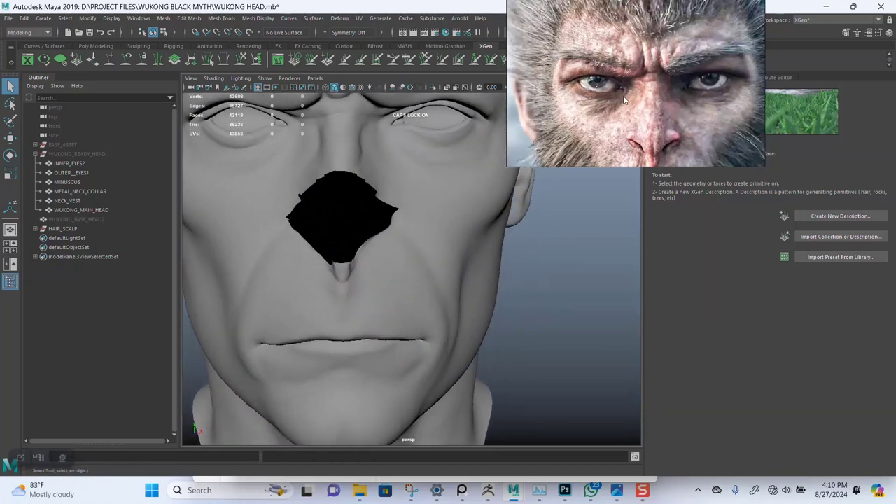
- Move the floating reference image clear of the head model
right_click_drag(623, 100, 684, 224)
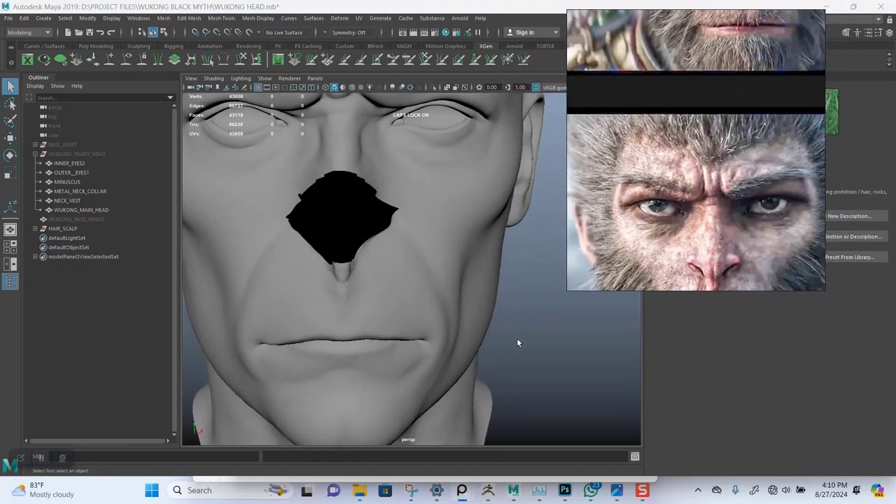
scroll(517, 342, "down", 2)
right_click_drag(742, 225, 795, 160)
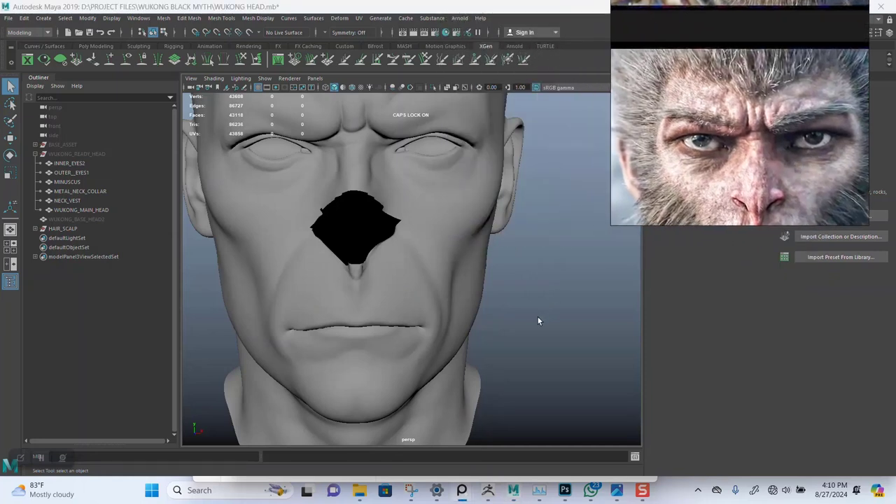
- Isolate the HEAD_HAIR_SCALP mesh in the perspective view, then deselect it
middle_click_drag(537, 318, 544, 343, "alt")
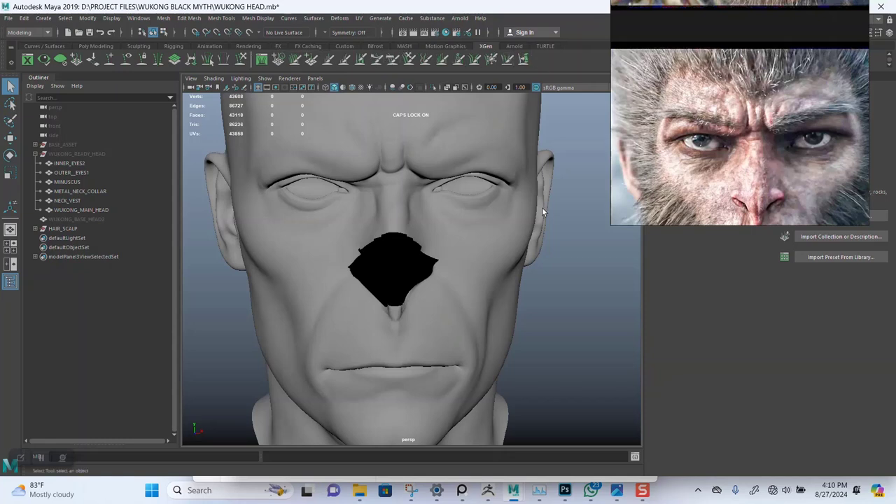
right_click_drag(560, 312, 502, 242, "alt")
left_click_drag(502, 242, 398, 215, "alt")
right_click_drag(399, 215, 436, 257, "alt")
left_click_drag(436, 257, 443, 251, "alt")
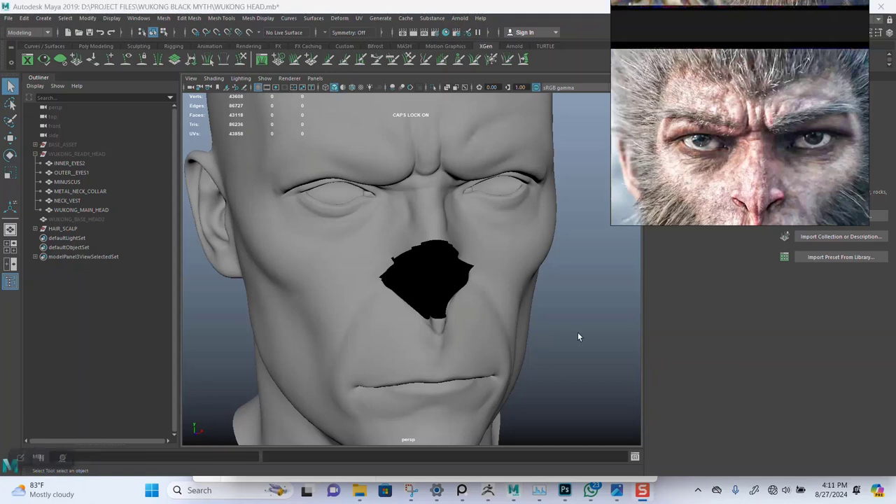
scroll(505, 322, "down", 2)
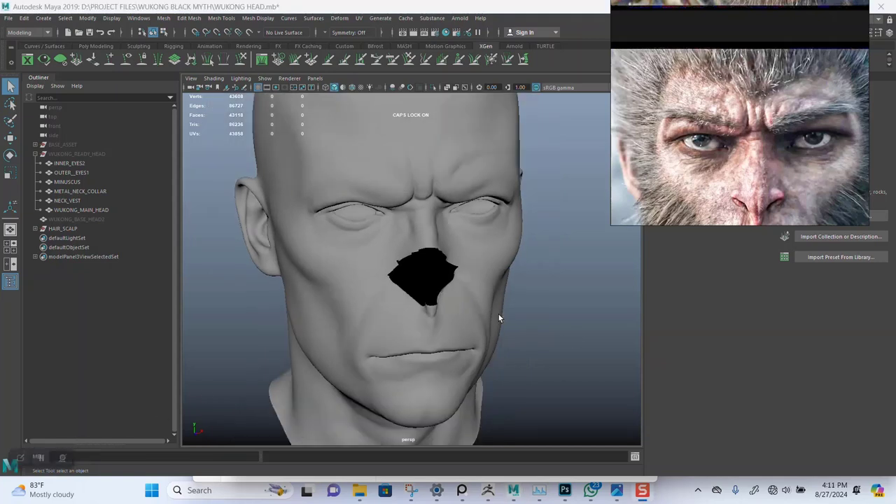
left_click_drag(499, 310, 444, 292, "alt")
left_click(414, 300)
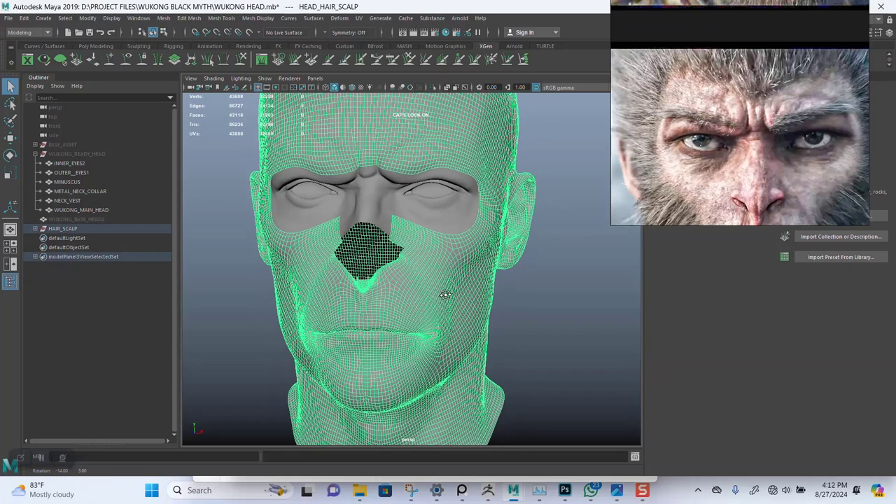
left_click(433, 87)
left_click(525, 284)
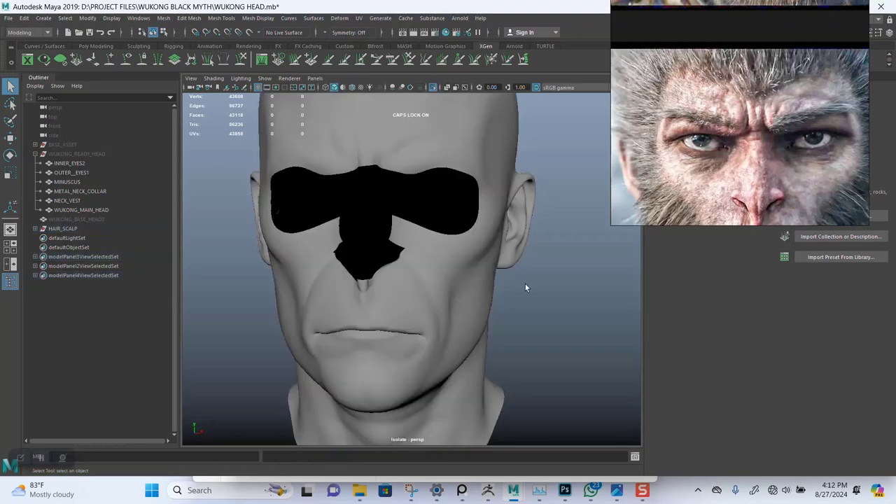
- Examine the isolated head scalp mesh from the front, the side and below, including the cut-out around the eyes and nose
left_click_drag(483, 296, 506, 293, "alt")
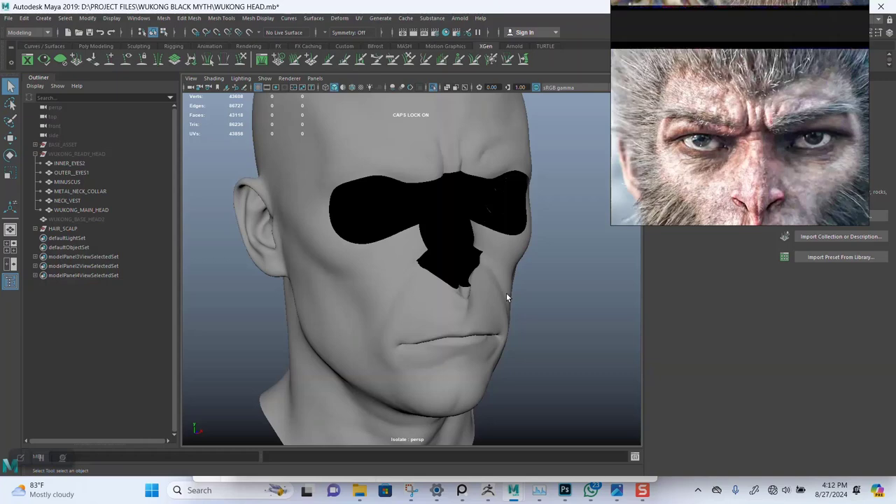
left_click_drag(423, 280, 387, 269, "alt")
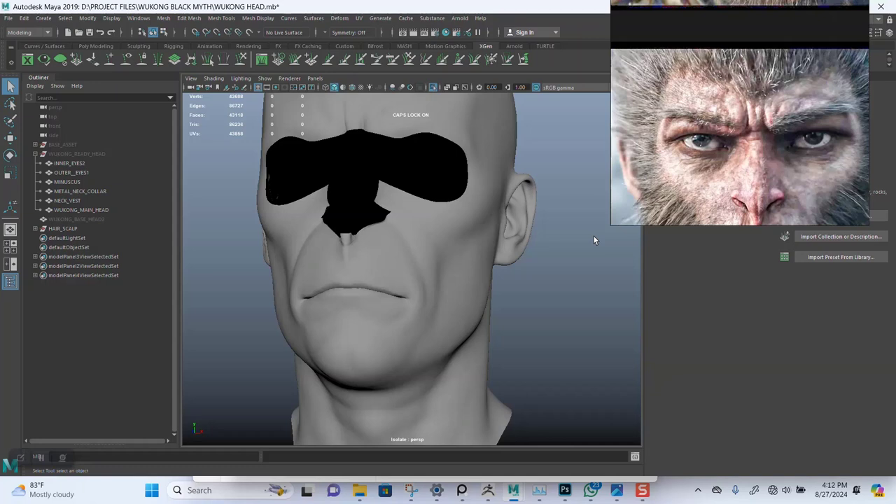
mouse_move(516, 294)
left_mouse_down("alt")
mouse_move(544, 294)
mouse_move(511, 287)
left_mouse_up("alt")
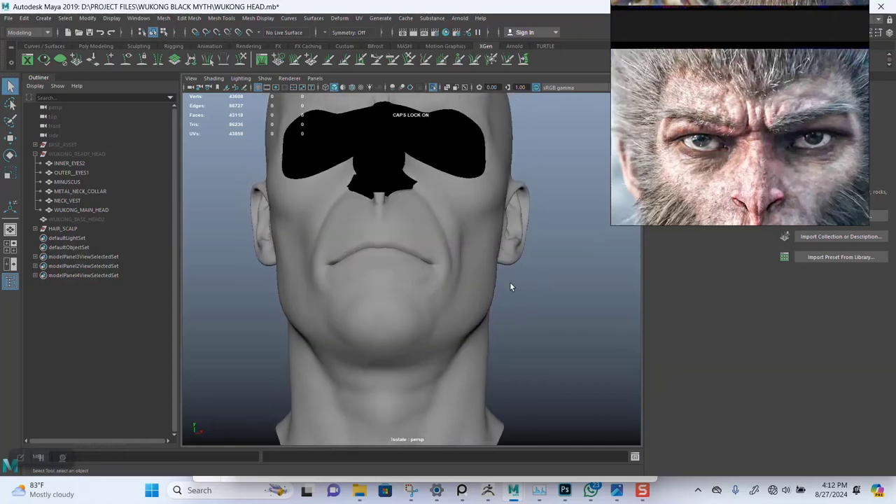
scroll(481, 285, "down", 3)
left_click(480, 256)
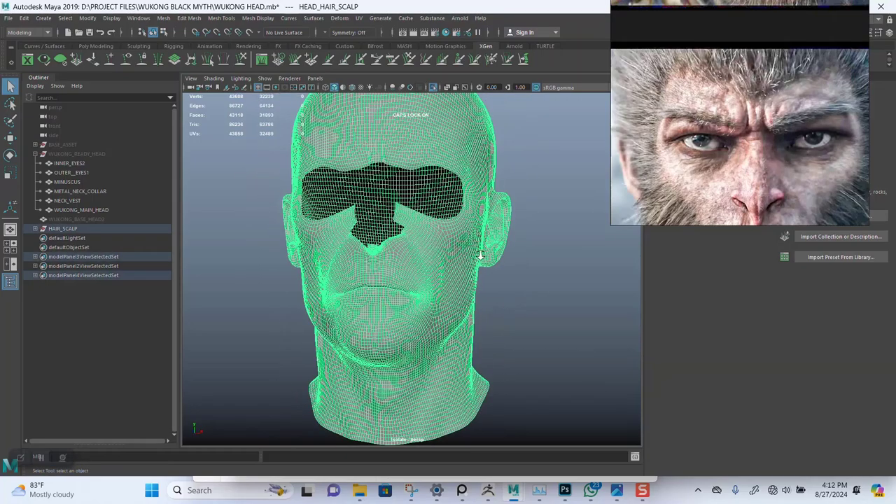
scroll(480, 256, "up", 3)
left_click_drag(480, 255, 513, 295, "alt")
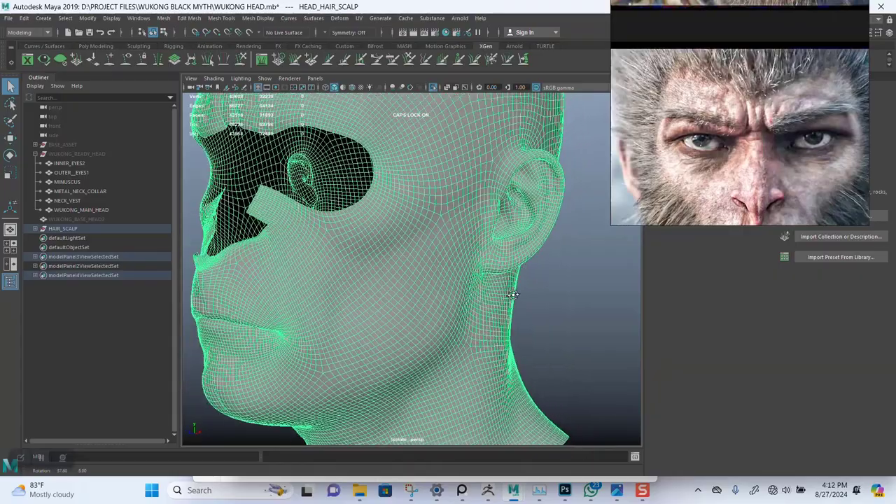
right_click_drag(567, 302, 469, 264, "alt")
mouse_move(470, 263)
left_mouse_down("alt")
mouse_move(600, 256)
mouse_move(511, 263)
mouse_move(549, 268)
mouse_move(531, 265)
left_mouse_up("alt")
left_click(531, 265)
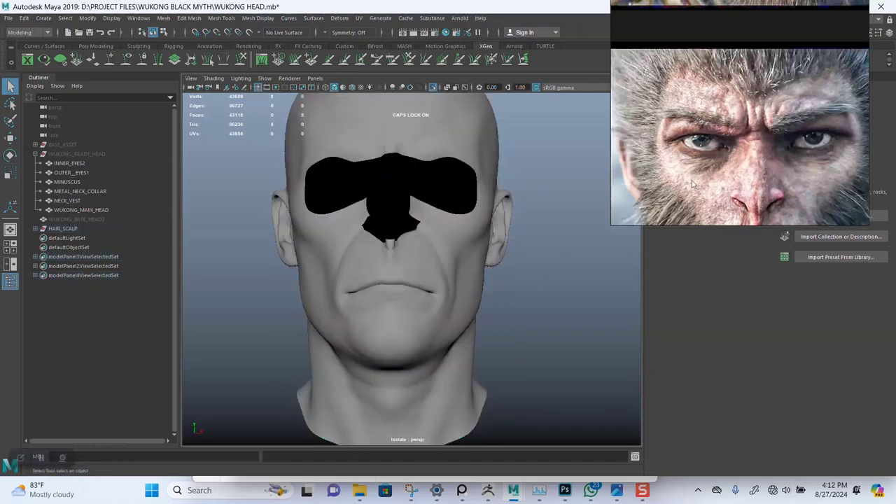
- Select the head scalp mesh and switch to the UV Editing workspace
left_click_drag(693, 184, 84, 175)
left_click(366, 303)
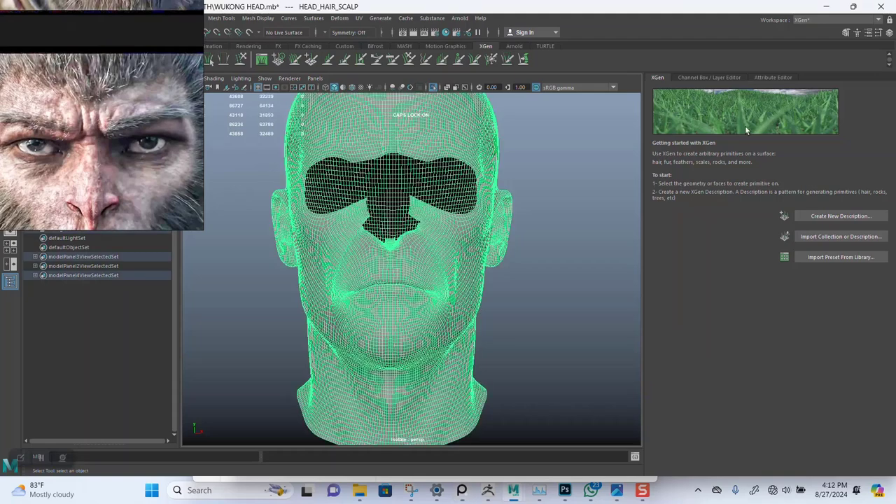
left_click(803, 23)
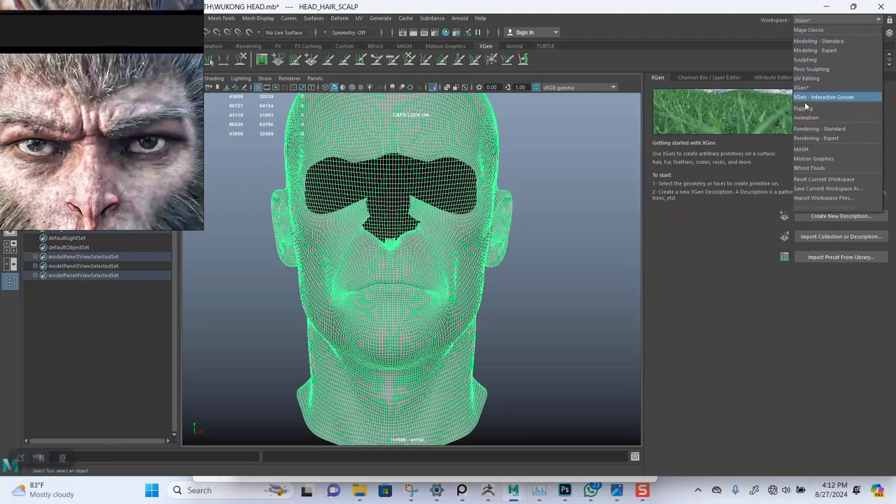
left_click(805, 79)
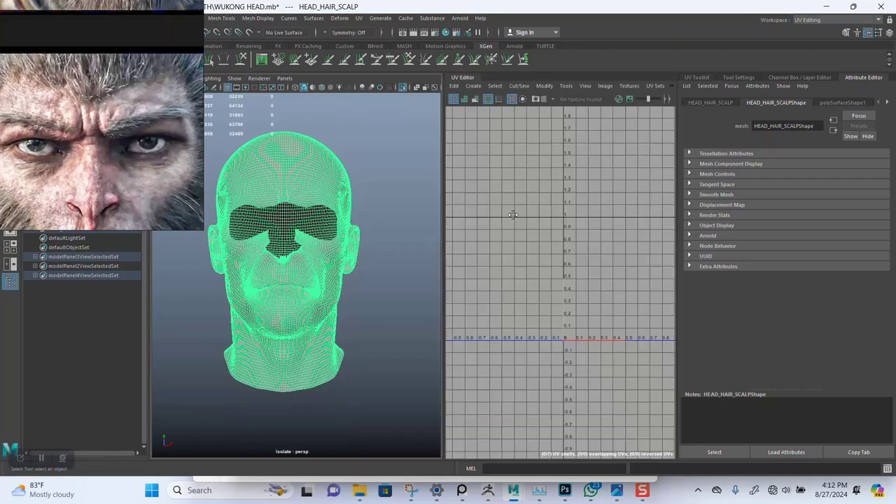
- Display the head scalp mesh's UVs in the UV Editor and examine the layout around the eye and nose opening
right_click_drag(326, 248, 331, 262, "alt")
middle_click_drag(326, 264, 332, 280, "alt")
left_click(402, 208)
right_click_drag(348, 224, 328, 237, "alt")
mouse_move(327, 238)
left_mouse_down("alt")
mouse_move(371, 254)
mouse_move(320, 234)
left_mouse_up("alt")
right_click_drag(320, 233, 338, 274, "alt")
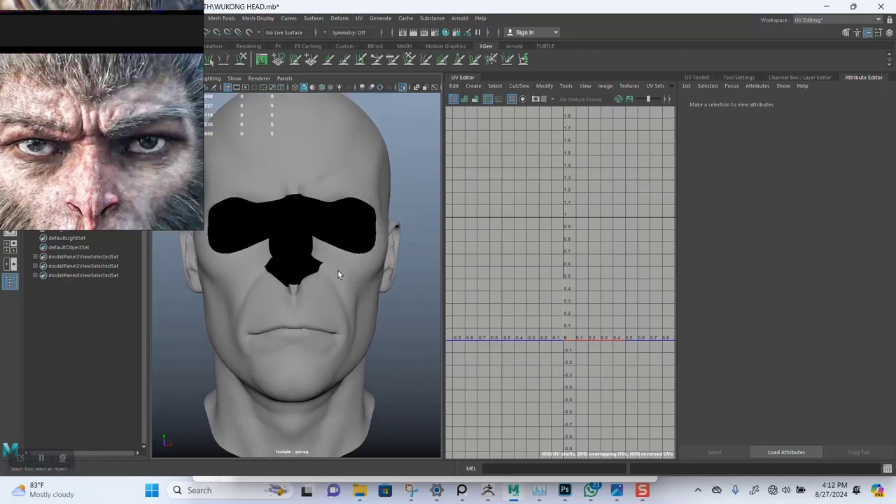
left_click(339, 273)
key("f")
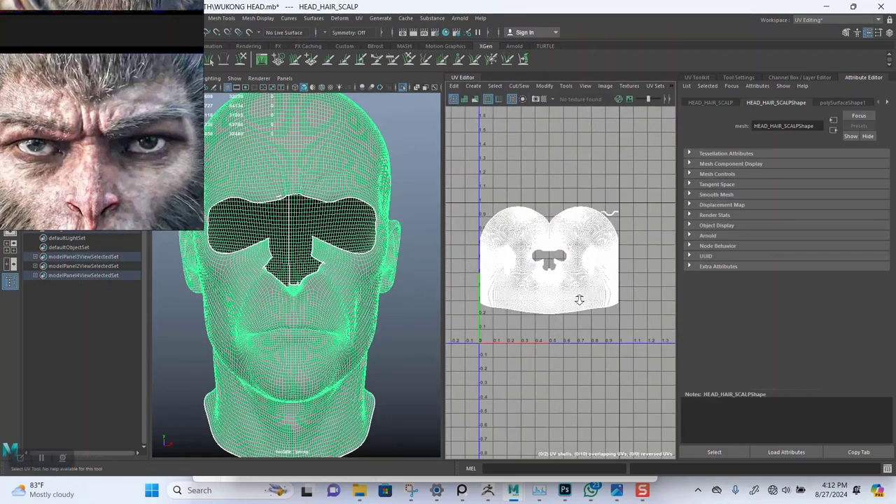
right_click_drag(620, 399, 526, 320, "alt")
middle_click_drag(525, 320, 534, 324, "alt")
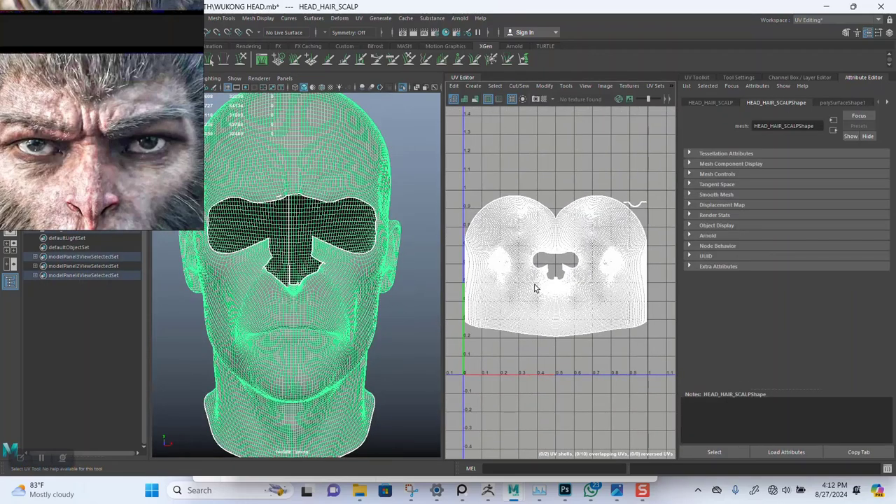
right_click_drag(536, 288, 525, 241, "alt")
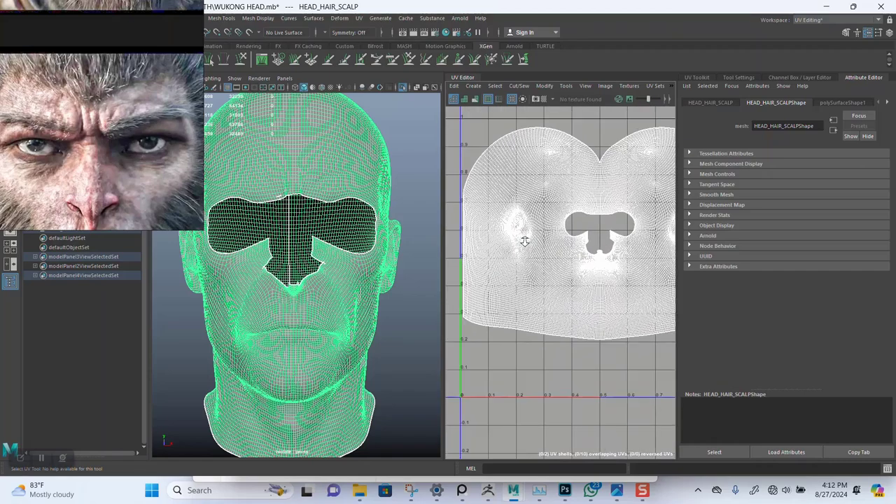
mouse_move(581, 288)
right_mouse_down("alt")
mouse_move(598, 290)
mouse_move(618, 384)
mouse_move(576, 288)
right_mouse_up("alt")
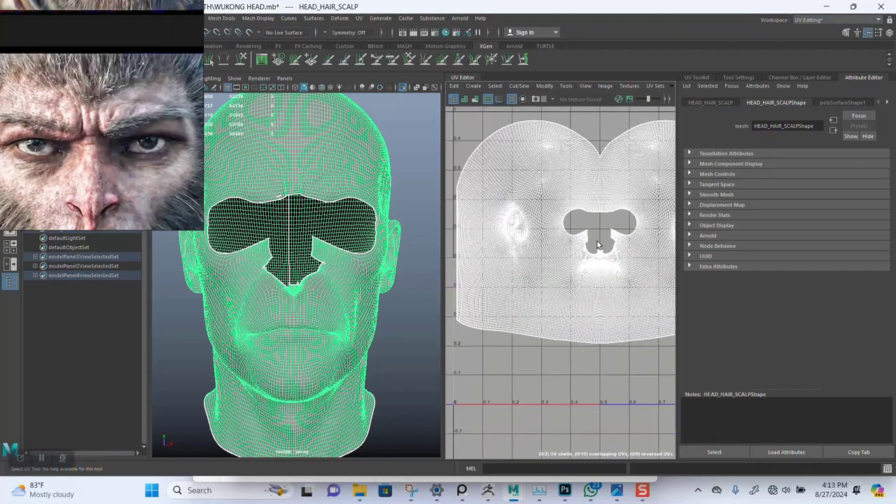
middle_click_drag(574, 271, 558, 300, "alt")
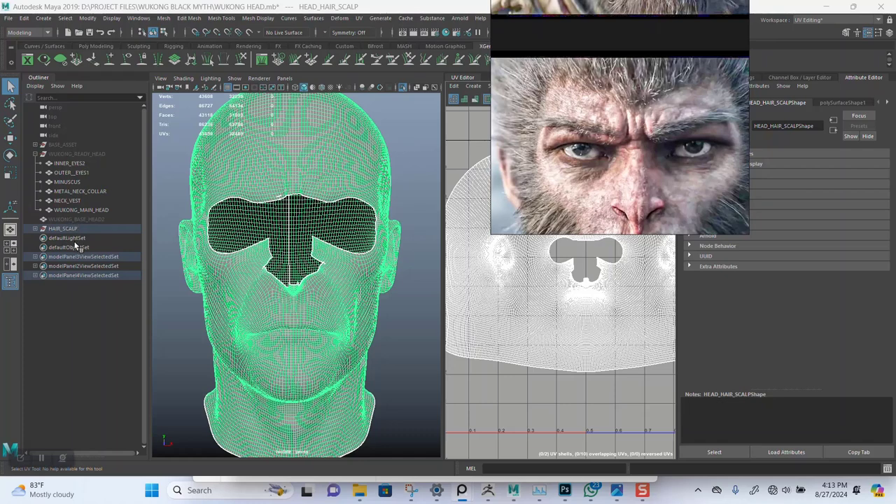
- Select EYE_SCALP inside the HAIR_SCALP group and turn off viewport isolation
left_click(36, 229)
left_click(74, 248)
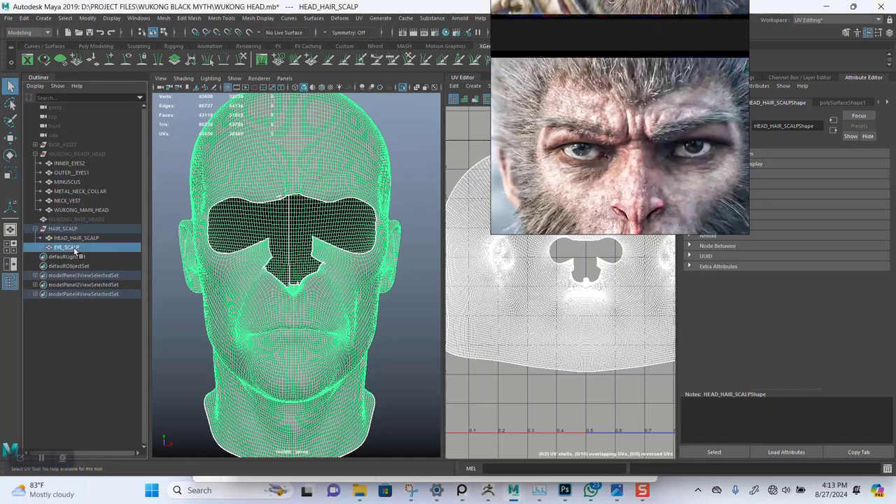
left_click(403, 87)
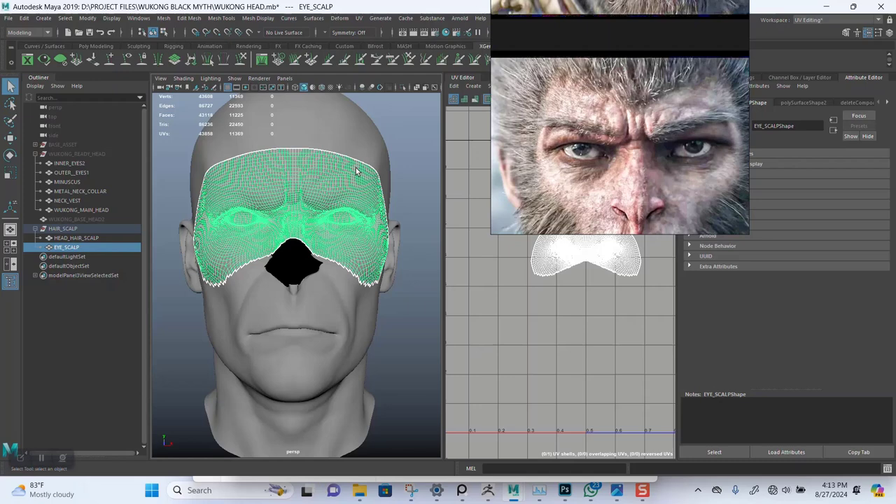
- Lay out the EYE_SCALP UV shell to make full use of the UV space, and return to object selection
left_click(415, 273)
left_click(379, 250)
right_click_drag(617, 212, 369, 147)
right_click_drag(571, 340, 530, 240, "alt")
left_click(604, 270)
left_click(698, 78)
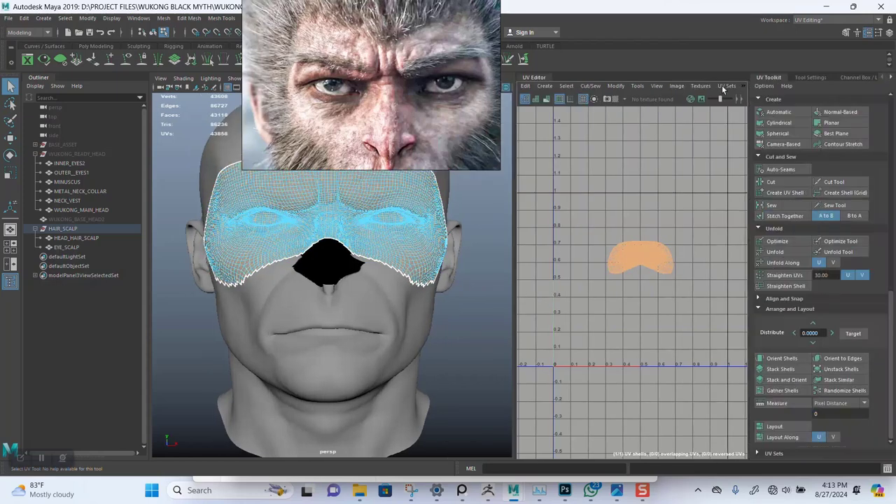
left_click(778, 427)
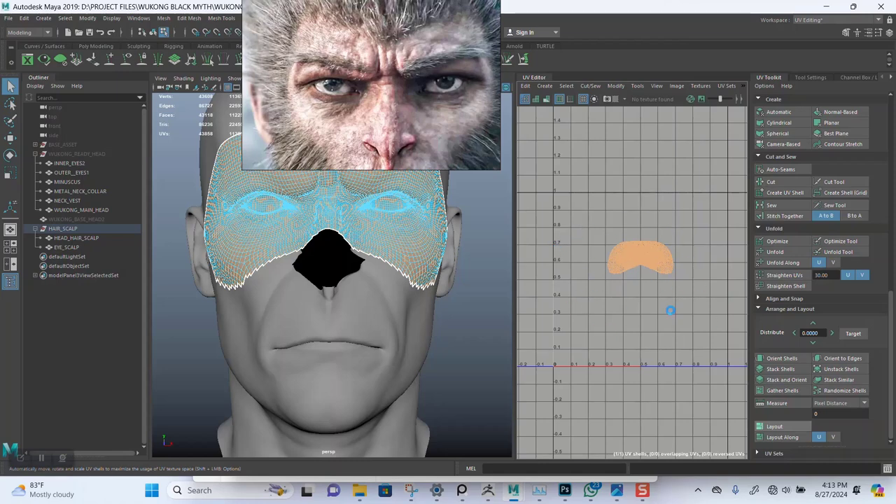
left_click(621, 244)
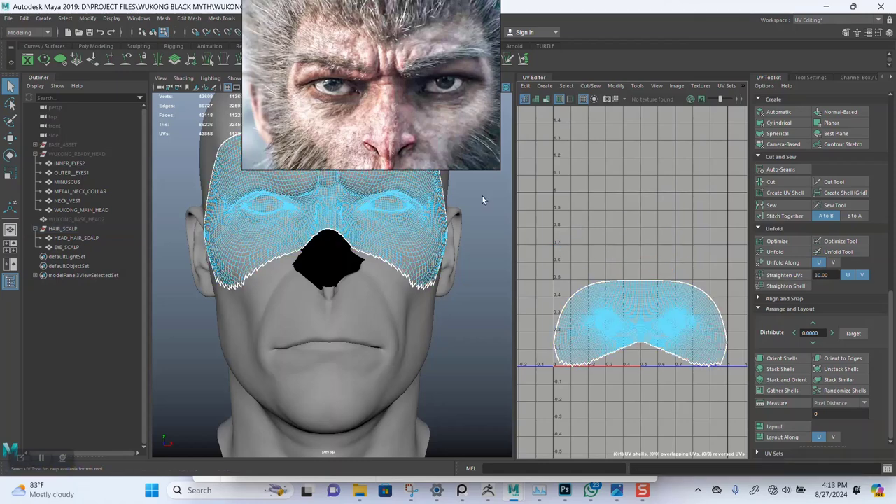
right_click(483, 197)
left_click(500, 186)
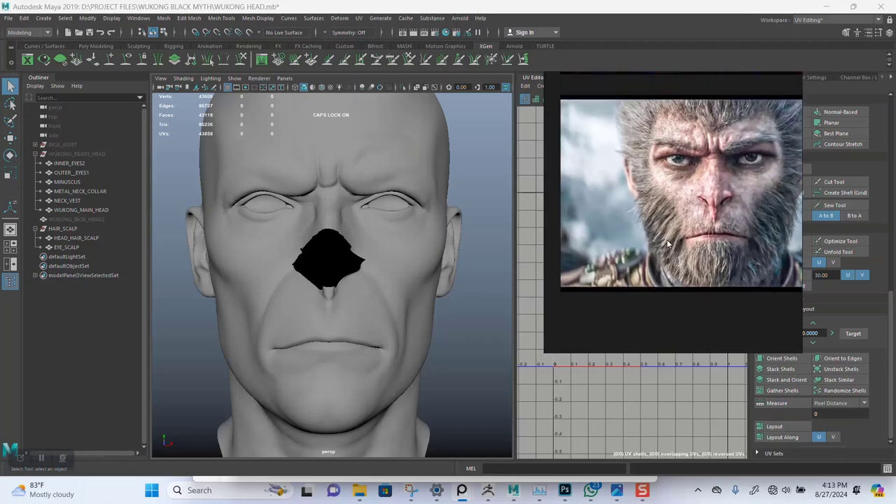
- Switch back to the XGen workspace and move the reference image clear of the head
left_click(408, 260)
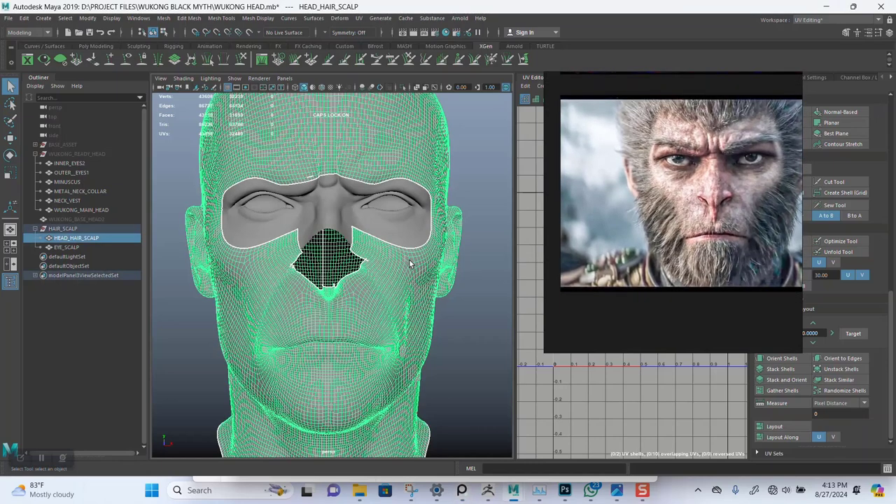
left_click_drag(394, 328, 471, 324, "alt")
left_click_drag(401, 304, 377, 289, "alt")
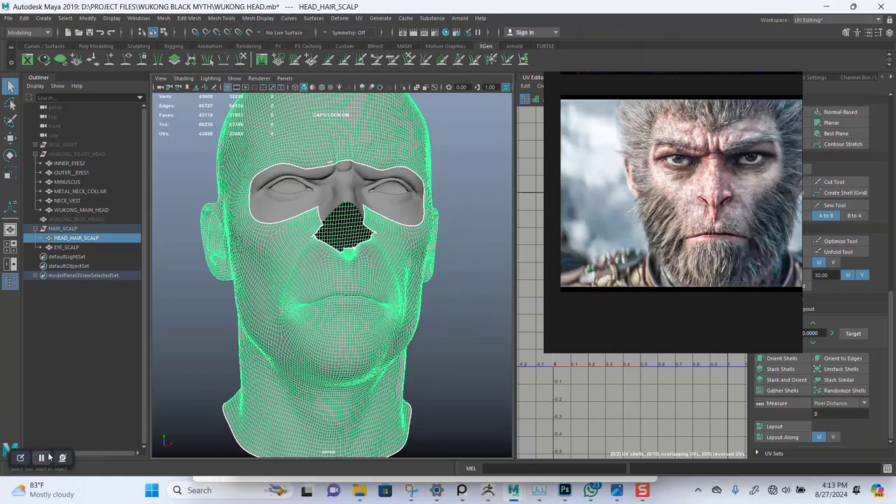
left_click(444, 273)
right_click_drag(639, 269, 226, 175)
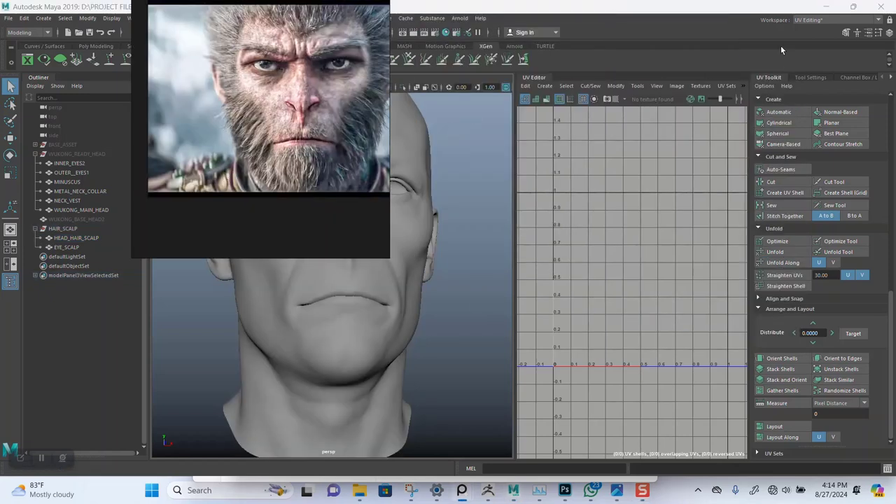
left_click(807, 21)
left_click(805, 87)
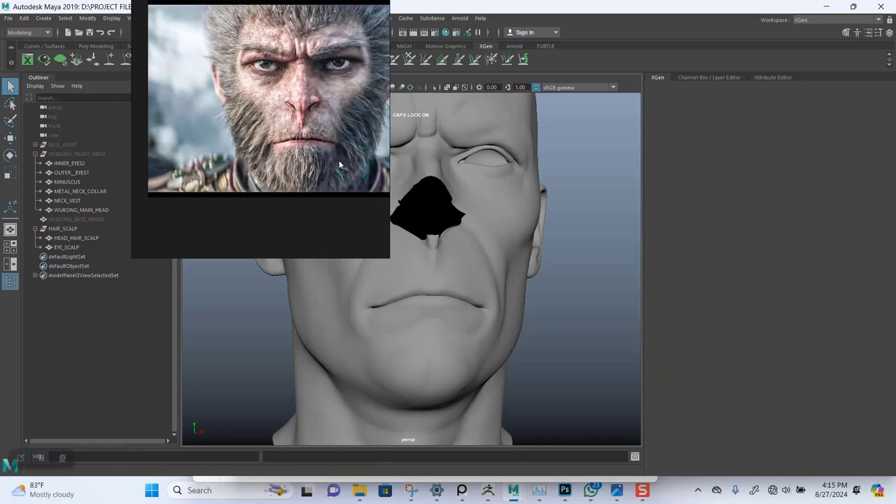
middle_click_drag(265, 192, 256, 201)
right_click_drag(268, 193, 778, 48)
- Hide the EYE_SCALP mesh and select HEAD_HAIR_SCALP
left_click_drag(528, 258, 432, 230, "alt")
left_click(393, 250)
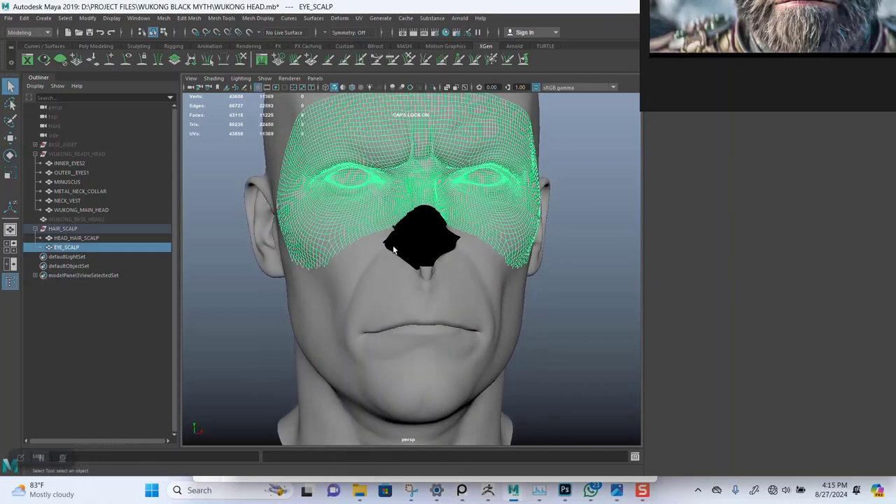
key("ctrl+h")
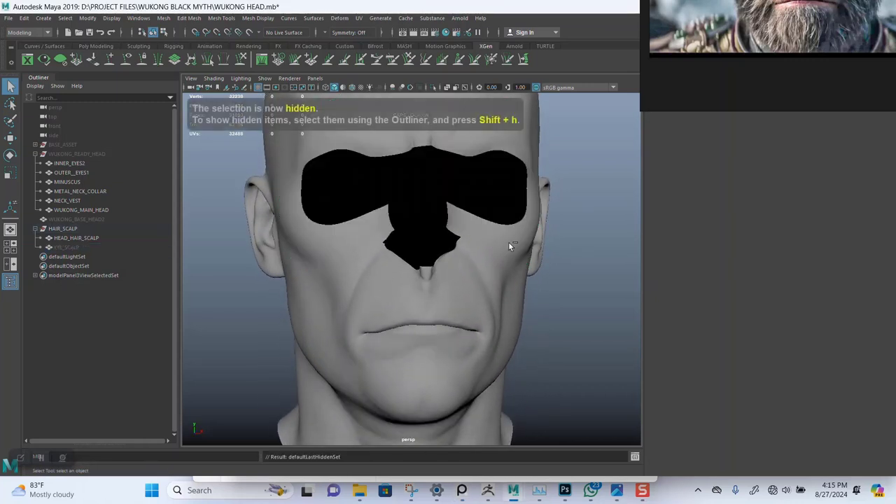
left_click(317, 227)
left_click_drag(553, 276, 472, 268, "alt")
left_click(549, 260)
left_click(472, 268)
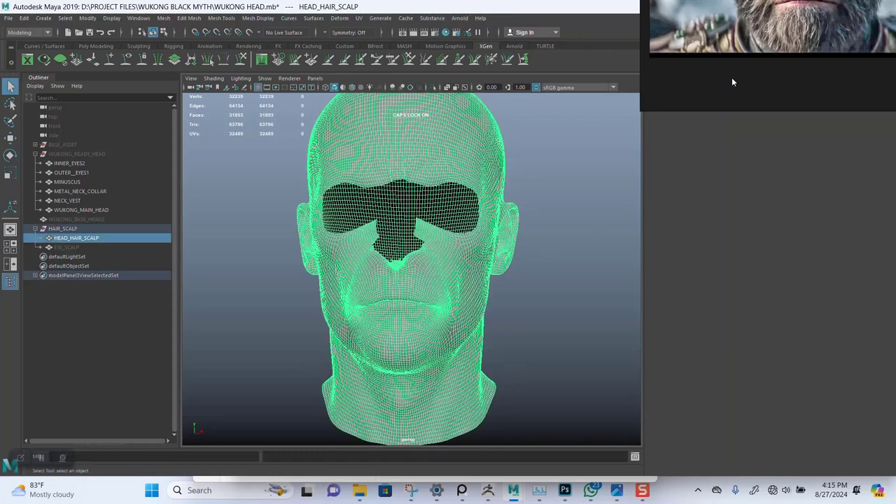
- Try to refresh the blank XGen editor by reselecting HEAD_HAIR_SCALP and switching through the Channel Box and Attribute Editor
left_click(593, 151)
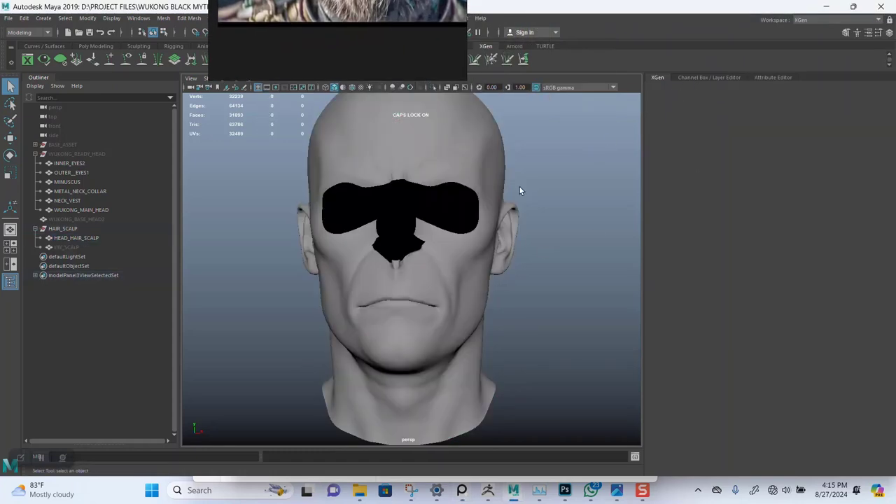
left_click(455, 181)
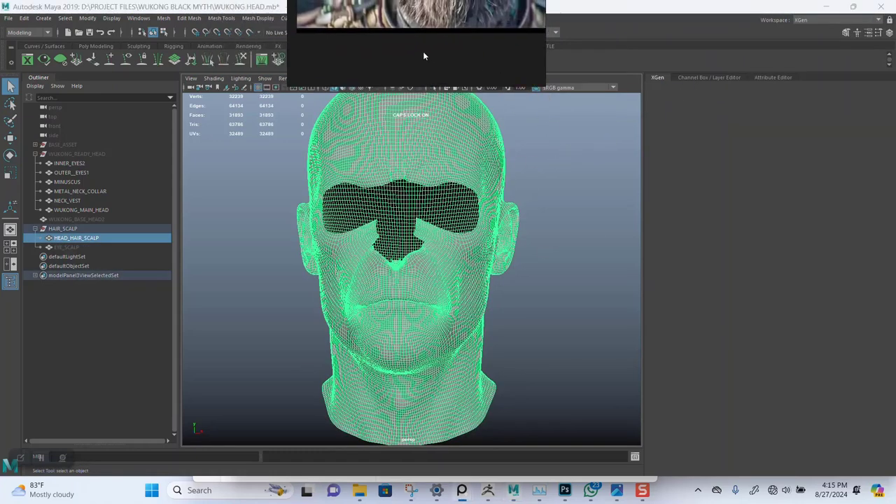
left_click(599, 155)
left_click(708, 76)
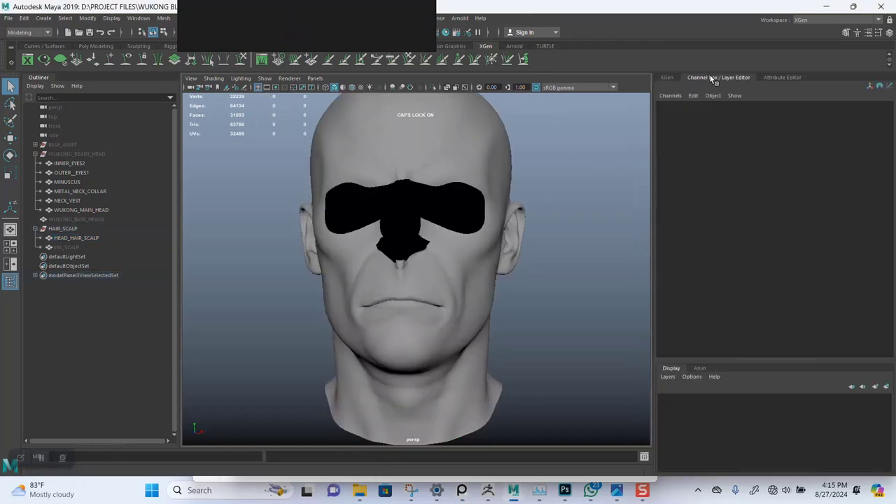
left_click(778, 74)
left_click(692, 77)
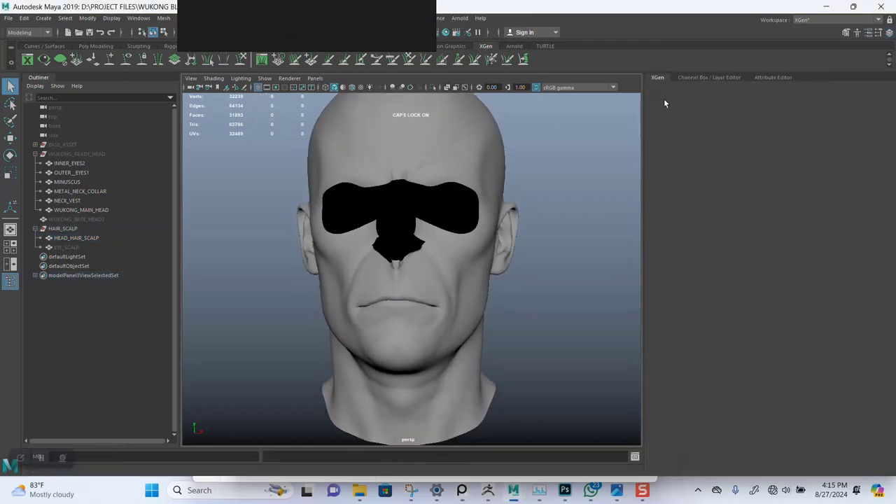
left_click(457, 143)
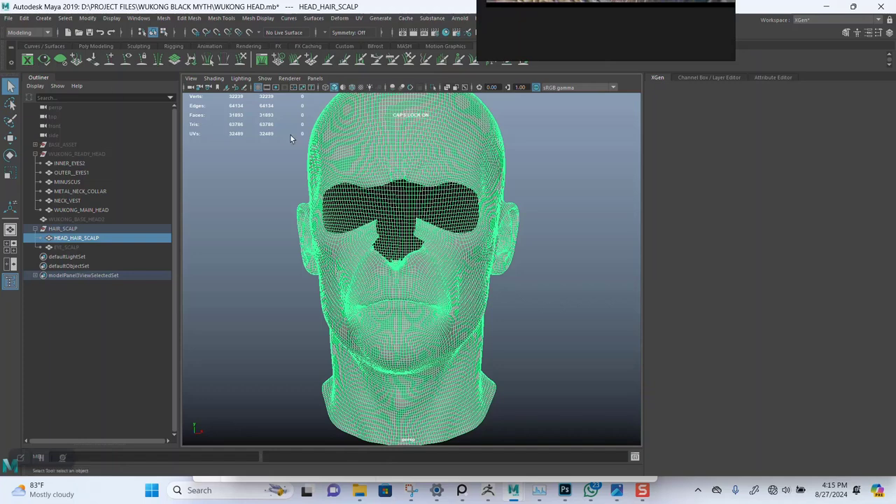
left_click(552, 219)
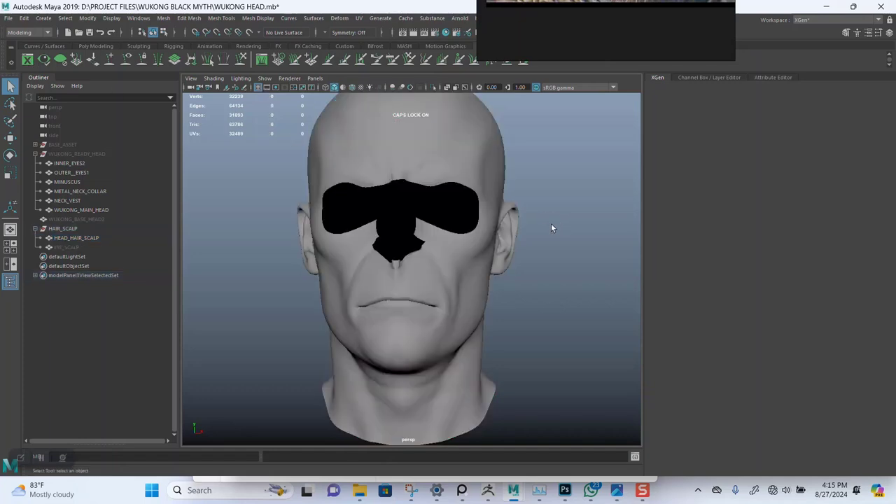
- Try to reload the XGen editor by changing to the Modeling - Standard workspace and back to XGen with the head scalp selected
left_click(809, 21)
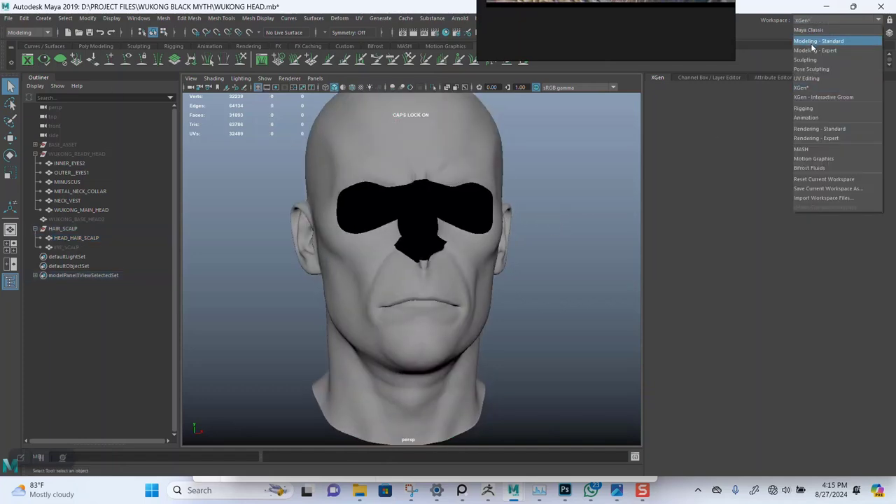
left_click(815, 42)
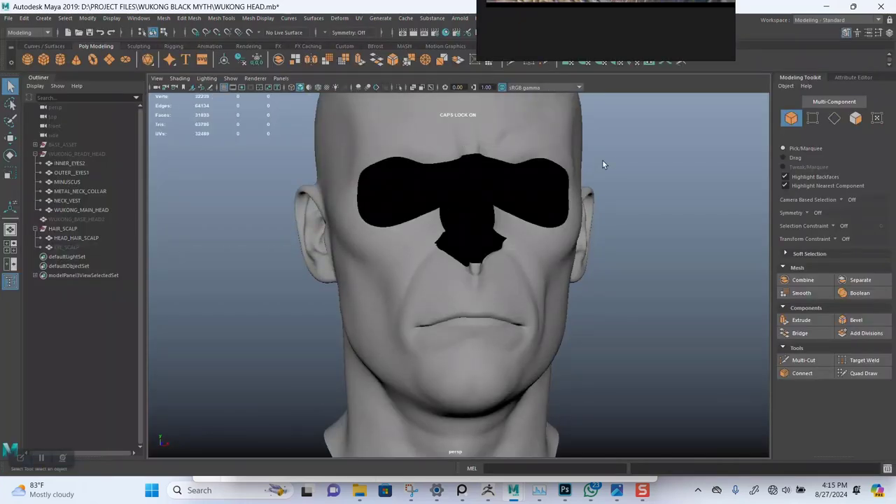
left_click(525, 150)
left_click(826, 21)
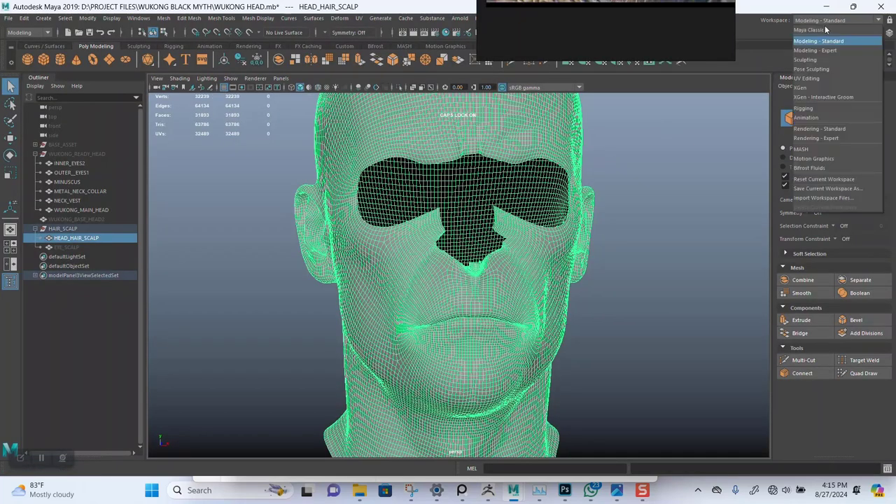
left_click(810, 88)
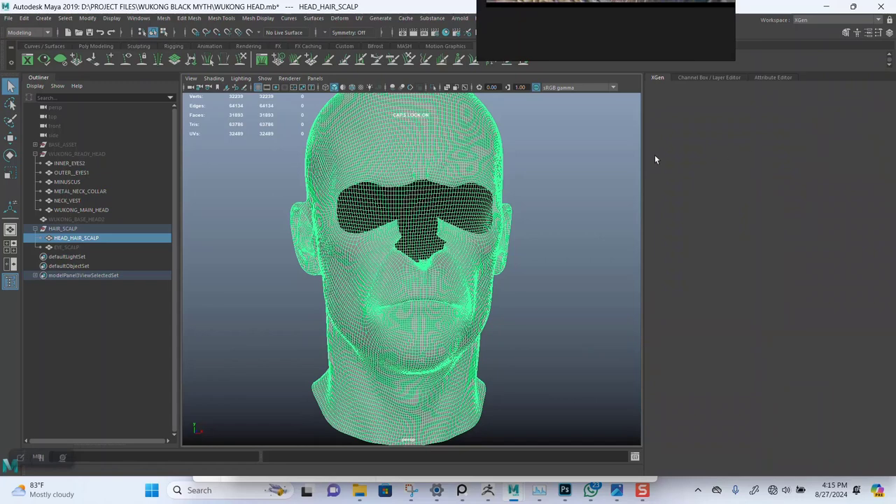
left_click(710, 81)
left_click(771, 79)
left_click(662, 77)
left_click(540, 195)
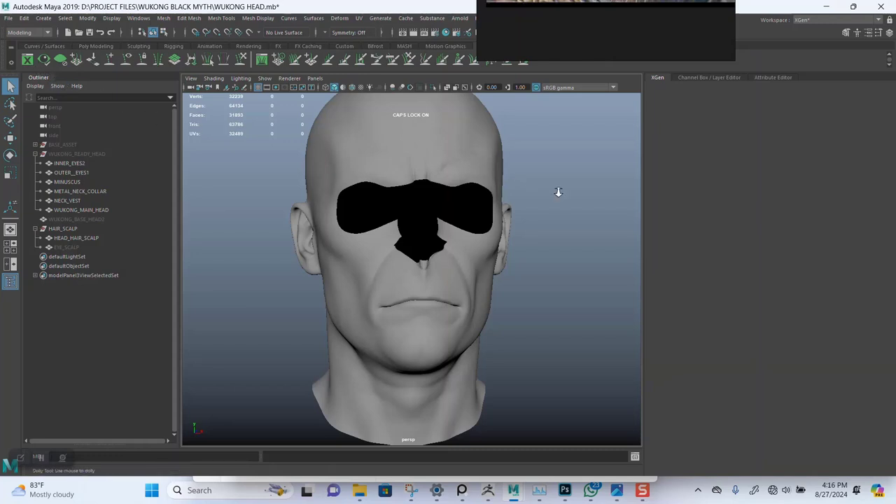
- Save the scene and close the leftover numbered Wukong folders and the Downloads window in File Explorer
key("ctrl+s")
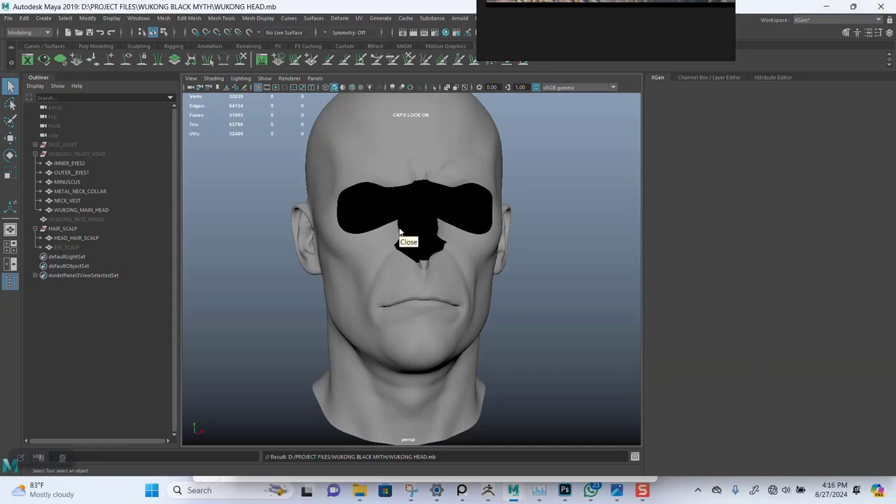
mouse_move(359, 490)
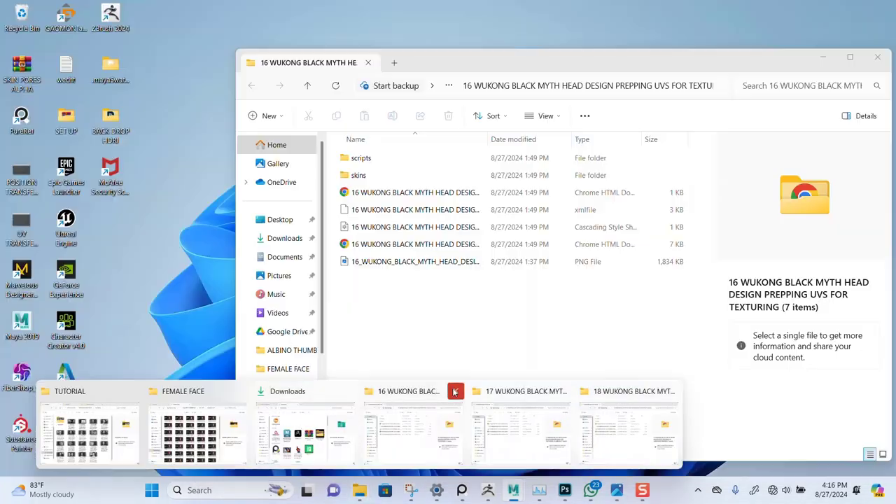
left_click(452, 390)
left_click(510, 392)
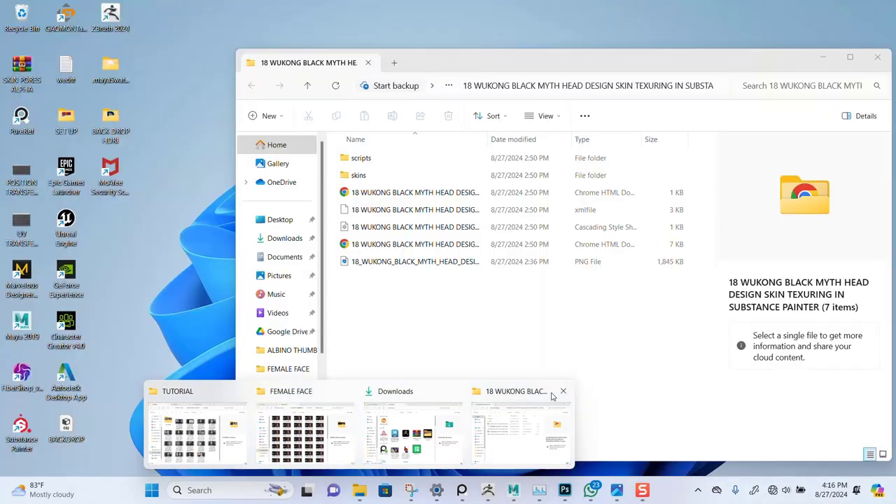
left_click(562, 390)
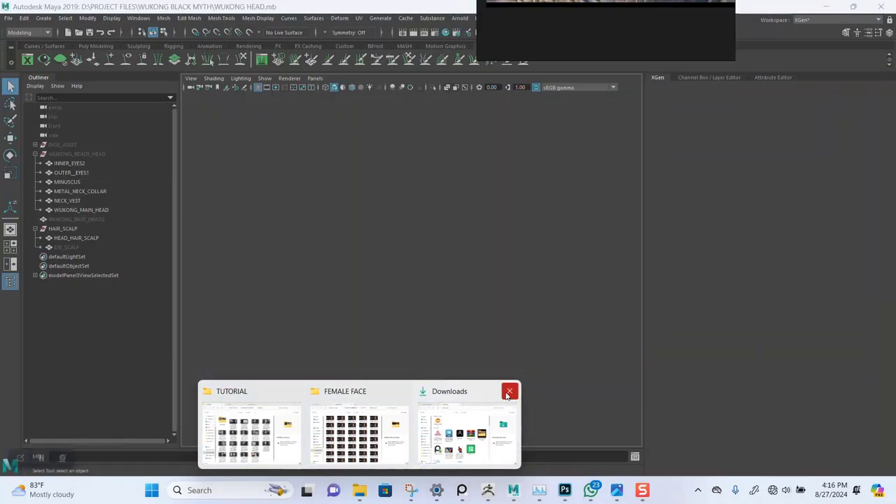
left_click(509, 390)
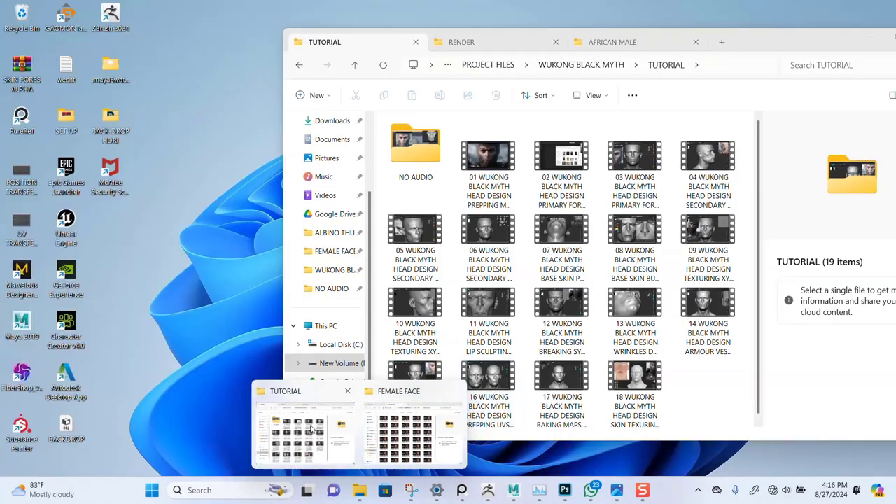
- Switch to File Explorer and open the WUKONG HEAD Maya scene from the WUKONG BLACK MYTH project folder
left_click(313, 429)
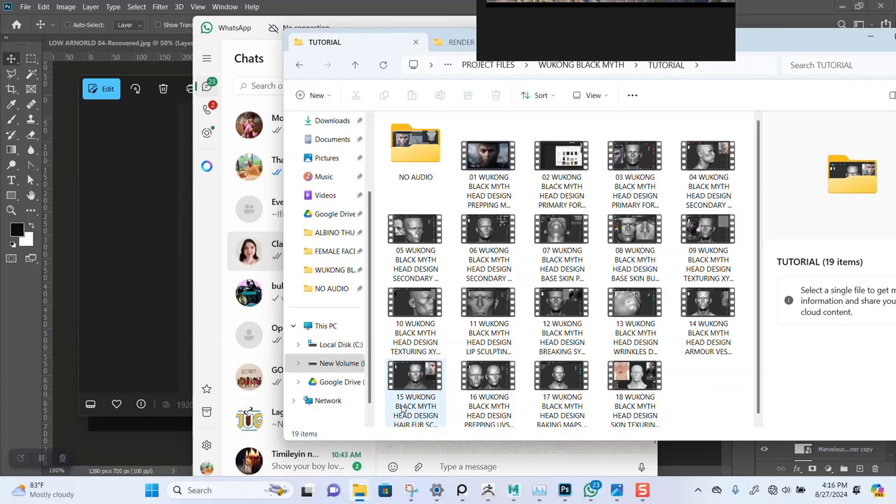
left_click(580, 65)
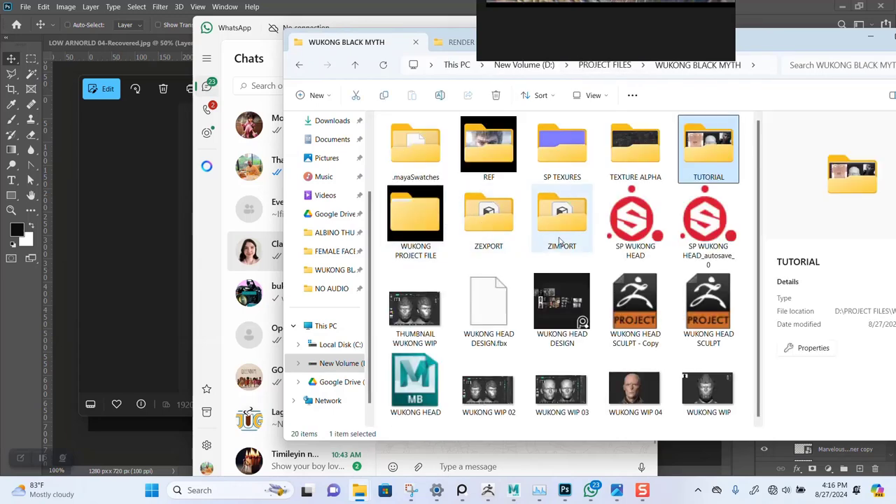
left_click(415, 379)
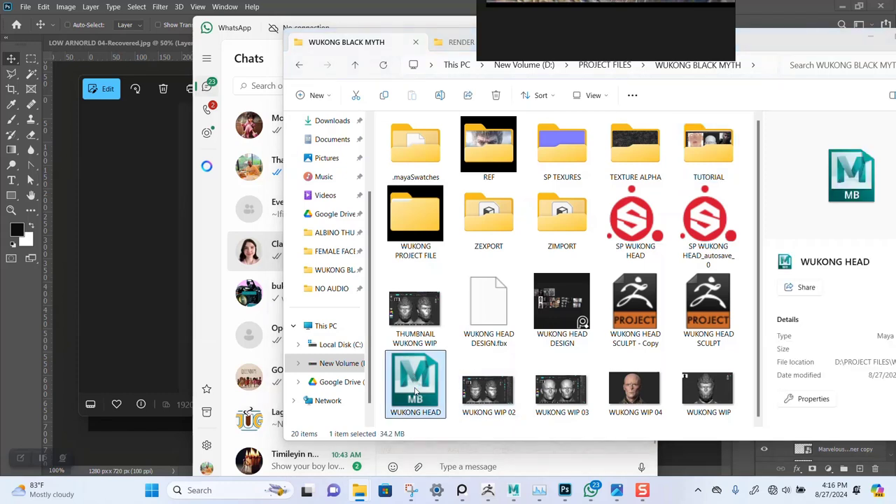
double_click(415, 392)
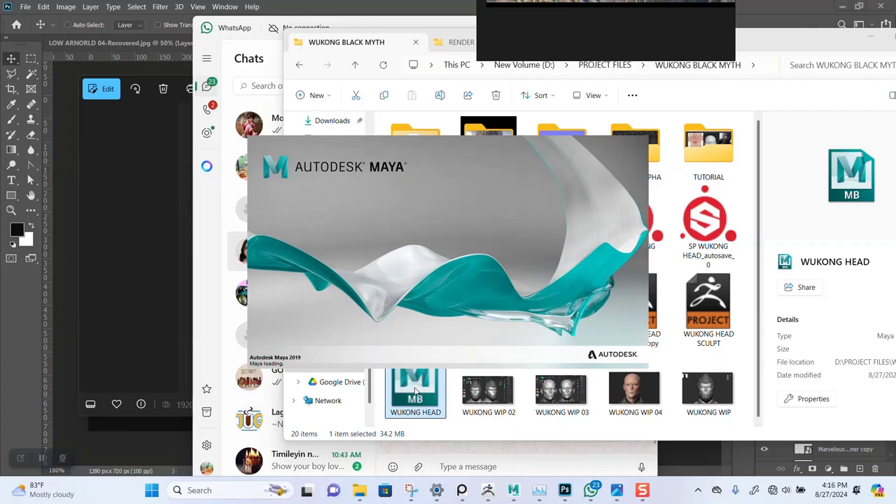
- Move the PureRef board into view, duplicate the full-figure Wukong image and place the copy below the original
right_click_drag(634, 17, 667, 330)
scroll(657, 243, "down", 3)
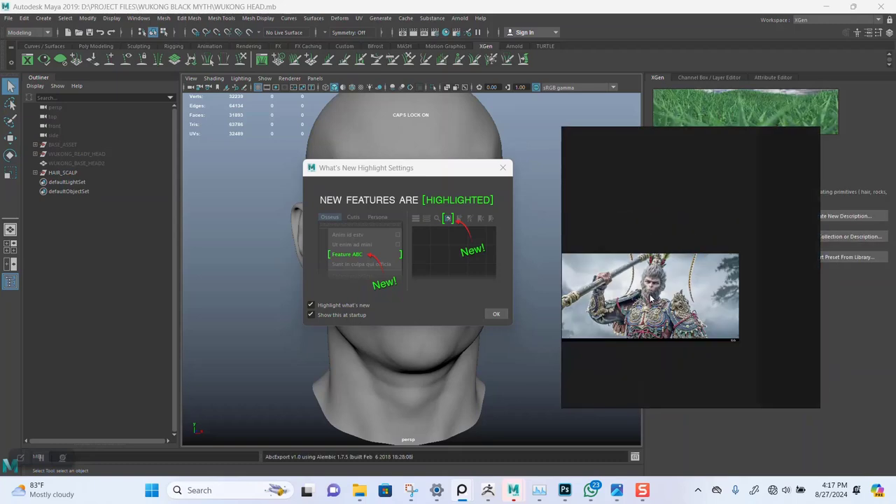
left_click(691, 277)
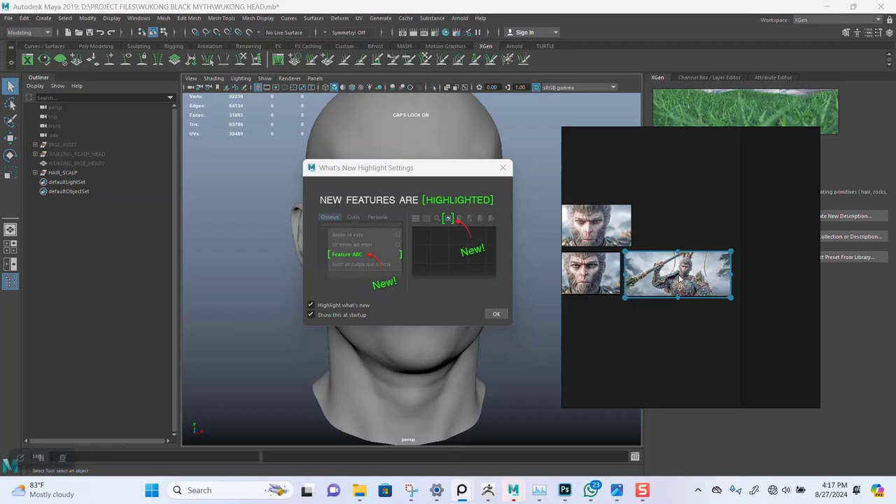
left_click_drag(679, 279, 677, 333)
scroll(719, 334, "up", 5)
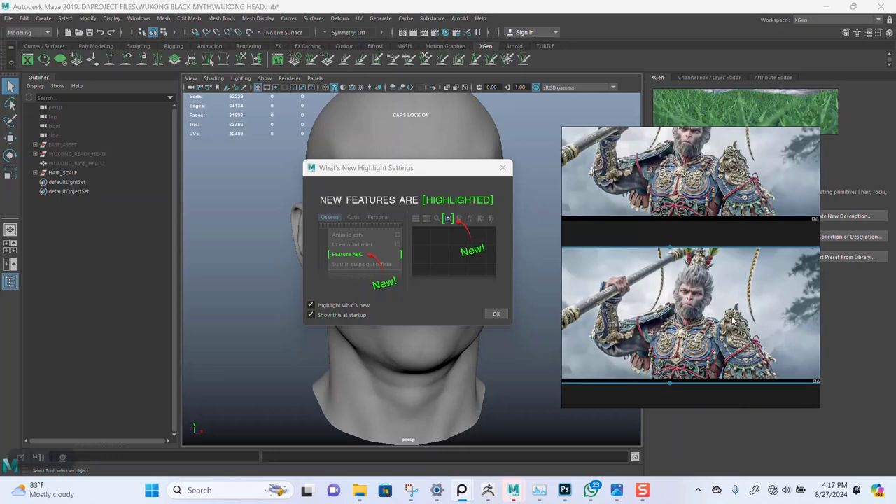
scroll(733, 320, "down", 2)
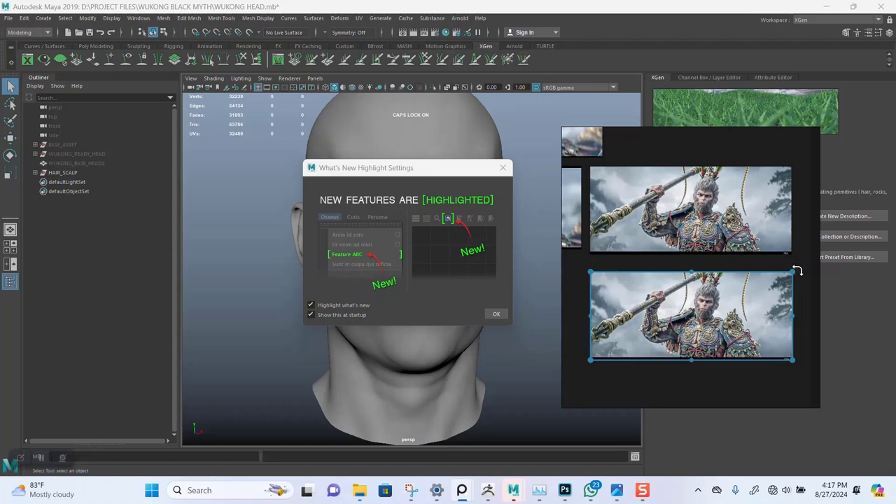
- Rotate the copied Wukong image counterclockwise to straighten the tilted face, and frame the face and hair on the board
left_click_drag(796, 270, 782, 255)
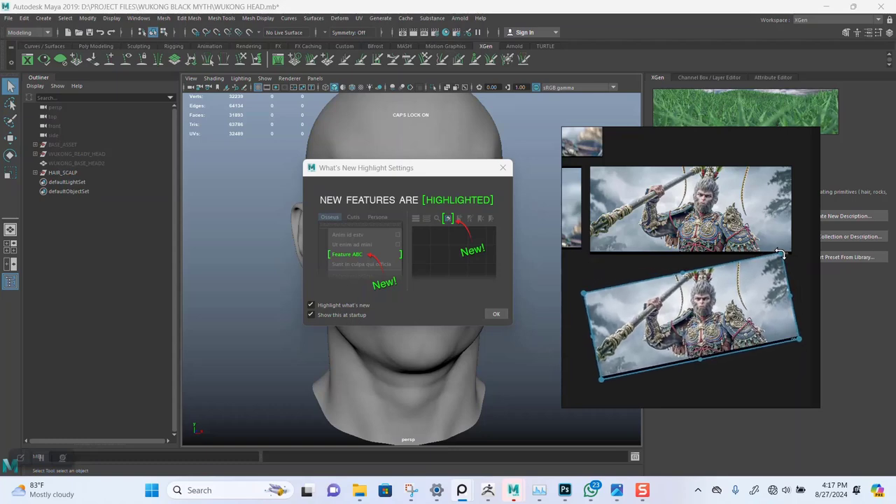
scroll(709, 339, "up", 6)
middle_click_drag(700, 270, 711, 308)
- Dismiss the What's New Highlight Settings dialog and move the Wukong reference up over the top of the viewport
left_click(503, 167)
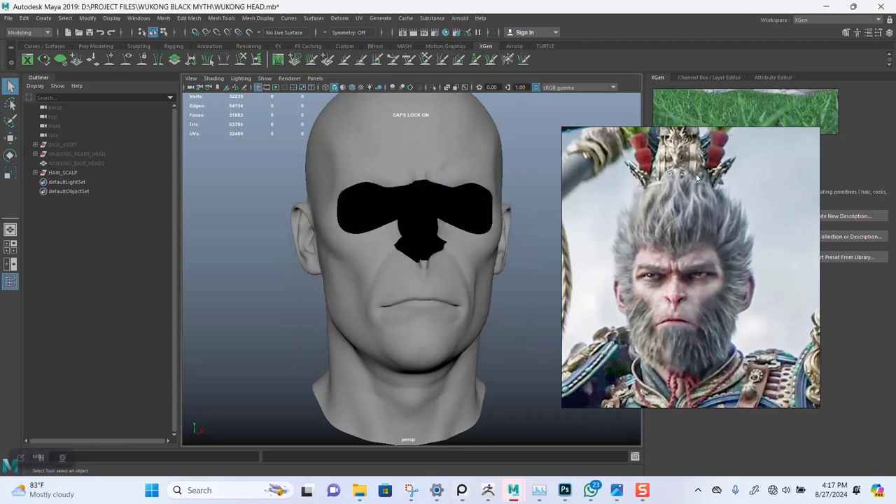
left_click_drag(656, 265, 283, 150)
right_click_drag(284, 151, 558, 49)
left_click_drag(618, 147, 529, 161)
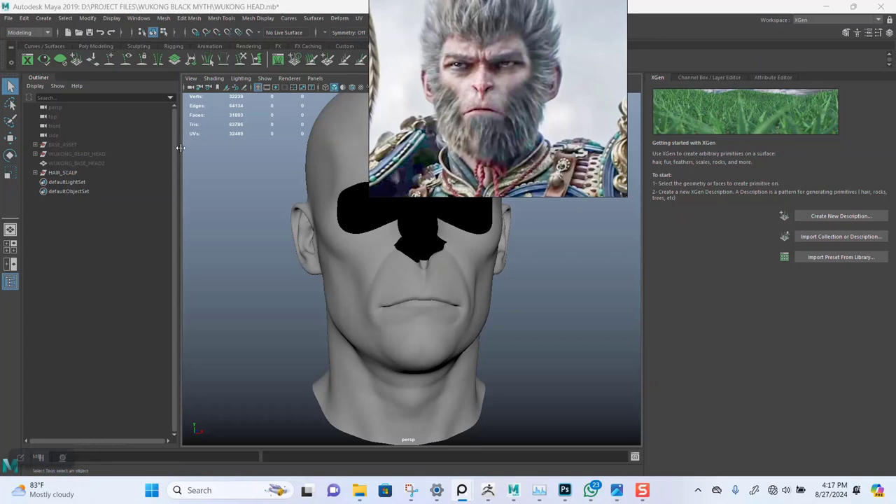
- Narrow the Outliner and reframe the whole head toward one side of the viewport to leave room for the reference
left_click_drag(179, 146, 101, 153)
scroll(341, 270, "down", 2)
middle_click_drag(396, 256, 277, 272, "alt")
- Examine the hair and beard in the Wukong reference, and move the reference clear of the head model
right_click_drag(541, 101, 562, 138)
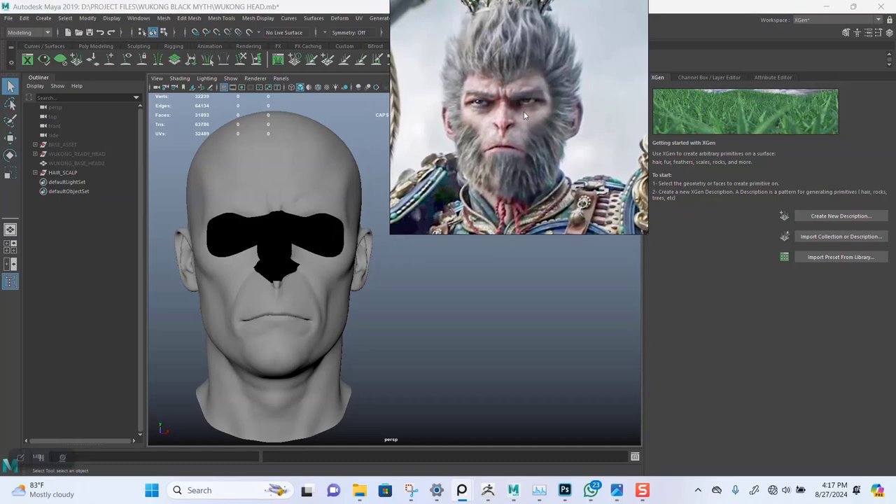
right_click_drag(523, 111, 544, 223)
scroll(511, 206, "up", 2)
mouse_move(534, 207)
middle_mouse_down()
mouse_move(531, 217)
mouse_move(525, 193)
middle_mouse_up()
scroll(525, 193, "down", 2)
right_click_drag(528, 222, 581, 16)
middle_click_drag(456, 239, 461, 240, "alt")
- Expand the HAIR_SCALP group and select the HEAD_HAIR_SCALP mesh
left_click(297, 179)
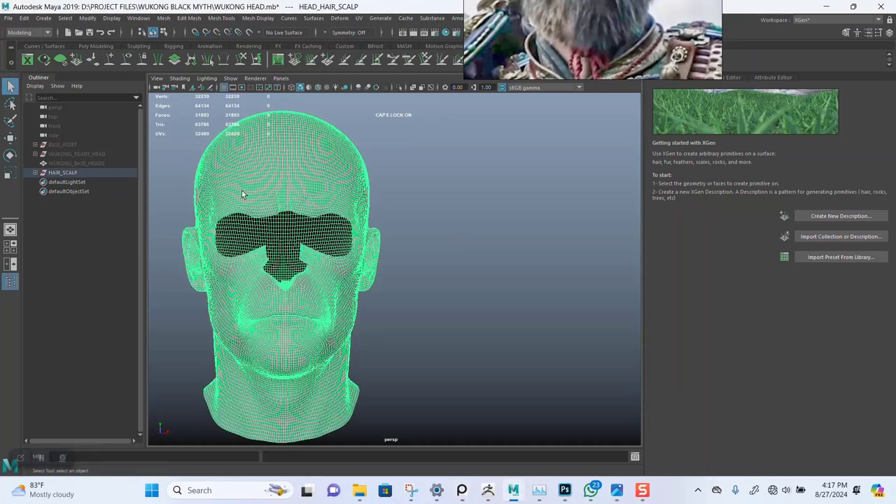
left_click(35, 172)
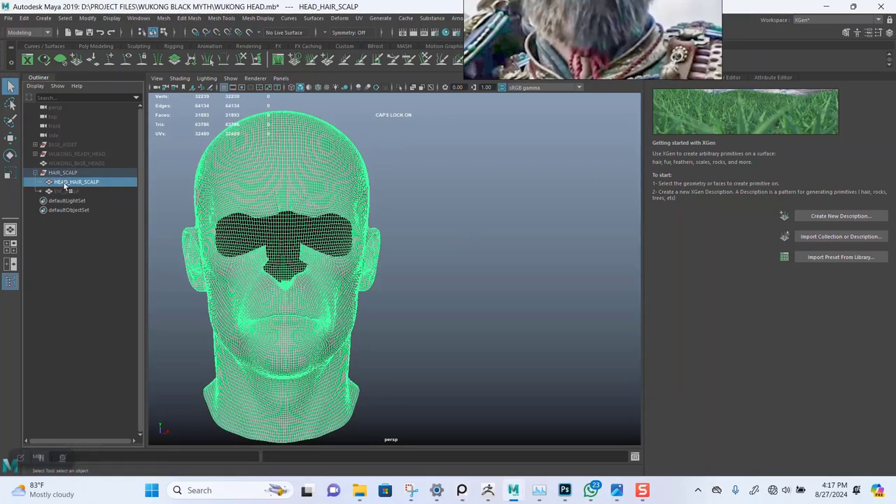
left_click(384, 241)
left_click(294, 196)
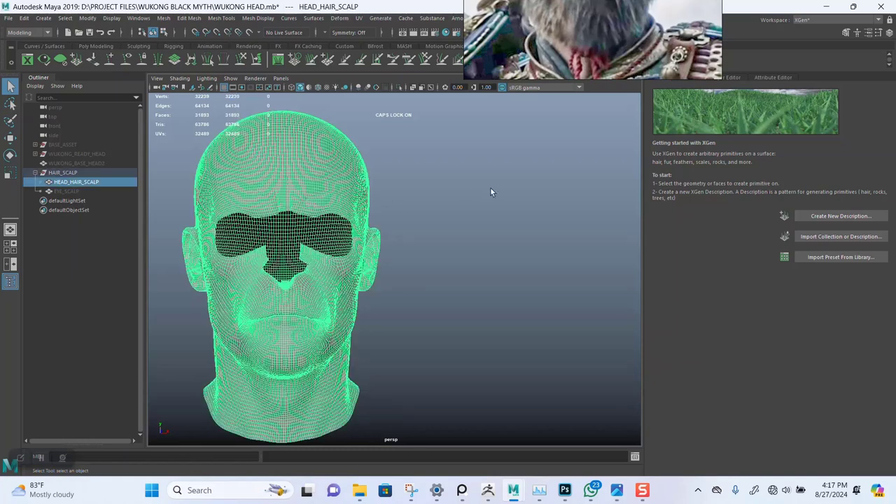
- Start a new XGen description on the head scalp and name its new collection HEAD_HAIR_COLL
left_click(825, 215)
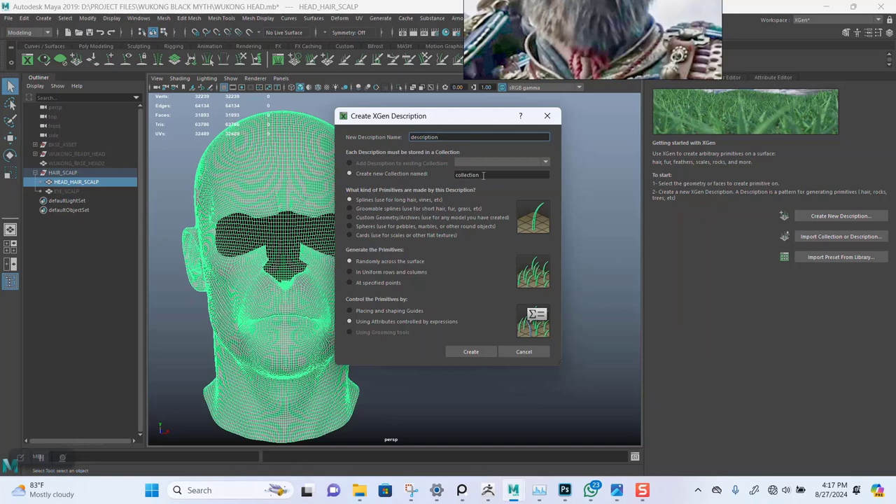
left_click_drag(485, 175, 432, 174)
type("HEAD")
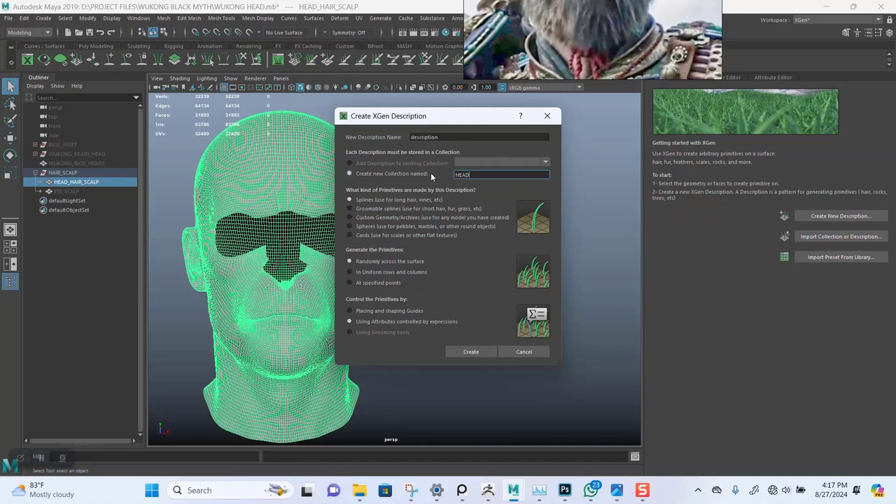
type("_HAIR_COLL")
- Name the description TOP_HEAD_HAIR_DESC, control its primitives by placing and shaping guides, and create it
left_click(433, 137)
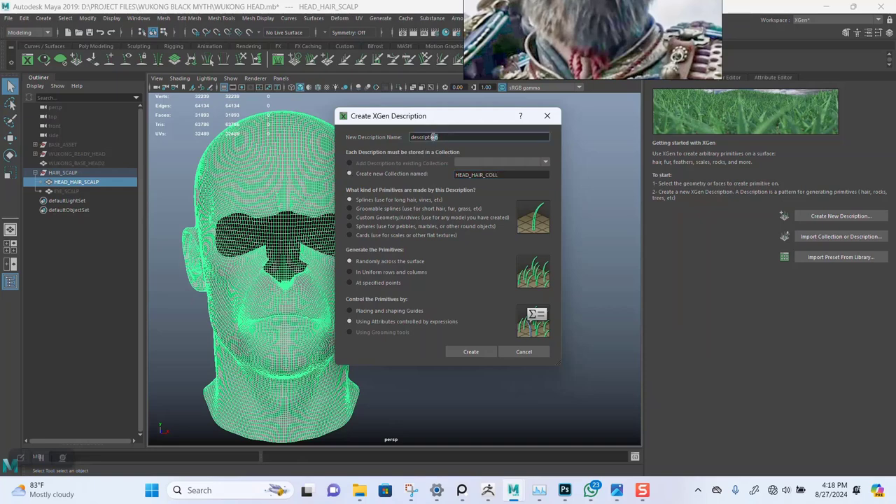
double_click(433, 138)
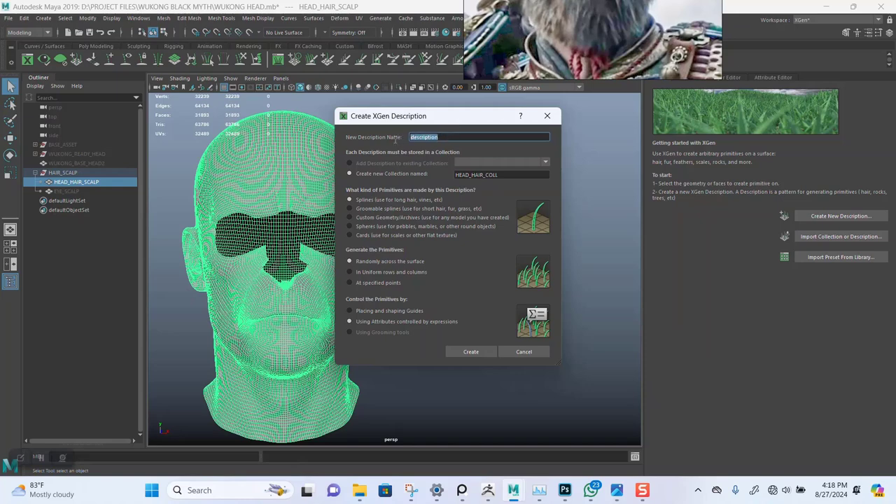
type("H")
type("EAD_HAIR_DESC")
left_click(371, 311)
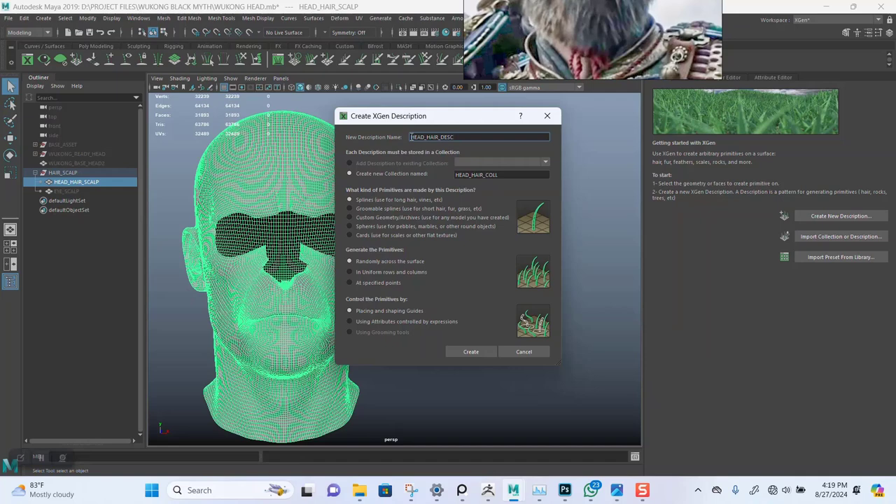
type("TOP_")
key("Return")
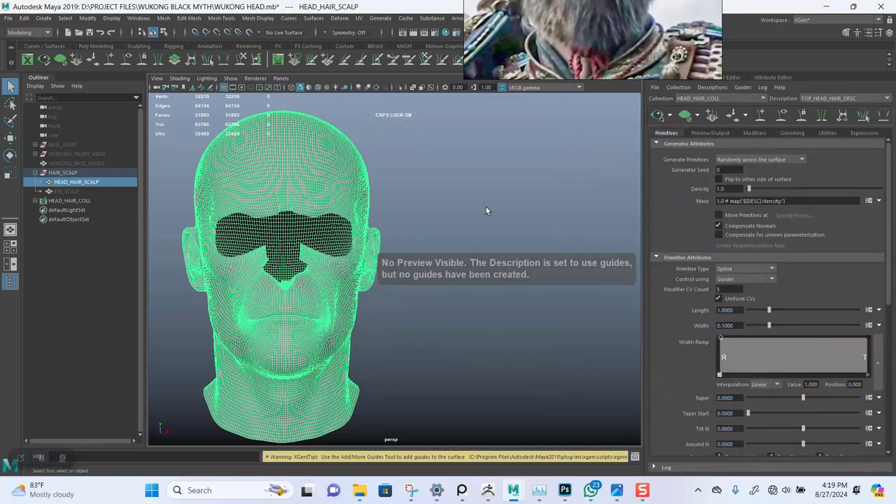
- Activate the XGen guide placement tool and examine the central hairline above the brows in the Wukong reference
scroll(457, 274, "up", 2)
middle_click_drag(458, 274, 535, 258, "alt")
scroll(539, 261, "up", 2)
right_click_drag(541, 266, 601, 98, "alt")
right_click_drag(557, 213, 564, 267, "alt")
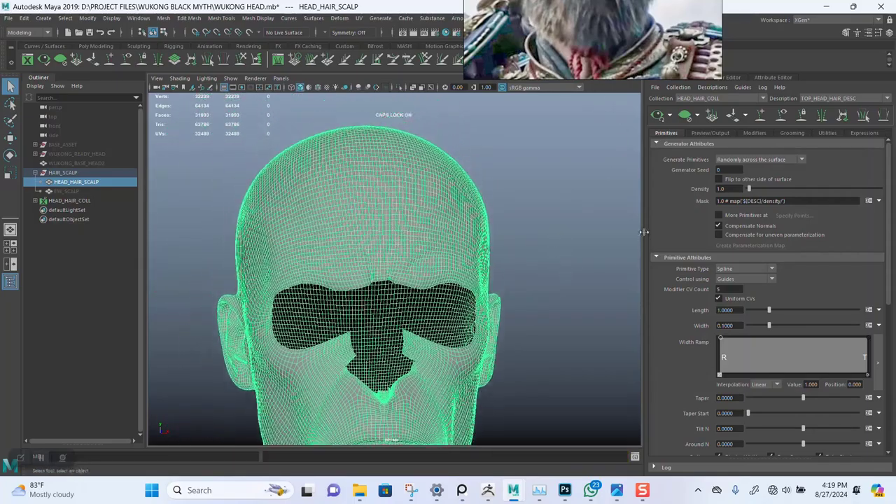
left_click(761, 115)
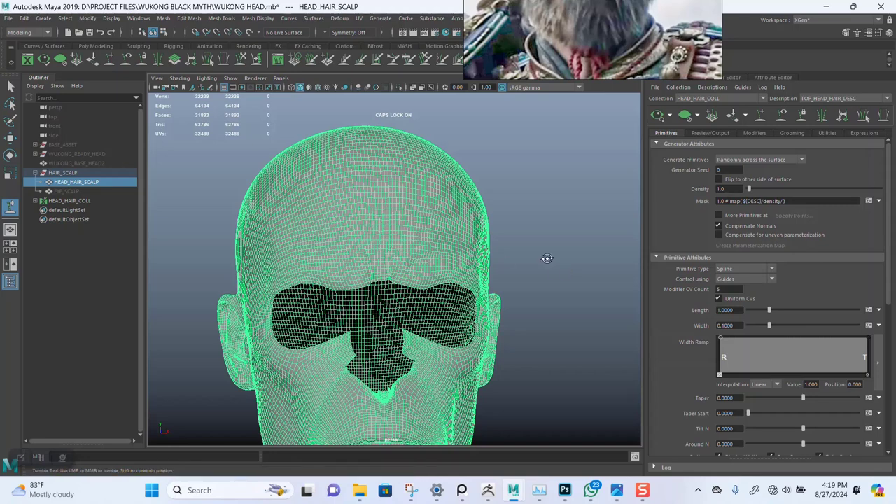
left_click_drag(543, 256, 546, 258, "alt")
right_click_drag(586, 56, 651, 254)
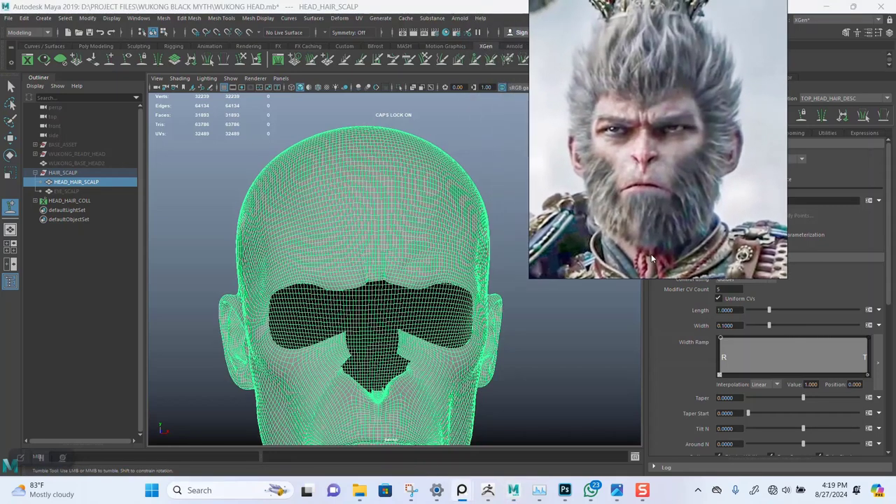
scroll(650, 231, "down", 8)
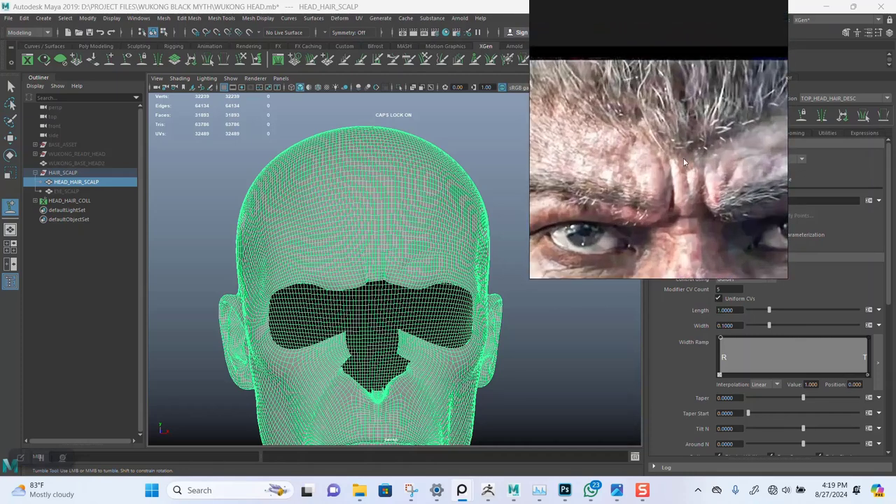
- Place an XGen guide at the centre of the lower forehead, just above the nose bridge
right_click_drag(356, 223, 371, 306, "alt")
right_click_drag(368, 255, 366, 276, "alt")
scroll(365, 275, "up", 1)
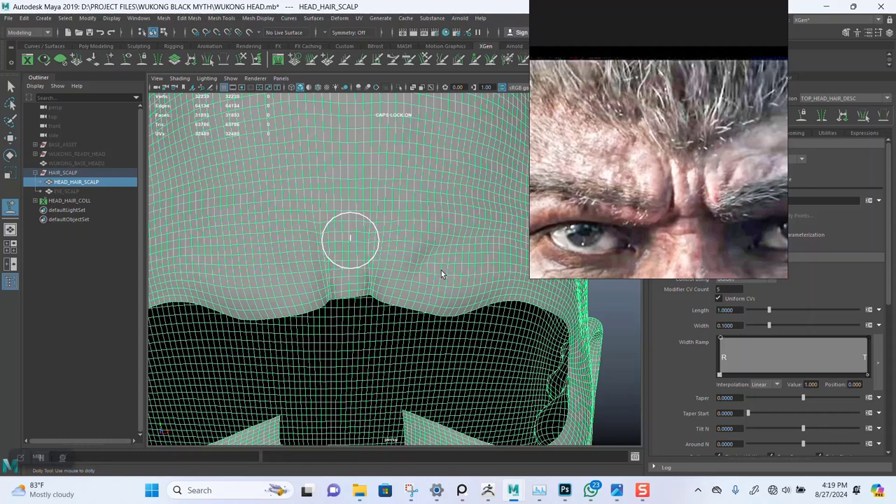
left_click(350, 239)
scroll(378, 253, "down", 5)
left_click_drag(378, 253, 412, 264, "alt")
scroll(409, 294, "up", 6)
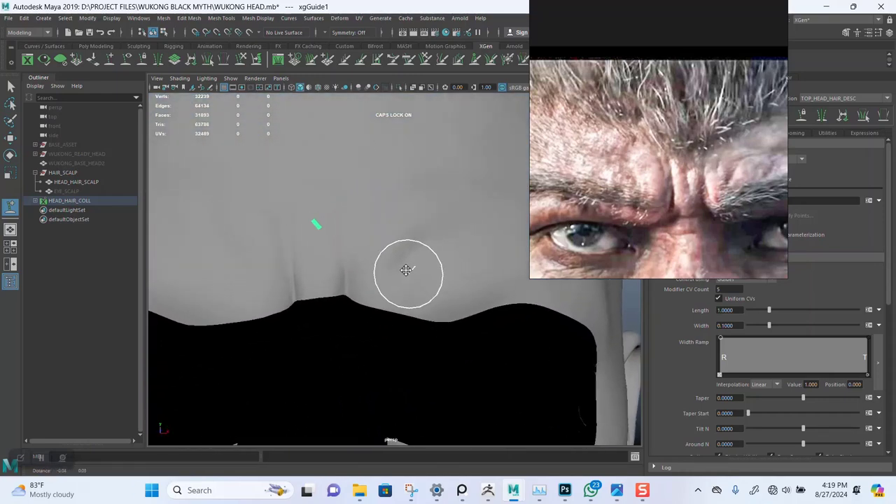
- Place a second guide slightly to the side of the central forehead guide, then delete the first guide
middle_click_drag(405, 270, 430, 273, "alt")
mouse_move(418, 260)
right_mouse_down("alt")
mouse_move(438, 313)
mouse_move(387, 243)
mouse_move(413, 277)
right_mouse_up("alt")
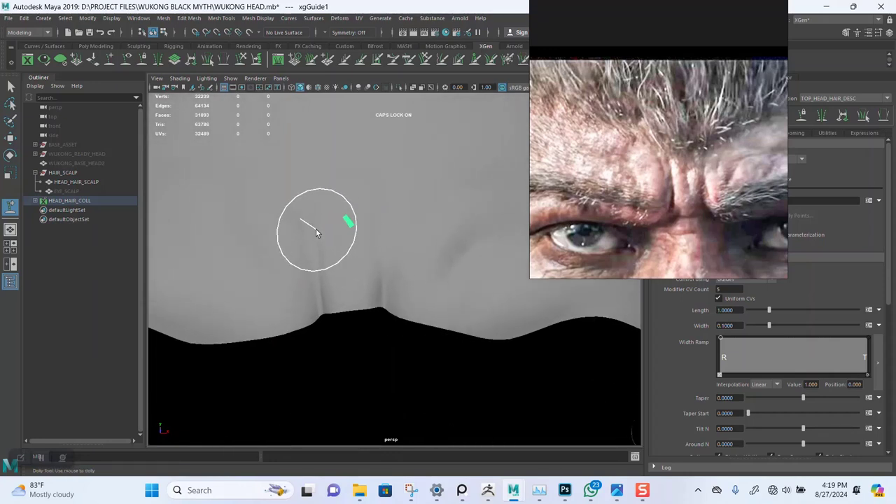
left_click(315, 229)
mouse_move(356, 224)
right_mouse_down("alt")
mouse_move(335, 217)
mouse_move(414, 248)
mouse_move(394, 259)
mouse_move(406, 280)
mouse_move(414, 259)
right_mouse_up("alt")
key("q")
middle_click_drag(342, 212, 356, 226, "alt")
left_click_drag(347, 250, 347, 251)
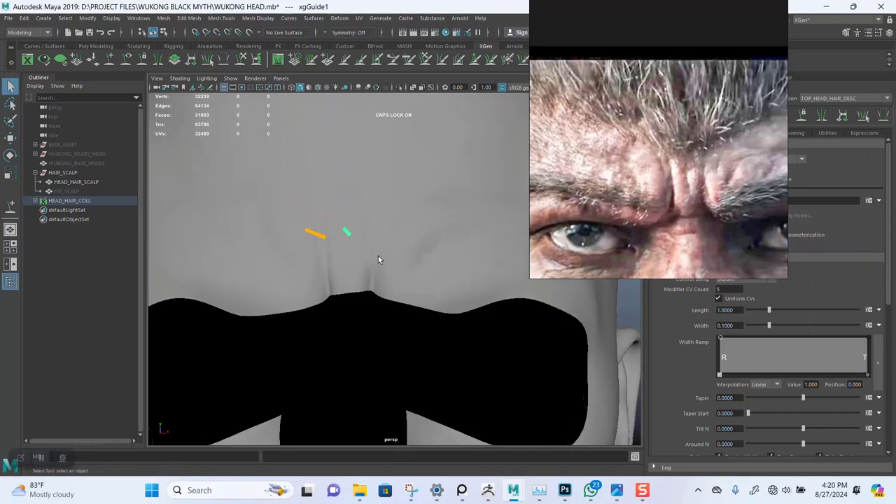
key("Delete")
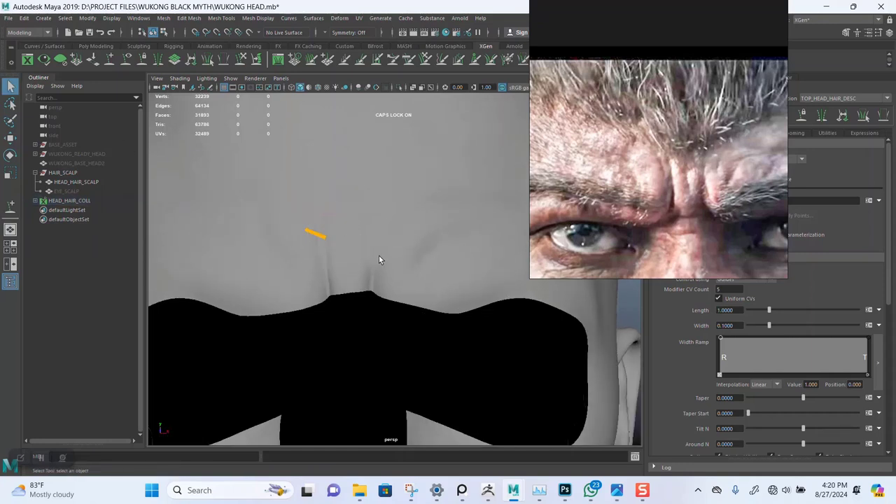
- Find the frontal Wukong portrait with the crown in the reference board and show it beside the head model
right_click_drag(379, 256, 345, 225, "alt")
left_click_drag(345, 225, 385, 252, "alt")
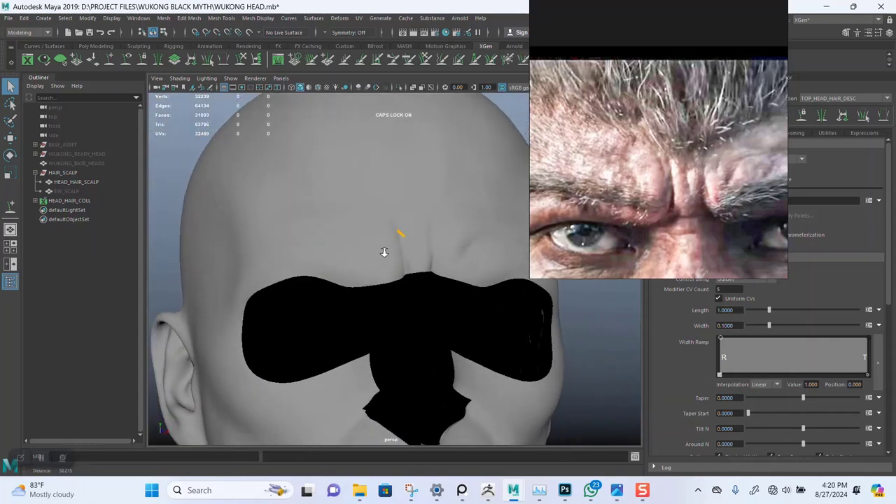
right_click_drag(384, 252, 371, 239, "alt")
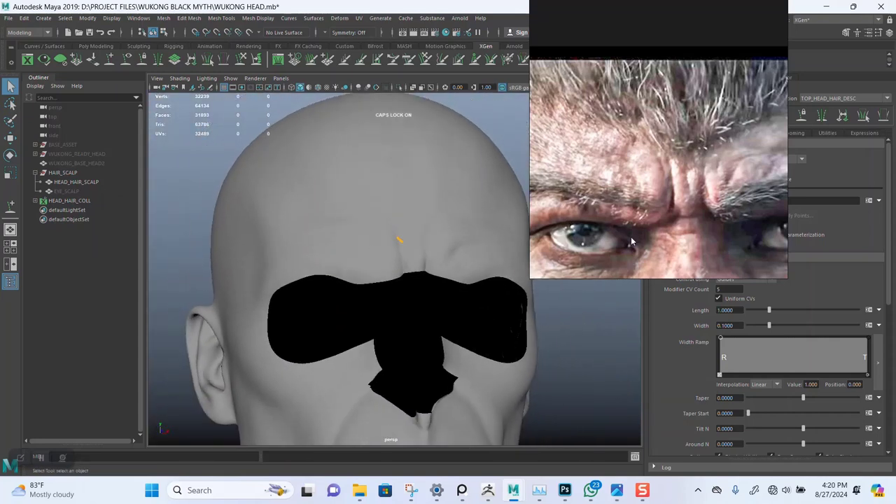
scroll(650, 224, "down", 8)
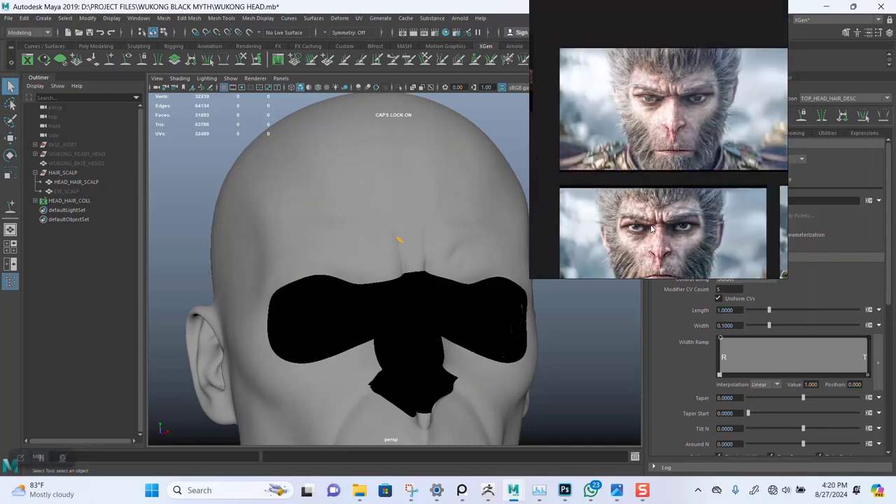
scroll(623, 200, "up", 10)
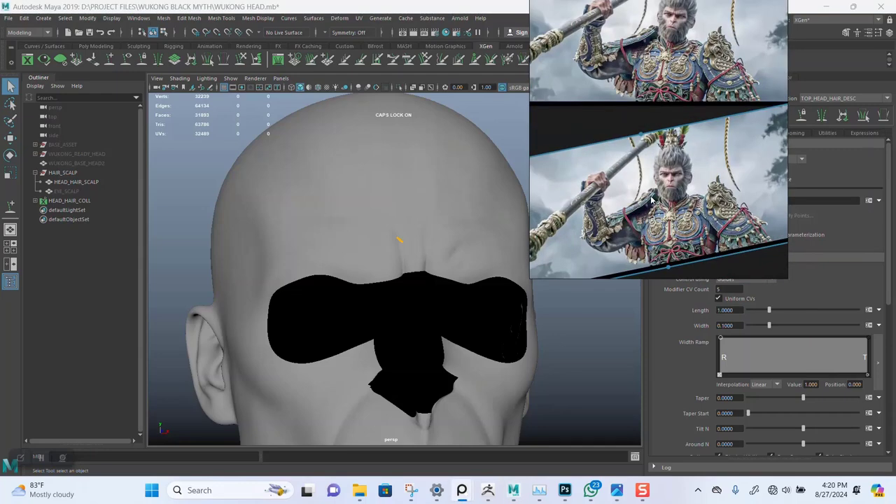
middle_click_drag(661, 185, 660, 156)
scroll(677, 146, "up", 5)
right_click_drag(677, 231, 682, 344)
middle_click_drag(666, 269, 685, 318)
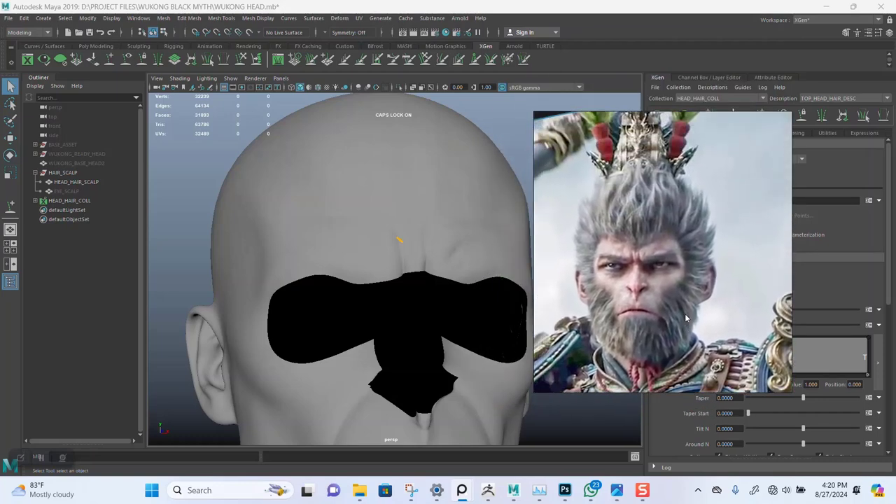
- Draw green flow lines over the reference hair and beard from the hairline down to the chin, then leave drawing mode
right_click(684, 313)
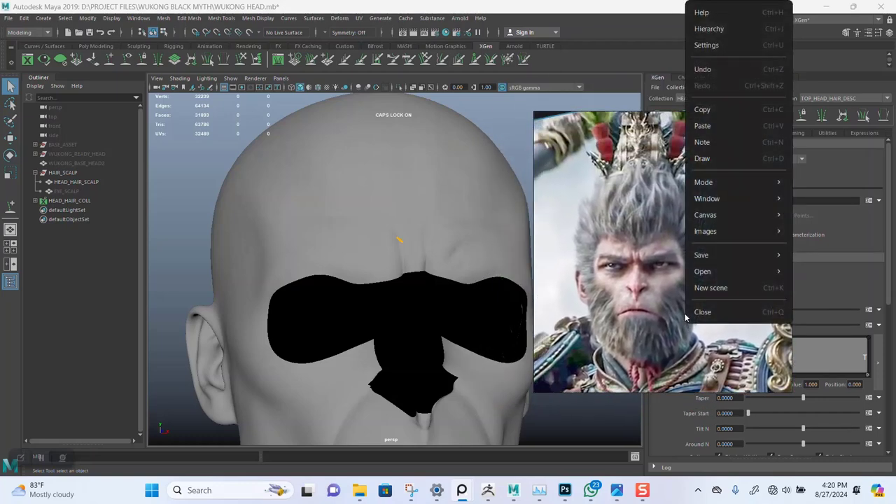
mouse_move(717, 189)
left_click(715, 161)
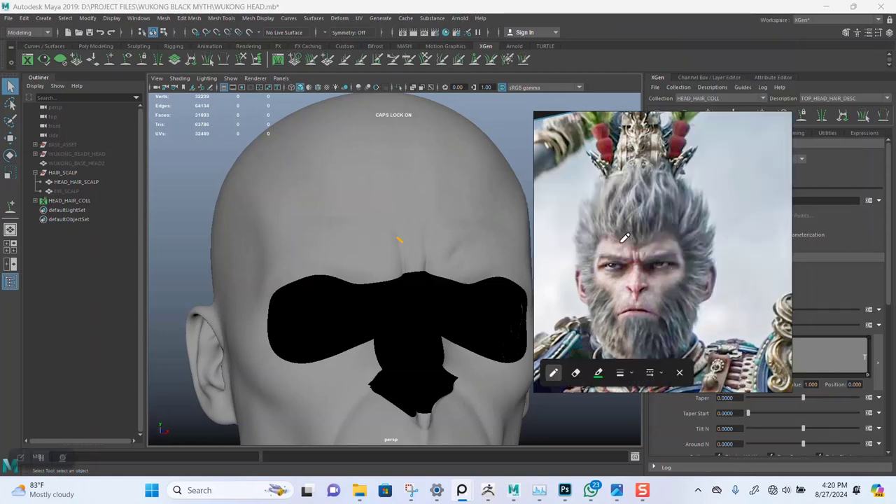
mouse_move(628, 245)
left_mouse_down()
mouse_move(611, 220)
mouse_move(618, 173)
mouse_move(630, 235)
left_mouse_up()
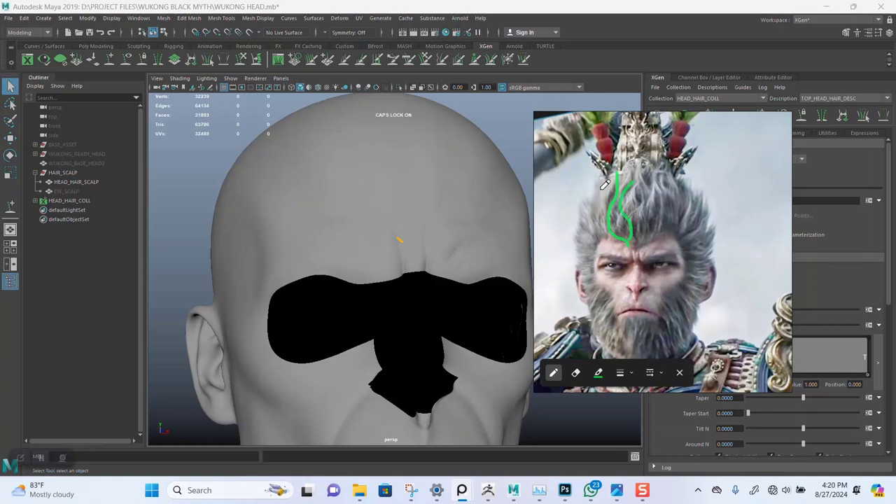
mouse_move(606, 183)
left_mouse_down()
mouse_move(596, 213)
mouse_move(601, 250)
left_mouse_up()
mouse_move(580, 204)
left_mouse_down()
mouse_move(591, 292)
mouse_move(599, 286)
left_mouse_up()
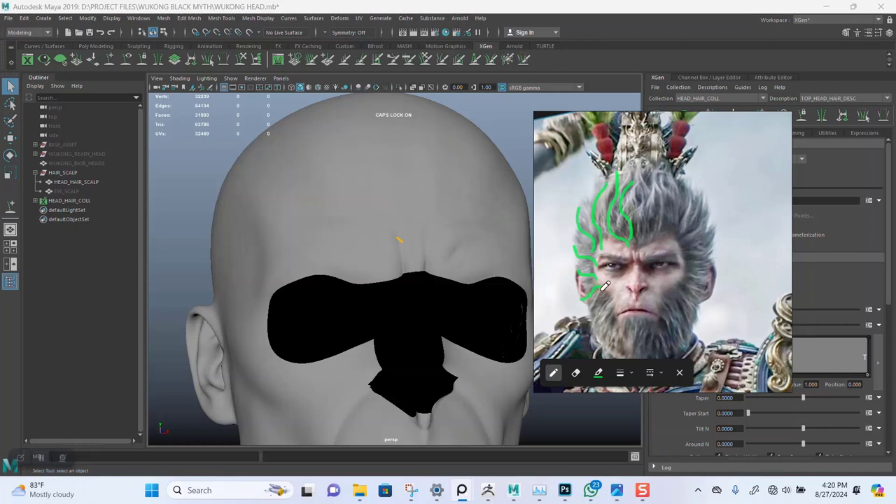
left_click_drag(592, 320, 610, 298)
mouse_move(594, 342)
left_mouse_down()
mouse_move(617, 309)
mouse_move(607, 351)
left_mouse_up()
left_click_drag(623, 322, 617, 354)
left_click_drag(639, 318, 633, 347)
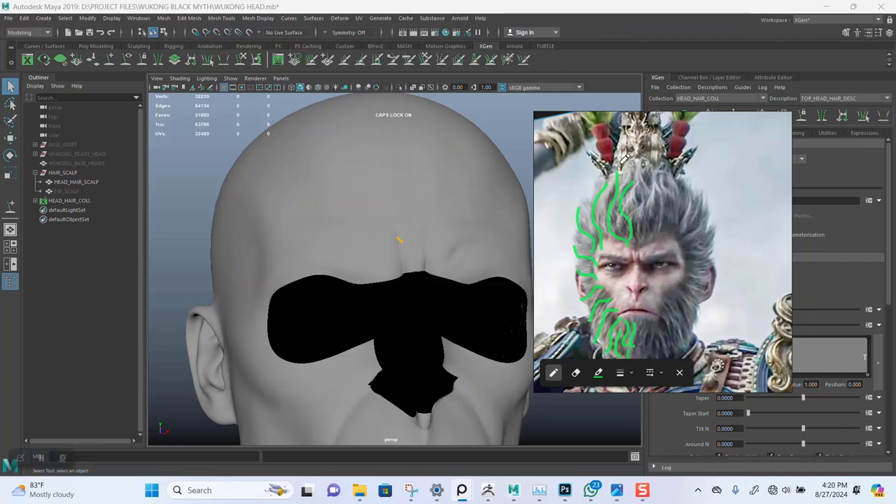
mouse_move(639, 165)
left_mouse_down()
mouse_move(646, 218)
mouse_move(639, 246)
left_mouse_up()
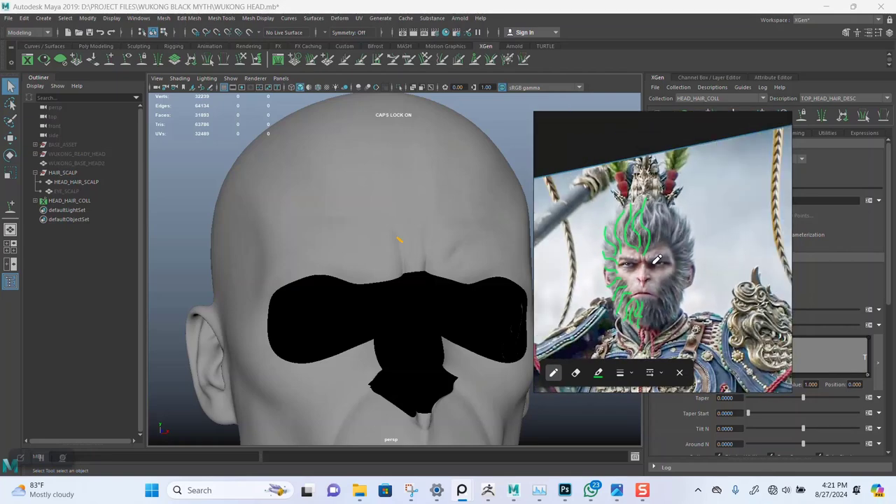
left_click(680, 377)
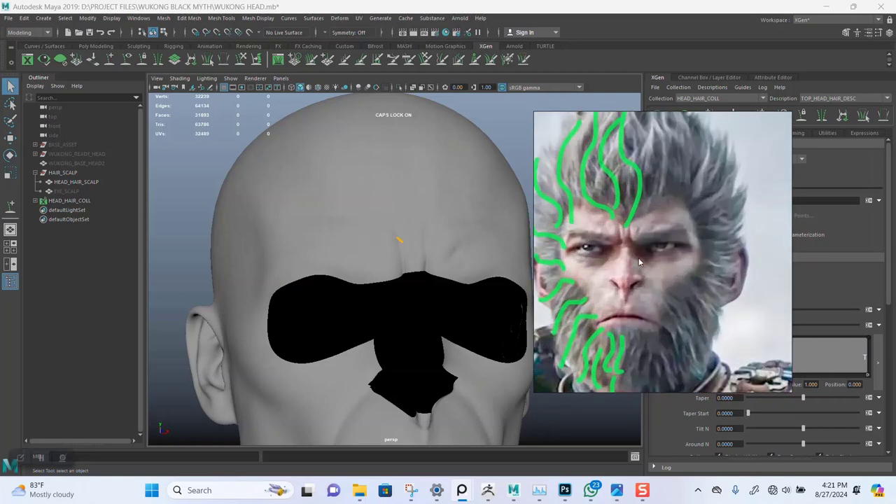
- Move the reference clear of the head and scale up the forehead guide
left_click_drag(640, 270, 819, 274)
left_click_drag(574, 280, 546, 260, "alt")
left_click_drag(502, 281, 763, 417, "alt")
key("r")
left_click_drag(616, 343, 371, 256, "alt")
middle_click_drag(312, 269, 418, 267, "alt")
scroll(465, 242, "up", 2)
left_click_drag(397, 272, 261, 257)
left_click_drag(427, 274, 519, 218, "alt")
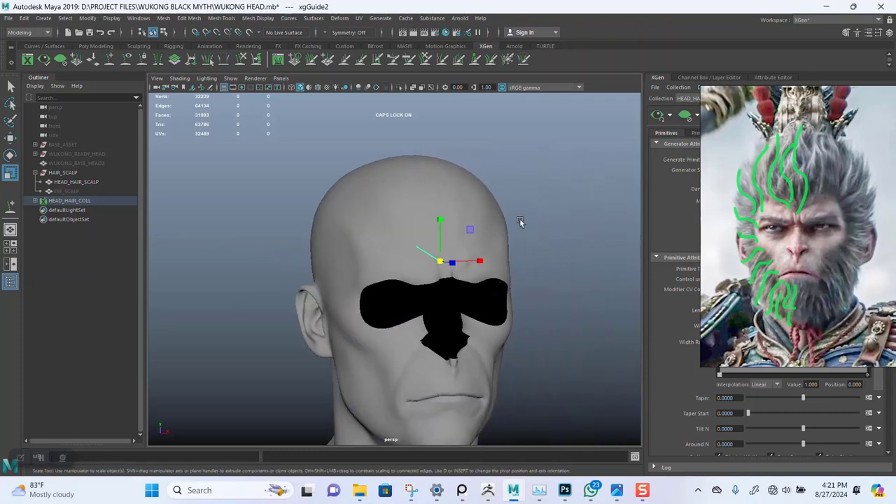
- Move the reference off the XGen settings and set the description's Modifier CV Count to 100
right_click_drag(519, 218, 472, 279, "alt")
left_click_drag(471, 278, 522, 268, "alt")
right_click_drag(745, 250, 285, 44)
left_click_drag(580, 279, 530, 221, "alt")
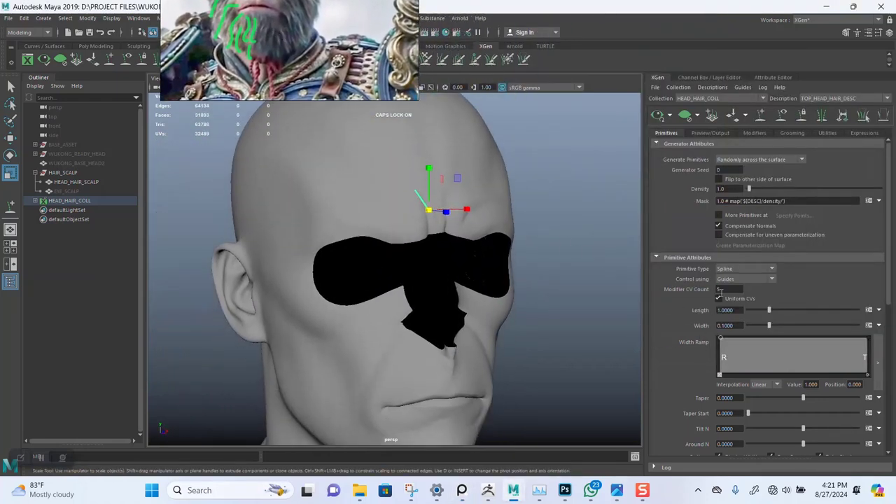
left_click(725, 288)
key("Return")
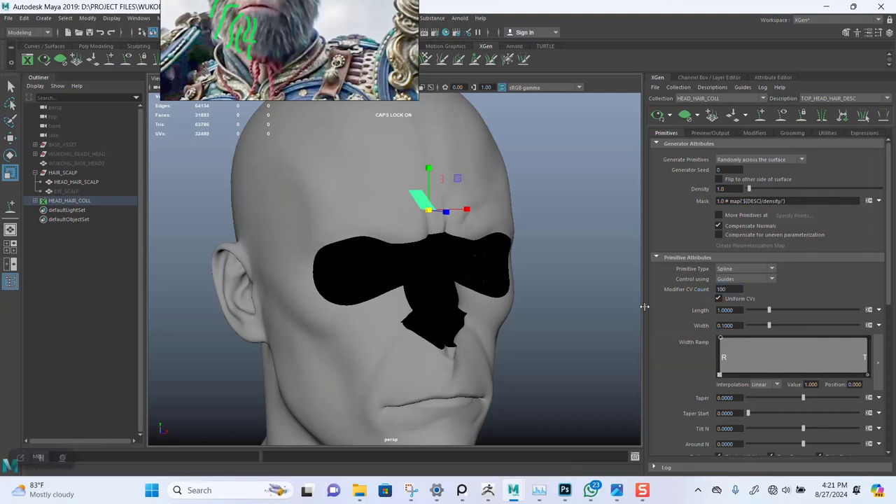
- Rebuild the selected forehead guide through its CV count, keeping the marked reference in view for comparison
scroll(698, 359, "down", 3)
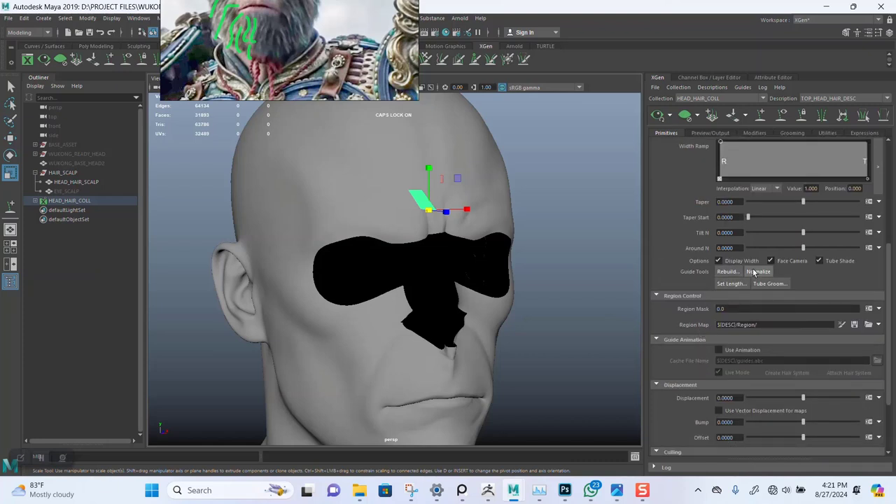
left_click(728, 271)
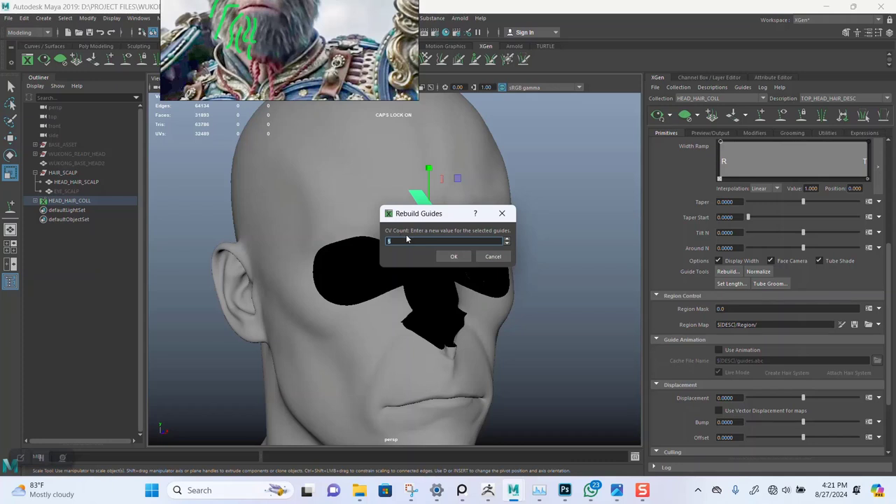
right_click_drag(275, 61, 250, 153)
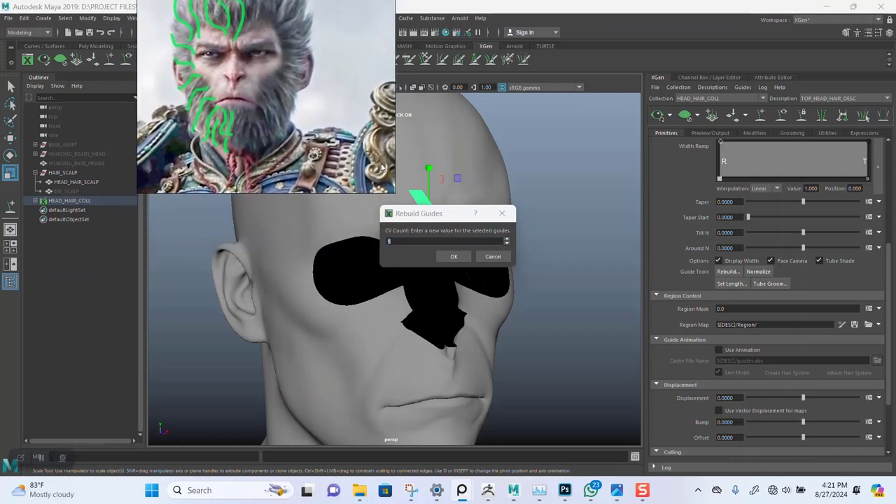
right_click_drag(358, 136, 338, 124)
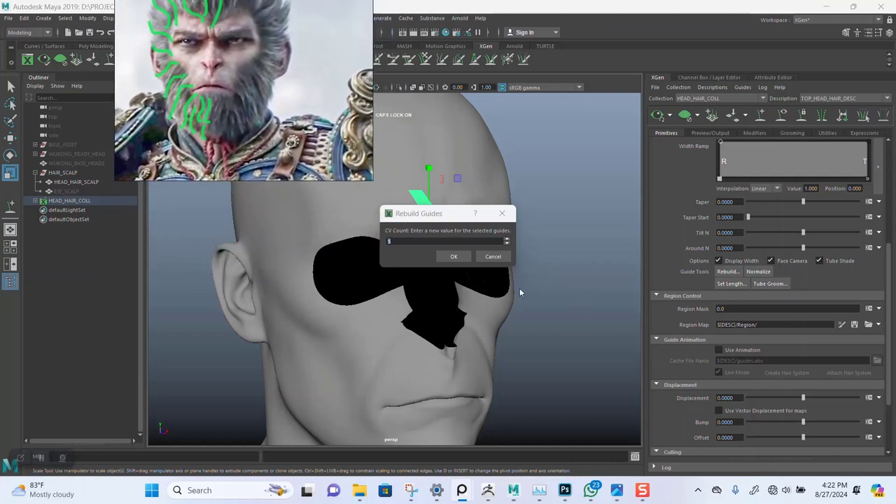
left_click(404, 240)
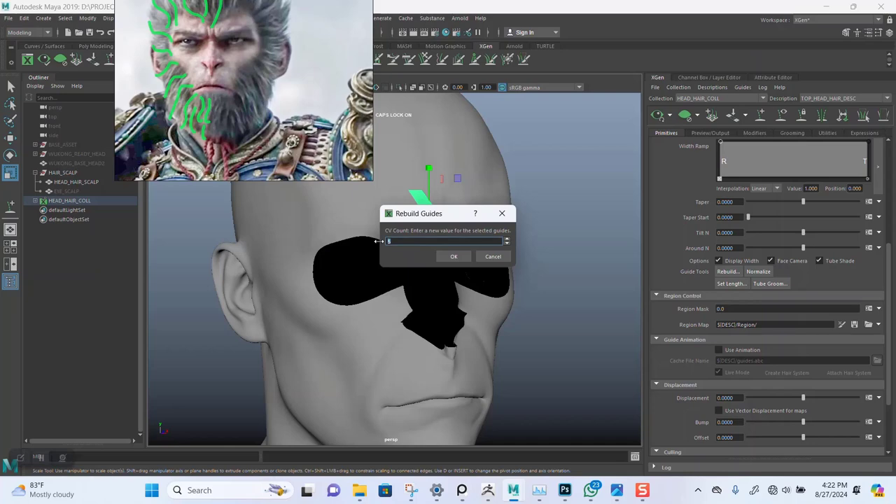
left_click(454, 258)
- Rotate the forehead guide so it points up toward the crown, matching the close-up of the reference hairline
mouse_move(545, 303)
left_mouse_down("alt")
mouse_move(609, 322)
mouse_move(532, 303)
left_mouse_up("alt")
left_click_drag(468, 274, 440, 260, "alt")
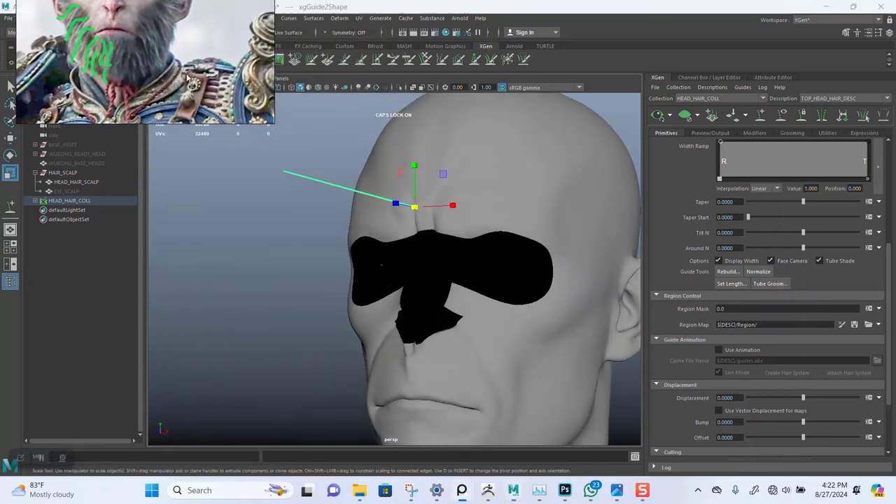
left_click_drag(487, 304, 497, 336, "alt")
key("e")
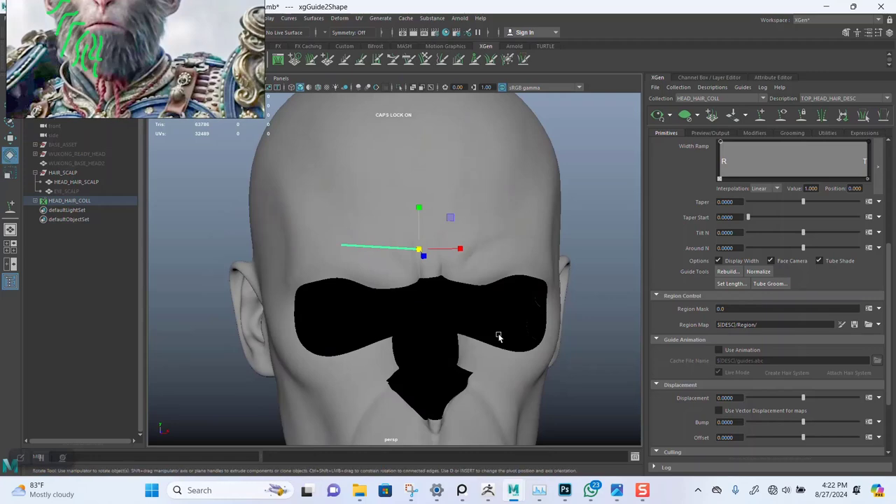
left_click_drag(440, 310, 428, 245, "alt")
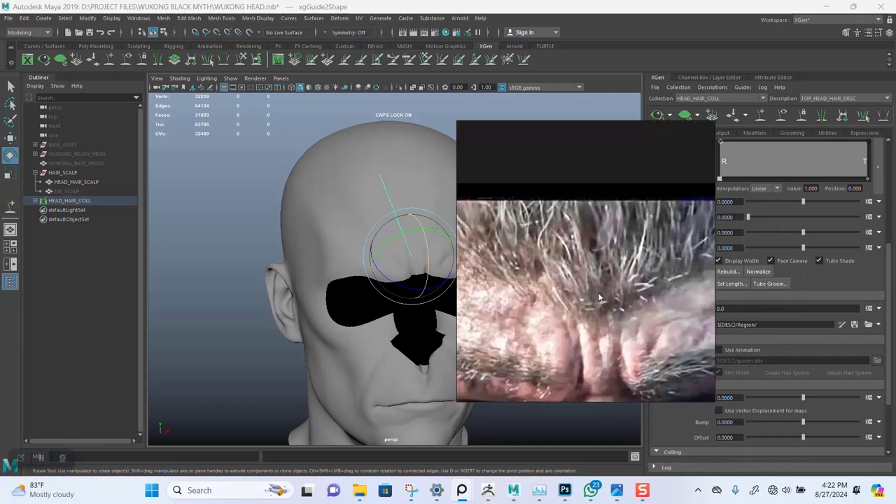
left_click_drag(488, 345, 441, 304, "alt")
right_click_drag(440, 305, 474, 363, "alt")
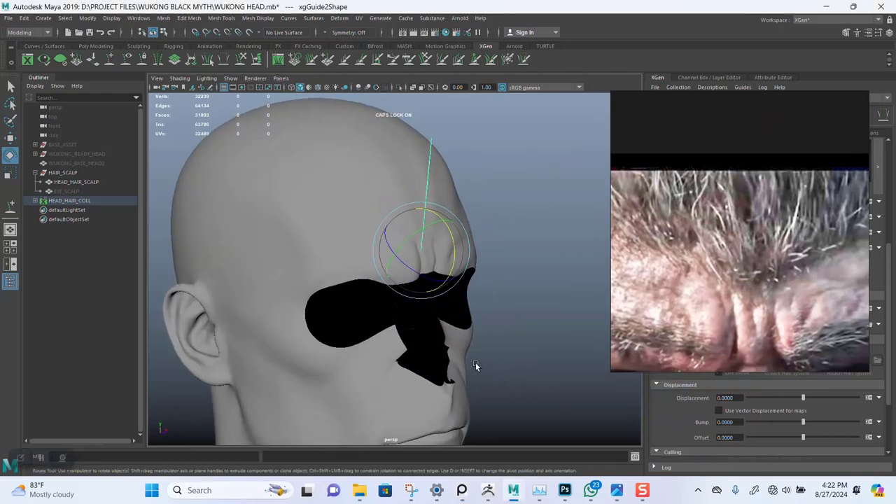
key("r")
left_click_drag(347, 248, 479, 276, "alt")
left_click_drag(404, 281, 442, 287, "alt")
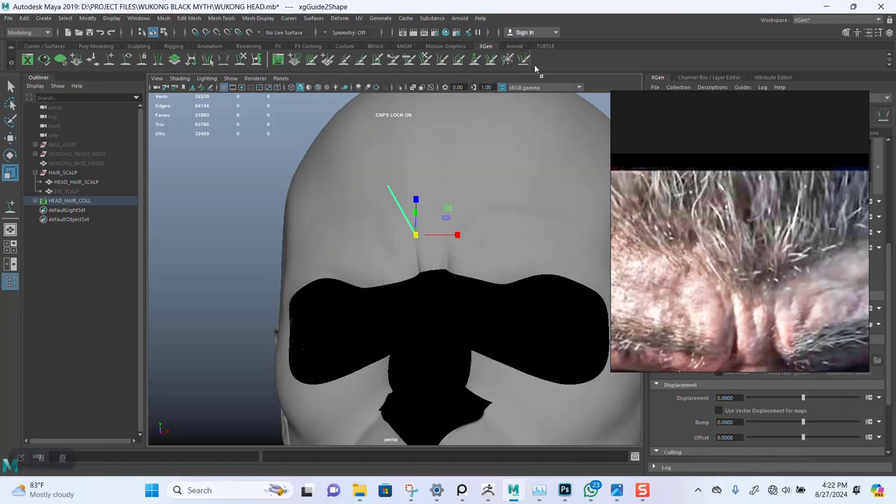
- Activate the Sculpt Guides tool and enlarge its brush radius over the forehead guide
left_click(241, 62)
mouse_move(380, 205)
right_mouse_down("alt")
mouse_move(415, 208)
mouse_move(425, 252)
right_mouse_up("alt")
right_click(424, 254)
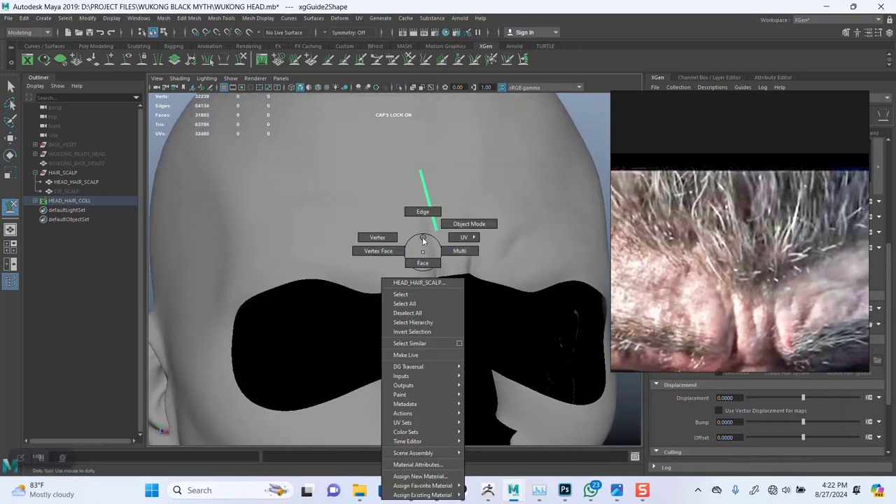
left_click_drag(422, 239, 445, 246, "shift")
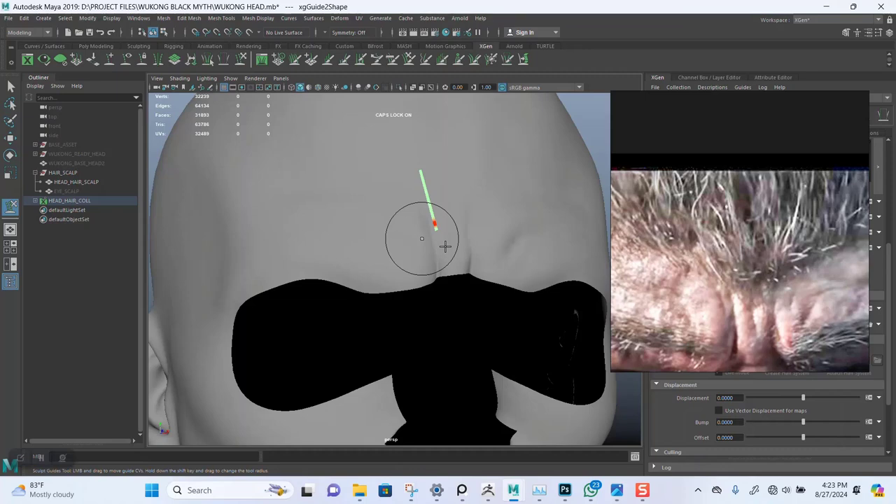
mouse_move(445, 247)
left_mouse_down("shift")
mouse_move(462, 269)
mouse_move(438, 273)
mouse_move(448, 241)
mouse_move(469, 246)
mouse_move(430, 230)
mouse_move(359, 256)
left_mouse_up("shift")
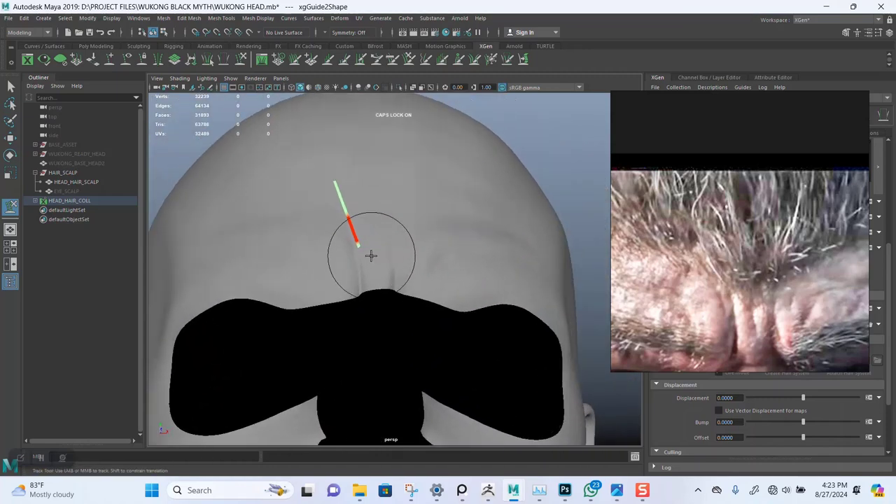
scroll(395, 260, "up", 2)
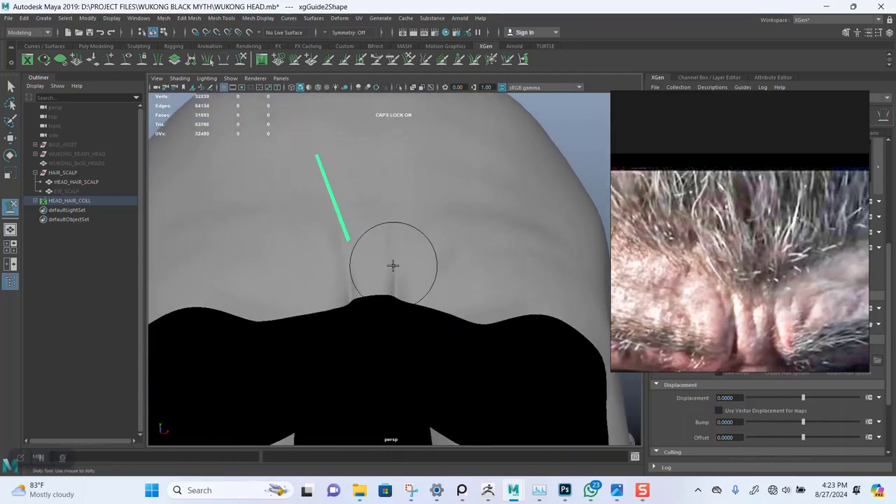
- Sculpt the forehead guide in profile so it lifts off the brow and bends into an S-curve up the forehead
mouse_move(338, 212)
left_mouse_down()
mouse_move(327, 230)
mouse_move(320, 200)
mouse_move(466, 258)
mouse_move(462, 250)
left_mouse_up()
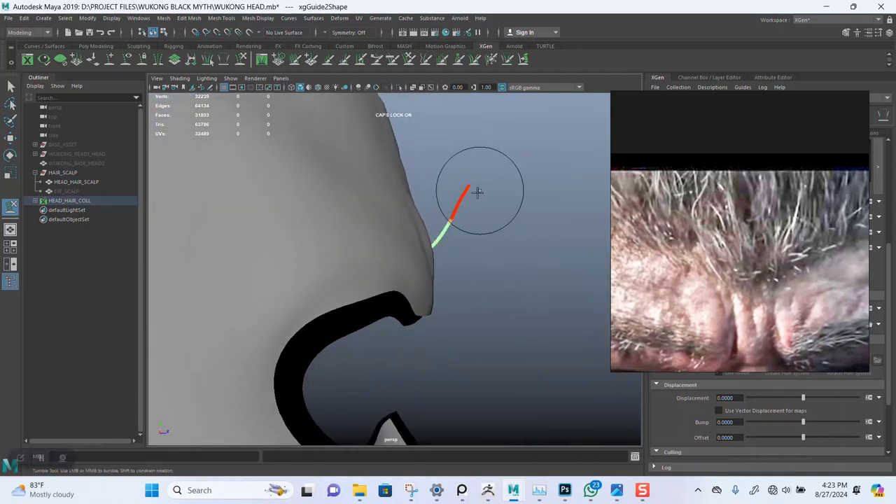
mouse_move(453, 206)
left_mouse_down()
mouse_move(456, 235)
mouse_move(474, 201)
left_mouse_up()
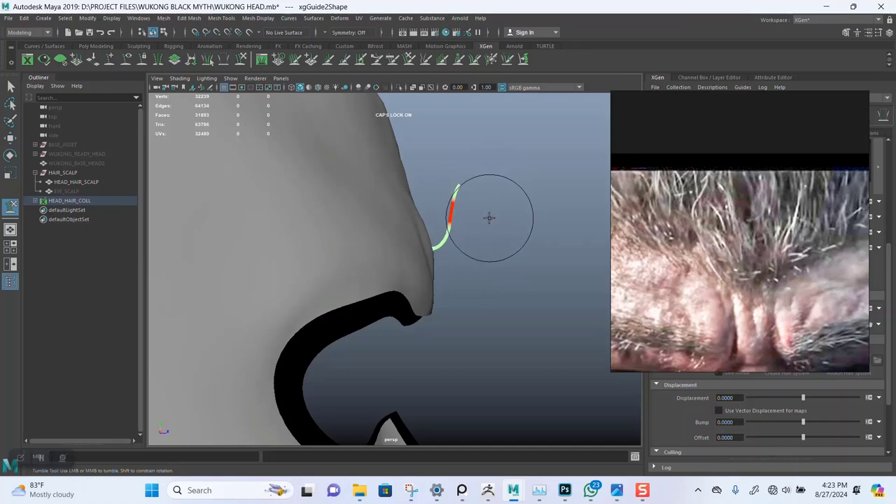
left_click_drag(530, 254, 497, 230, "alt")
right_click_drag(496, 230, 442, 258, "alt")
mouse_move(443, 258)
left_mouse_down("alt")
mouse_move(426, 249)
mouse_move(432, 264)
mouse_move(390, 222)
left_mouse_up("alt")
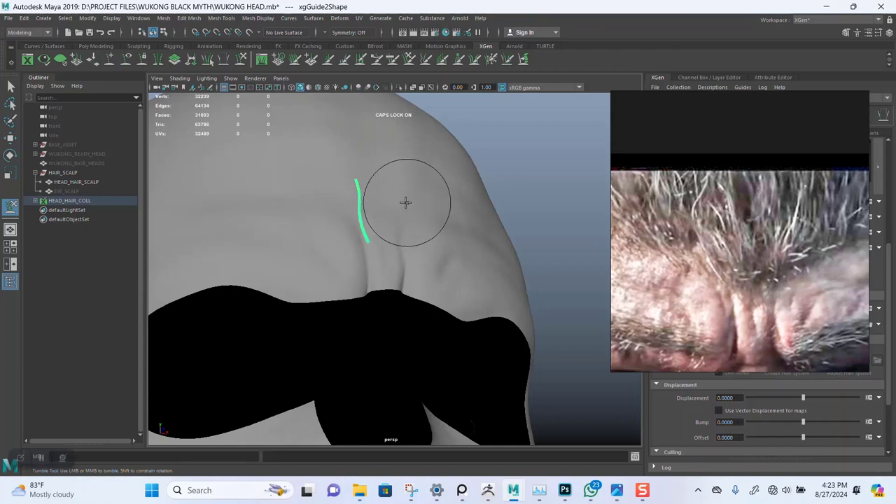
left_click_drag(392, 220, 441, 250, "alt")
right_click_drag(441, 249, 423, 156, "alt")
left_click_drag(423, 157, 401, 256, "alt")
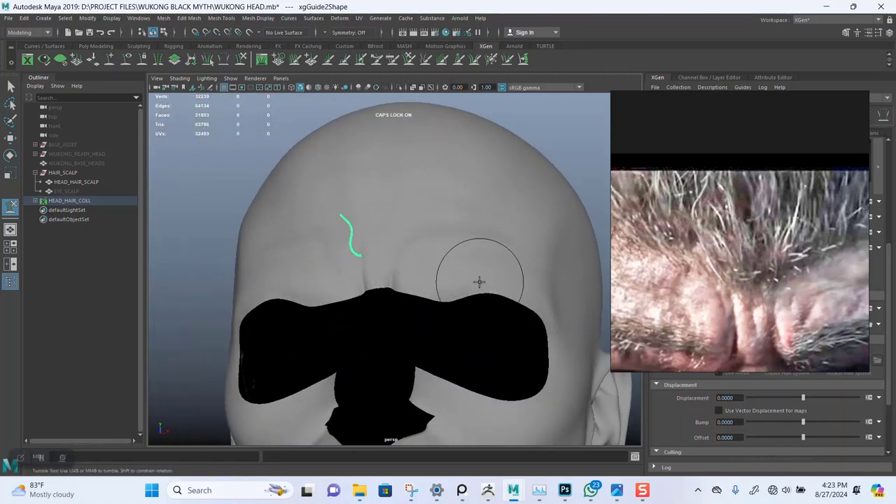
left_click_drag(411, 270, 319, 236, "alt")
- Add a guide near the character's right temple in the front view, following the reference hairline
left_click(110, 60)
middle_click_drag(364, 257, 423, 262, "alt")
right_click_drag(395, 242, 372, 218, "alt")
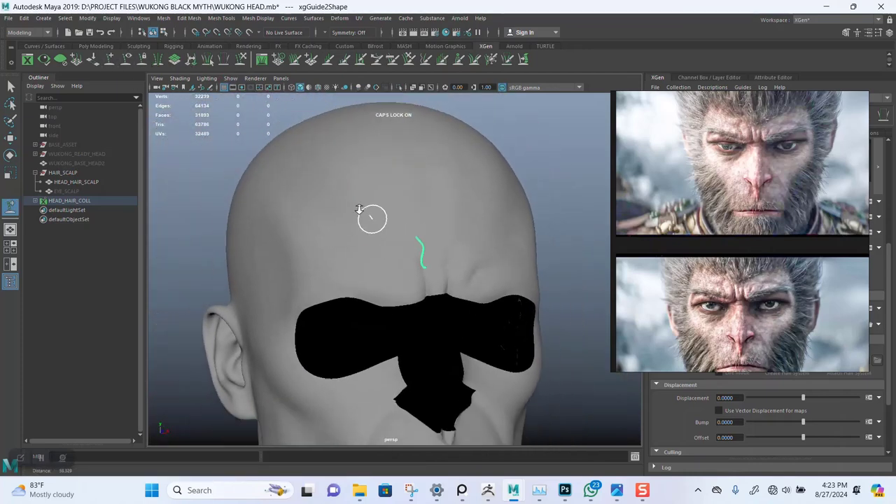
left_click_drag(456, 231, 425, 233, "alt")
key("space")
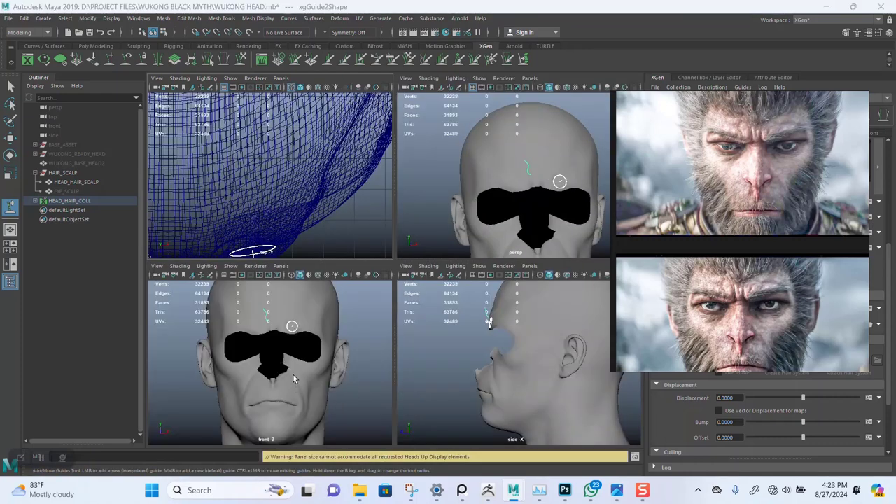
key("space")
scroll(397, 346, "up", 2)
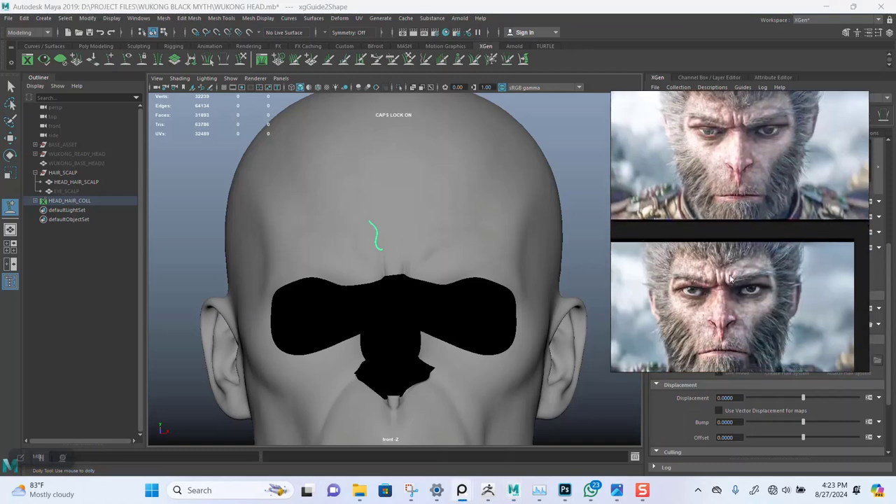
scroll(378, 258, "down", 1)
left_click_drag(372, 245, 322, 218, "alt")
scroll(322, 218, "up", 2)
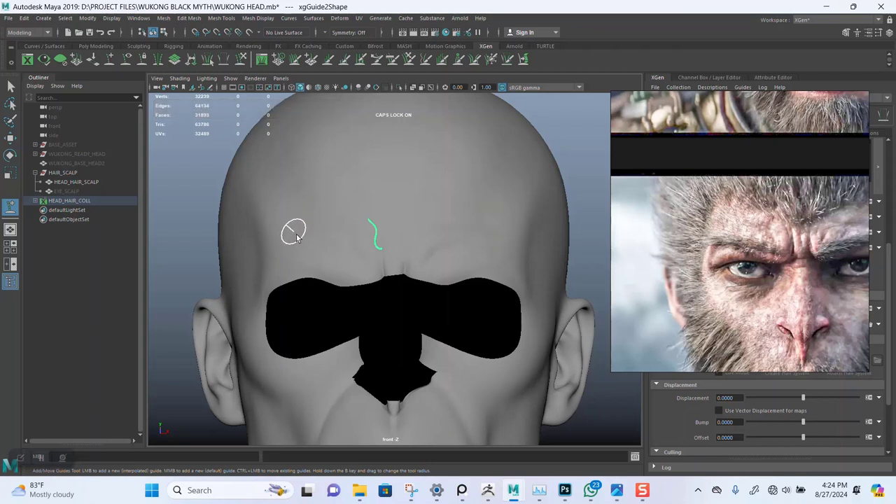
left_click(262, 210)
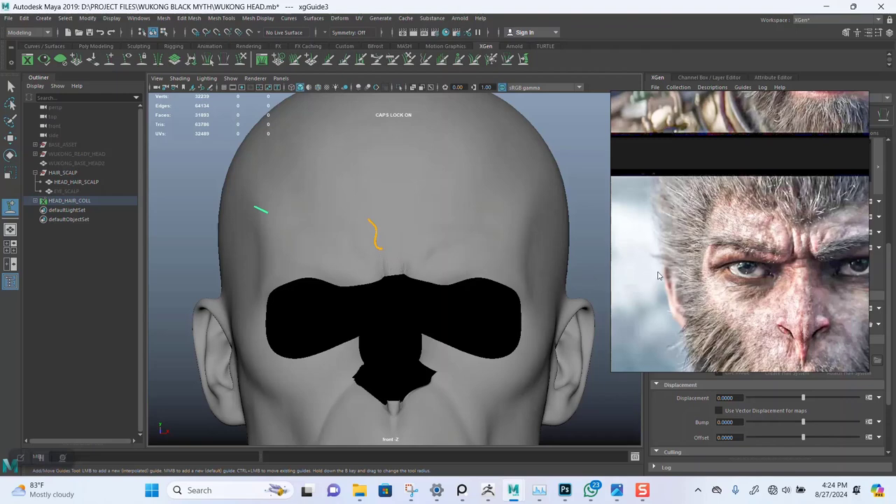
- Add two more guides along the hairline between the temple guide and the sculpted forehead guide
mouse_move(520, 494)
mouse_move(462, 490)
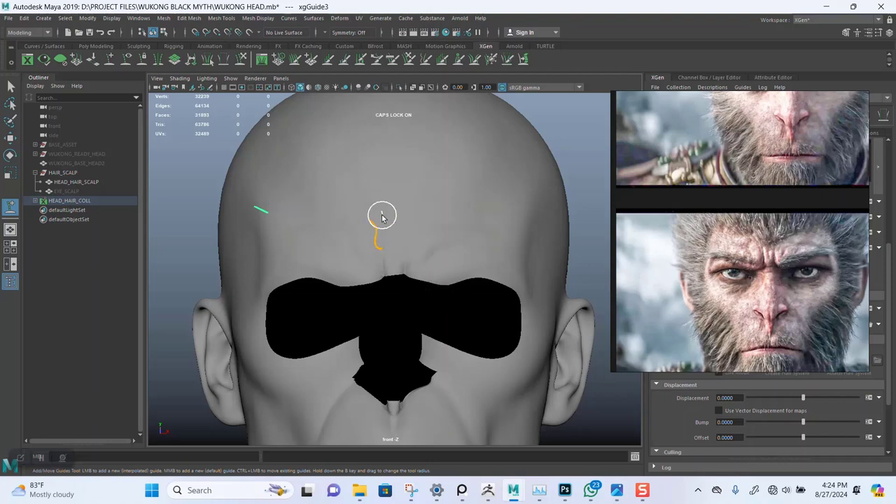
left_click(303, 221)
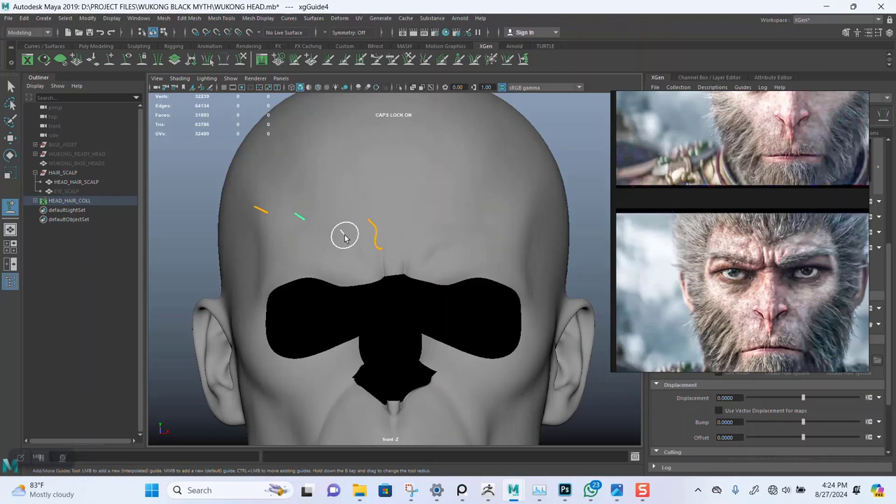
middle_click_drag(458, 263, 492, 273, "alt")
right_click_drag(492, 273, 403, 214, "alt")
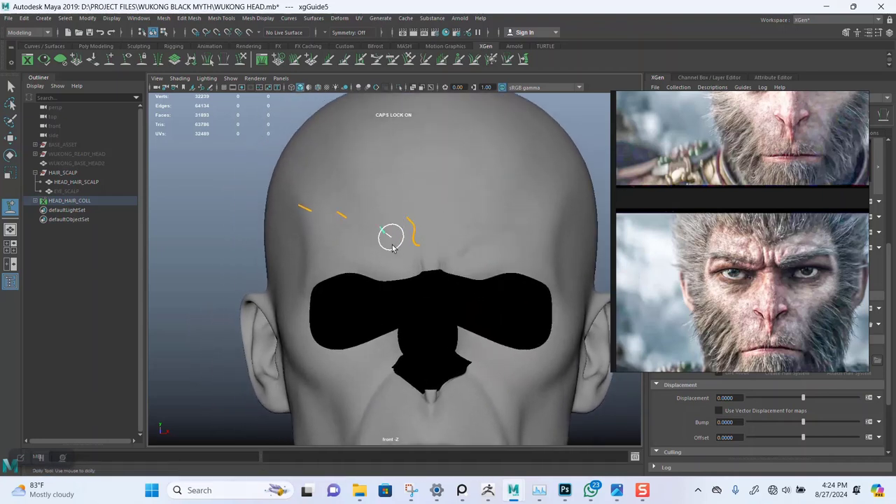
right_click_drag(412, 263, 372, 221, "alt")
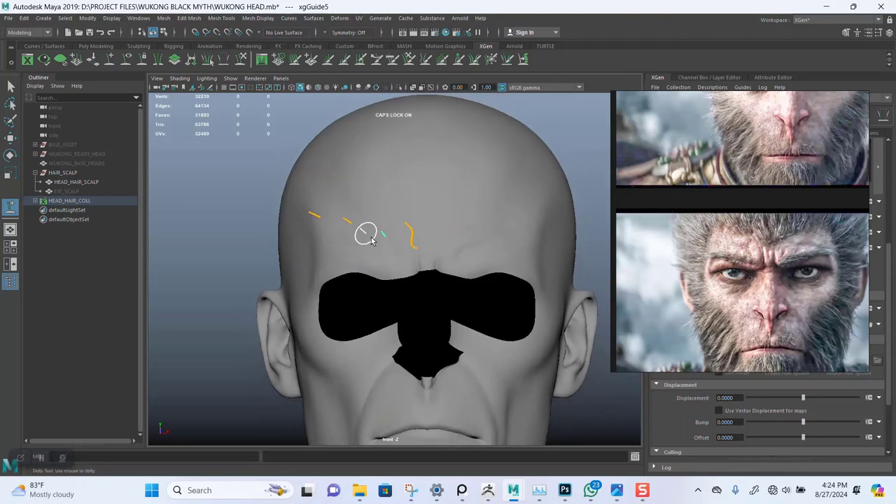
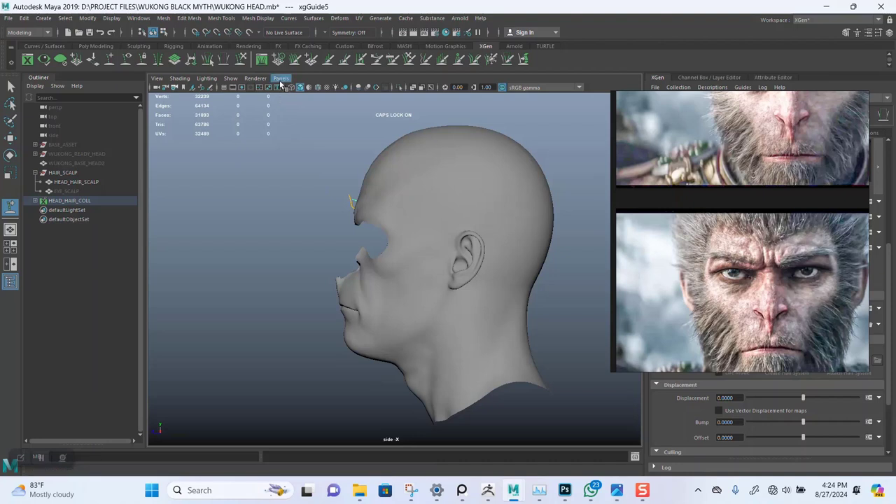
- Create a new left orthographic view and frame the head and its guides in it
left_click(281, 77)
mouse_move(297, 109)
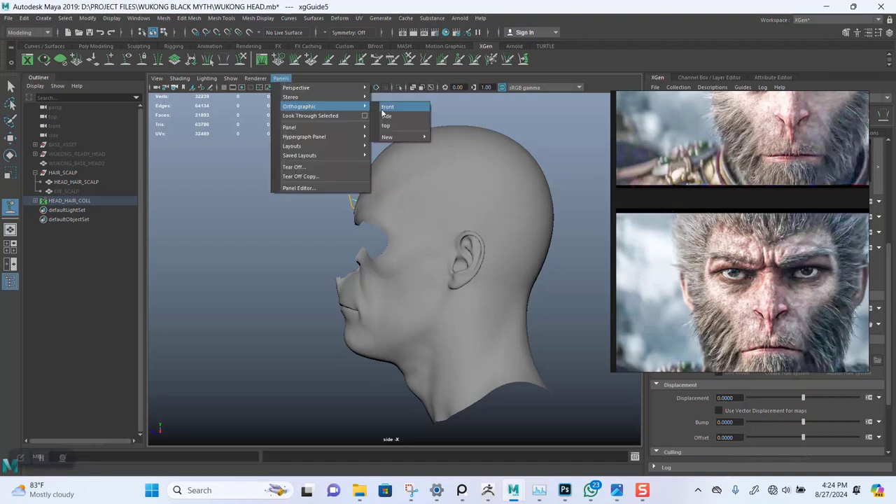
mouse_move(403, 136)
left_click(454, 166)
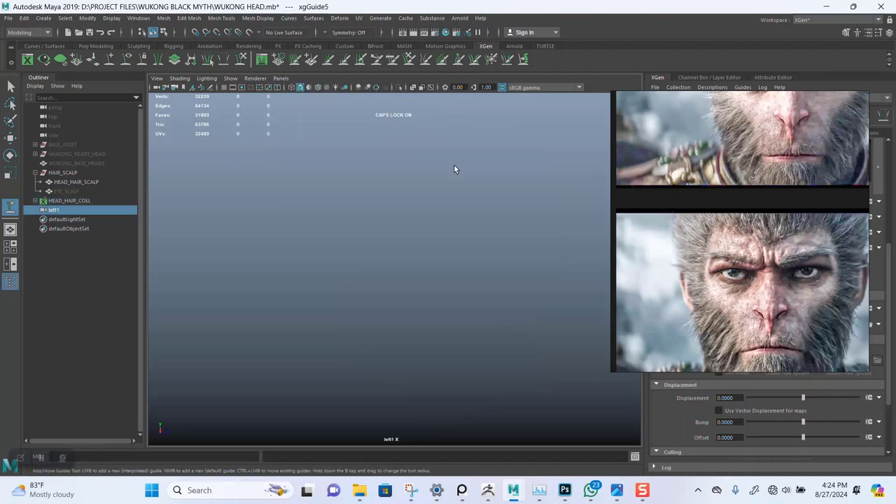
key("a")
scroll(434, 236, "up", 3)
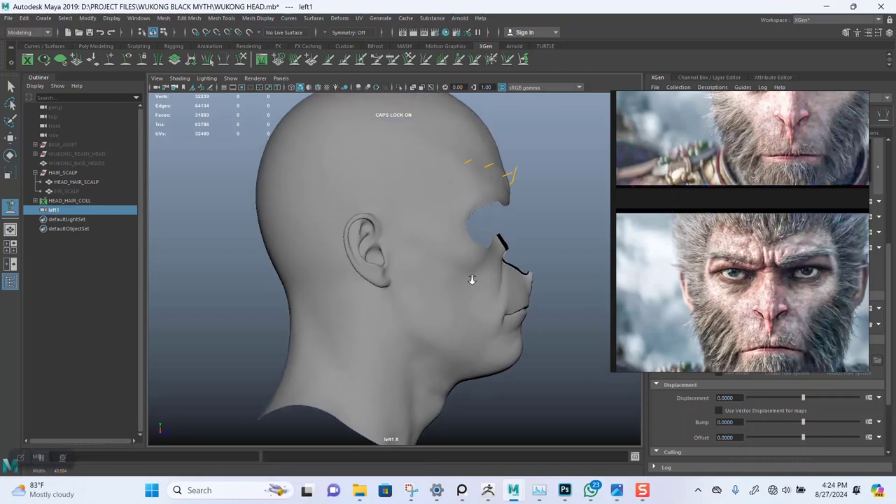
scroll(449, 280, "up", 3)
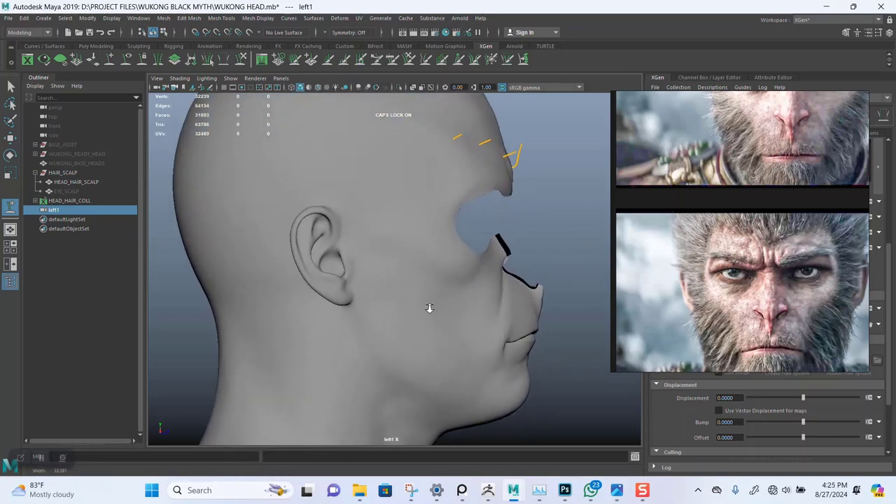
- Add four guides from the temple down in front of the ear, using the full hair and beard reference
scroll(453, 286, "down", 3)
scroll(763, 282, "down", 4)
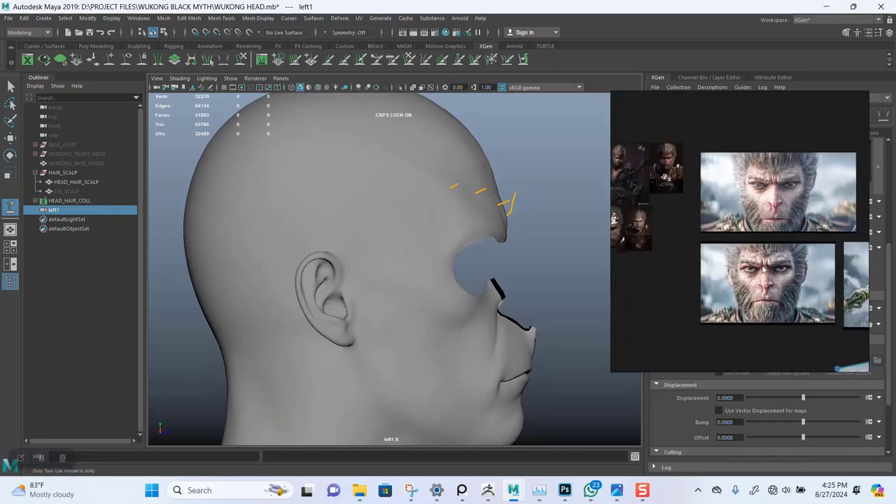
scroll(762, 280, "up", 6)
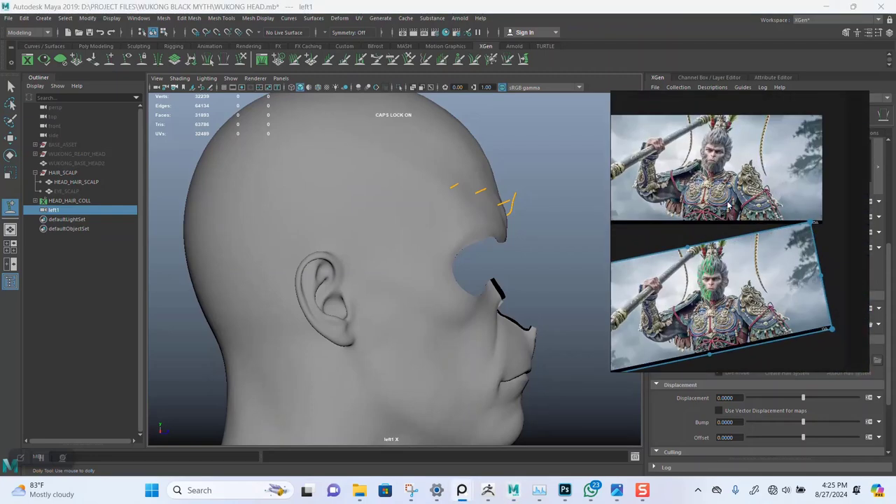
scroll(732, 269, "up", 4)
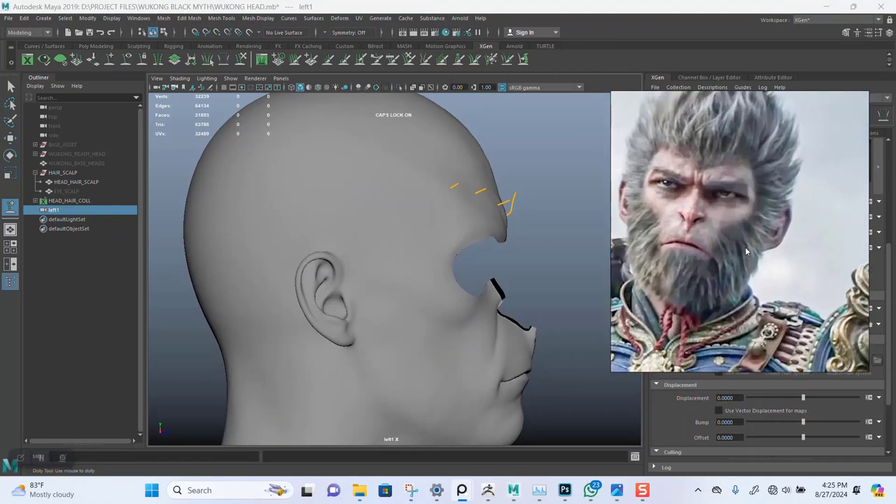
scroll(728, 259, "down", 2)
scroll(448, 235, "up", 1)
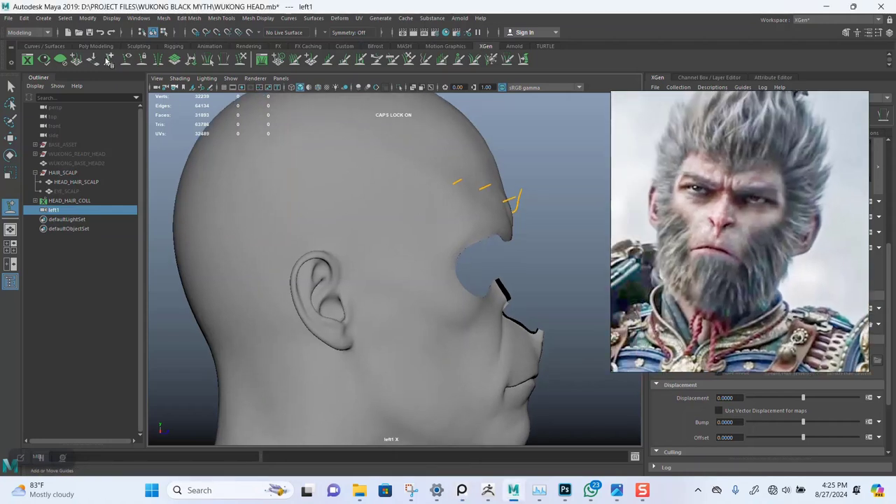
left_click(174, 88)
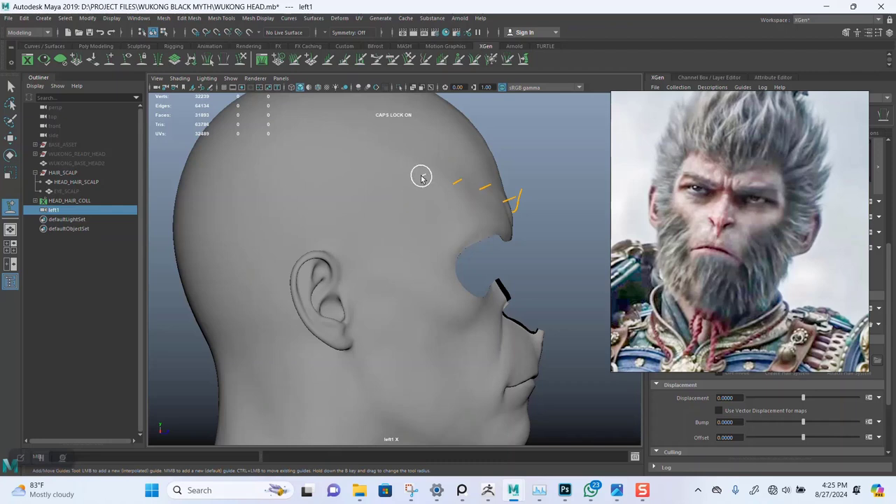
left_click(399, 210)
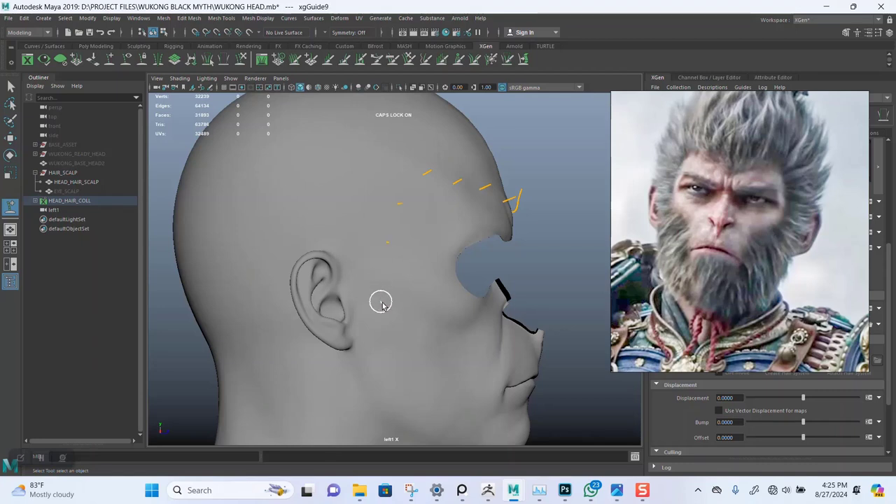
- Return to the perspective view and examine the placed guides along the hairline and in front of the ear
key("space")
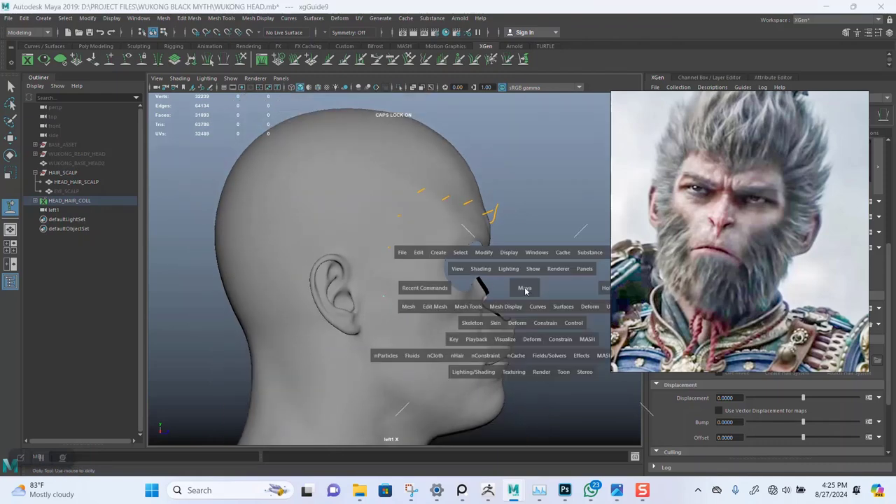
key("space")
left_click_drag(443, 265, 428, 284, "alt")
right_click_drag(428, 284, 437, 258, "alt")
left_click_drag(426, 244, 490, 254, "alt")
right_click_drag(490, 254, 380, 232, "alt")
left_click_drag(381, 231, 436, 264, "alt")
right_click_drag(436, 263, 444, 261, "alt")
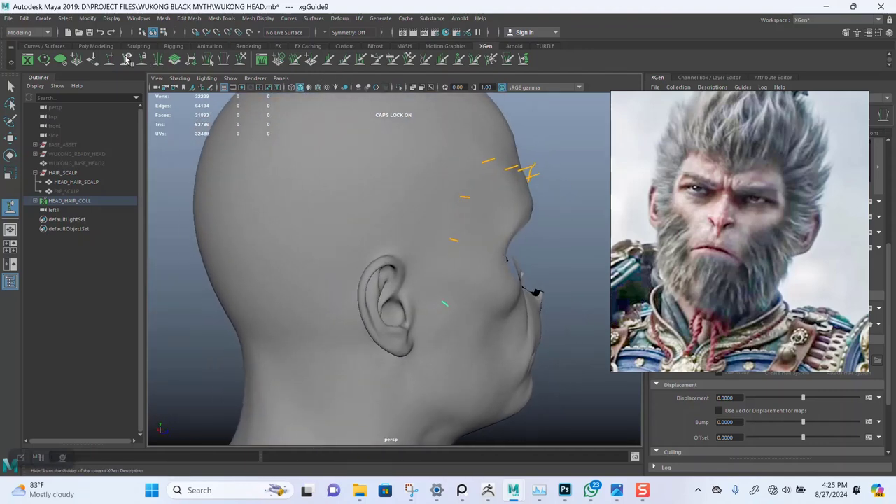
- Add guides above the ear, behind it and below it on the side of the neck
right_click_drag(357, 224, 430, 316, "alt")
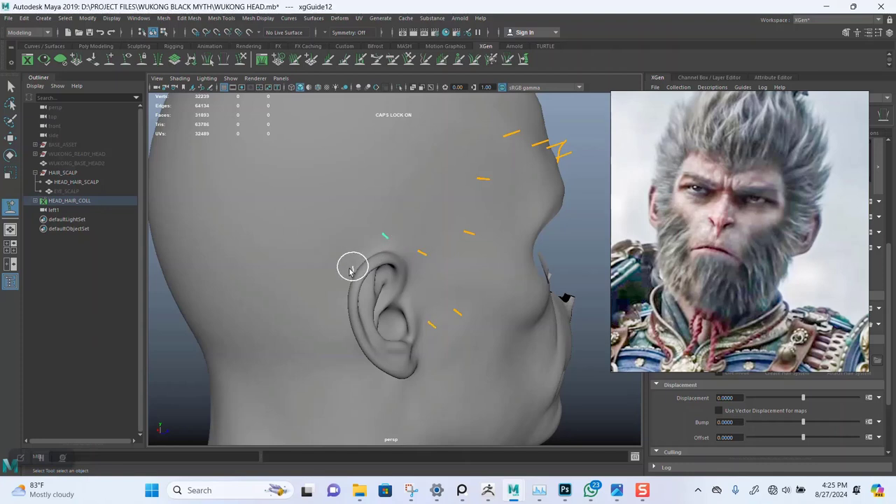
left_click_drag(350, 262, 394, 236, "alt")
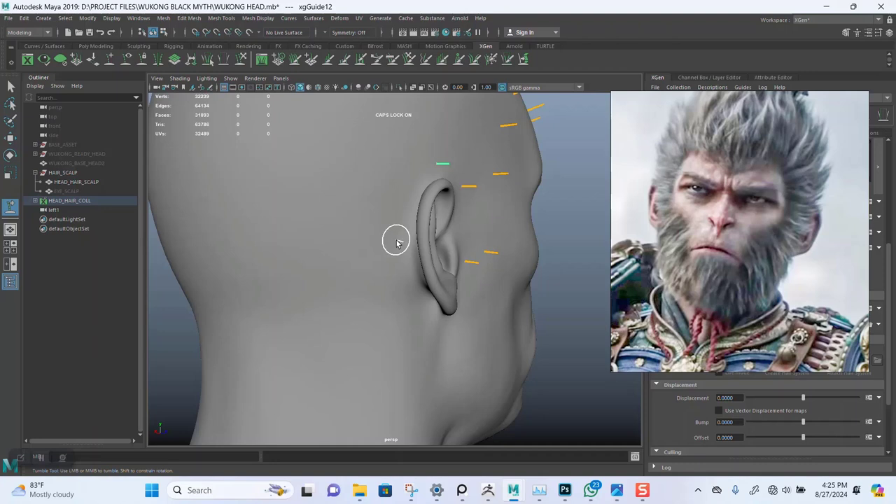
left_click(397, 242)
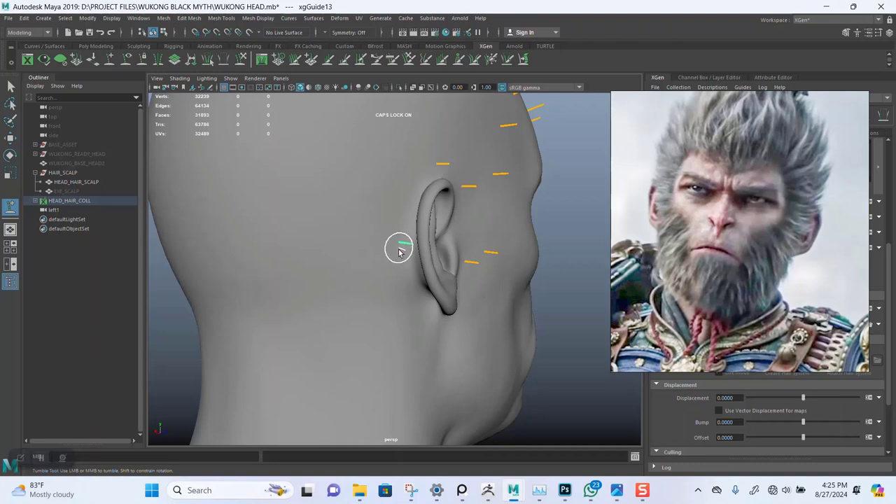
left_click(404, 196)
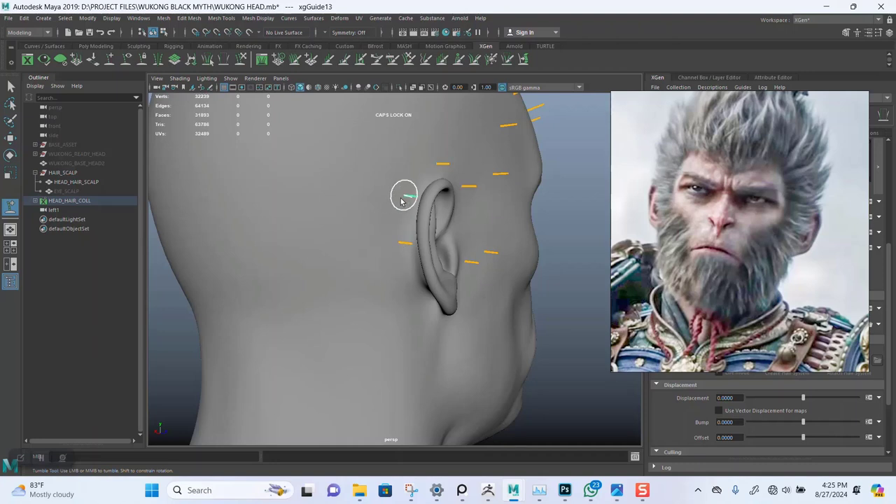
left_click(397, 330)
- Continue placing guides across the nape to the middle of the neck and up the back of the head
left_click_drag(396, 330, 414, 310, "alt")
right_click_drag(416, 314, 398, 341, "alt")
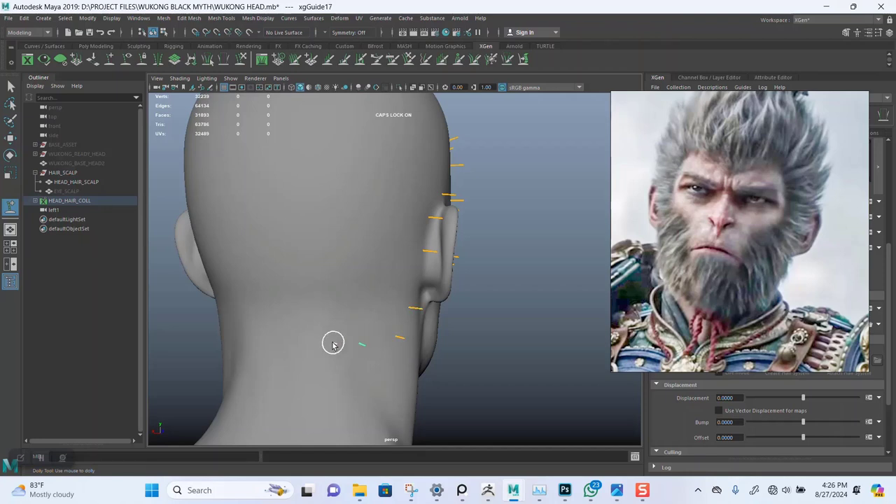
right_click_drag(386, 305, 370, 259, "alt")
left_click_drag(370, 260, 440, 244, "alt")
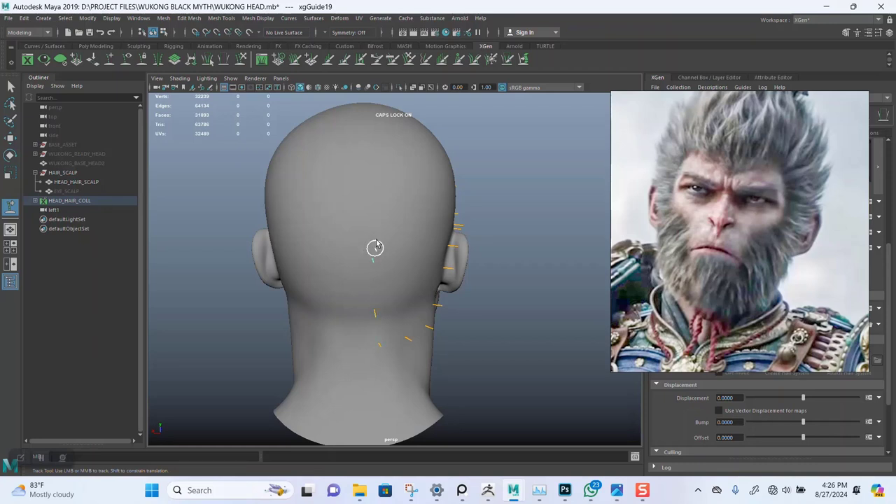
- Add guides along the head's centreline from the back over the crown to just above the sculpted forehead guide
left_click_drag(406, 181, 378, 263, "alt")
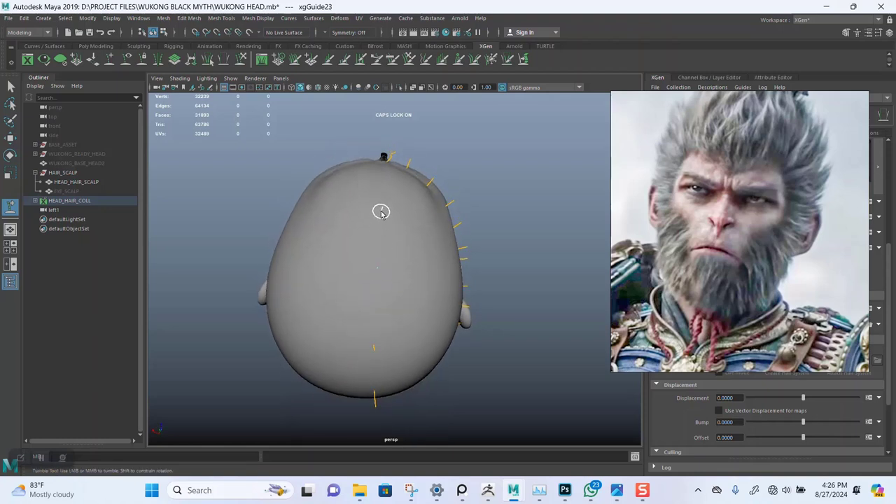
left_click_drag(407, 270, 444, 203, "alt")
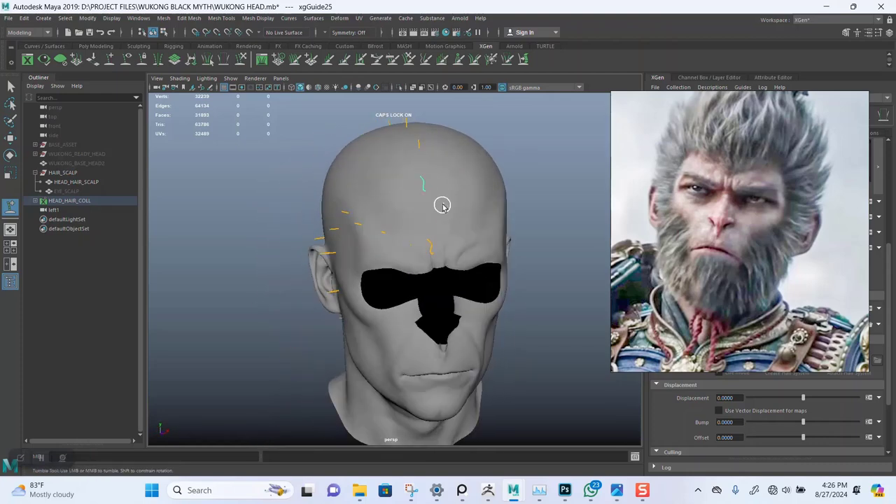
right_click_drag(443, 203, 437, 199, "alt")
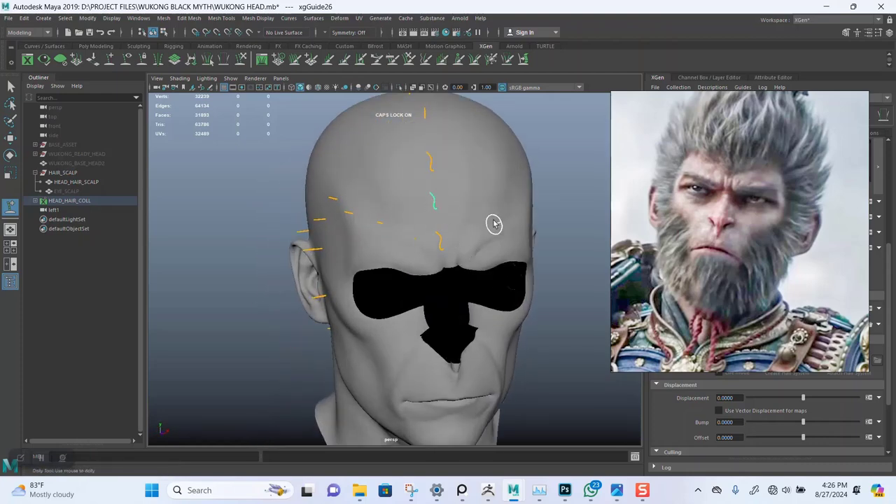
- Check the forehead guides from the front and save the scene
mouse_move(493, 223)
left_mouse_down("alt")
mouse_move(440, 205)
mouse_move(492, 228)
left_mouse_up("alt")
right_click_drag(494, 228, 510, 320, "alt")
middle_click_drag(513, 271, 464, 319, "alt")
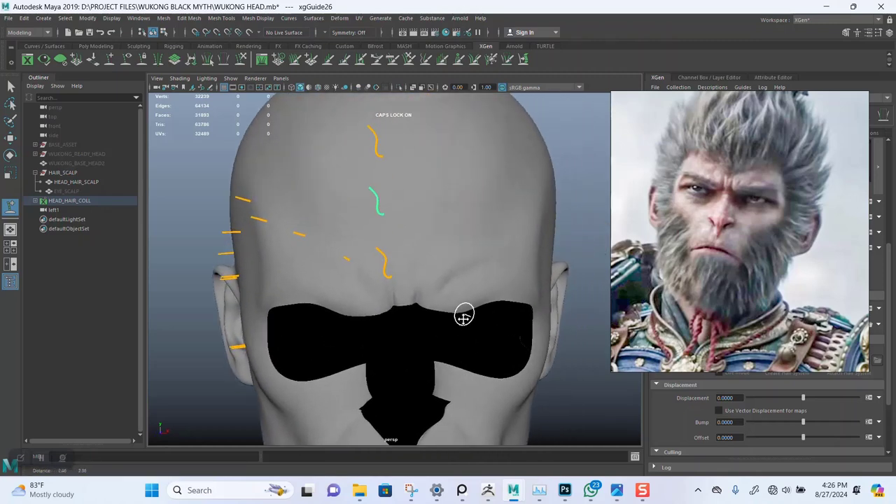
mouse_move(463, 317)
left_mouse_down("alt")
mouse_move(492, 272)
mouse_move(525, 274)
mouse_move(474, 276)
mouse_move(499, 256)
mouse_move(480, 287)
mouse_move(497, 300)
mouse_move(480, 343)
mouse_move(472, 319)
left_mouse_up("alt")
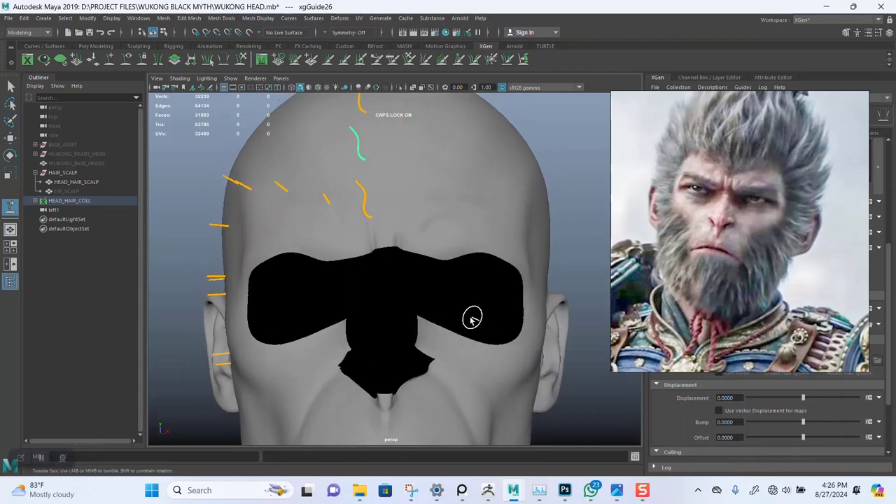
right_click_drag(472, 318, 193, 208, "alt")
right_click_drag(323, 204, 354, 242, "alt")
key("ctrl+s")
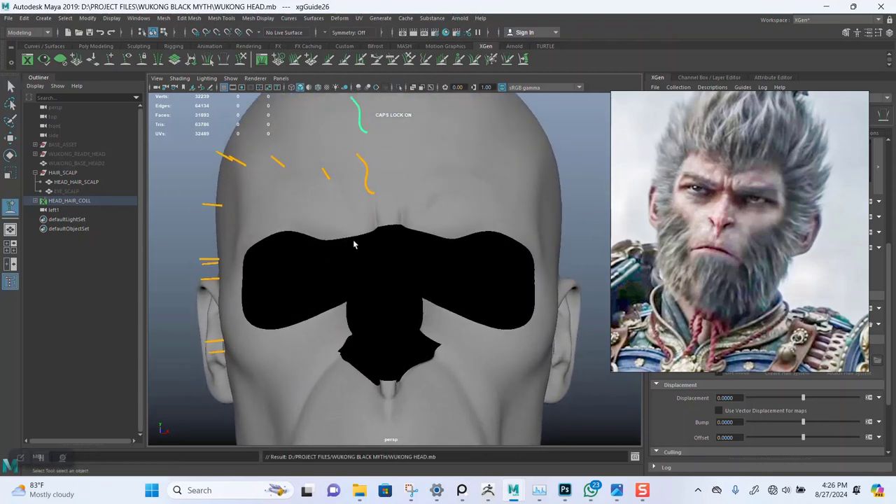
- Select the straight guide beside the sculpted forehead guide and examine it with the Scale tool active
right_click_drag(348, 261, 251, 215, "alt")
left_click(8, 87)
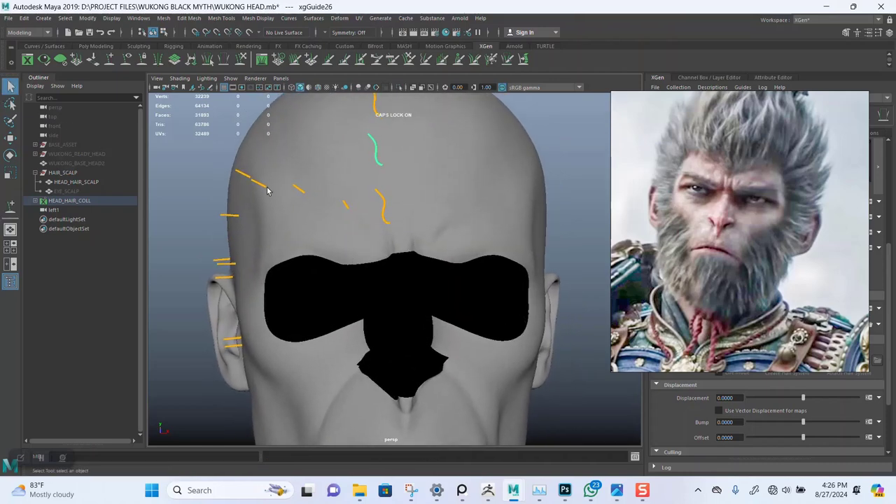
right_click_drag(316, 181, 343, 217, "alt")
middle_click_drag(376, 204, 403, 240, "alt")
right_click_drag(403, 240, 392, 223, "alt")
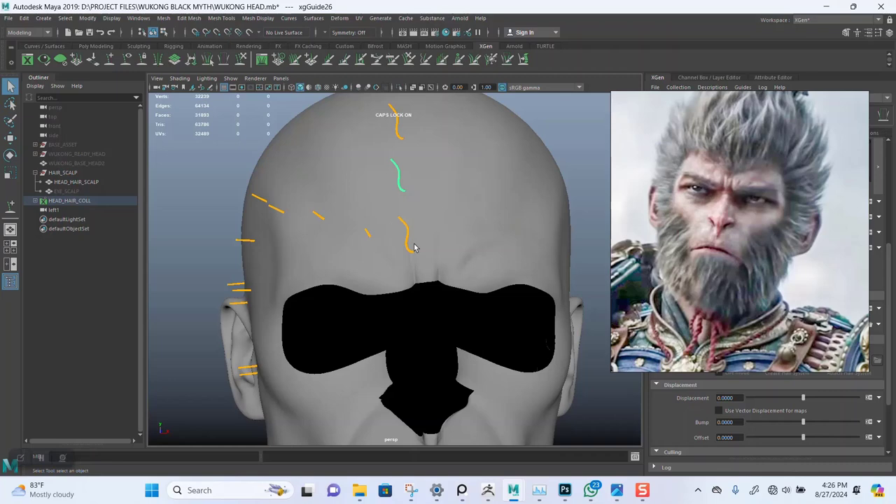
left_click_drag(414, 245, 426, 234, "alt")
right_click_drag(398, 217, 411, 226, "alt")
left_click_drag(410, 226, 394, 221, "alt")
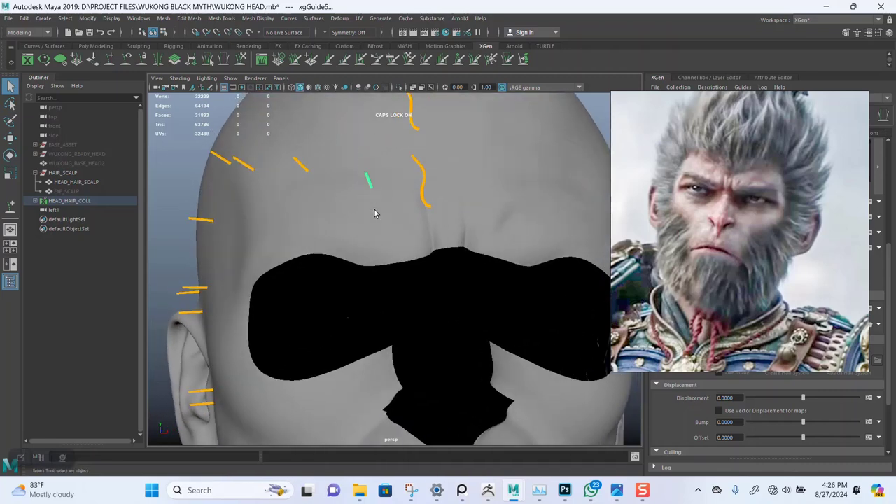
key("r")
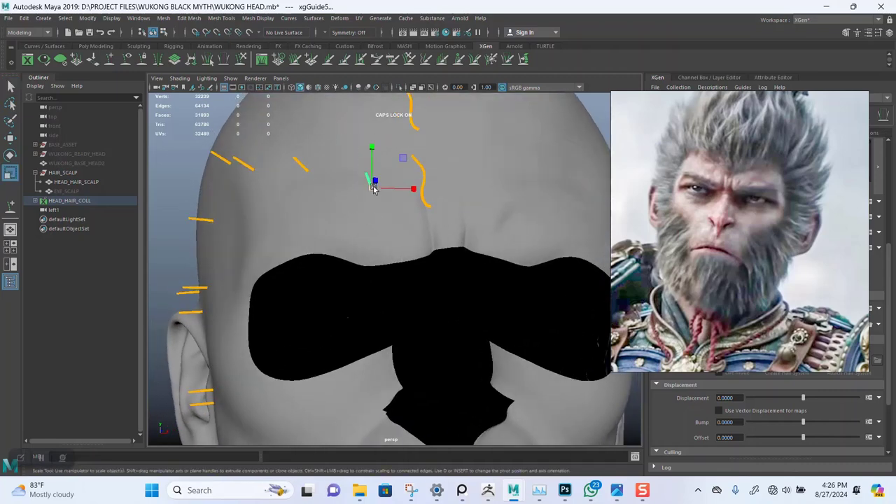
right_click_drag(373, 191, 356, 154, "alt")
left_click_drag(357, 154, 335, 189, "alt")
right_click_drag(334, 189, 396, 226, "alt")
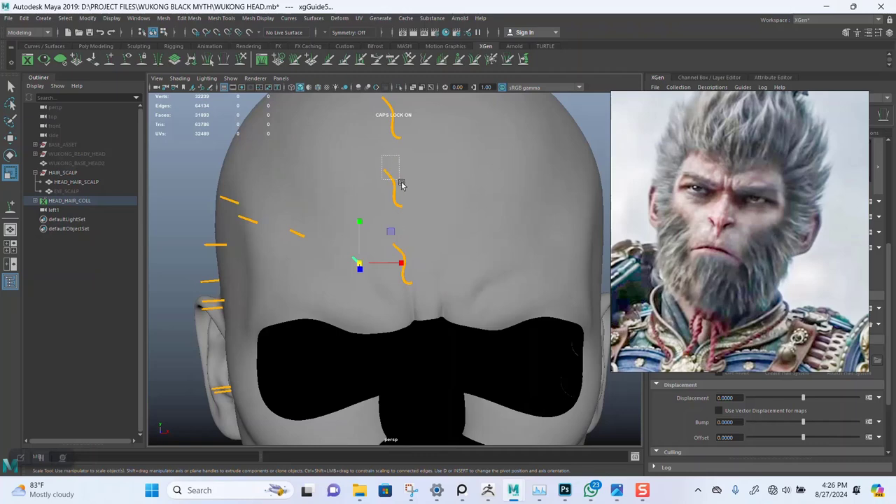
- Display the control vertices of the middle curved forehead guide and the nearby straight guide to compare them
left_click_drag(401, 184, 402, 185)
key("f")
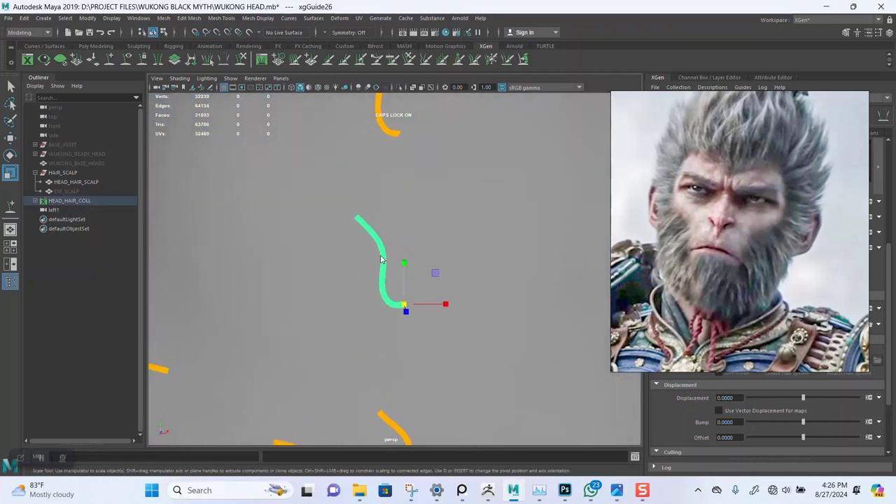
right_click_drag(381, 260, 382, 250)
left_click_drag(385, 253, 366, 310, "alt")
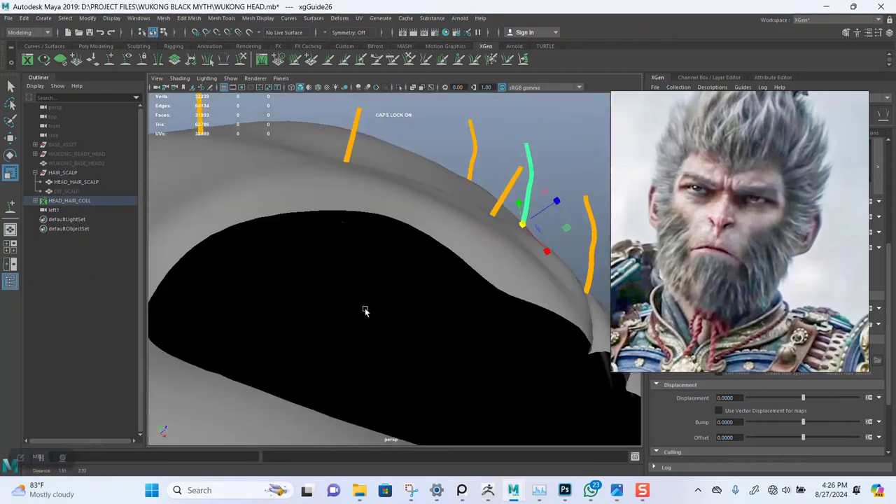
middle_click_drag(465, 168, 358, 302, "alt")
left_click_drag(358, 302, 425, 241, "alt")
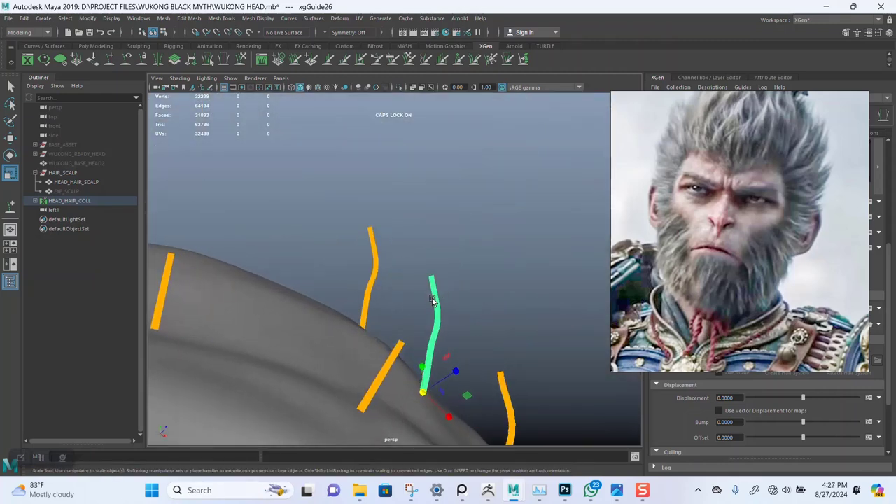
right_click_drag(432, 299, 391, 254)
left_click_drag(475, 294, 410, 248, "alt")
left_click_drag(443, 325, 418, 311, "alt")
right_click_drag(417, 311, 433, 369, "alt")
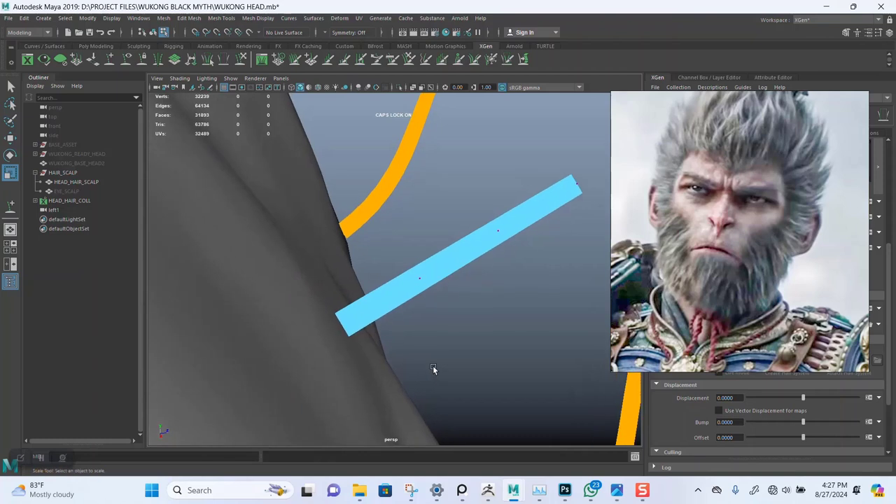
- Examine the control vertices of the uppermost curved guide on the forehead centreline
right_click_drag(455, 317, 452, 238, "alt")
middle_click_drag(460, 159, 443, 272, "alt")
middle_click_drag(346, 168, 388, 243, "alt")
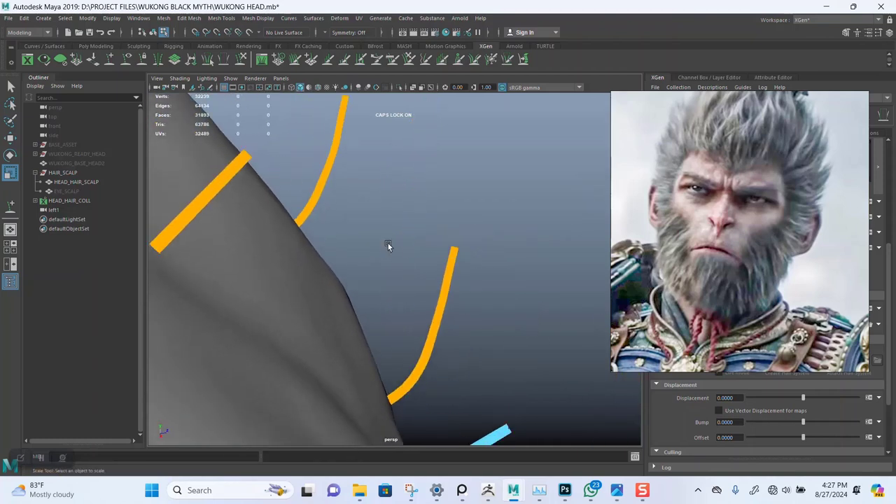
middle_click_drag(380, 208, 386, 262, "alt")
left_click_drag(325, 146, 443, 263)
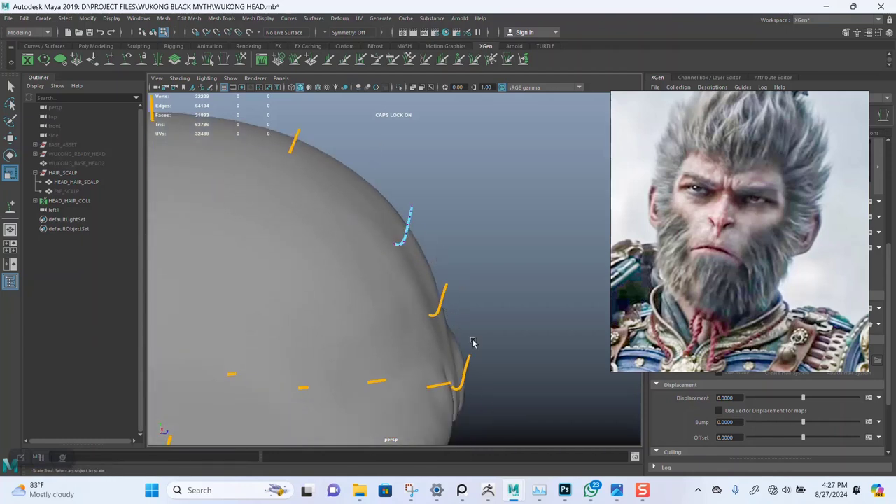
- Return to object selection and select the straight guides along the hairline, temple and ear
left_click_drag(485, 325, 293, 170, "alt")
left_click_drag(236, 165, 358, 282)
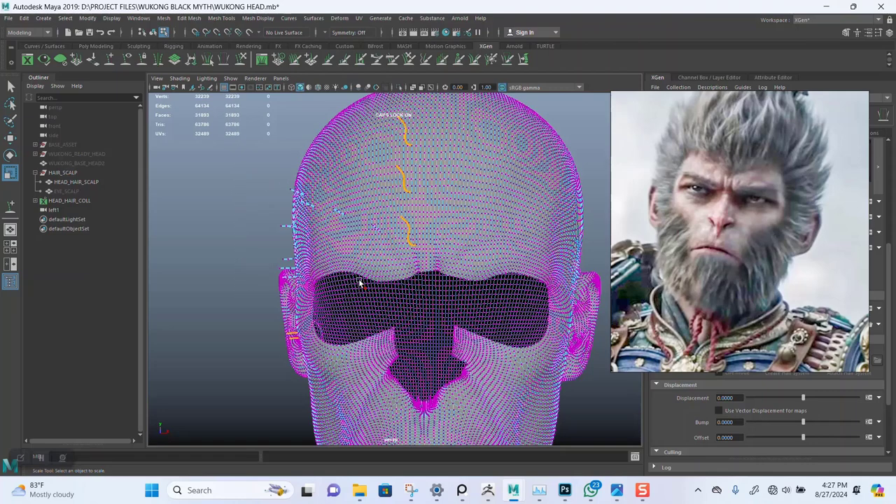
right_click_drag(315, 201, 292, 196)
left_click_drag(283, 175, 376, 245)
middle_click_drag(301, 249, 345, 212, "alt")
left_click_drag(233, 271, 270, 260, "alt")
left_click_drag(218, 228, 335, 189, "shift")
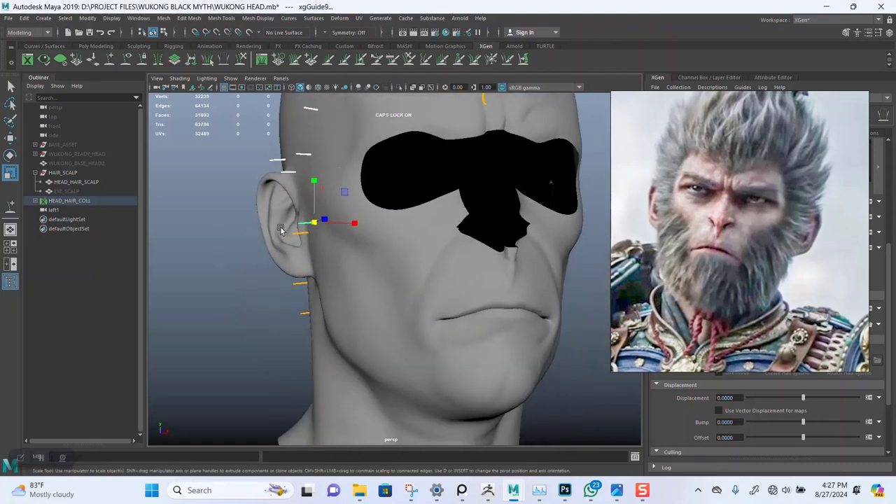
left_click(301, 259, "shift")
key("ctrl+z")
left_click_drag(276, 289, 321, 323)
left_click_drag(299, 245, 305, 255, "shift")
- Extend the selection to the guides on the back of the head and crown, leaving out the three curved forehead guides
left_click_drag(329, 268, 406, 255, "alt")
middle_click_drag(231, 260, 357, 263, "alt")
left_click_drag(332, 263, 360, 262, "alt")
middle_click_drag(360, 262, 437, 262, "alt")
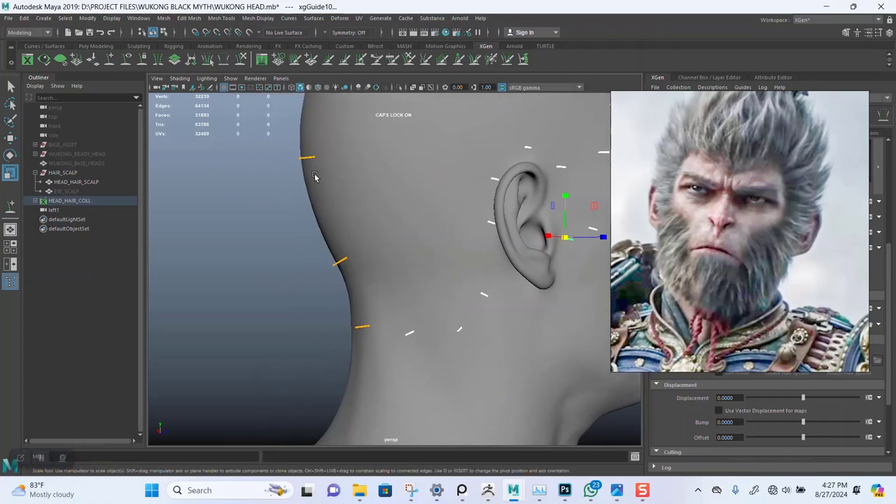
left_click_drag(284, 132, 369, 351, "shift")
scroll(373, 261, "down", 1)
right_click_drag(373, 262, 334, 260, "alt")
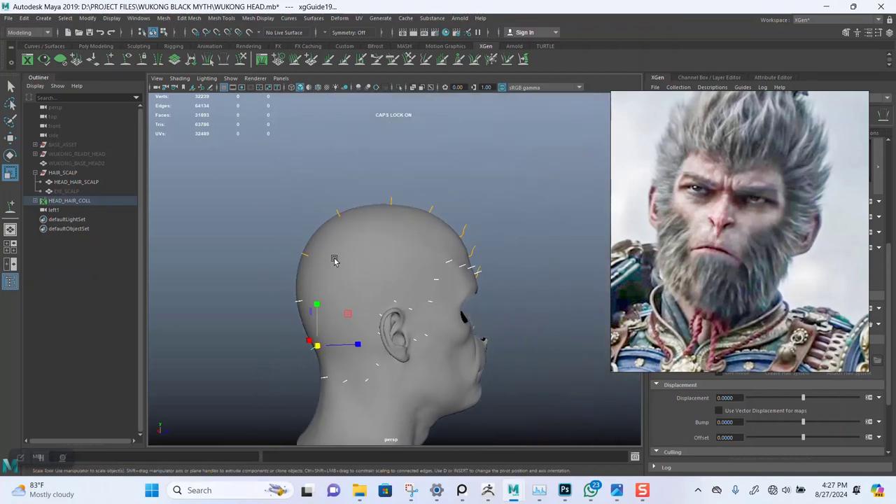
left_click_drag(334, 260, 303, 219, "alt")
left_click_drag(285, 158, 449, 251, "shift")
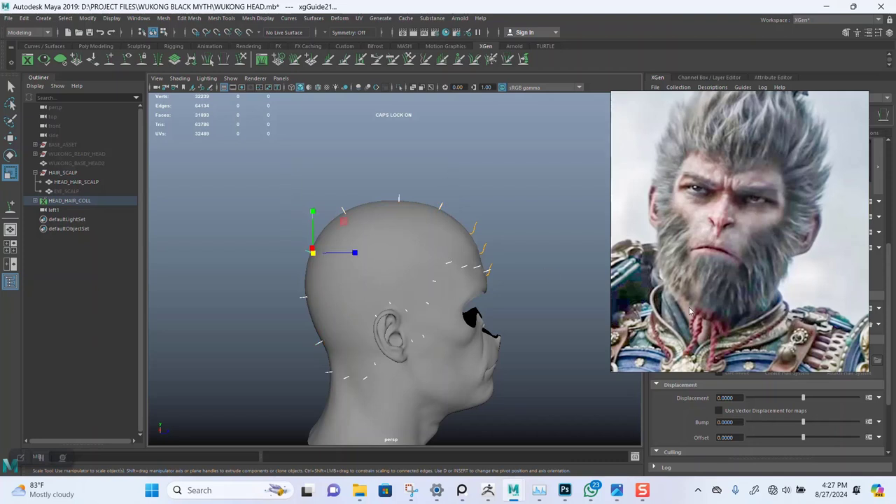
- Move the reference image off the XGen settings, rebuild the selected guides with the offered CV count, and save the scene
left_click_drag(690, 312, 493, 128)
left_click(728, 271)
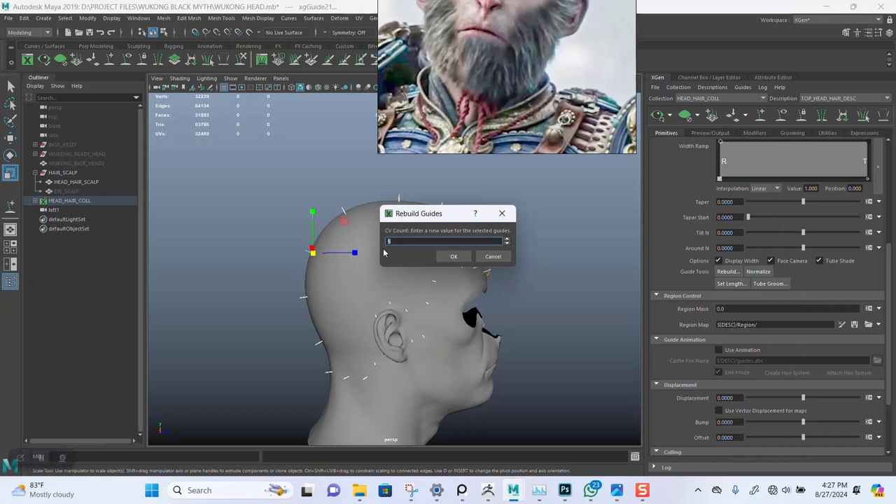
left_click(454, 257)
scroll(453, 292, "up", 4)
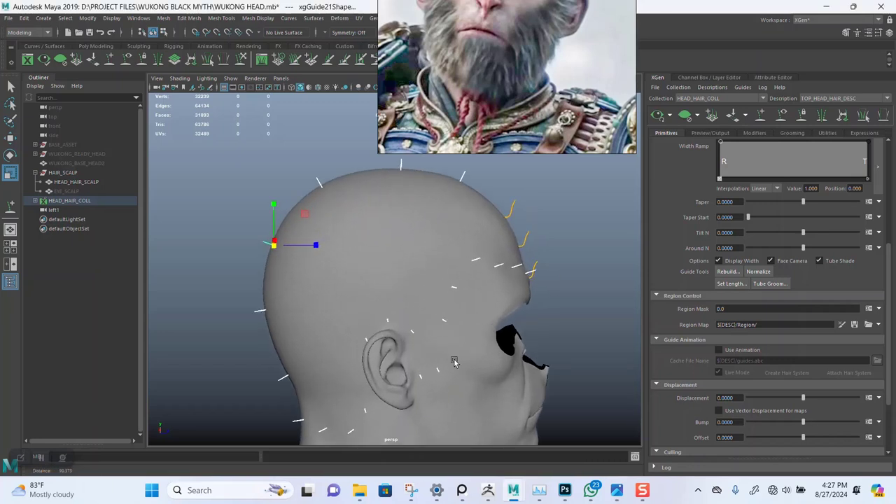
key("ctrl+s")
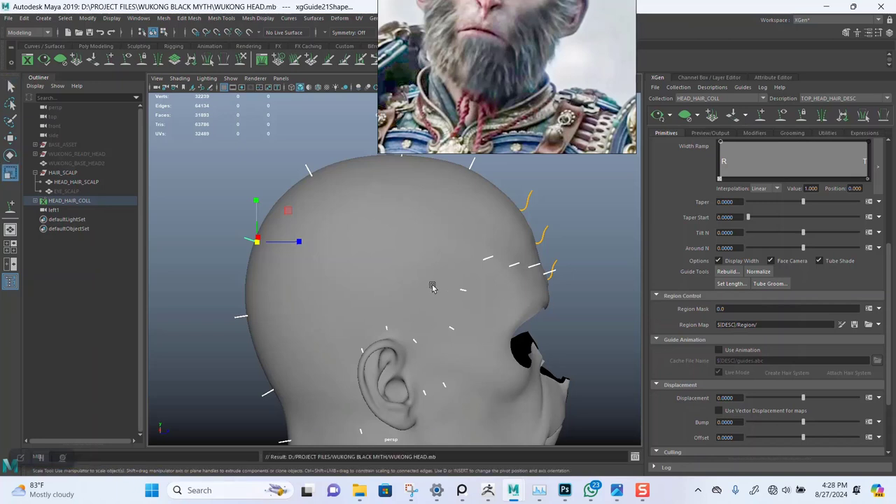
- Display the control vertices of the rebuilt guide at the back of the crown and examine them
scroll(432, 287, "up", 10)
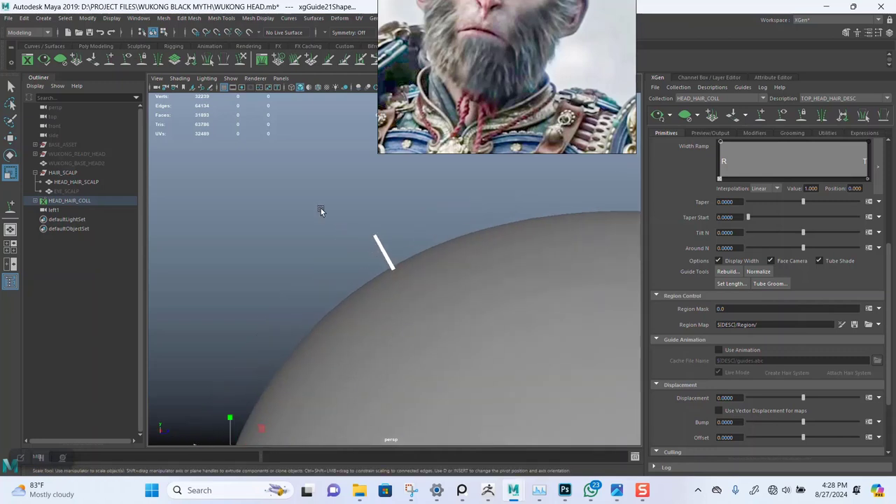
left_click(380, 228)
left_click_drag(380, 228, 344, 207, "alt")
right_click_drag(344, 206, 314, 197, "alt")
left_click_drag(315, 198, 316, 216, "alt")
left_click(336, 247)
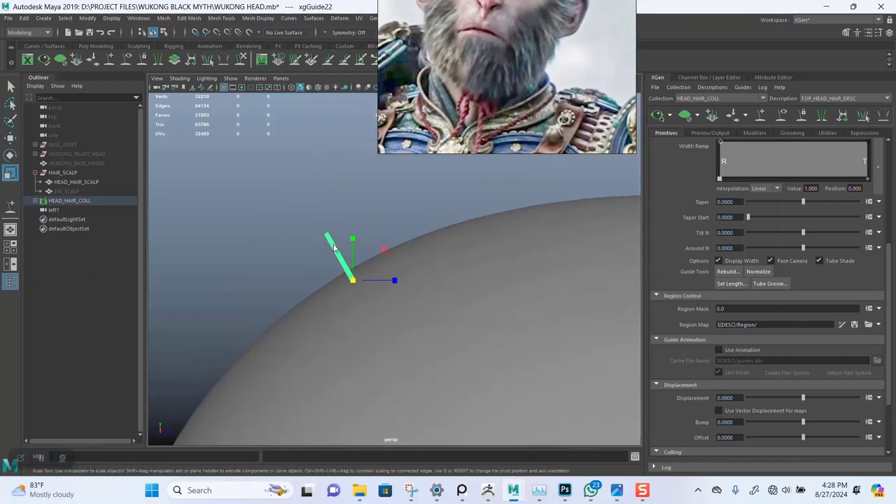
right_click_drag(334, 246, 281, 238)
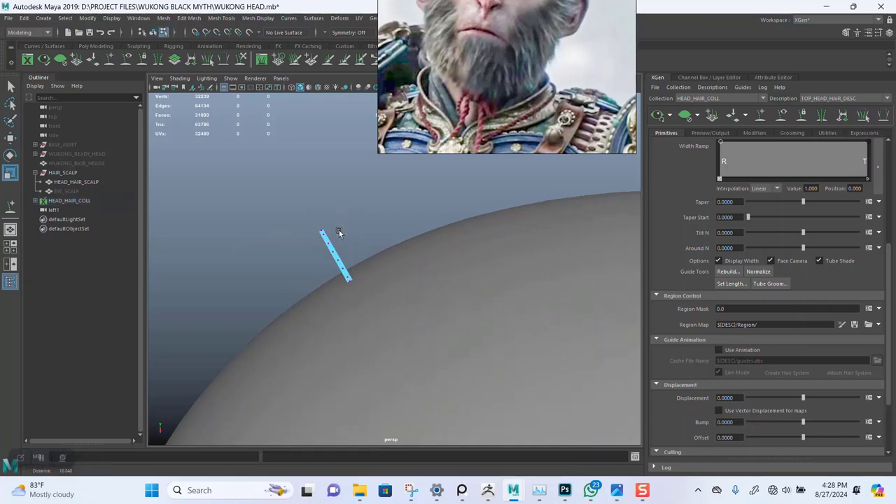
left_click_drag(281, 238, 400, 219, "alt")
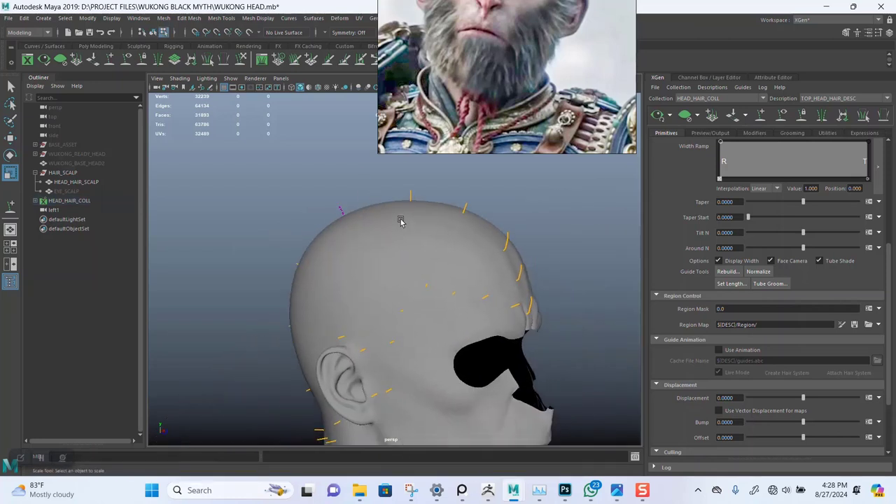
- Return from control-vertex display to object selection, clear the selection and save the scene
right_click_drag(384, 176, 397, 171)
right_click_drag(398, 171, 430, 163)
left_click(566, 259)
left_click_drag(566, 259, 484, 268, "alt")
key("ctrl+s")
- Enlarge the face and hair in the reference image and turn the head to match its frontal view
mouse_move(467, 303)
left_mouse_down("alt")
mouse_move(456, 256)
mouse_move(468, 305)
left_mouse_up("alt")
key("Caps_Lock")
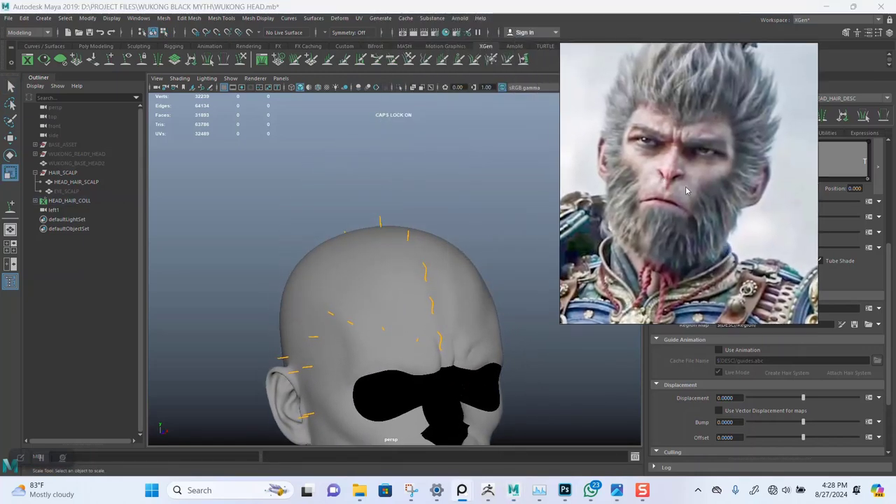
scroll(455, 293, "up", 10)
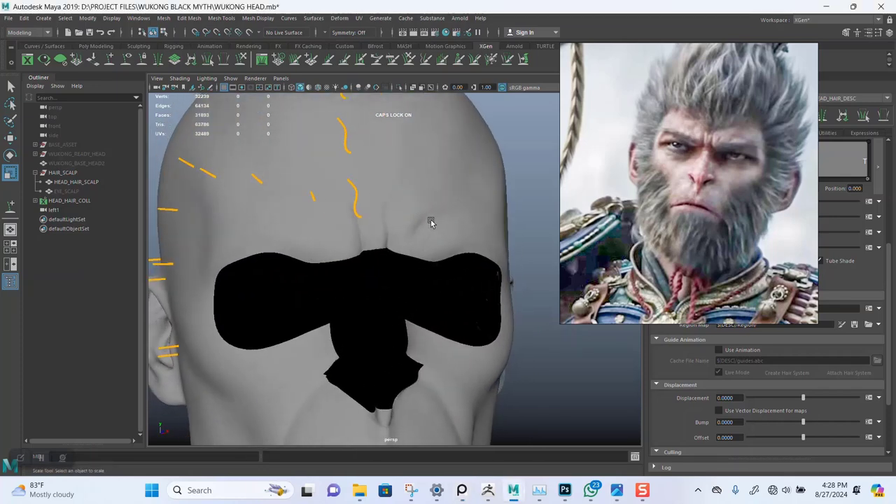
left_click_drag(431, 222, 350, 190, "alt")
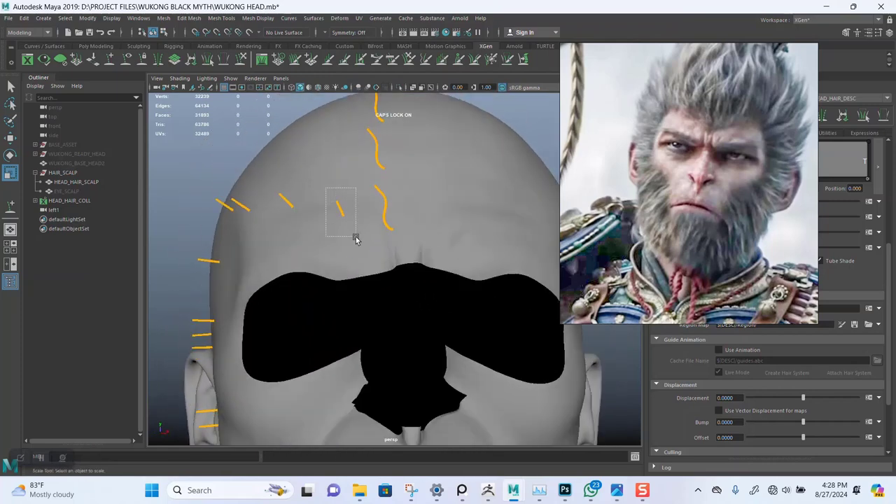
- Select the straight guides on the hairline, temple, ear, back of the head and crown, leaving out the three curved forehead guides
left_click_drag(355, 238, 356, 238)
right_click_drag(328, 245, 311, 228, "alt")
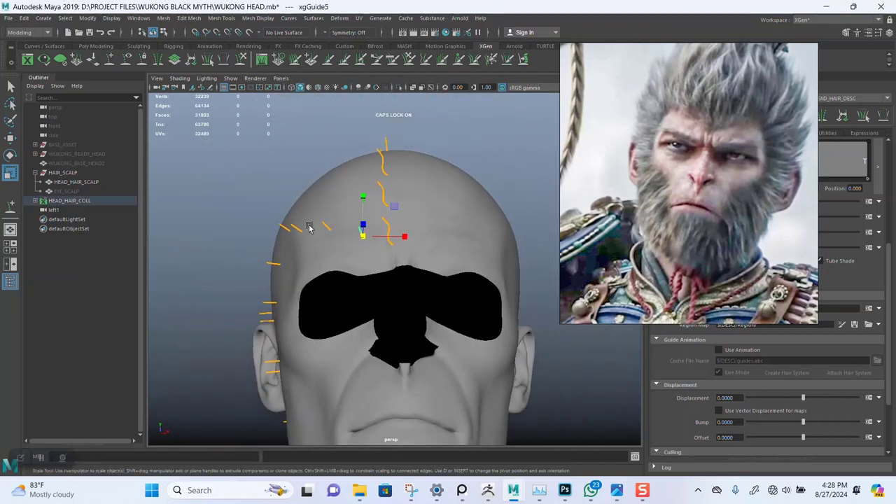
middle_click_drag(310, 228, 318, 254, "alt")
right_click_drag(318, 254, 298, 246, "alt")
middle_click_drag(299, 245, 292, 254, "alt")
left_click_drag(253, 203, 371, 361)
left_click_drag(350, 294, 415, 298, "alt")
left_click_drag(237, 183, 350, 404)
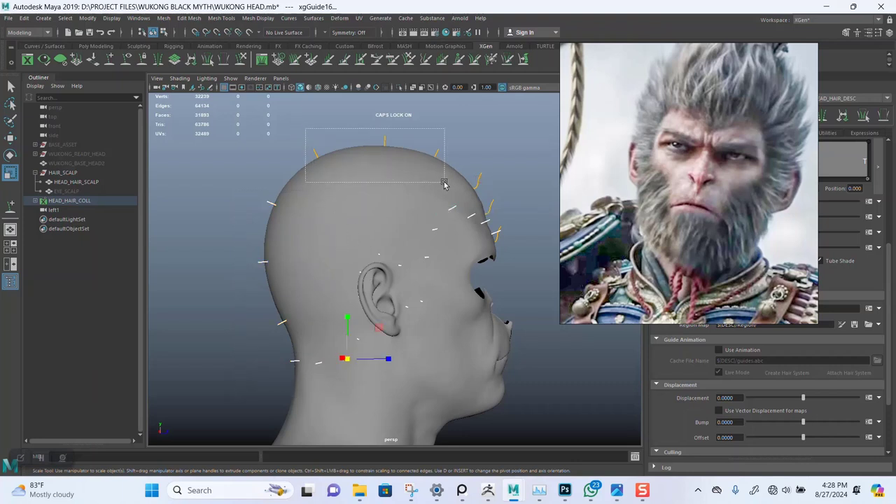
left_click_drag(444, 184, 435, 222)
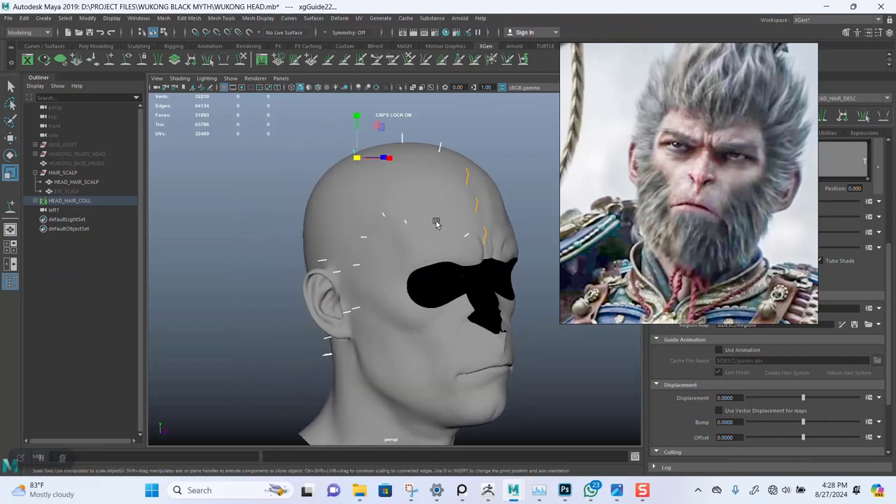
- Lengthen the selected guides together with the two upper curved forehead guides, clear the selection and save the scene
mouse_move(485, 210)
left_mouse_down()
mouse_move(483, 196)
mouse_move(498, 202)
left_mouse_up()
left_click_drag(491, 246, 382, 237, "alt")
left_click(505, 190)
left_click_drag(490, 217, 466, 250, "alt")
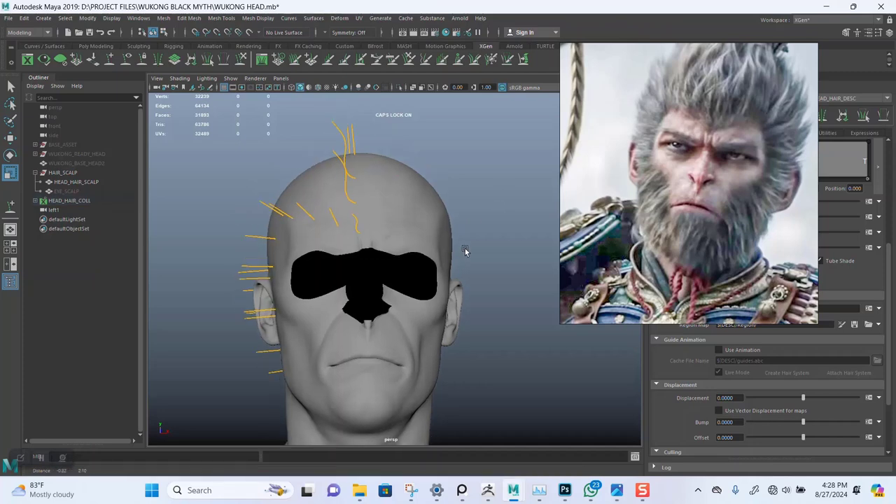
right_click_drag(466, 250, 451, 310, "alt")
left_click_drag(451, 309, 448, 286, "alt")
right_click_drag(382, 228, 408, 254, "alt")
middle_click_drag(408, 254, 408, 292, "alt")
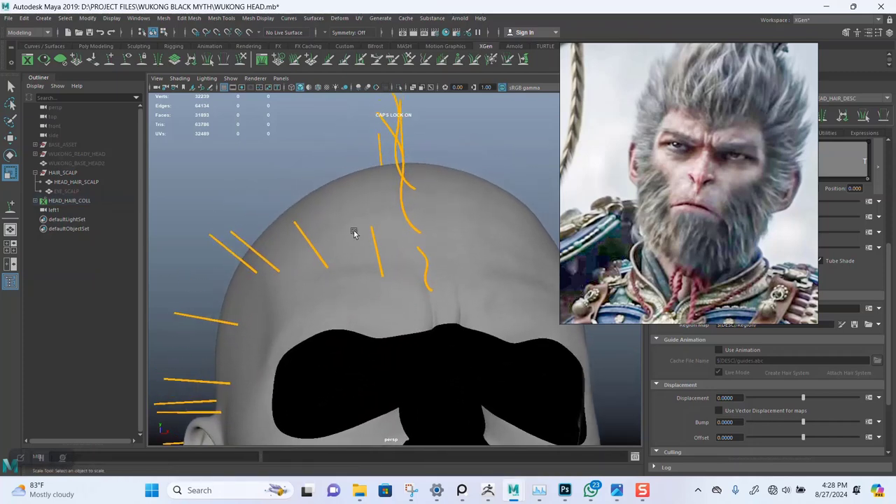
left_click_drag(354, 232, 361, 269, "alt")
key("ctrl+s")
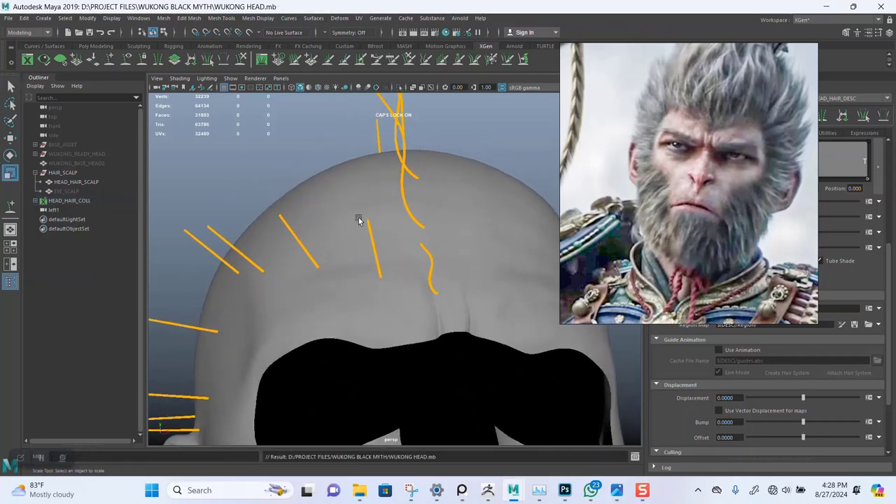
- Select the straight guide beside the lowest curved forehead guide and sculpt its tip upward in side view
left_click_drag(359, 221, 384, 266, "alt")
left_click(420, 285)
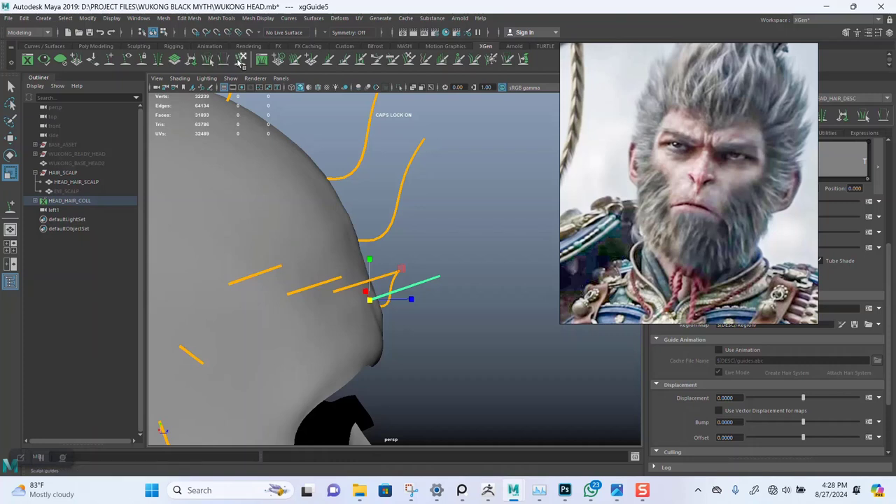
left_click(239, 61)
middle_click_drag(455, 287, 438, 234, "alt")
scroll(438, 233, "up", 3)
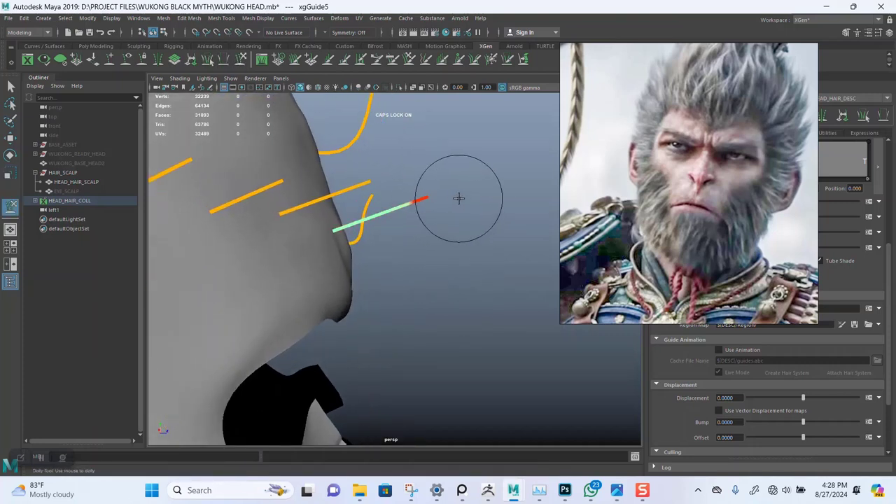
mouse_move(458, 198)
left_mouse_down()
mouse_move(390, 75)
mouse_move(395, 119)
left_mouse_up()
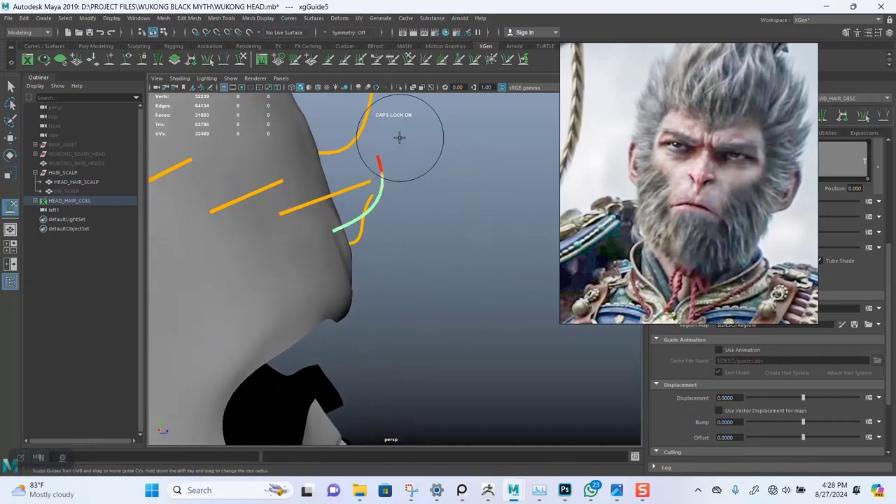
- Refine that forehead guide from front and side views into a soft S-curve rising from the hairline
left_click_drag(418, 234, 382, 233, "alt")
middle_click_drag(382, 234, 381, 215, "alt")
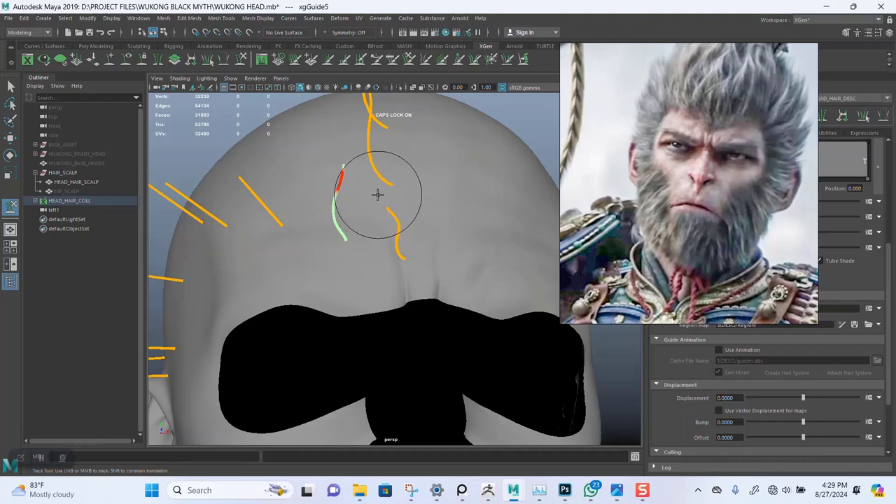
left_click_drag(454, 205, 396, 227, "alt")
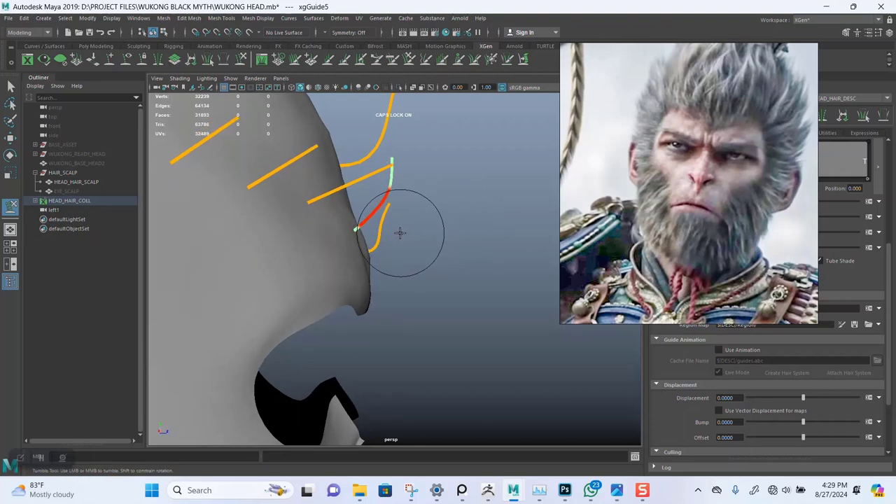
left_click_drag(502, 264, 506, 239, "alt")
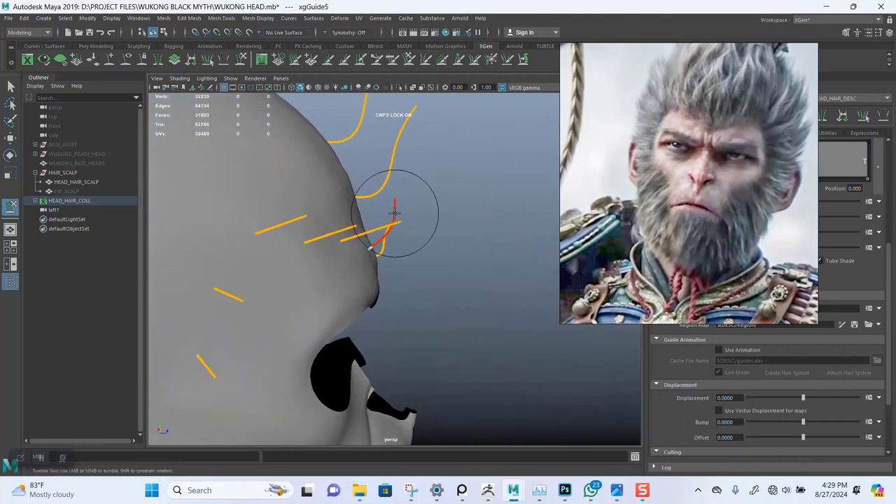
mouse_move(394, 212)
left_mouse_down("alt")
mouse_move(403, 253)
mouse_move(416, 223)
mouse_move(399, 245)
mouse_move(410, 200)
mouse_move(399, 266)
left_mouse_up("alt")
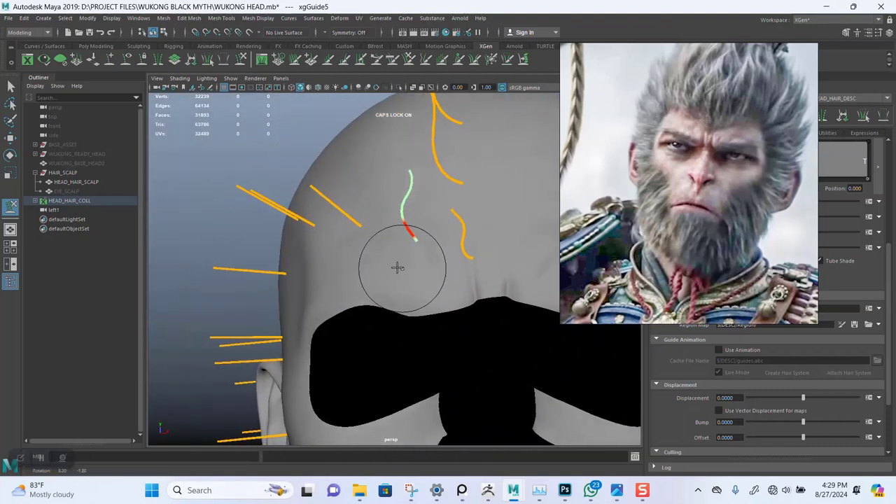
- Select the next straight guide along the forehead hairline toward the temple and sculpt it into an upward S-curve
key("q")
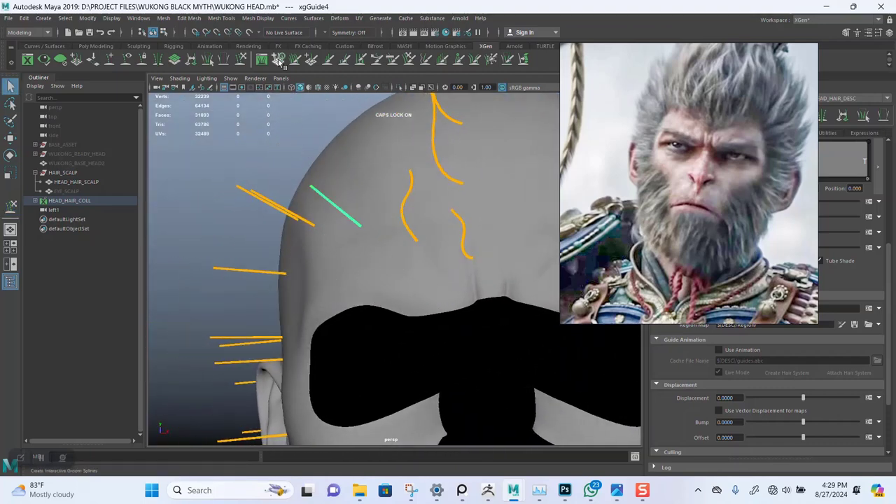
left_click(242, 59)
mouse_move(406, 210)
left_mouse_down("alt")
mouse_move(416, 196)
mouse_move(380, 182)
mouse_move(402, 189)
mouse_move(440, 174)
mouse_move(370, 201)
mouse_move(394, 174)
left_mouse_up("alt")
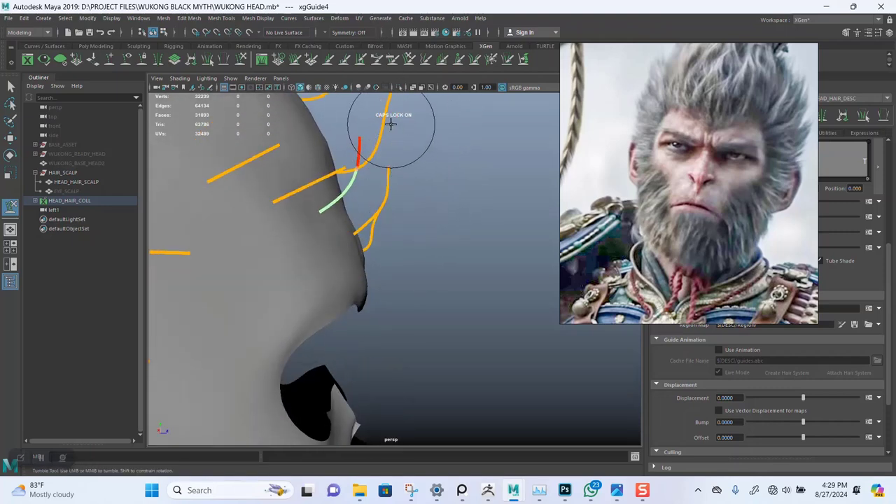
left_click_drag(390, 123, 360, 193, "alt")
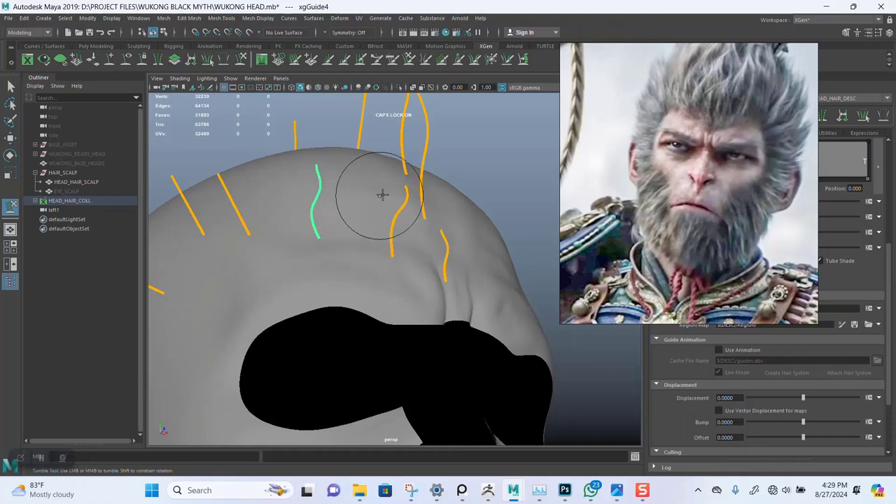
left_click_drag(382, 195, 362, 147, "alt")
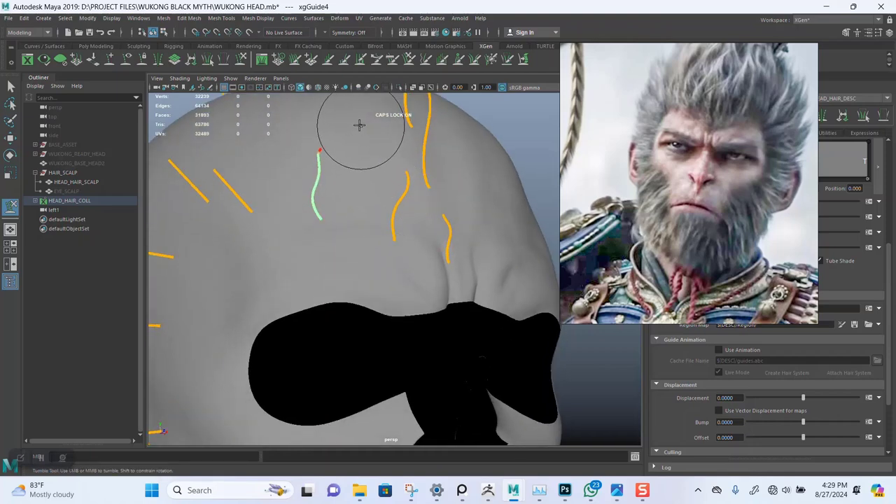
right_click_drag(359, 125, 368, 160, "alt")
left_click_drag(368, 160, 382, 175, "alt")
right_click_drag(382, 175, 399, 242, "alt")
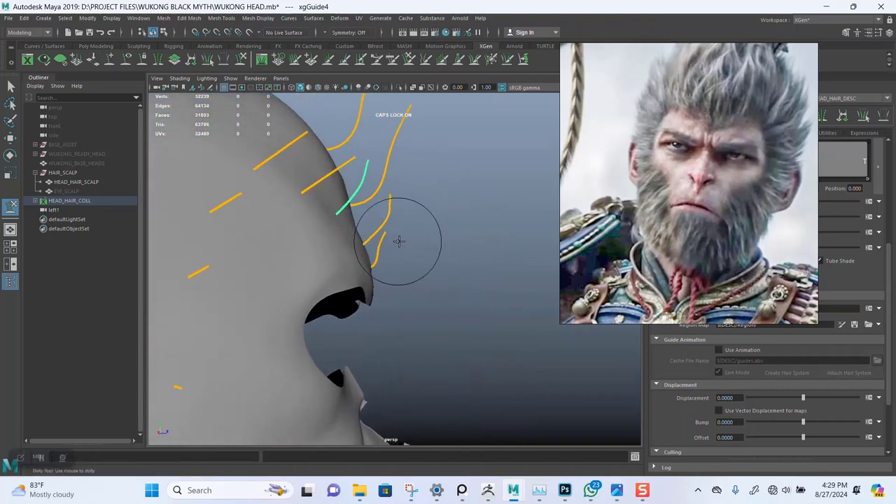
left_click_drag(397, 241, 380, 234, "alt")
- Sculpt the third straight hairline guide outward from the forehead centre into an upward curve matching its sculpted neighbours
mouse_move(452, 269)
left_mouse_down("alt")
mouse_move(452, 278)
mouse_move(387, 252)
left_mouse_up("alt")
key("w")
middle_click_drag(355, 216, 413, 243, "alt")
left_click_drag(413, 243, 448, 217, "alt")
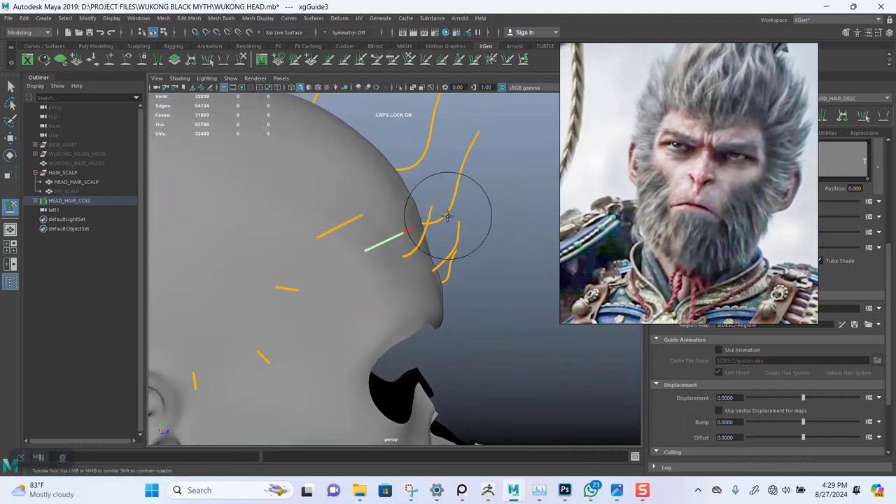
left_click_drag(398, 104, 455, 217, "alt")
mouse_move(424, 161)
left_mouse_down("alt")
mouse_move(436, 148)
mouse_move(420, 236)
mouse_move(390, 237)
mouse_move(391, 186)
mouse_move(448, 240)
mouse_move(420, 226)
mouse_move(444, 231)
mouse_move(403, 234)
left_mouse_up("alt")
- Select the hairline guide at the upper corner of the forehead and sculpt it upward from the scalp
key("w")
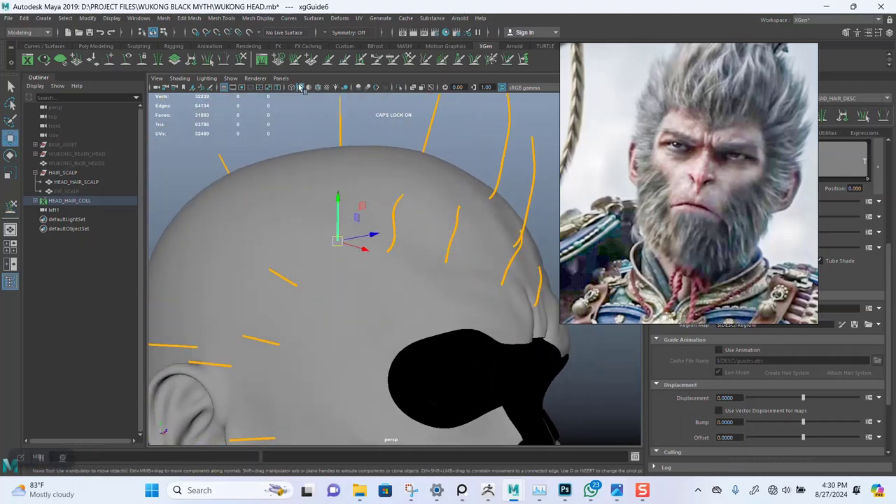
key("y")
mouse_move(341, 210)
left_mouse_down("alt")
mouse_move(385, 222)
mouse_move(446, 209)
mouse_move(444, 157)
mouse_move(418, 105)
left_mouse_up("alt")
mouse_move(410, 148)
left_mouse_down()
mouse_move(397, 114)
mouse_move(403, 191)
mouse_move(365, 191)
mouse_move(375, 216)
left_mouse_up()
left_click_drag(350, 177, 373, 222, "alt")
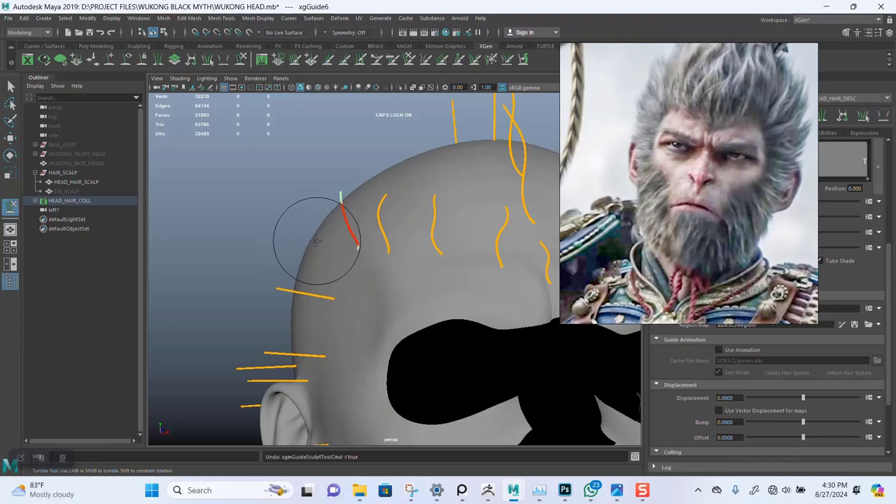
- Refine the forehead-corner guide's bend from the side and rotate it about 13 degrees toward the back of the head
left_click_drag(376, 182, 438, 182, "alt")
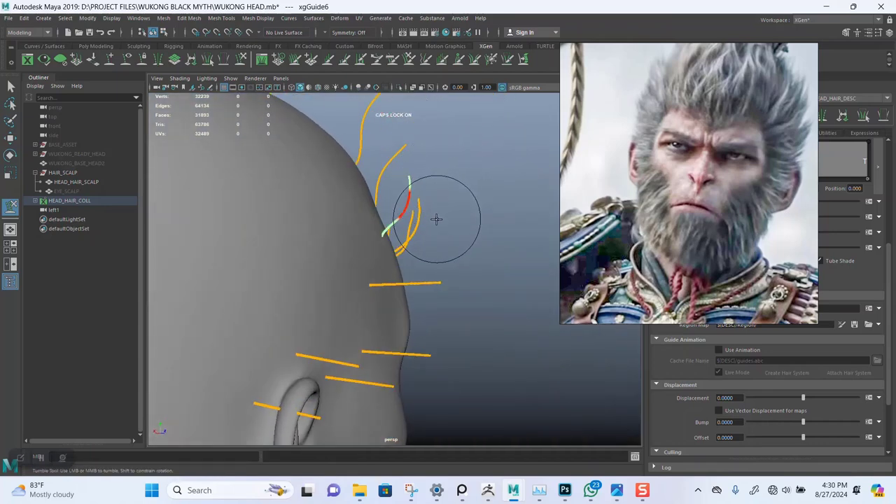
mouse_move(460, 230)
left_mouse_down("alt")
mouse_move(387, 238)
mouse_move(320, 218)
mouse_move(337, 226)
mouse_move(373, 217)
mouse_move(389, 230)
left_mouse_up("alt")
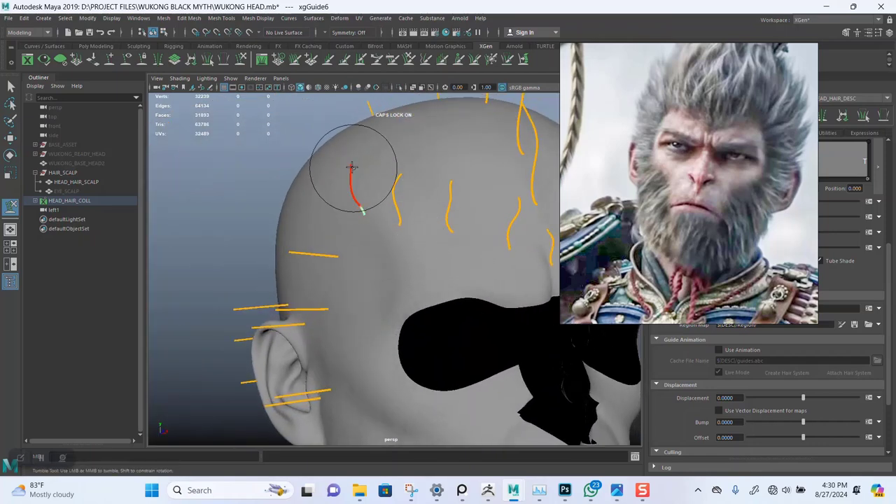
key("e")
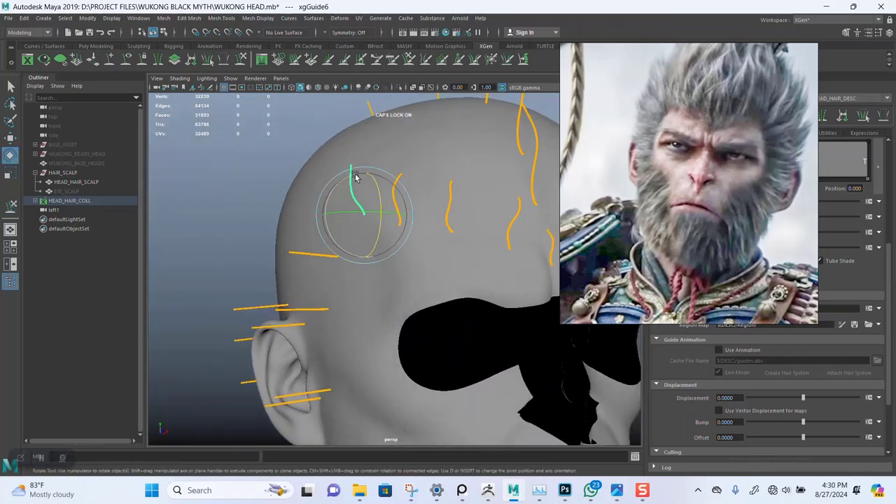
left_click_drag(354, 178, 351, 179)
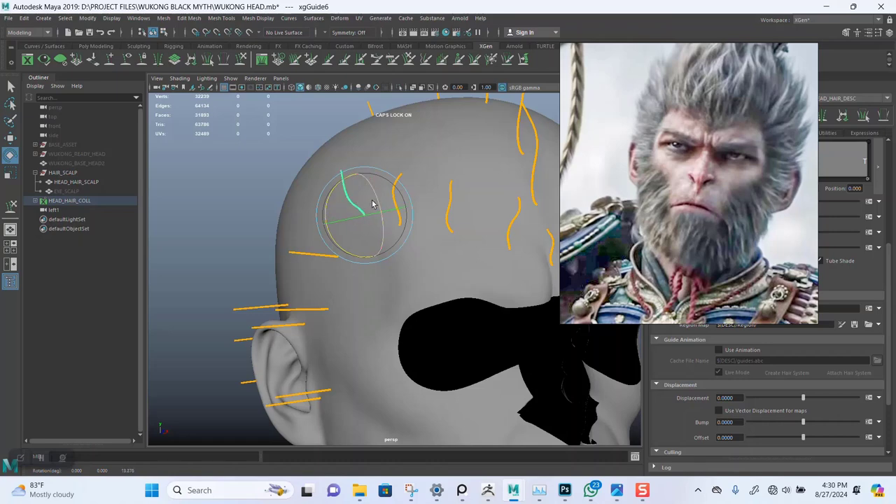
- Select the straight temple guide above the ear and sculpt its tip upward
key("q")
left_click(313, 254)
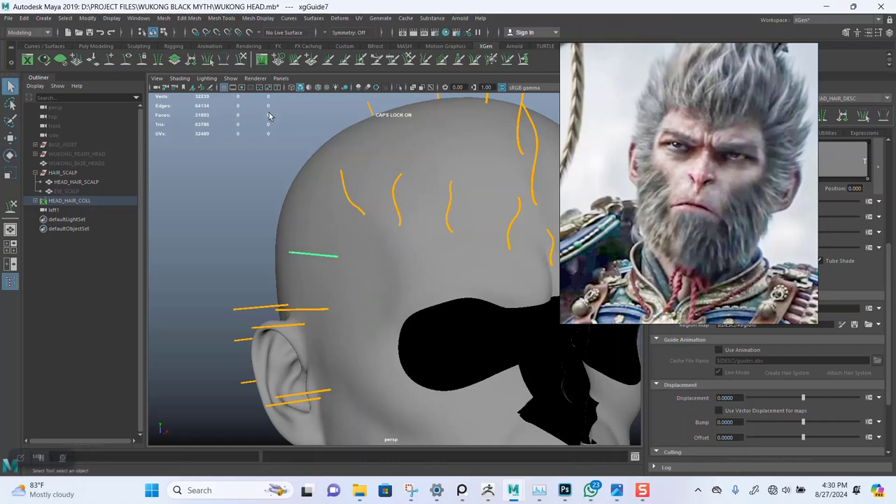
left_click_drag(270, 117, 277, 219, "alt")
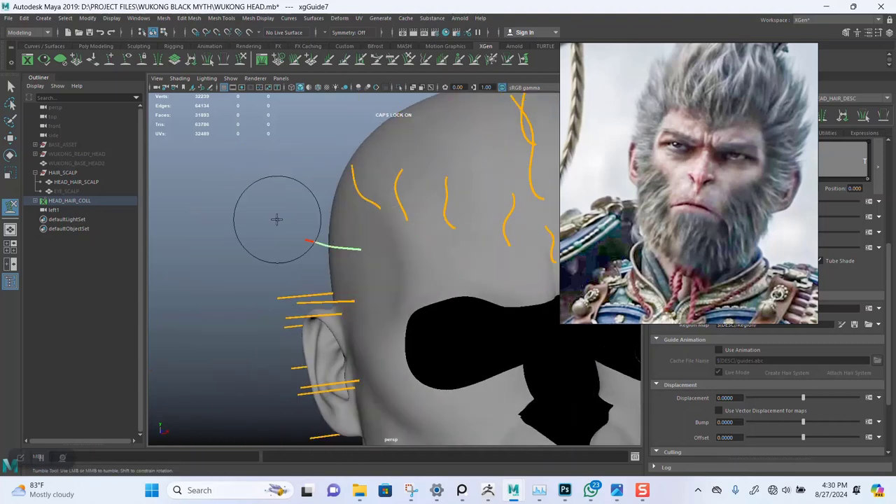
mouse_move(306, 184)
left_mouse_down("alt")
mouse_move(438, 240)
mouse_move(427, 230)
left_mouse_up("alt")
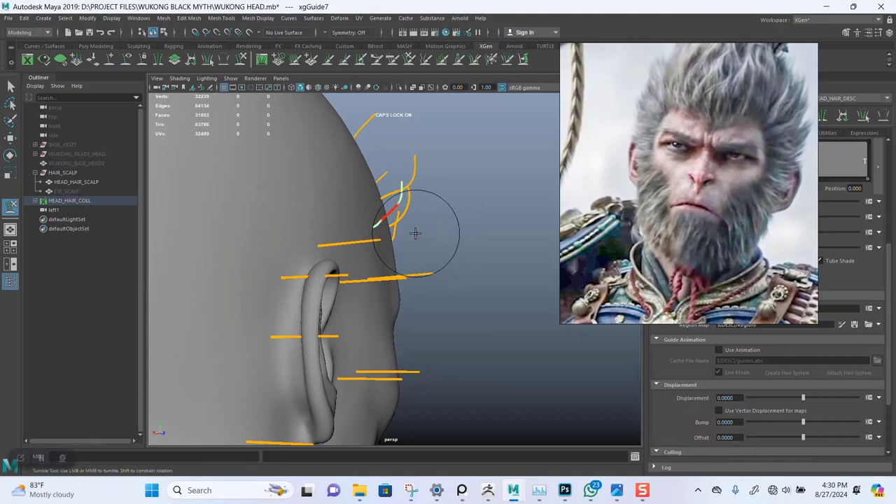
- Refine the selected temple guide from several angles into a smooth S-curve that lifts off the scalp and sweeps upward
mouse_move(442, 228)
right_mouse_down("alt")
mouse_move(442, 247)
mouse_move(455, 235)
right_mouse_up("alt")
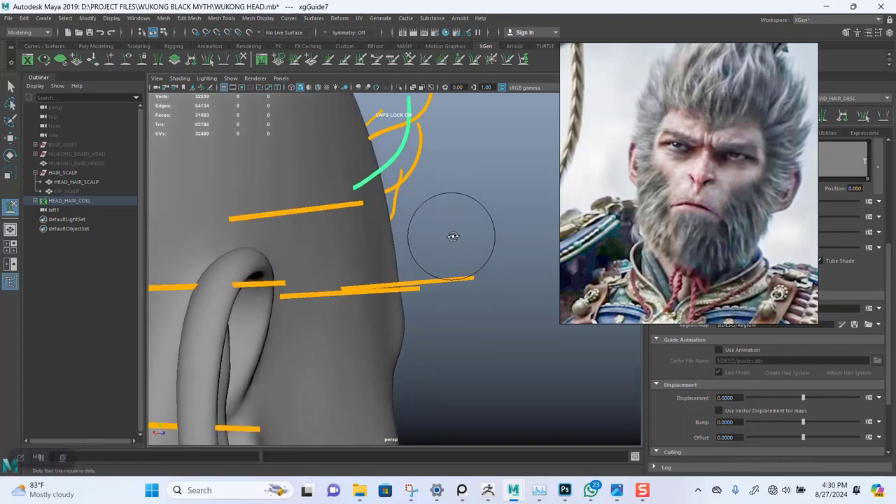
left_click_drag(455, 236, 440, 221, "alt")
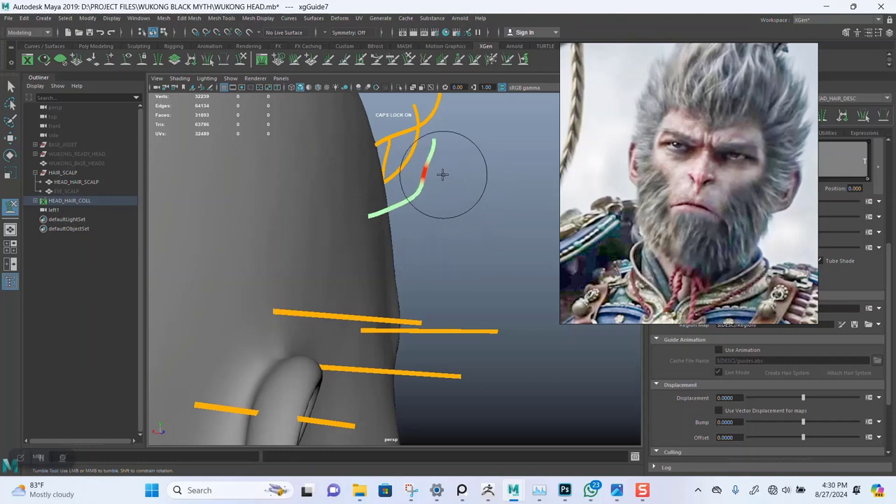
key("ctrl+z")
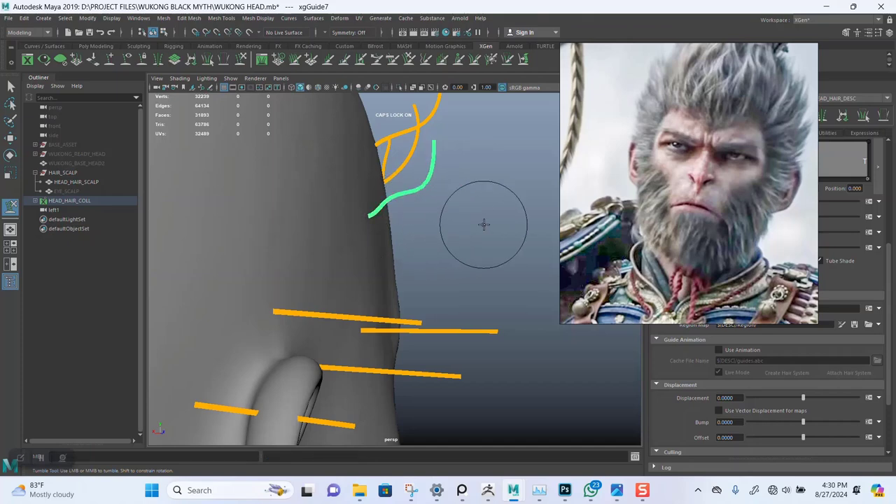
left_click_drag(483, 224, 262, 165, "alt")
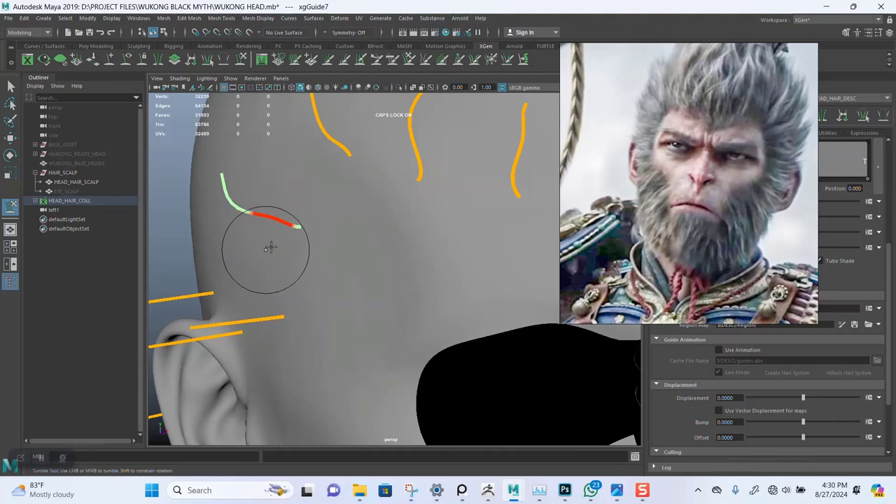
left_click_drag(270, 248, 419, 218, "alt")
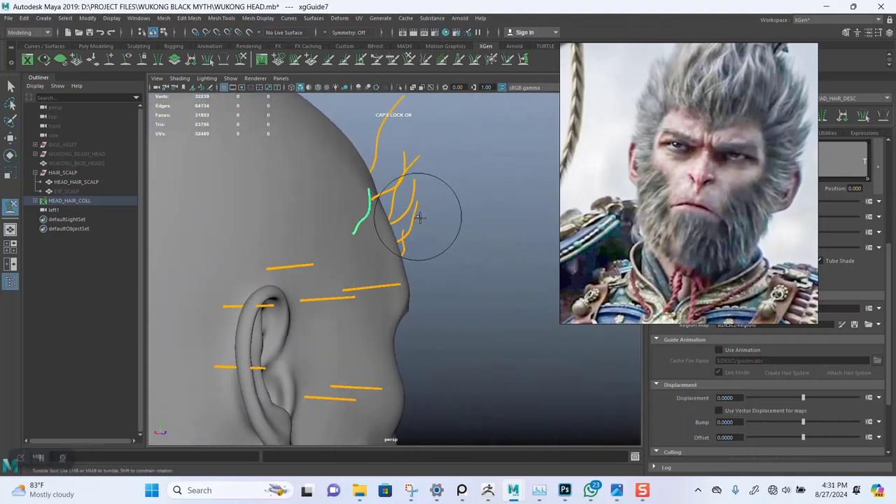
scroll(419, 219, "up", 5)
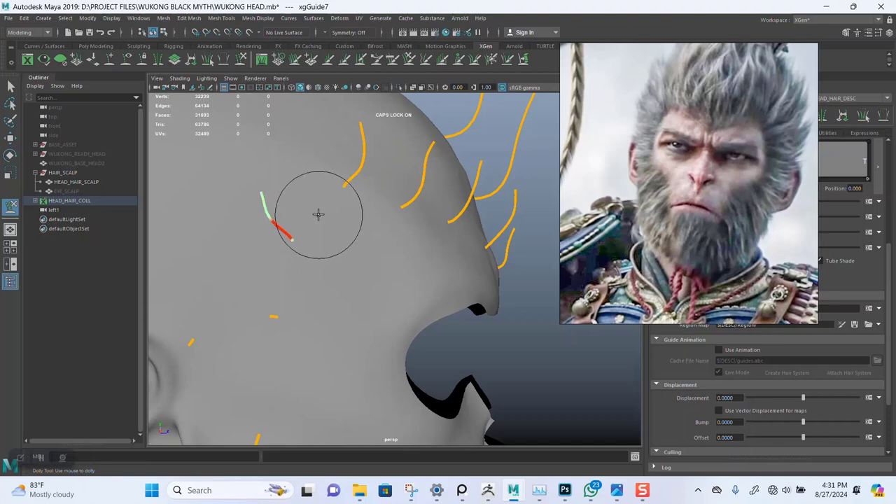
mouse_move(376, 212)
left_mouse_down("alt")
mouse_move(414, 210)
mouse_move(382, 245)
mouse_move(320, 150)
mouse_move(364, 206)
mouse_move(346, 198)
left_mouse_up("alt")
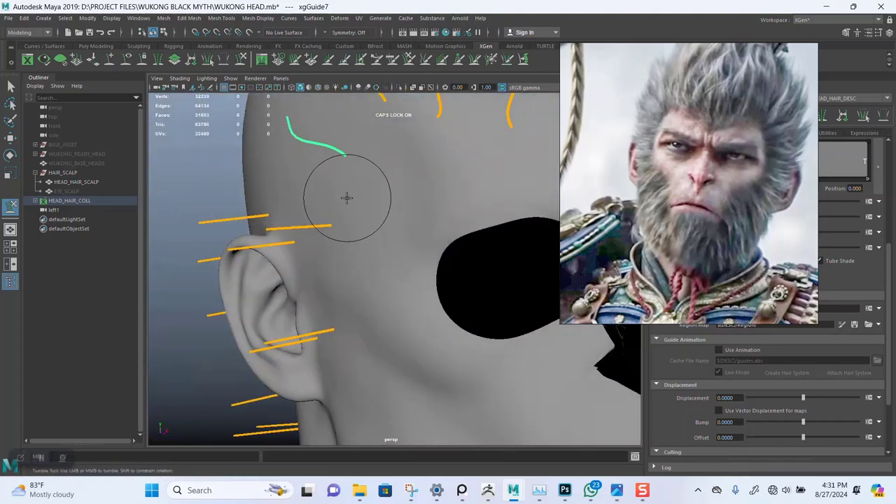
- Select the next two straight guides above the front of the ear and sculpt the foremost one into an S-curve sweeping up and back
key("q")
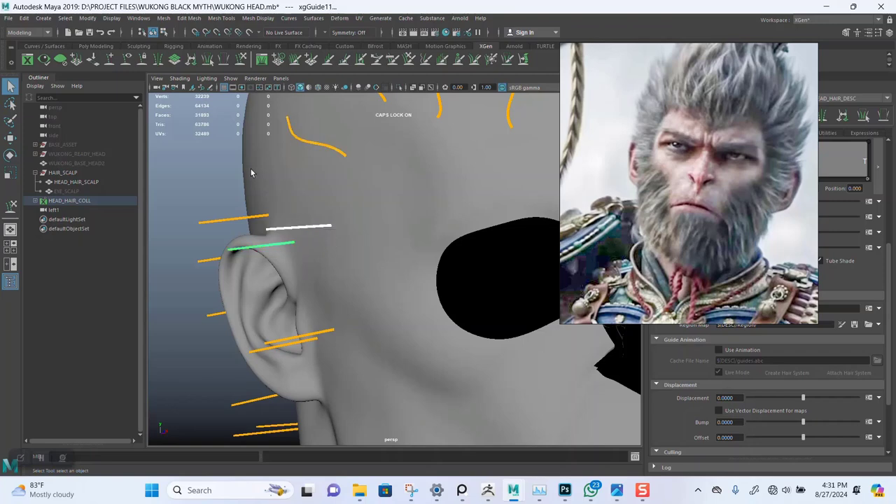
key("y")
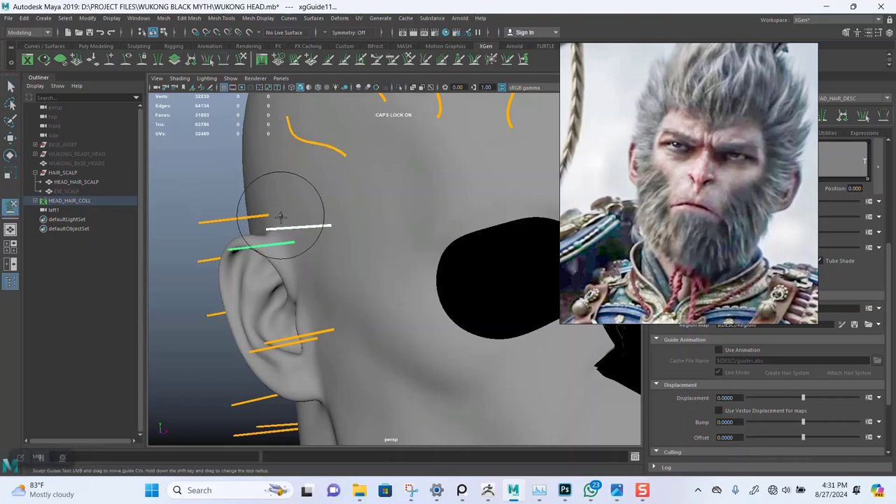
mouse_move(289, 212)
left_mouse_down("alt")
mouse_move(274, 187)
mouse_move(330, 194)
mouse_move(394, 226)
mouse_move(340, 103)
mouse_move(315, 93)
left_mouse_up("alt")
left_click_drag(355, 152, 314, 196, "alt")
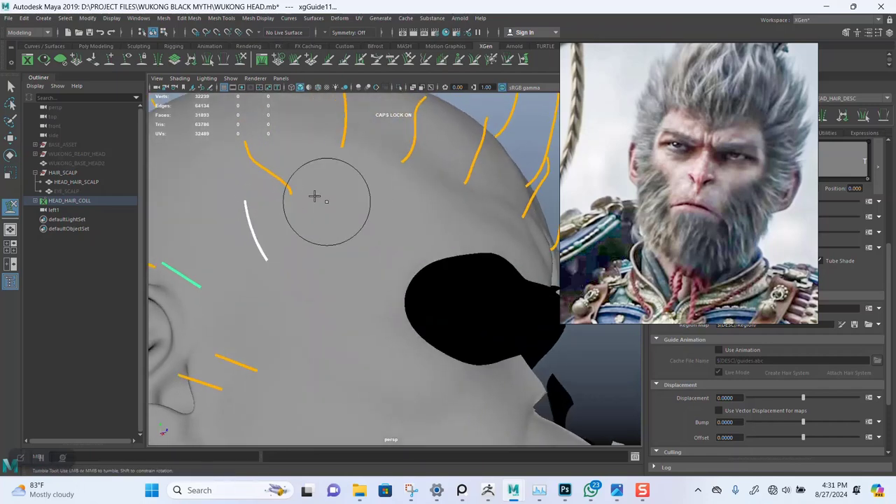
left_click_drag(251, 172, 232, 176)
left_click_drag(343, 207, 325, 219, "alt")
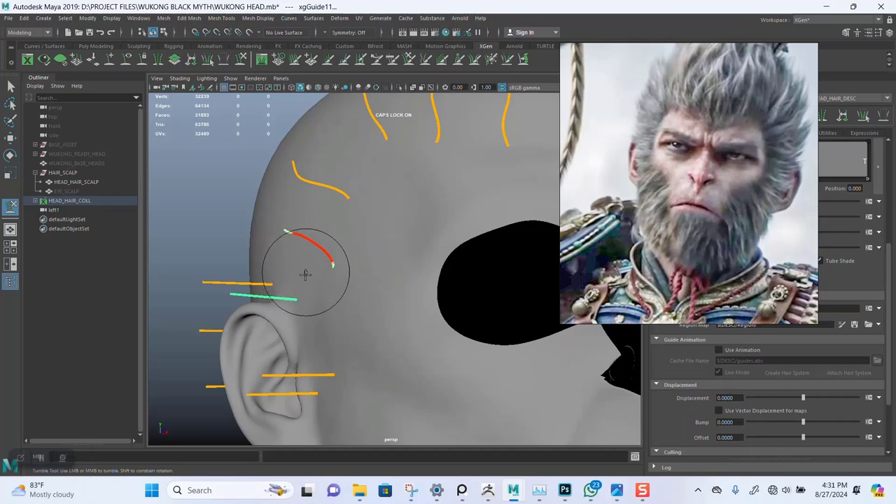
mouse_move(305, 274)
left_mouse_down("alt")
mouse_move(360, 274)
mouse_move(416, 234)
mouse_move(352, 216)
mouse_move(350, 258)
mouse_move(366, 249)
mouse_move(357, 270)
mouse_move(464, 280)
mouse_move(352, 300)
mouse_move(343, 260)
left_mouse_up("alt")
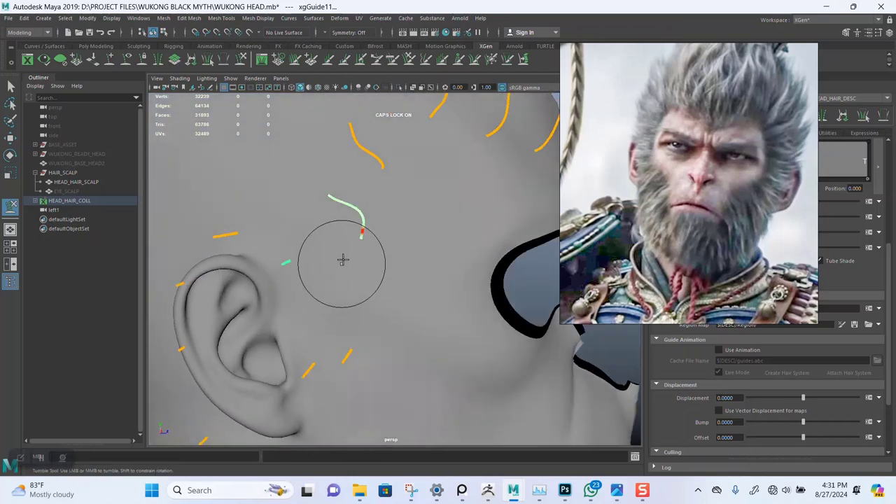
- Sculpt the second selected guide, just above the ear, into a soft backward S-curve following the guide in front of it
middle_click_drag(342, 259, 375, 279, "alt")
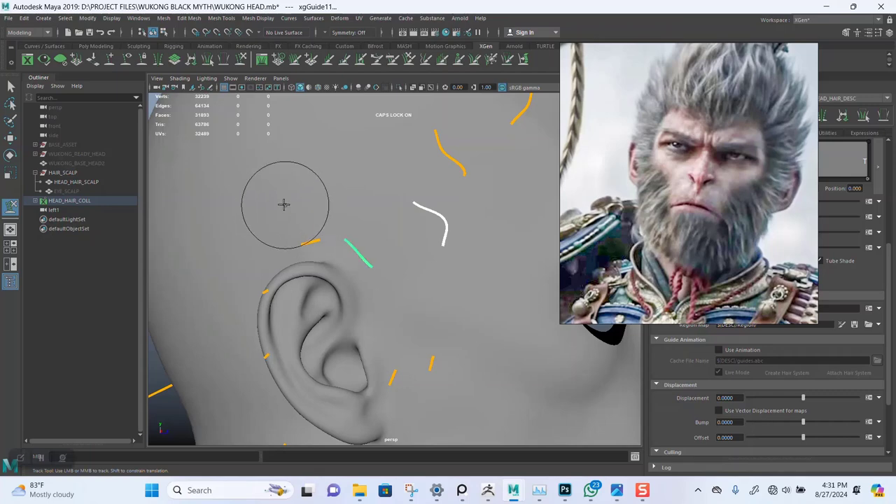
left_click_drag(284, 217, 368, 311, "alt")
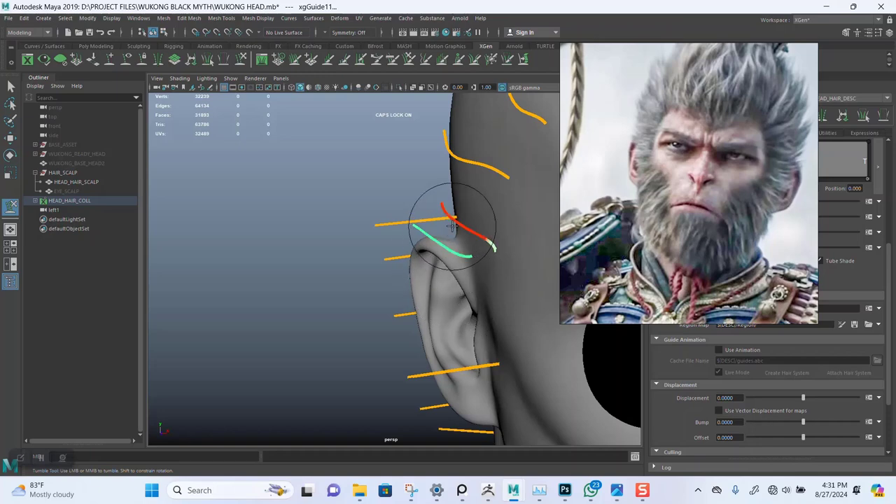
left_click_drag(379, 244, 378, 254, "alt")
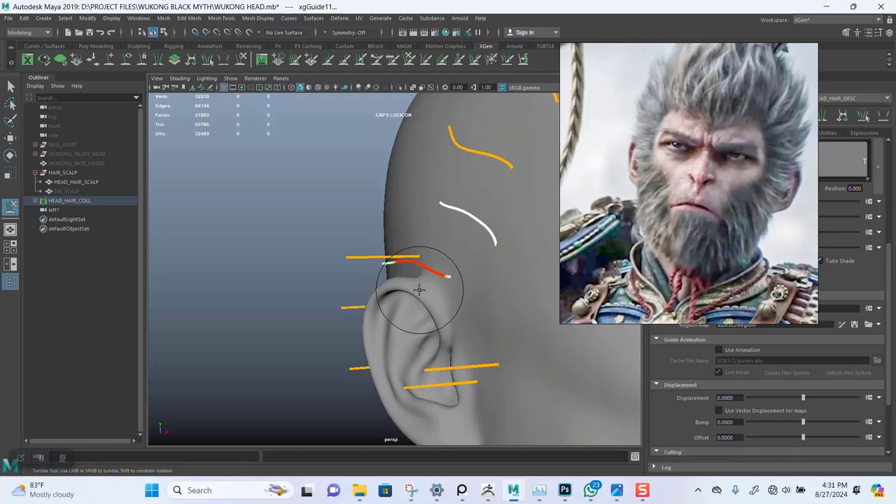
left_click_drag(417, 292, 356, 260)
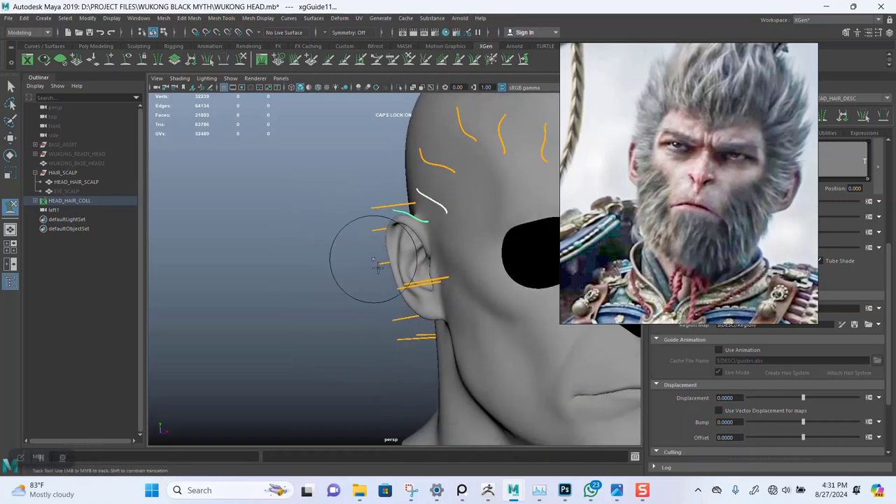
- Select the foremost straight guide in front of the ear and sculpt it into an S-curve sweeping back toward the ear
key("q")
right_click_drag(372, 280, 438, 301, "alt")
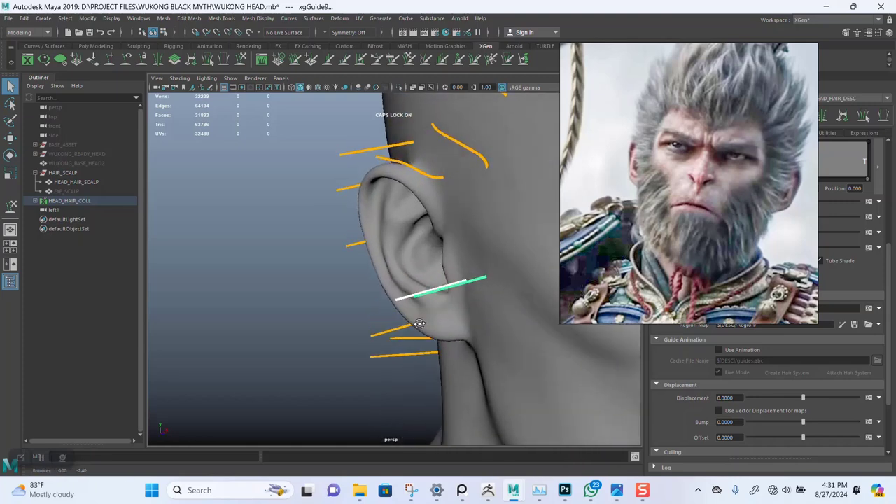
left_click_drag(420, 301, 455, 279, "alt")
left_click_drag(455, 279, 457, 313)
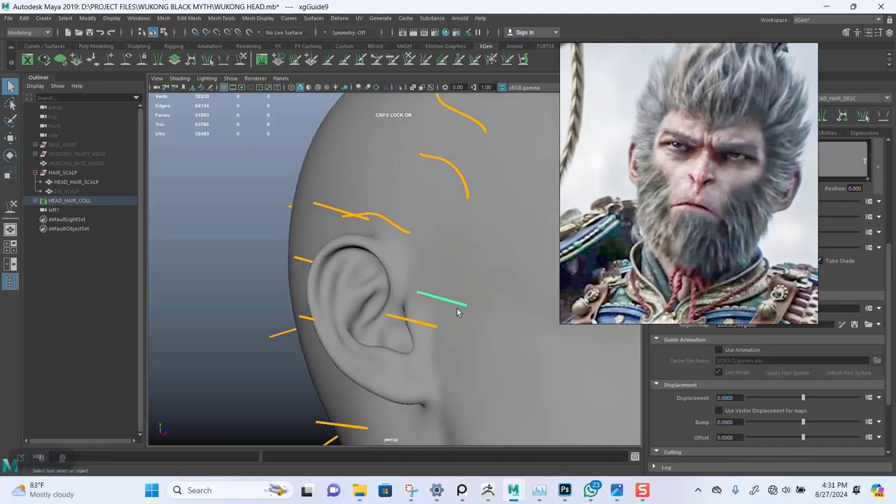
key("r")
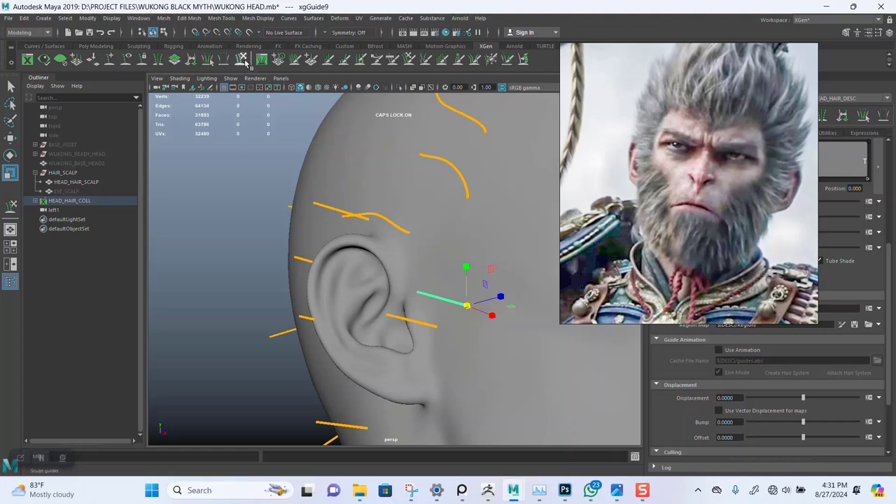
key("e")
mouse_move(429, 261)
left_mouse_down("alt")
mouse_move(448, 180)
mouse_move(443, 212)
mouse_move(420, 250)
mouse_move(397, 223)
mouse_move(392, 241)
mouse_move(430, 250)
mouse_move(418, 261)
left_mouse_up("alt")
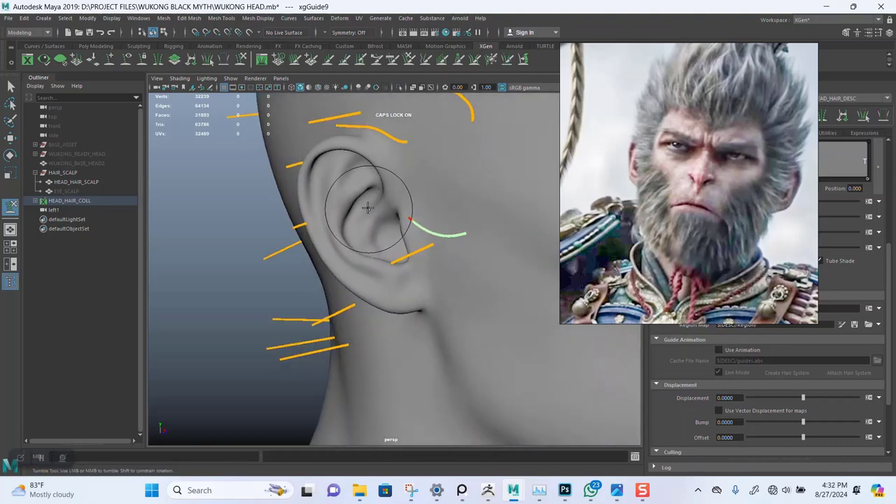
left_click_drag(389, 226, 463, 257, "alt")
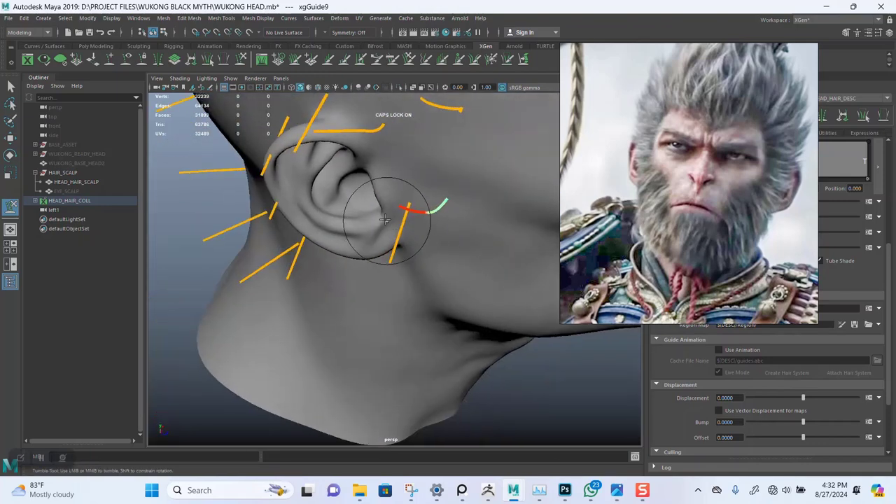
left_click_drag(417, 233, 436, 237, "alt")
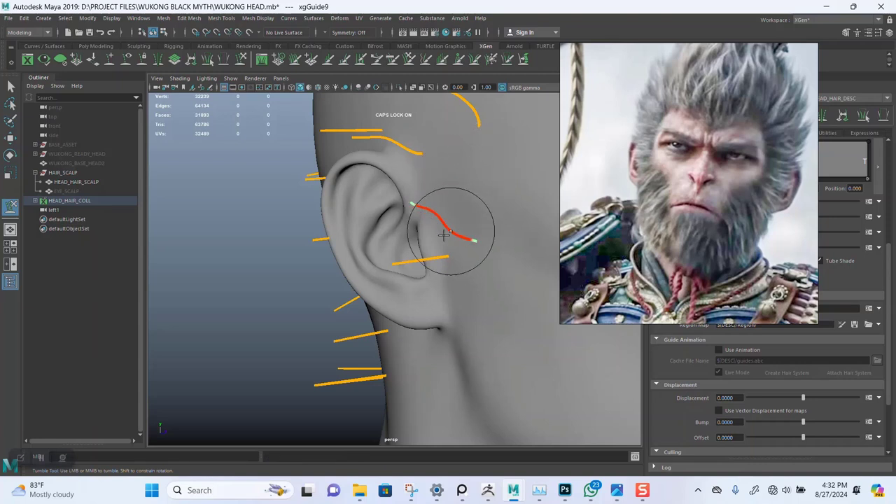
- Copy the shape of the sculpted guide in front of the ear and paste it onto the straight guide beside it
key("q")
left_click(424, 258)
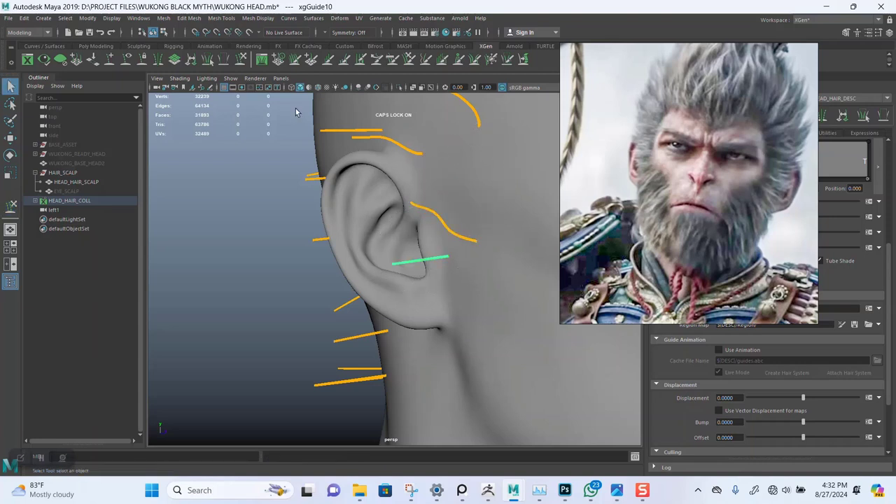
left_click_drag(548, 341, 407, 222, "alt")
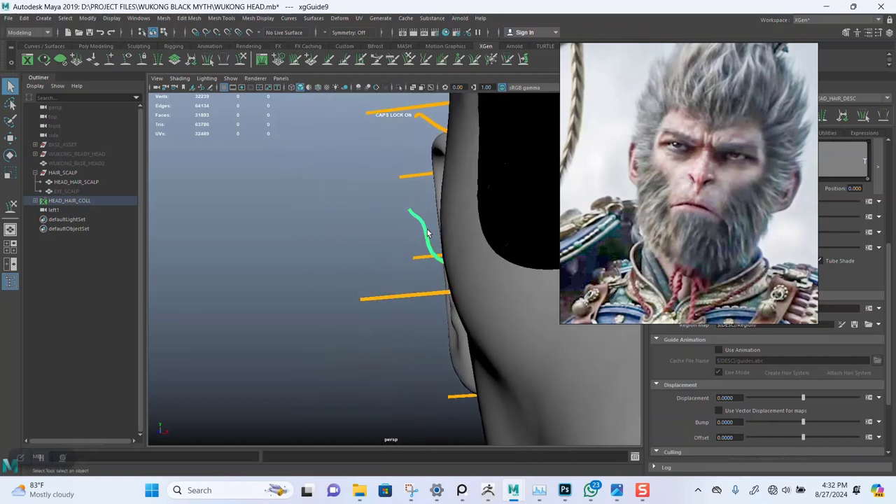
right_click(422, 232)
left_click(441, 229)
right_click_drag(380, 300, 341, 267)
- Copy the shape of the sculpted guide above the ear onto the straight guide just behind it
right_click_drag(422, 320, 368, 266, "alt")
left_click_drag(369, 266, 476, 281, "alt")
middle_click_drag(418, 238, 429, 308, "alt")
right_click_drag(385, 294, 486, 330, "alt")
left_click_drag(393, 307, 305, 254, "alt")
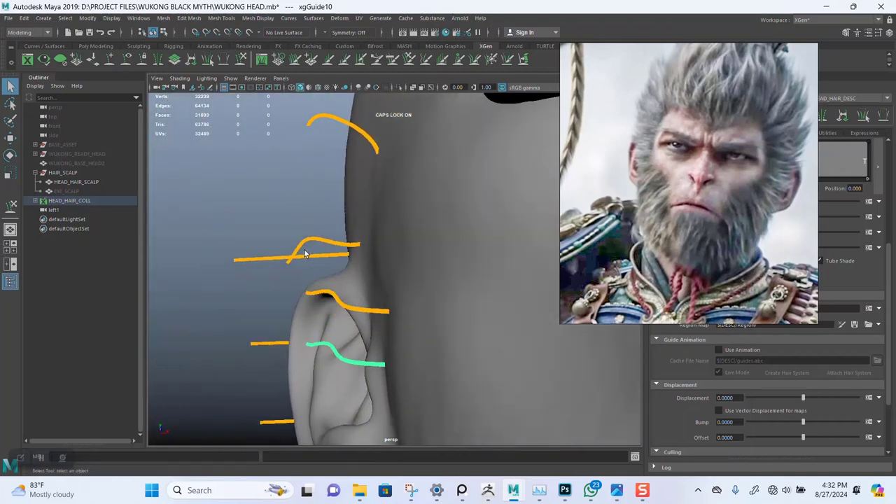
right_click_drag(310, 241, 230, 265)
- Inspect the reshaped guide above the ear from the side and activate the Scale tool for it
left_click_drag(320, 310, 357, 298, "alt")
right_click_drag(358, 298, 381, 309, "alt")
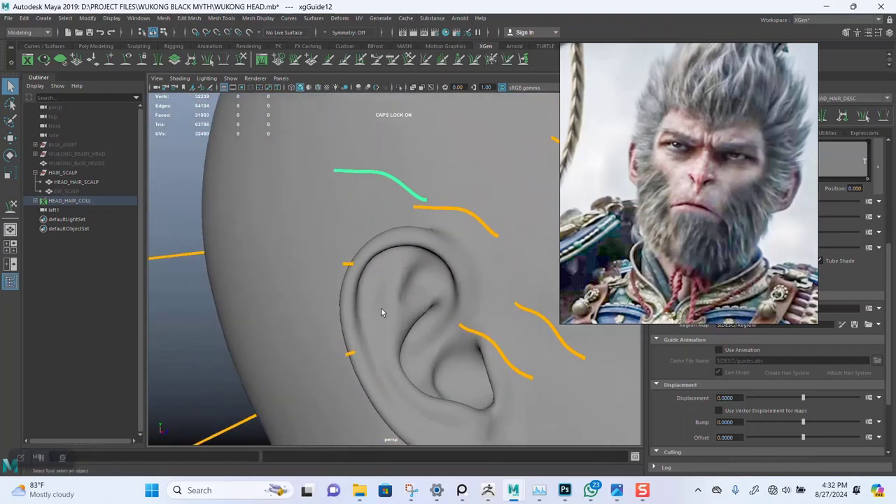
left_click_drag(381, 309, 374, 301, "alt")
right_click_drag(374, 302, 376, 308, "alt")
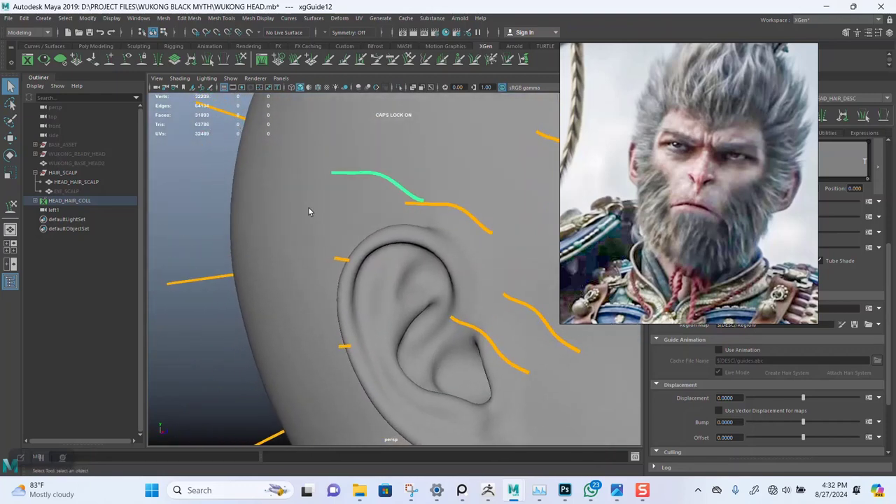
left_click_drag(336, 235, 366, 257, "alt")
key("w")
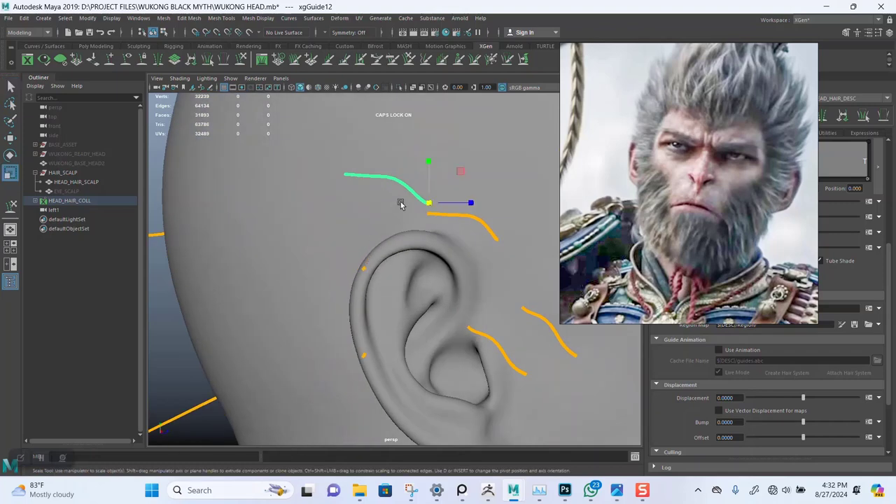
- Sculpt the short straight hair guide behind the top of the ear into a curve sweeping upward and backward
key("e")
left_click_drag(399, 205, 320, 250)
left_click(341, 225)
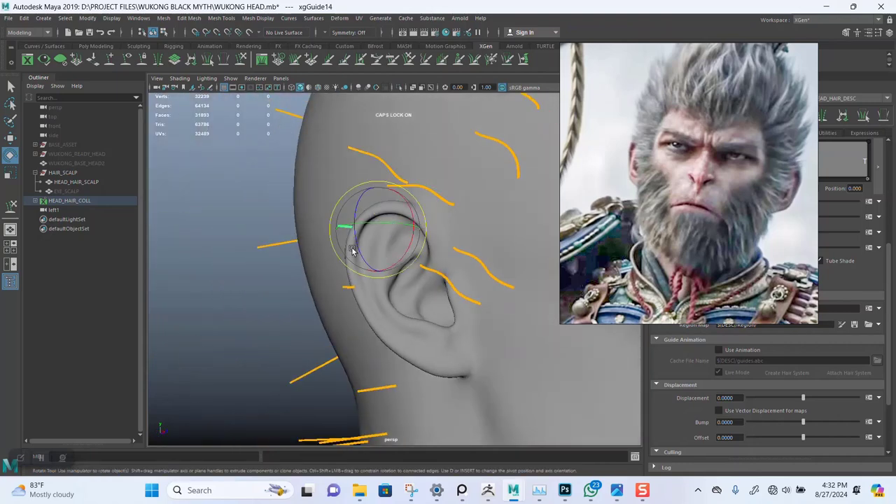
left_click(242, 59)
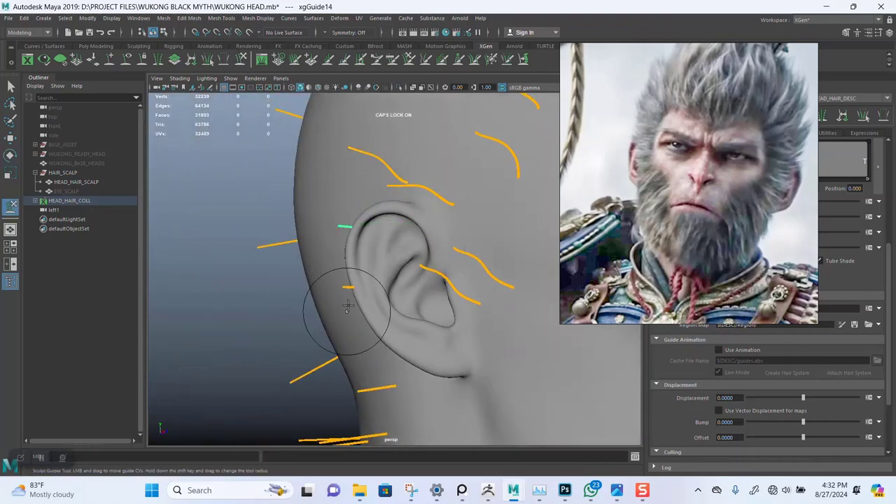
mouse_move(330, 300)
left_mouse_down("alt")
mouse_move(436, 314)
mouse_move(469, 293)
left_mouse_up("alt")
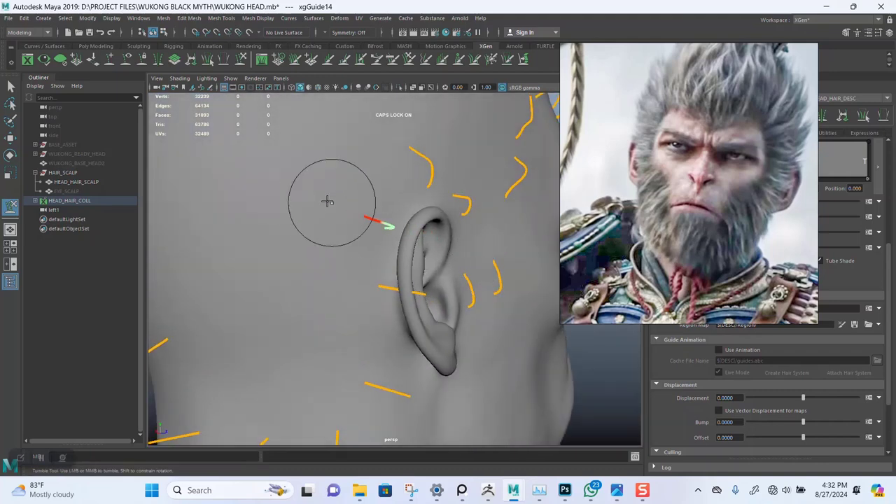
mouse_move(266, 184)
left_mouse_down("alt")
mouse_move(300, 189)
mouse_move(308, 178)
left_mouse_up("alt")
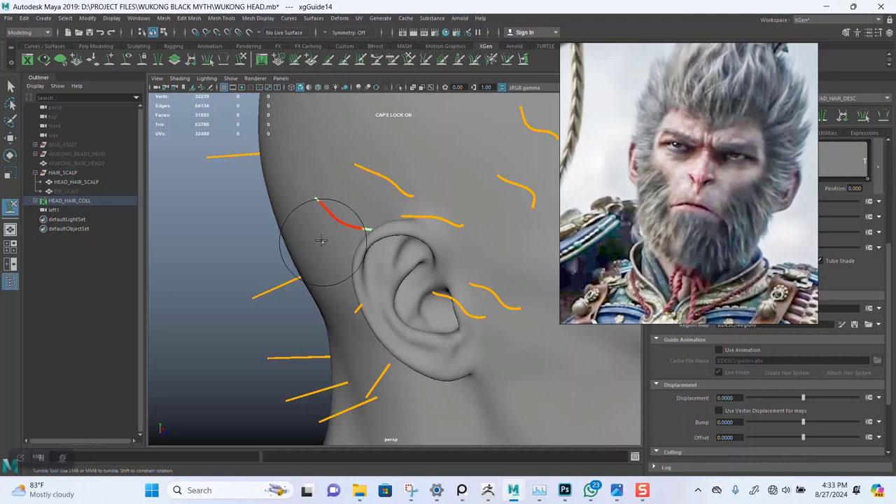
mouse_move(322, 241)
left_mouse_down()
mouse_move(306, 194)
mouse_move(368, 232)
mouse_move(408, 278)
mouse_move(422, 242)
mouse_move(399, 314)
mouse_move(399, 289)
left_mouse_up()
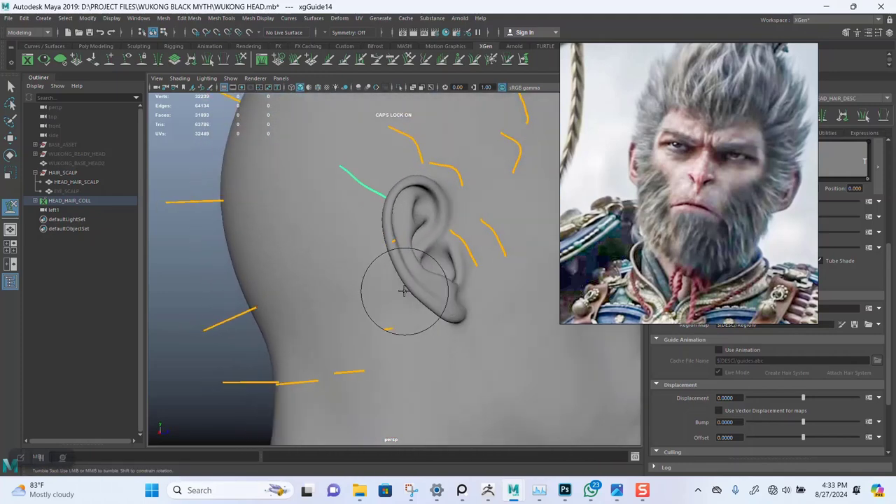
- Sculpt the straight guide behind the middle of the ear into a matching curve that sweeps up and back
key("w")
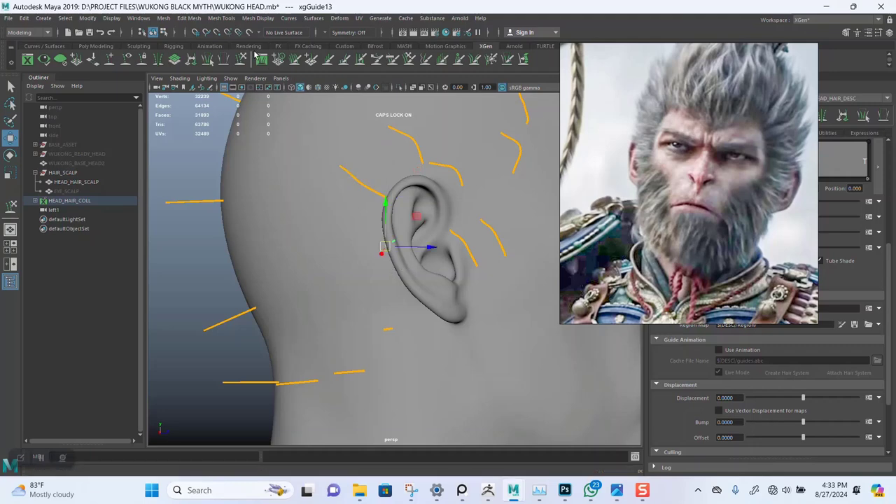
key("y")
mouse_move(292, 168)
left_mouse_down("alt")
mouse_move(356, 254)
mouse_move(404, 272)
left_mouse_up("alt")
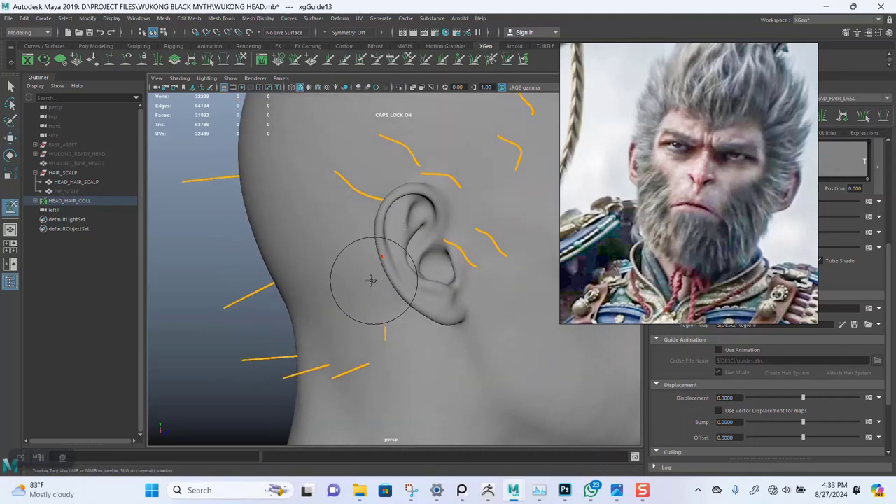
mouse_move(297, 271)
left_mouse_down("alt")
mouse_move(416, 233)
mouse_move(376, 250)
mouse_move(357, 236)
left_mouse_up("alt")
mouse_move(289, 208)
left_mouse_down("alt")
mouse_move(448, 244)
mouse_move(360, 236)
mouse_move(399, 216)
mouse_move(380, 226)
mouse_move(460, 240)
mouse_move(453, 248)
mouse_move(324, 240)
mouse_move(303, 205)
mouse_move(399, 240)
mouse_move(390, 260)
mouse_move(450, 260)
mouse_move(418, 273)
mouse_move(386, 254)
mouse_move(360, 266)
mouse_move(359, 315)
left_mouse_up("alt")
- Sculpt the straight guide just behind and below the earlobe so it bends upward along the scalp
key("q")
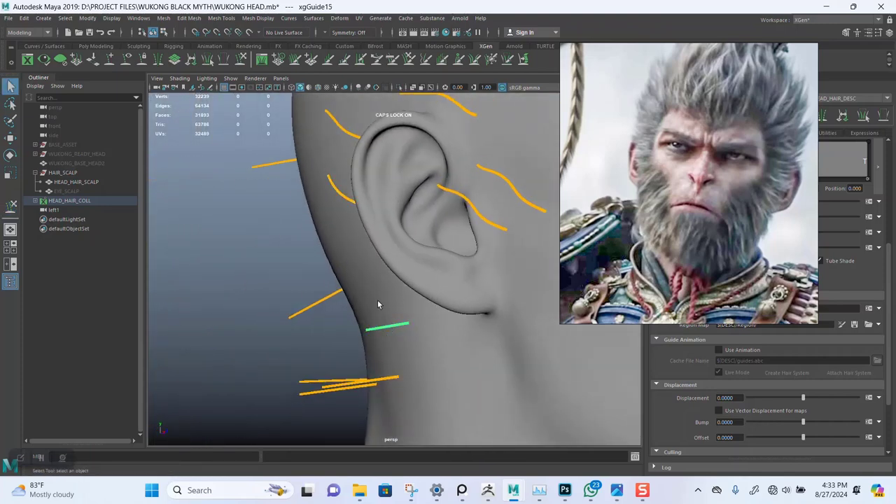
left_click_drag(392, 270, 370, 266, "alt")
mouse_move(385, 233)
left_mouse_down()
mouse_move(322, 204)
mouse_move(329, 238)
left_mouse_up()
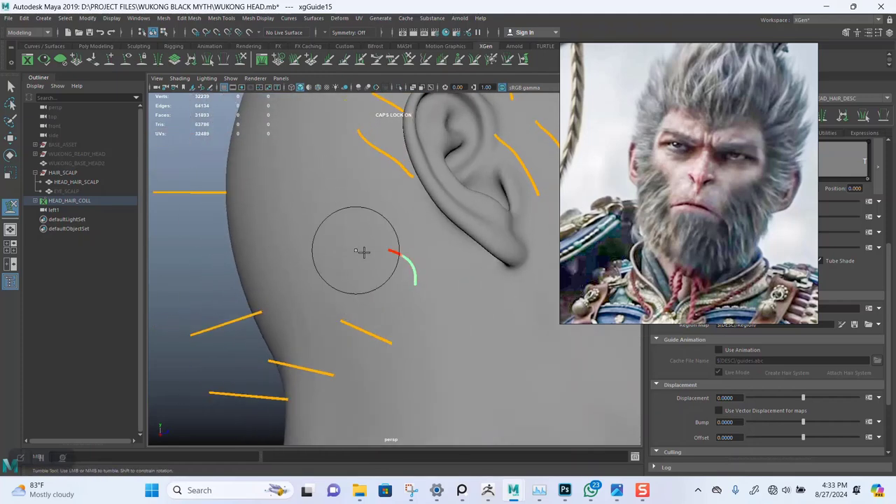
left_click_drag(378, 253, 332, 255)
mouse_move(397, 268)
left_mouse_down("alt")
mouse_move(387, 273)
mouse_move(410, 280)
mouse_move(320, 304)
left_mouse_up("alt")
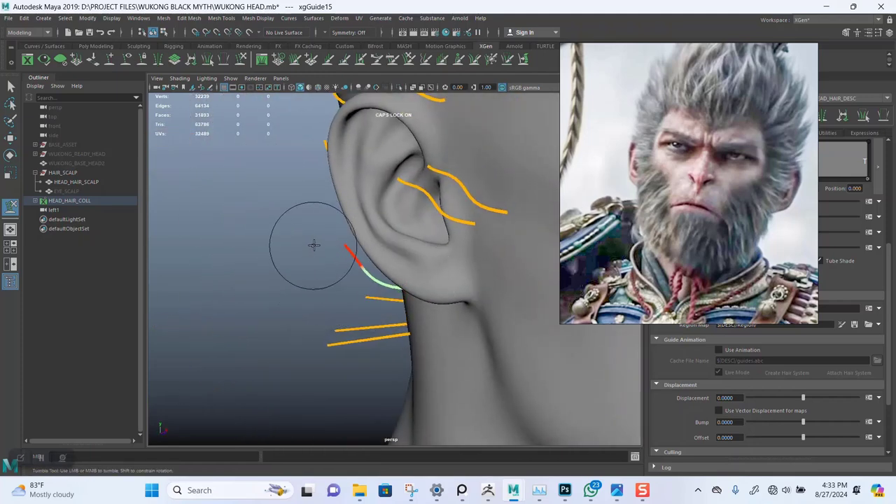
mouse_move(314, 246)
left_mouse_down("alt")
mouse_move(378, 312)
mouse_move(424, 310)
mouse_move(380, 316)
mouse_move(392, 320)
mouse_move(405, 312)
mouse_move(392, 287)
mouse_move(394, 230)
mouse_move(372, 214)
mouse_move(390, 262)
mouse_move(443, 289)
mouse_move(398, 294)
mouse_move(392, 342)
mouse_move(384, 318)
left_mouse_up("alt")
right_click_drag(413, 312, 402, 294, "alt")
mouse_move(401, 294)
left_mouse_down("alt")
mouse_move(427, 316)
mouse_move(394, 279)
left_mouse_up("alt")
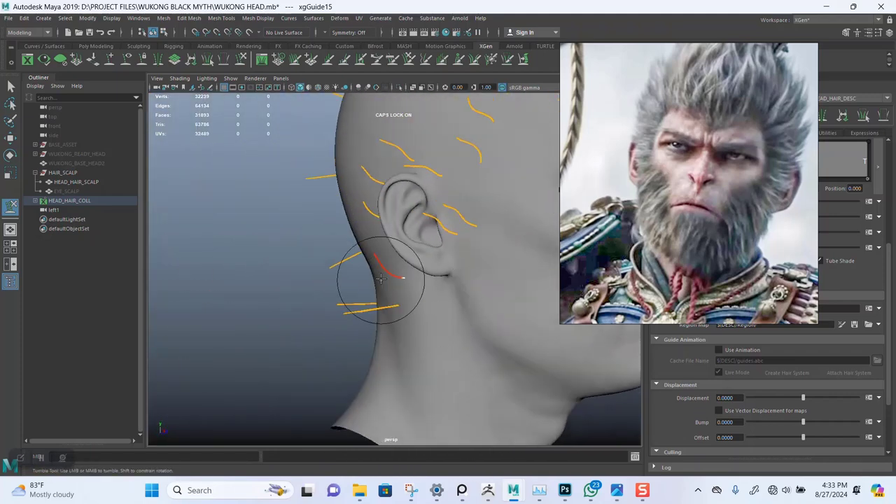
- Sculpt the guide on the neck below and behind the earlobe guide into an upward S-shaped curve
right_click_drag(395, 279, 402, 350, "alt")
left_click_drag(403, 350, 329, 260, "alt")
right_click_drag(330, 260, 352, 329, "alt")
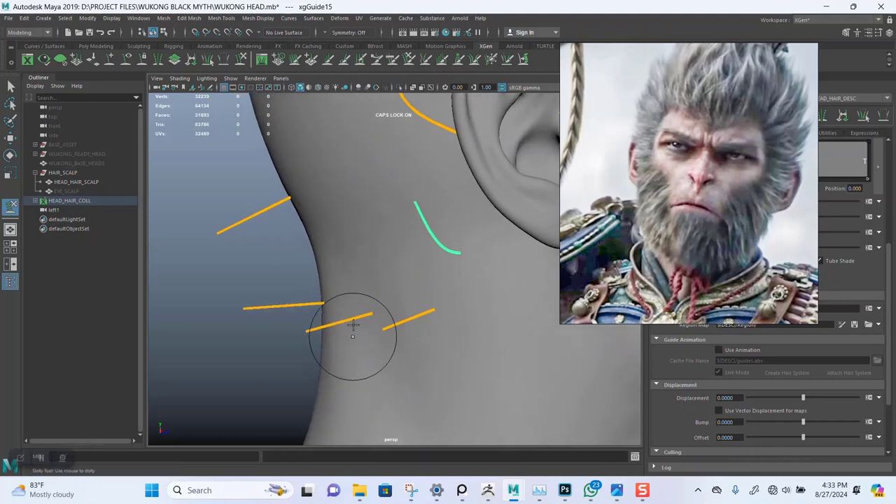
key("w")
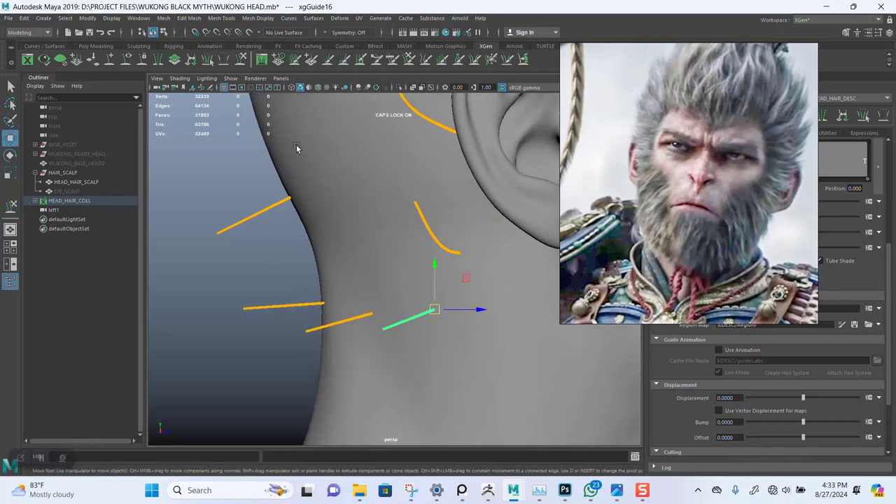
key("y")
mouse_move(350, 270)
left_mouse_down("alt")
mouse_move(420, 209)
mouse_move(382, 255)
left_mouse_up("alt")
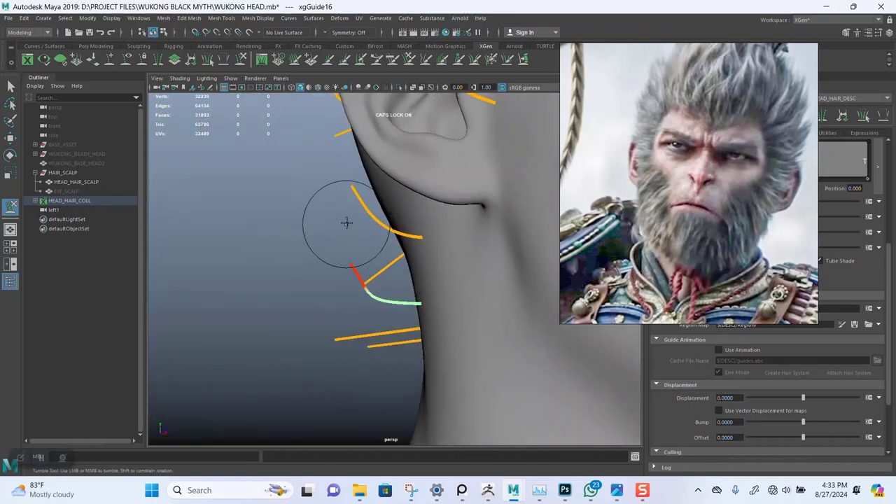
left_click_drag(348, 231, 445, 297, "alt")
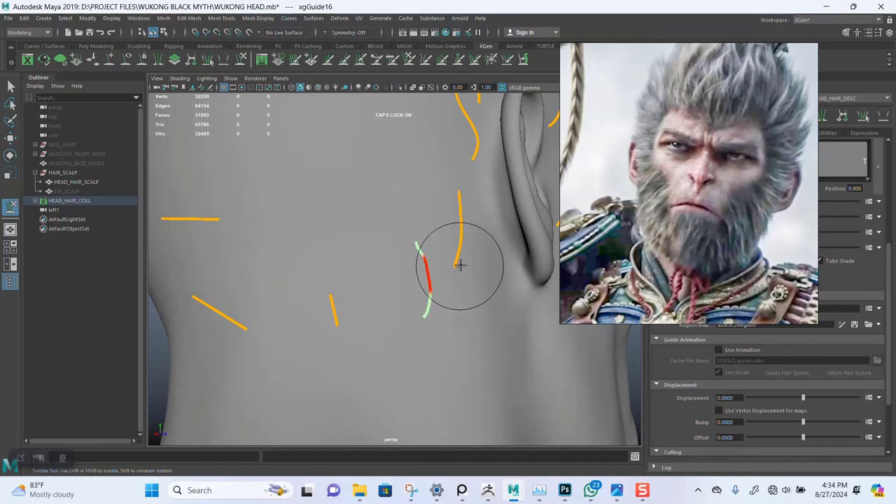
left_click_drag(405, 277, 411, 294, "alt")
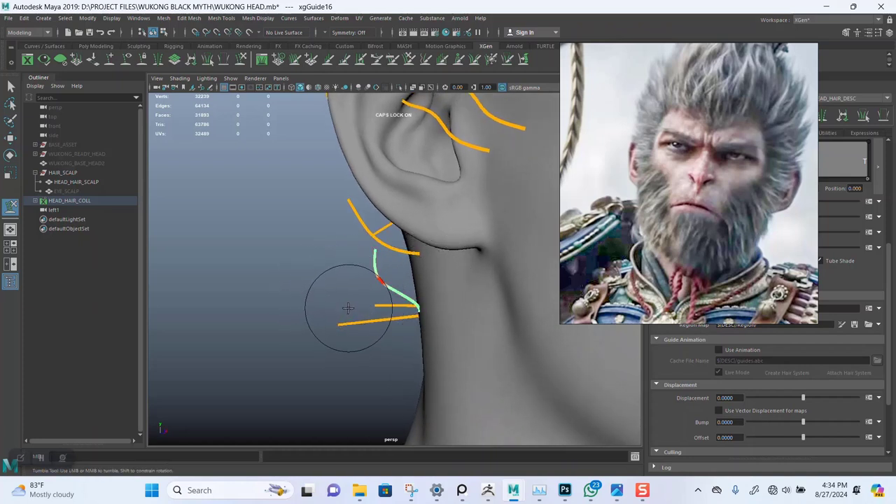
- Sculpt the neighbouring neck guide, farther toward the nape, into an upward curve that follows the surface
key("q")
left_click_drag(348, 295, 356, 359)
left_click(242, 60)
left_click_drag(308, 277, 348, 277, "alt")
mouse_move(322, 331)
left_mouse_down("alt")
mouse_move(322, 300)
mouse_move(347, 239)
mouse_move(333, 275)
mouse_move(330, 250)
left_mouse_up("alt")
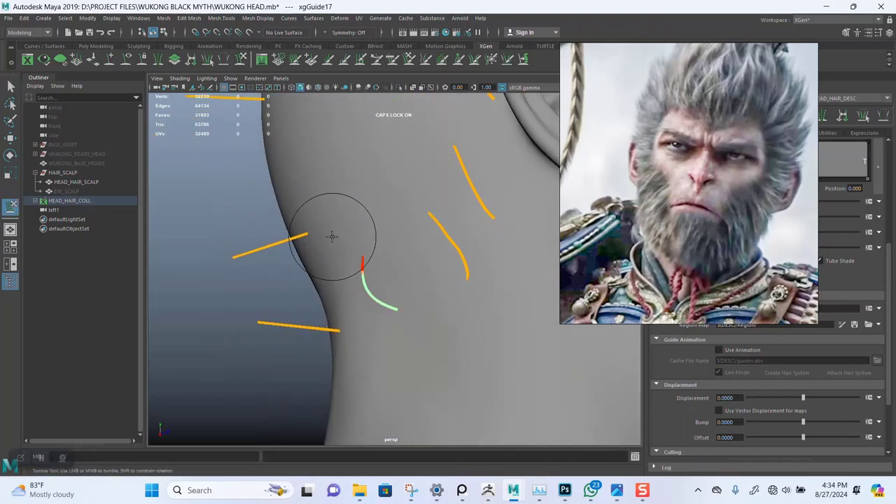
mouse_move(358, 290)
left_mouse_down("alt")
mouse_move(396, 268)
mouse_move(406, 224)
mouse_move(377, 287)
mouse_move(349, 301)
left_mouse_up("alt")
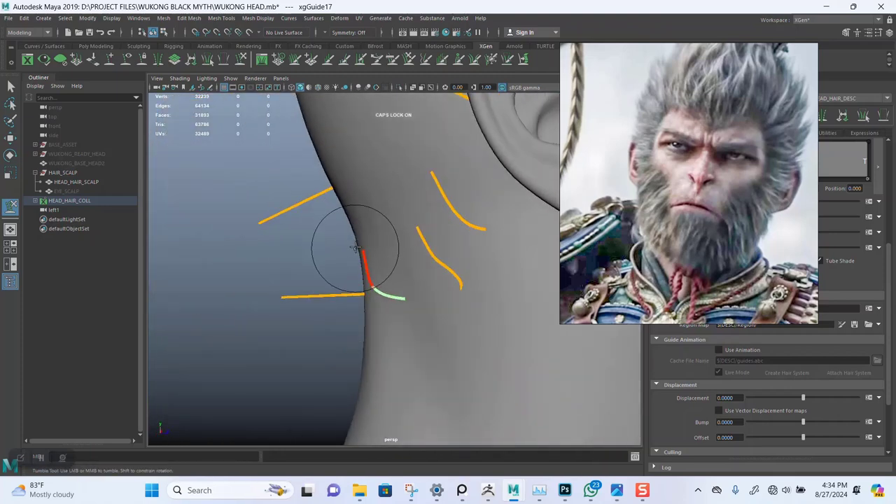
mouse_move(358, 225)
left_mouse_down("alt")
mouse_move(360, 260)
mouse_move(340, 296)
mouse_move(392, 296)
mouse_move(444, 280)
mouse_move(412, 283)
left_mouse_up("alt")
- Select the straight guide nearest the middle of the nape and activate the Sculpt Guides tool for it
key("w")
left_click(270, 314)
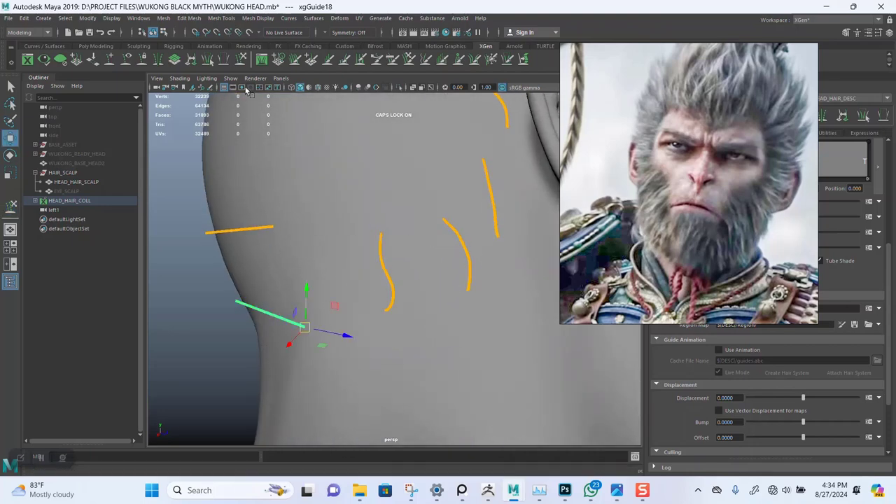
left_click(242, 63)
left_click_drag(289, 258, 346, 266, "alt")
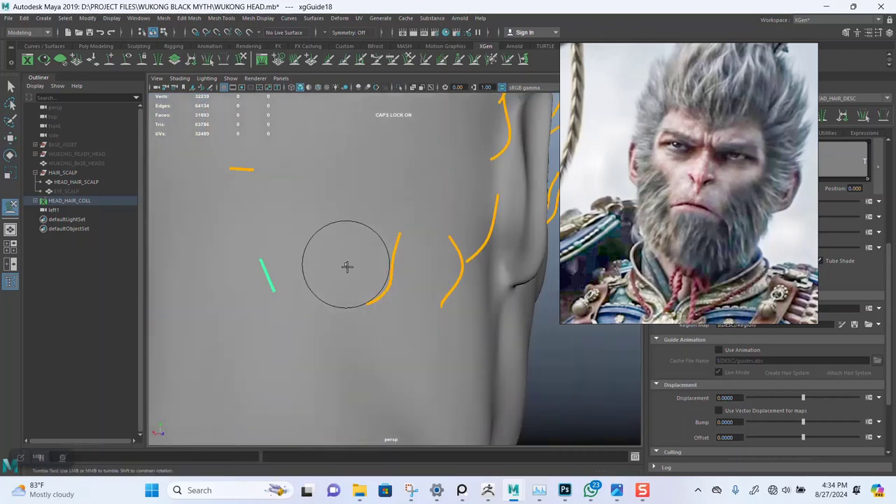
right_click_drag(357, 233, 348, 225, "alt")
- Save the scene and set the WUKONG HEAD DESIGN folder as the current project
key("ctrl+s")
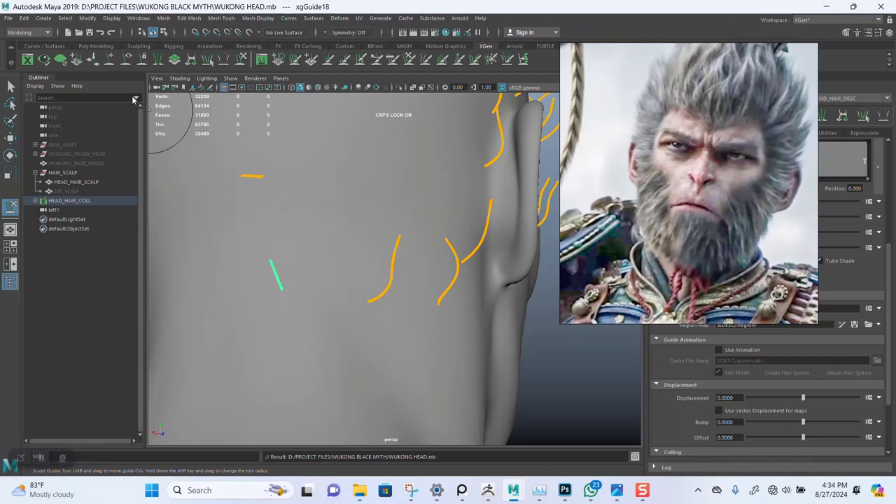
left_click(9, 18)
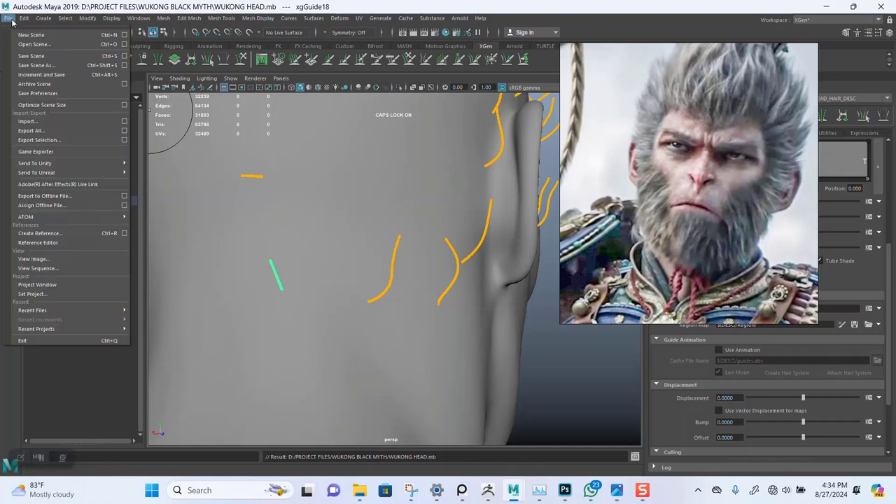
left_click(42, 294)
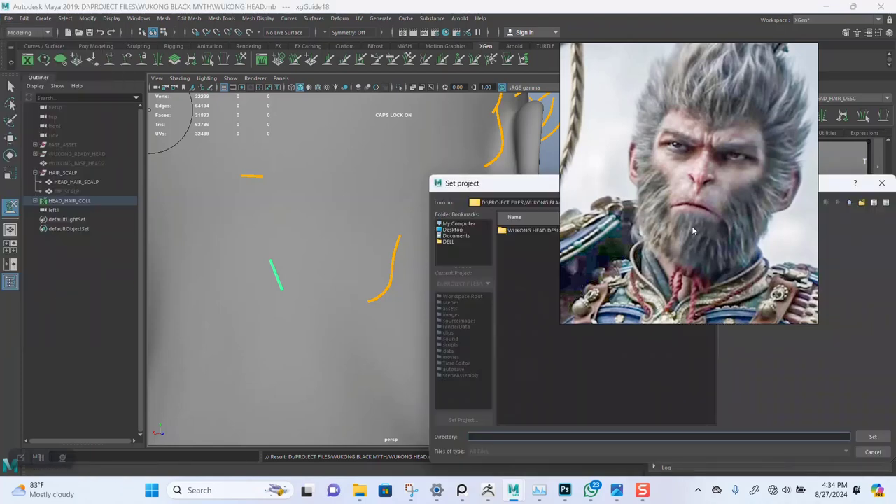
left_click(543, 232)
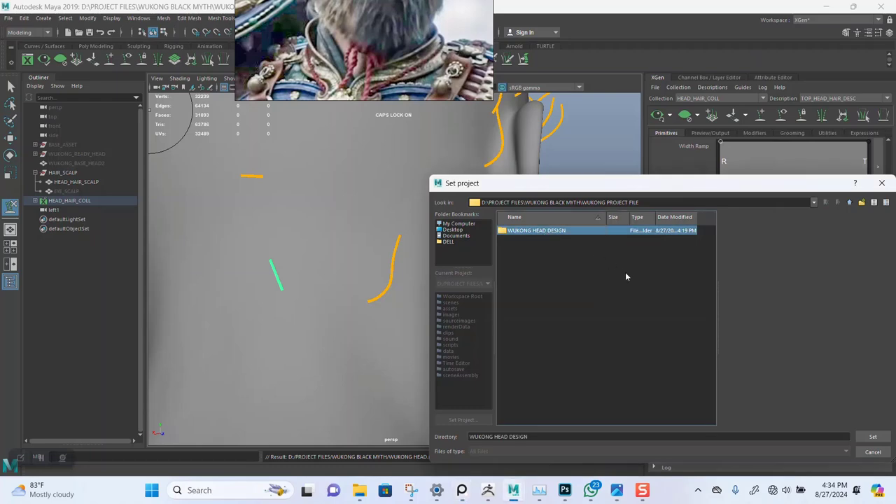
left_click(868, 438)
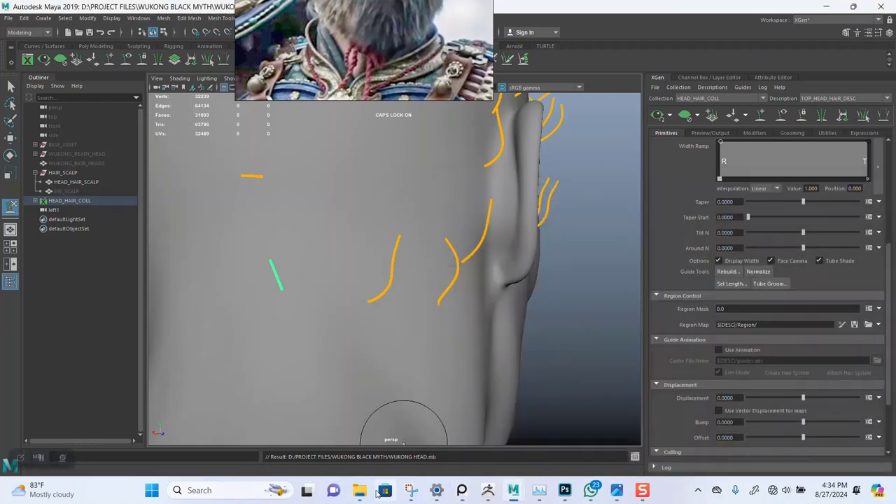
- Switch to File Explorer and inspect the HEAD_HAIR_COLL folder under WUKONG HEAD DESIGN's xgen collections, then return to Maya
mouse_move(369, 494)
left_click(329, 448)
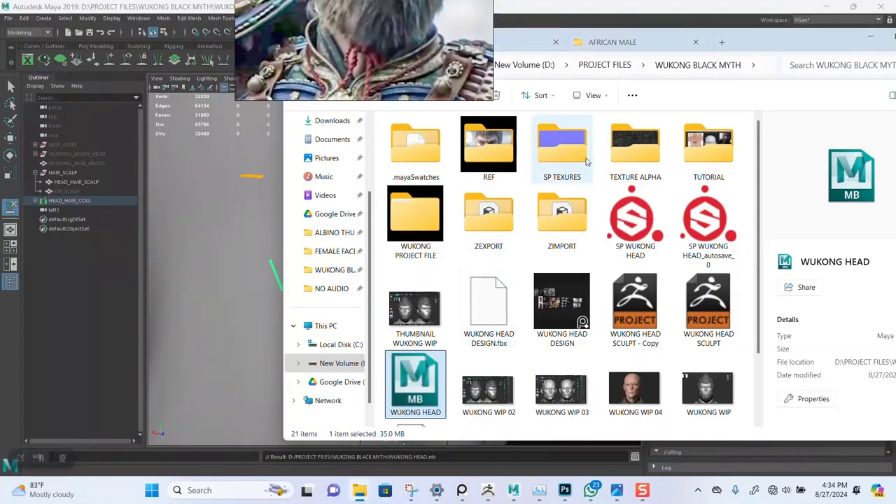
double_click(431, 203)
left_click(449, 139)
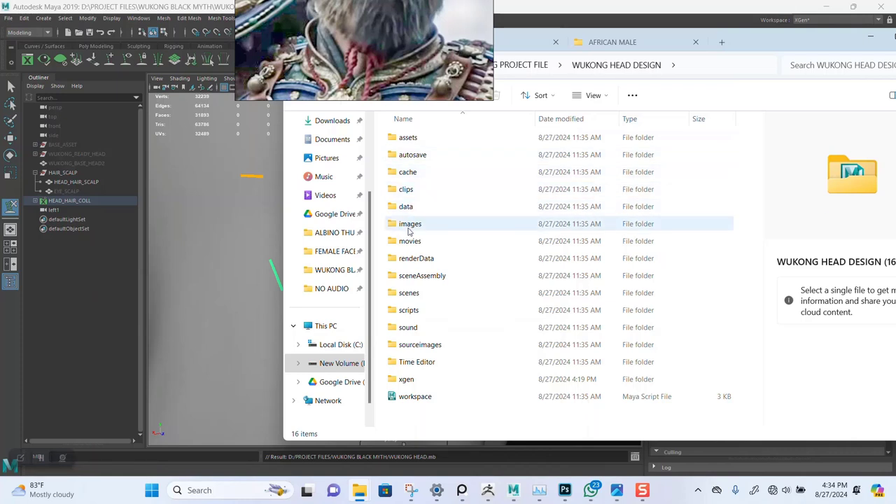
left_click(410, 380)
double_click(409, 380)
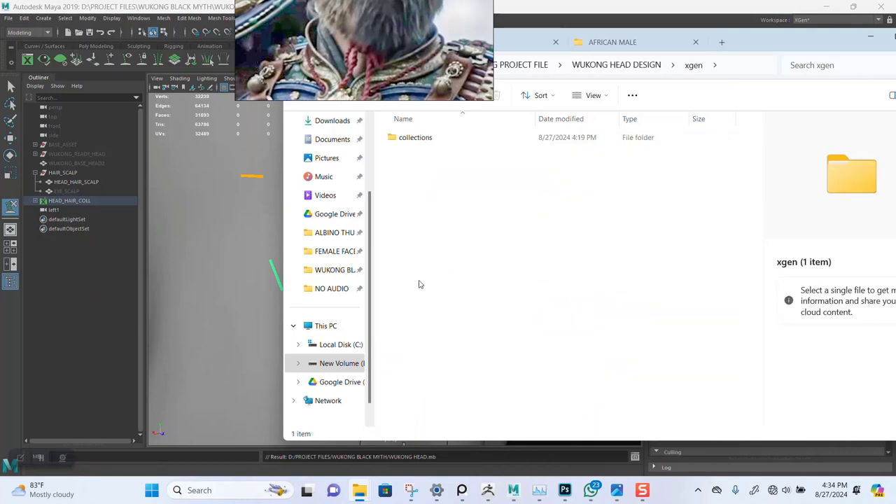
double_click(426, 139)
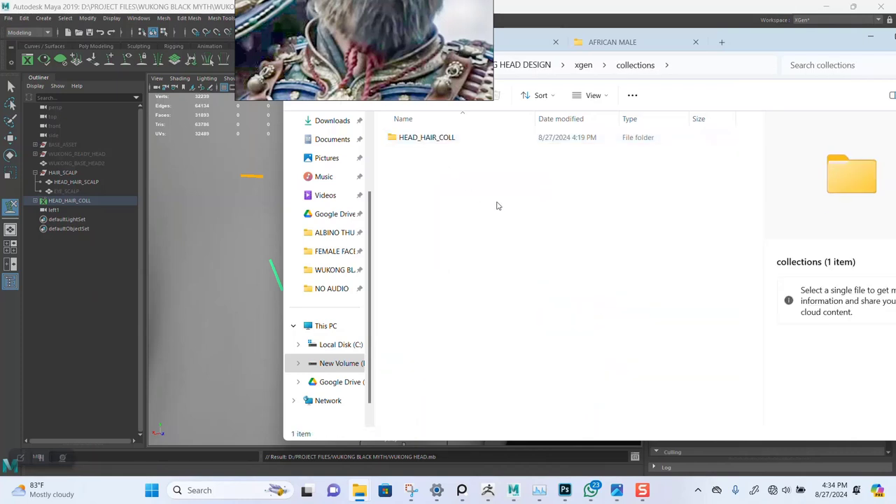
double_click(458, 142)
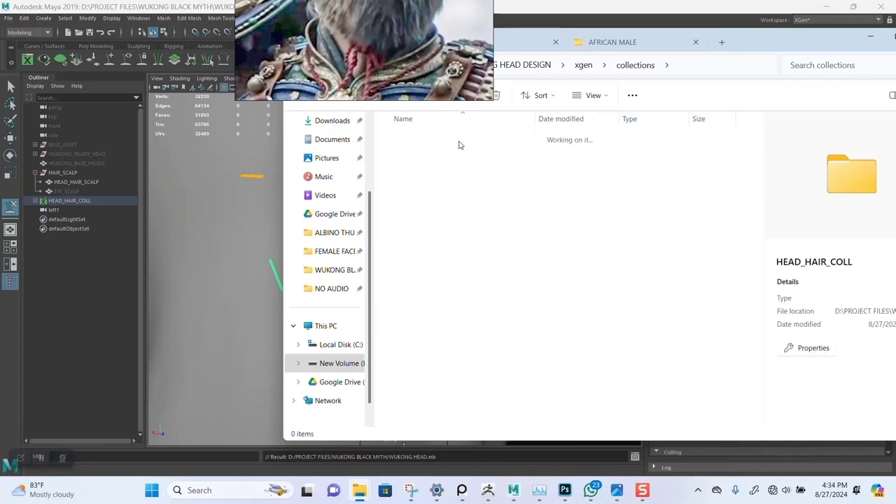
left_click(562, 7)
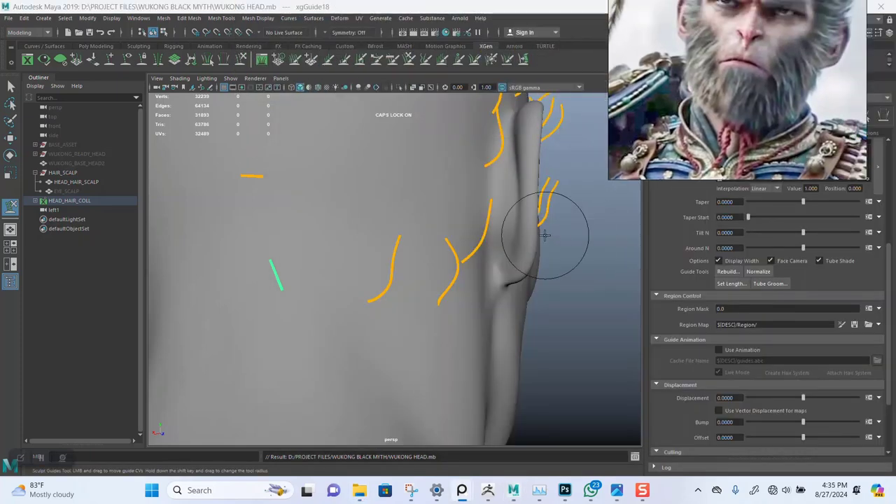
- Sculpt the selected nape guide into an upward S-shaped curve matching the guides beside it
mouse_move(316, 270)
left_mouse_down("alt")
mouse_move(360, 234)
mouse_move(390, 296)
mouse_move(375, 312)
mouse_move(364, 275)
mouse_move(383, 292)
mouse_move(320, 287)
mouse_move(415, 280)
mouse_move(436, 260)
mouse_move(412, 284)
mouse_move(390, 281)
left_mouse_up("alt")
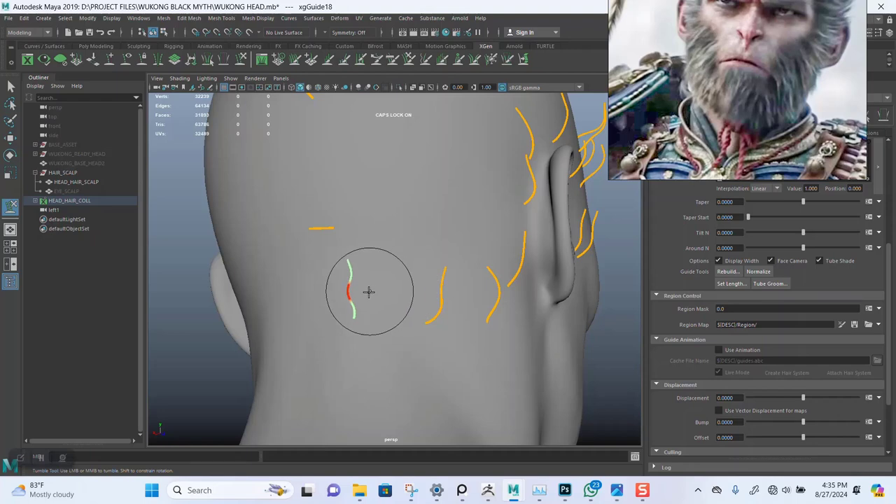
mouse_move(396, 286)
left_mouse_down("alt")
mouse_move(375, 264)
mouse_move(372, 239)
mouse_move(424, 284)
mouse_move(391, 300)
left_mouse_up("alt")
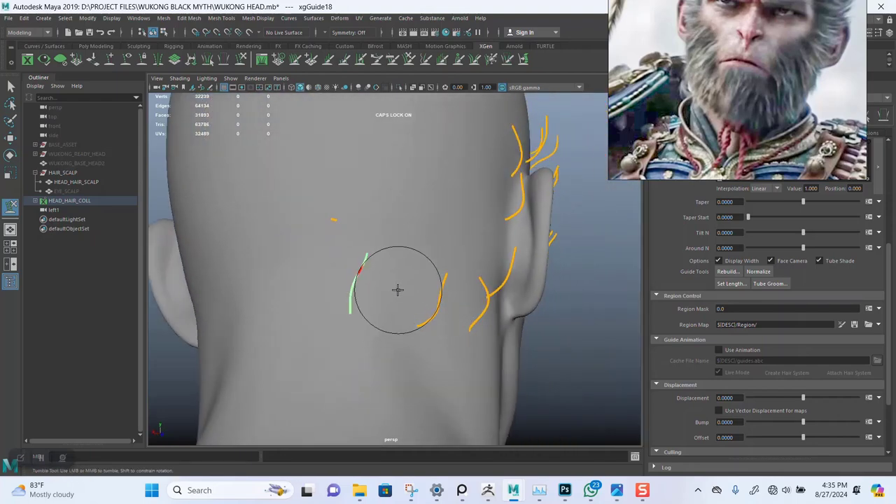
- Select the straight guide just above the nape guides and sculpt it into an upward S-shaped curve
key("w")
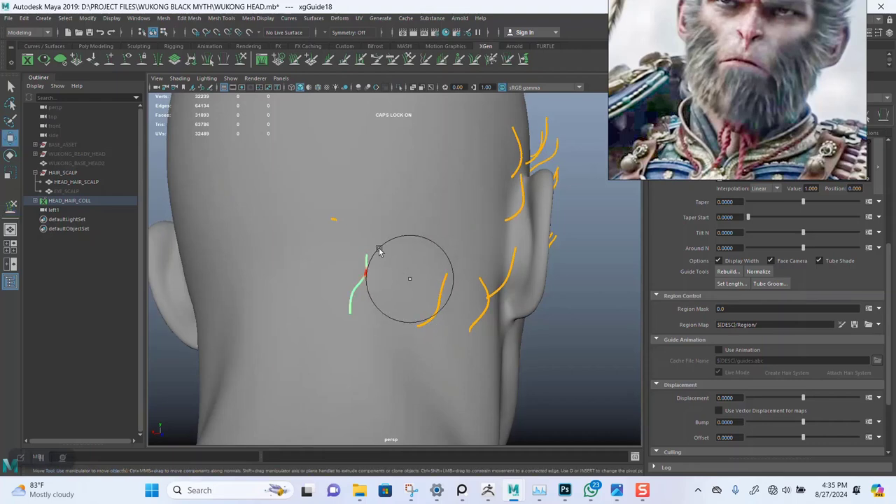
left_click(334, 219)
left_click_drag(344, 218, 284, 222, "alt")
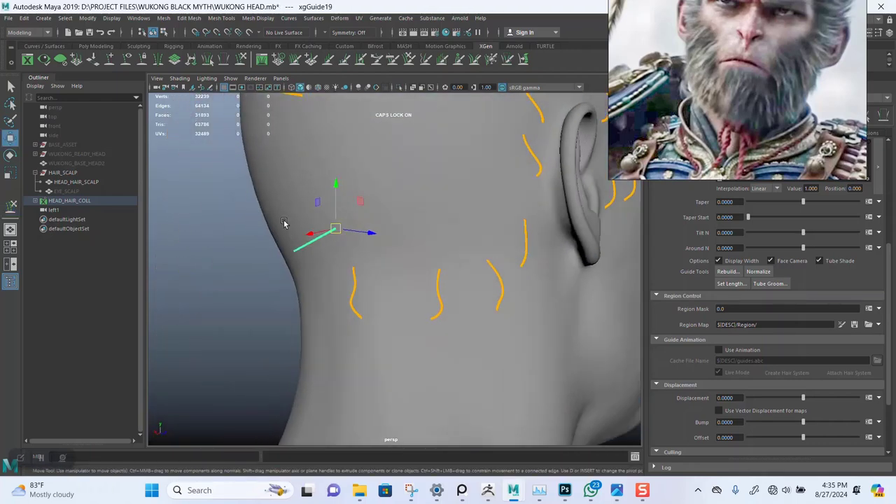
left_click(241, 60)
mouse_move(324, 200)
left_mouse_down("alt")
mouse_move(277, 226)
mouse_move(260, 150)
mouse_move(284, 196)
mouse_move(281, 186)
left_mouse_up("alt")
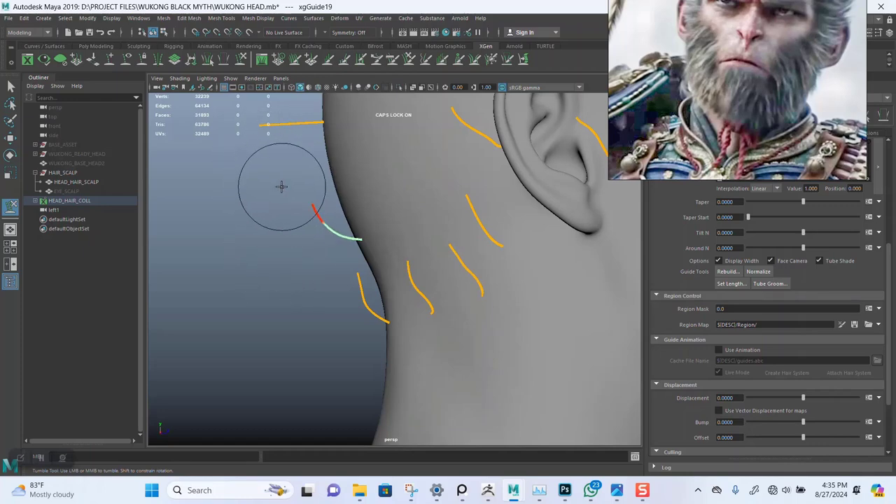
left_click_drag(317, 226, 381, 219, "alt")
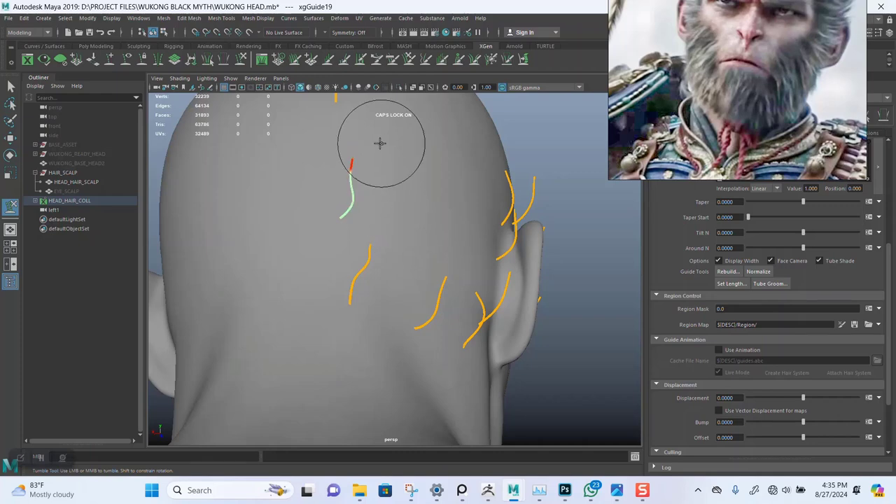
left_click_drag(395, 159, 353, 165, "alt")
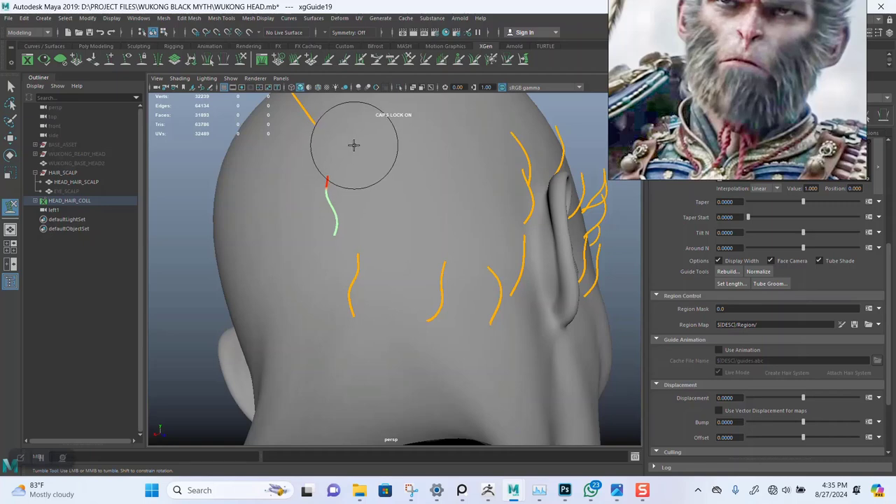
- Sculpt the next straight guide up the middle of the back of the head into a matching upward curve
mouse_move(425, 192)
left_mouse_down("alt")
mouse_move(429, 256)
mouse_move(370, 240)
mouse_move(431, 176)
mouse_move(416, 164)
mouse_move(392, 236)
mouse_move(327, 193)
left_mouse_up("alt")
key("q")
left_click(241, 59)
mouse_move(366, 235)
left_mouse_down("alt")
mouse_move(330, 249)
mouse_move(371, 232)
mouse_move(460, 252)
mouse_move(360, 207)
left_mouse_up("alt")
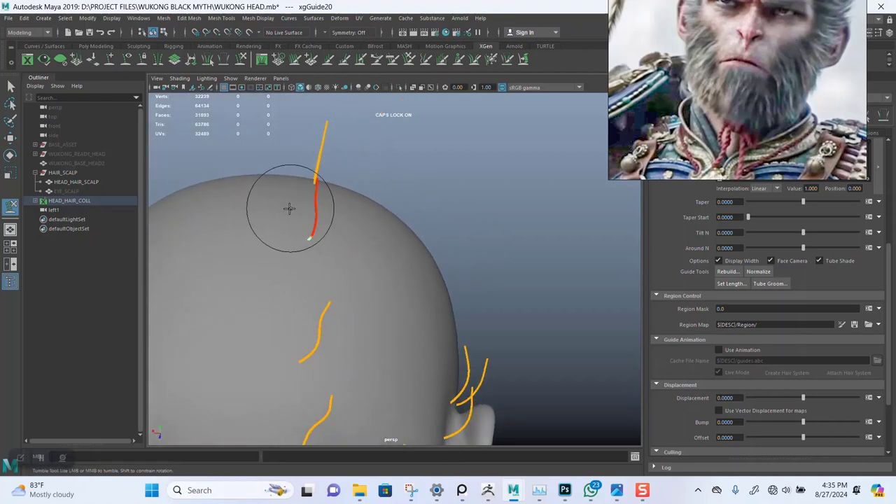
mouse_move(322, 207)
left_mouse_down("alt")
mouse_move(310, 226)
mouse_move(355, 214)
mouse_move(334, 228)
left_mouse_up("alt")
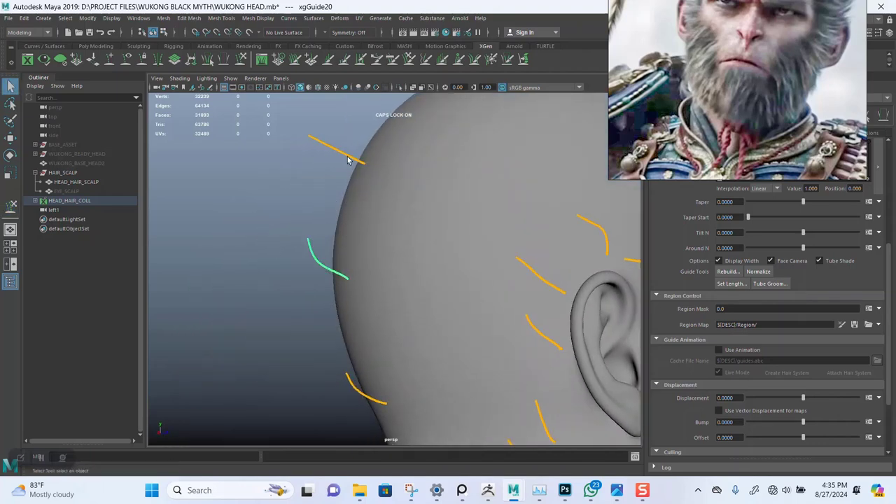
- Sculpt the straight guide on the upper back of the head so that its tip bends upward
key("y")
mouse_move(353, 178)
middle_mouse_down("alt")
mouse_move(357, 230)
mouse_move(348, 224)
middle_mouse_up("alt")
mouse_move(348, 224)
left_mouse_down("alt")
mouse_move(413, 216)
mouse_move(438, 197)
left_mouse_up("alt")
middle_click_drag(437, 198, 430, 212, "alt")
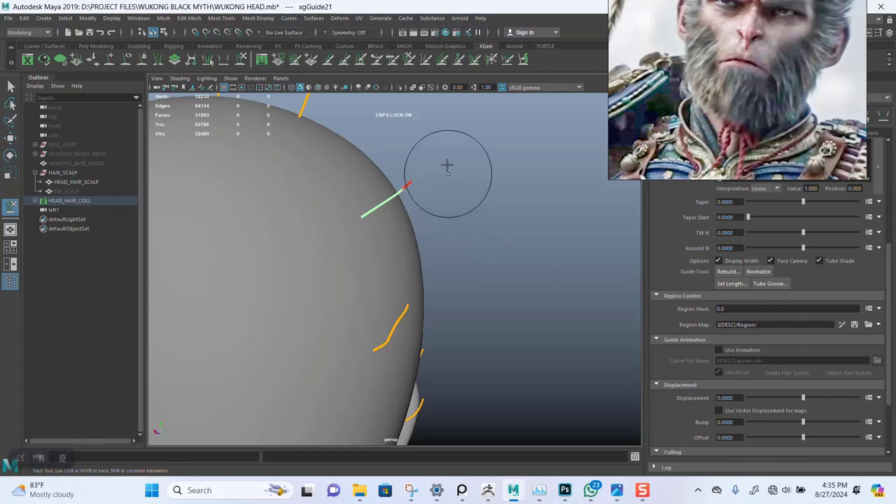
mouse_move(397, 99)
left_mouse_down("alt")
mouse_move(455, 210)
mouse_move(238, 367)
left_mouse_up("alt")
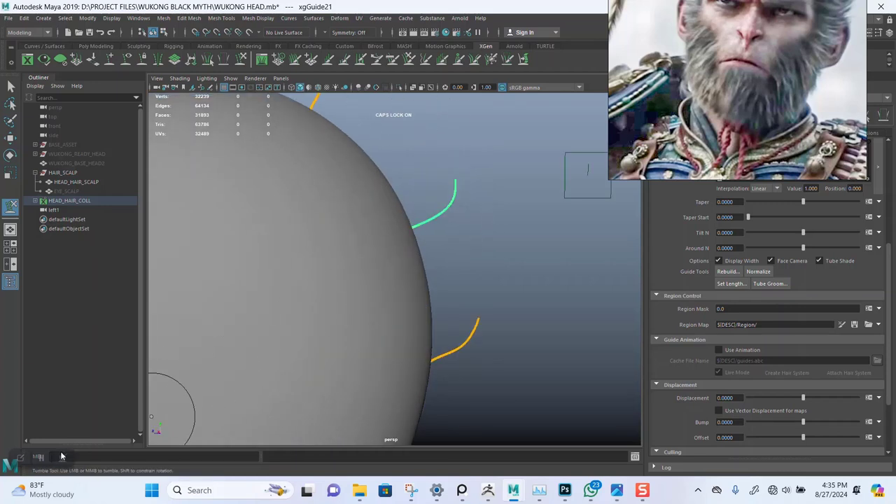
mouse_move(440, 231)
left_mouse_down("alt")
mouse_move(397, 330)
mouse_move(436, 323)
mouse_move(420, 254)
mouse_move(339, 228)
mouse_move(352, 200)
mouse_move(350, 240)
mouse_move(379, 196)
mouse_move(504, 202)
mouse_move(510, 280)
mouse_move(448, 246)
left_mouse_up("alt")
- Select the straight guide at the rear of the crown and sculpt it into a gentle upright S-curve
key("q")
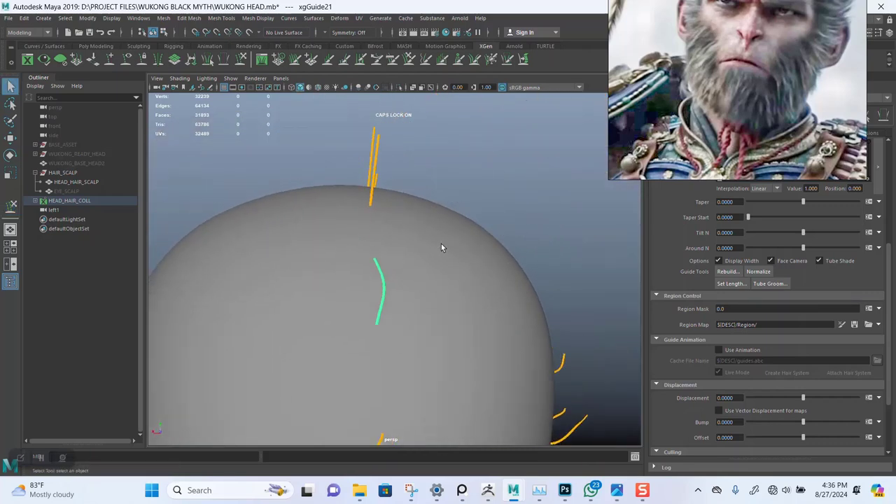
middle_click_drag(441, 244, 458, 265, "alt")
left_click_drag(458, 265, 463, 259, "alt")
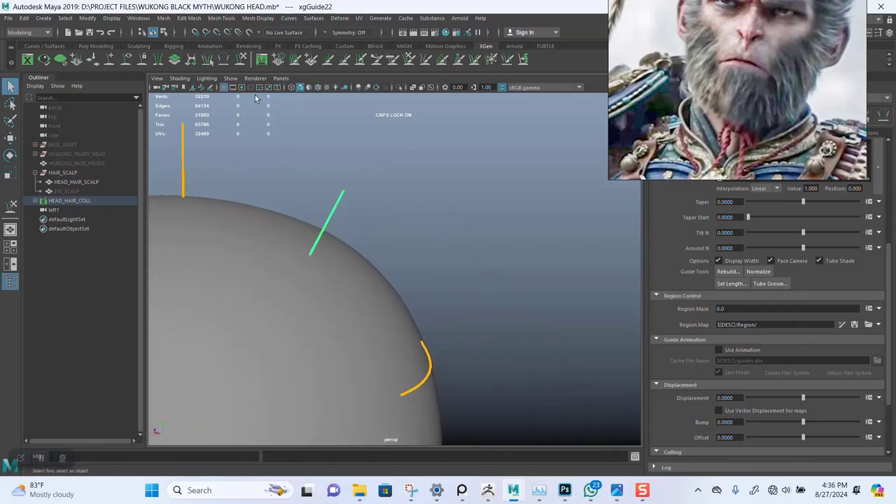
left_click(242, 58)
mouse_move(352, 213)
left_mouse_down("alt")
mouse_move(373, 237)
mouse_move(452, 261)
left_mouse_up("alt")
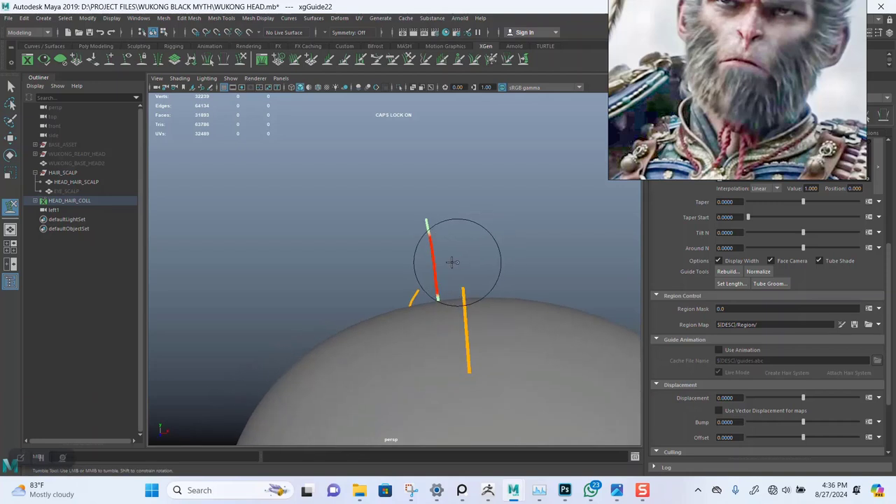
left_click_drag(404, 280, 407, 271)
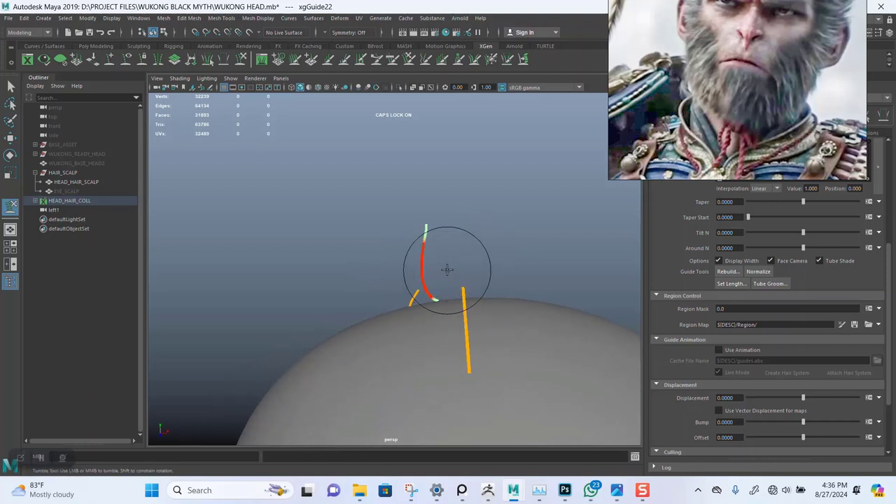
left_click_drag(464, 266, 469, 269)
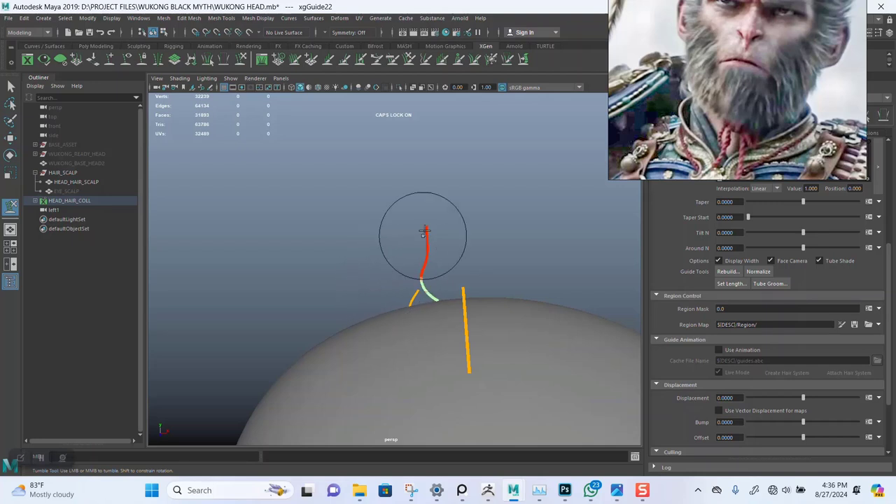
right_click_drag(478, 216, 457, 234, "alt")
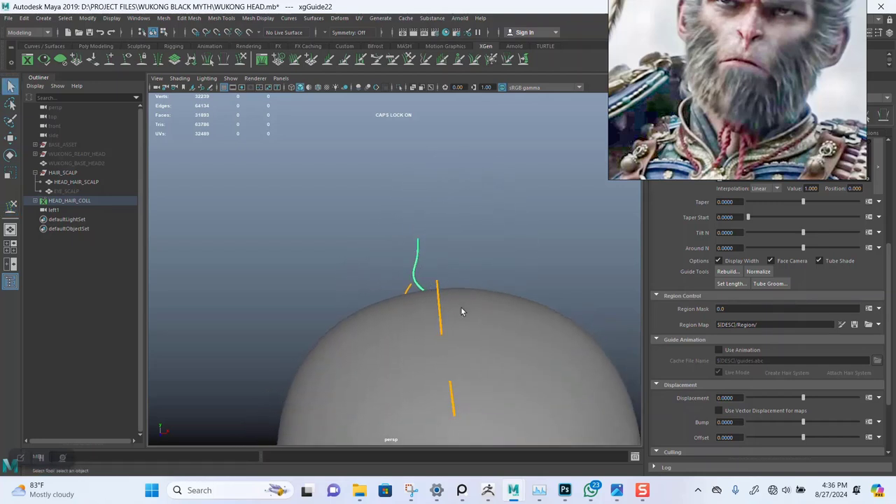
- Select the straight guide at the very top of the head and sculpt it into an S-curve following the guide behind it
left_click_drag(461, 307, 525, 285, "alt")
left_click_drag(530, 200, 580, 235)
left_click_drag(580, 235, 424, 248, "alt")
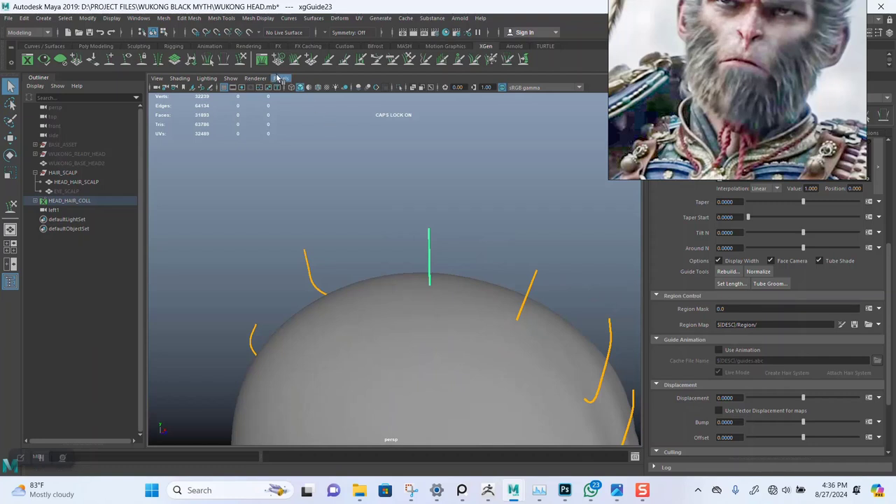
left_click(240, 59)
right_click_drag(457, 188, 388, 256, "alt")
mouse_move(388, 256)
left_mouse_down("alt")
mouse_move(348, 242)
mouse_move(363, 237)
mouse_move(267, 277)
left_mouse_up("alt")
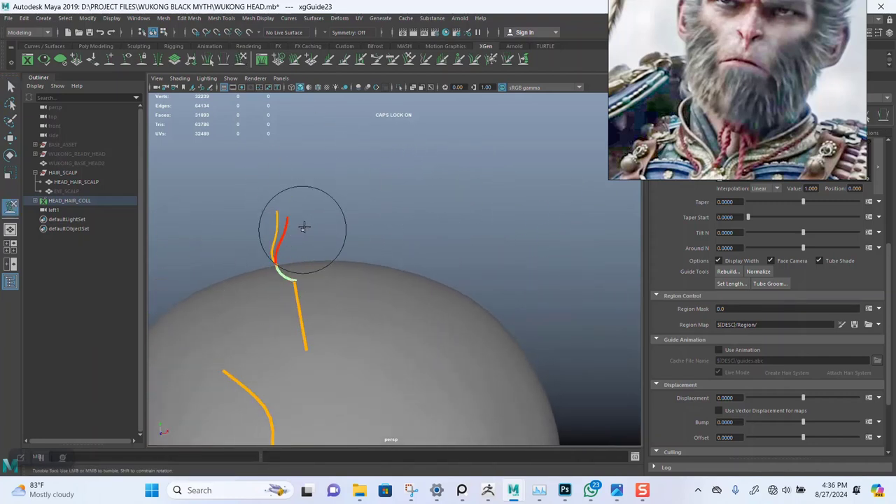
left_click_drag(316, 201, 304, 174)
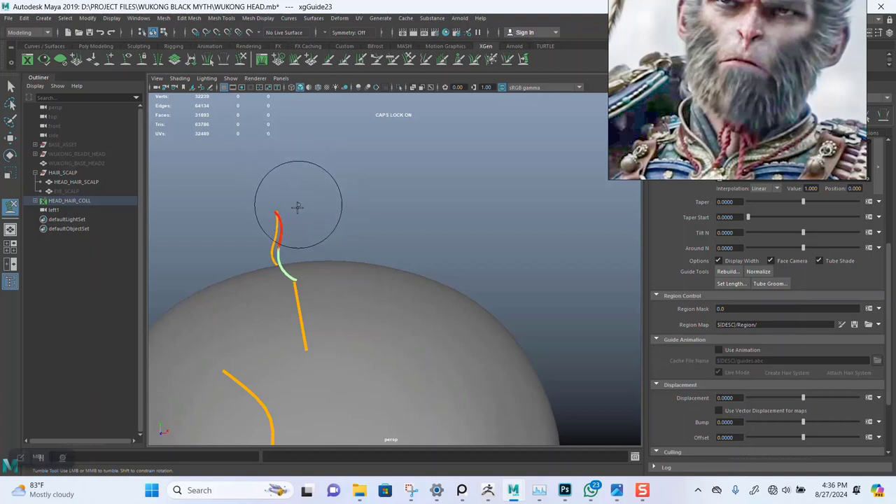
left_click_drag(297, 206, 400, 190, "alt")
- Sculpt the last straight guide at the front of the crown into an upright S-curve and save the scene
key("w")
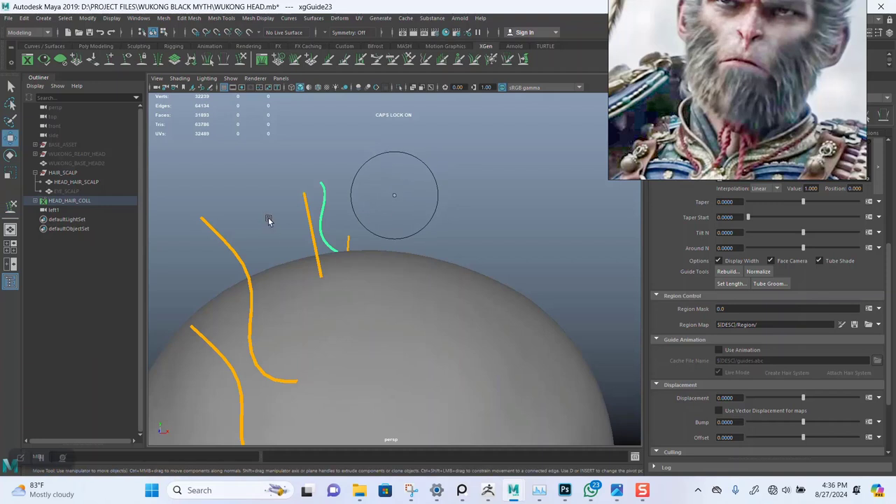
mouse_move(299, 162)
left_mouse_down("alt")
mouse_move(260, 194)
mouse_move(274, 189)
left_mouse_up("alt")
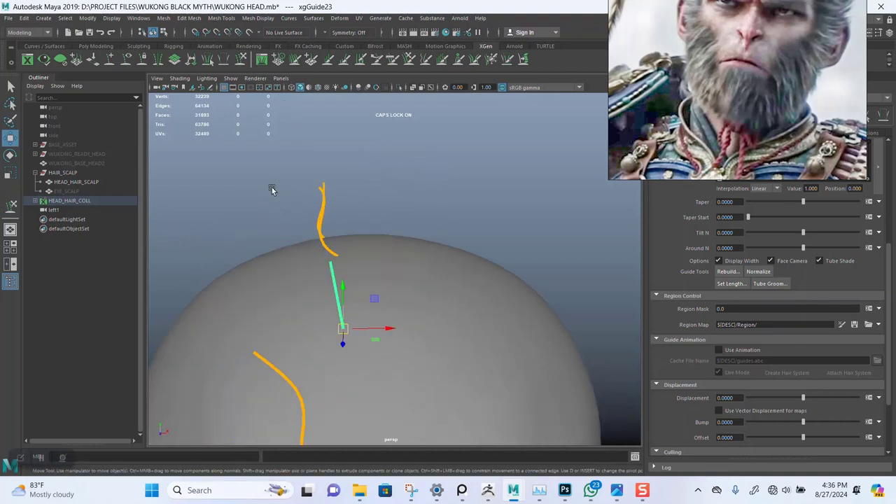
key("y")
left_click_drag(350, 216, 341, 193, "alt")
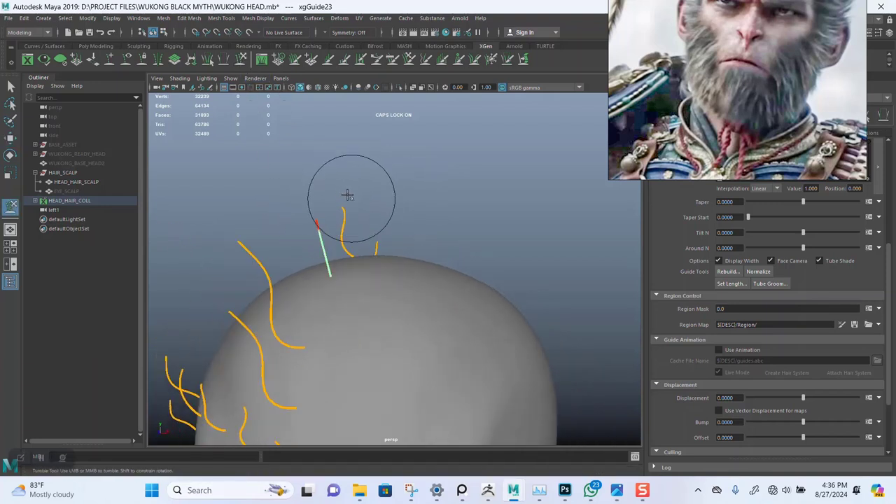
middle_click_drag(326, 252, 350, 232, "alt")
right_click_drag(350, 232, 410, 270, "alt")
left_click_drag(377, 255, 415, 236, "alt")
middle_click_drag(415, 236, 417, 266, "alt")
left_click_drag(366, 252, 336, 263)
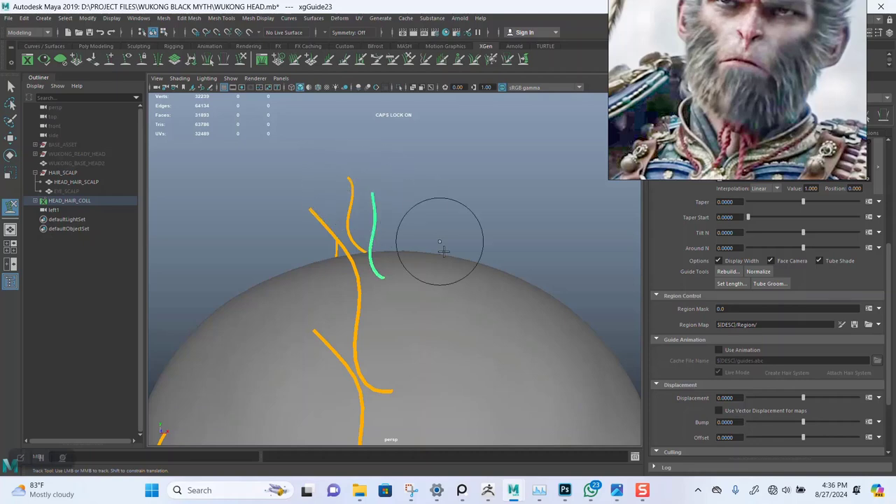
right_click_drag(440, 242, 413, 164, "alt")
mouse_move(416, 204)
left_mouse_down("alt")
mouse_move(445, 263)
mouse_move(550, 262)
mouse_move(496, 234)
left_mouse_up("alt")
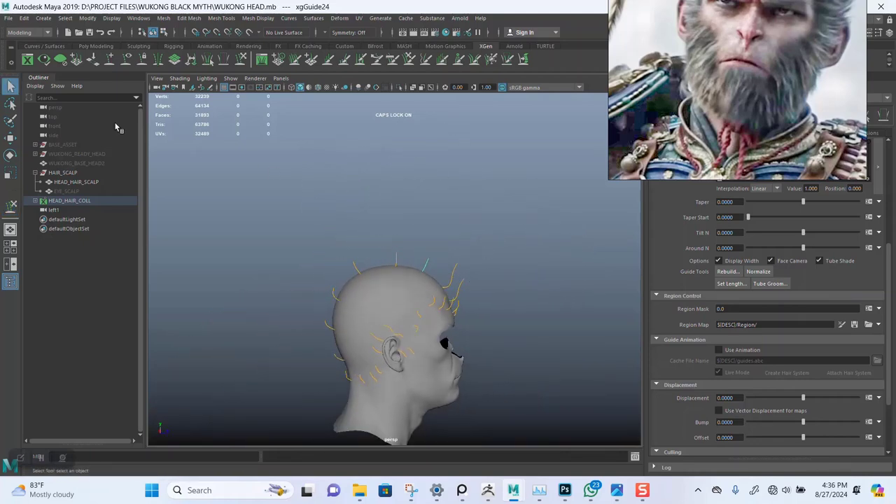
- Compare the guides with the reference image, select the three crown guides together and scale them up to lengthen the hair
left_click(208, 192)
right_click_drag(294, 231, 352, 248, "alt")
middle_click_drag(352, 248, 342, 195, "alt")
left_click_drag(343, 195, 354, 216, "alt")
left_click_drag(306, 186, 289, 196, "alt")
left_click_drag(382, 176, 353, 185, "alt")
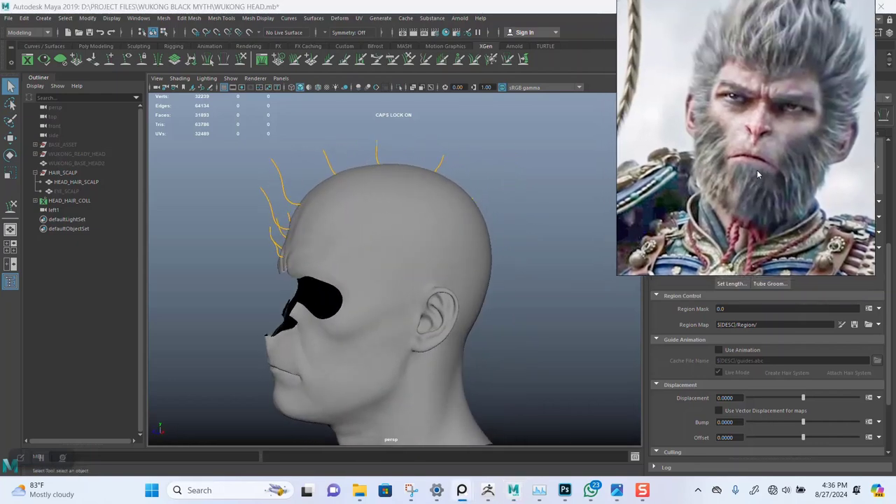
left_click_drag(369, 259, 327, 175, "alt")
left_click_drag(510, 201, 511, 200)
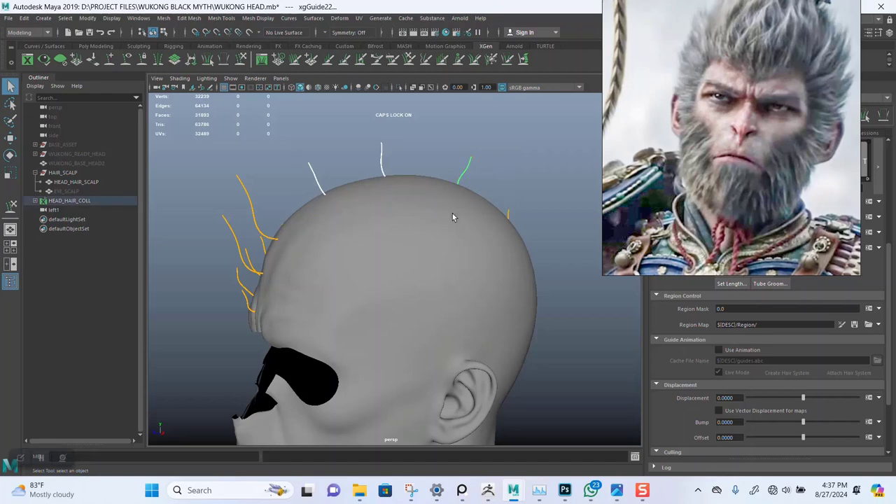
key("r")
mouse_move(455, 192)
left_mouse_down()
mouse_move(473, 203)
mouse_move(434, 217)
mouse_move(424, 208)
mouse_move(459, 201)
left_mouse_up()
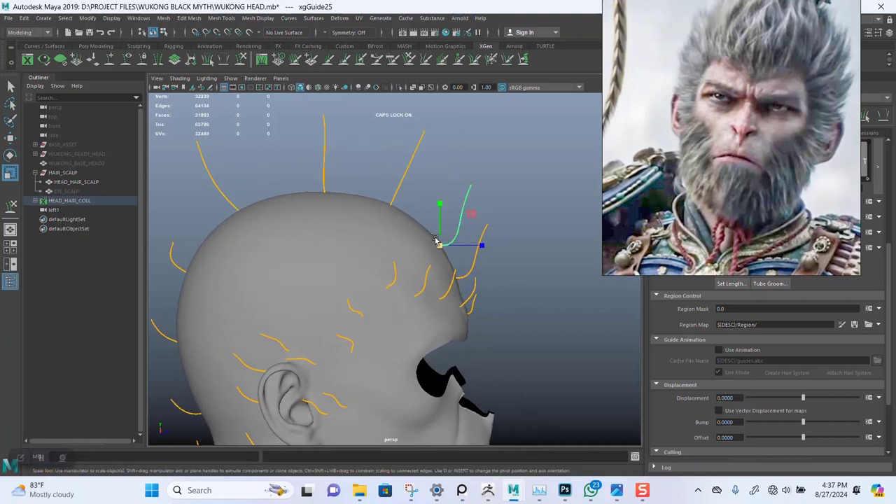
- Scale up the centre guide above the forehead and rotate it so that it stands more upright
left_click_drag(436, 240, 449, 248)
key("w")
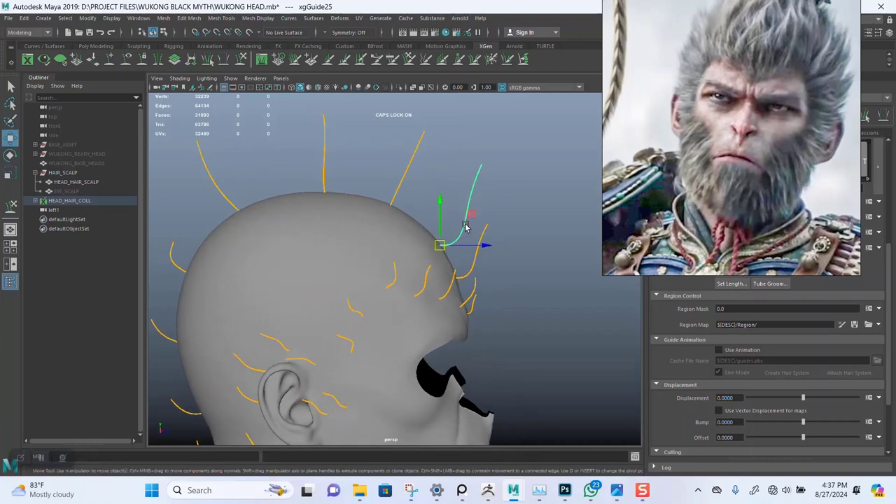
key("e")
left_click_drag(476, 215, 596, 156)
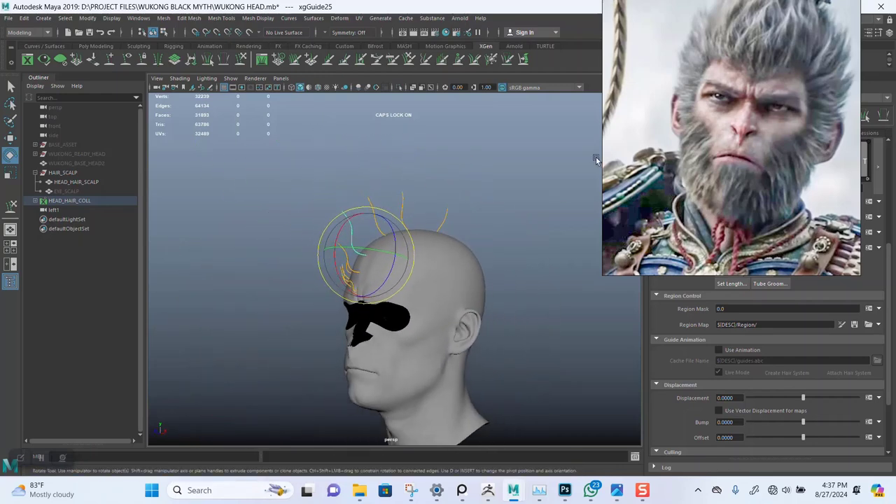
left_click_drag(520, 266, 486, 242, "alt")
right_click_drag(485, 242, 475, 264, "alt")
left_click_drag(475, 263, 453, 168, "alt")
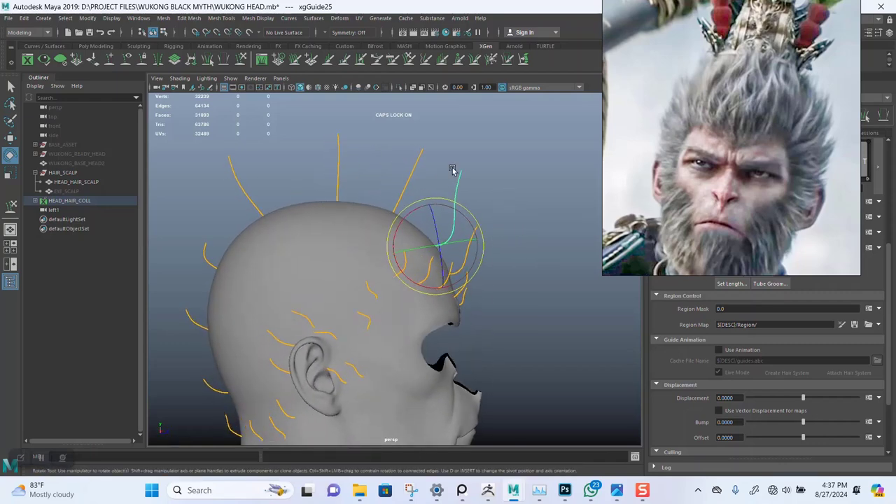
- Select the four guides down the back of the head and nape and scale them up to about 2.18
middle_click_drag(296, 160, 423, 128, "alt")
right_click_drag(325, 165, 301, 195, "alt")
left_click_drag(301, 196, 317, 228)
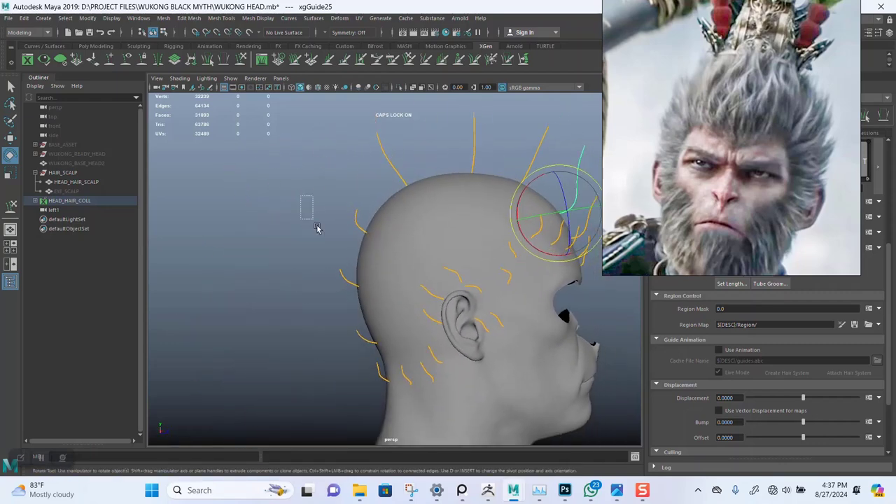
left_click_drag(383, 373, 388, 352)
key("r")
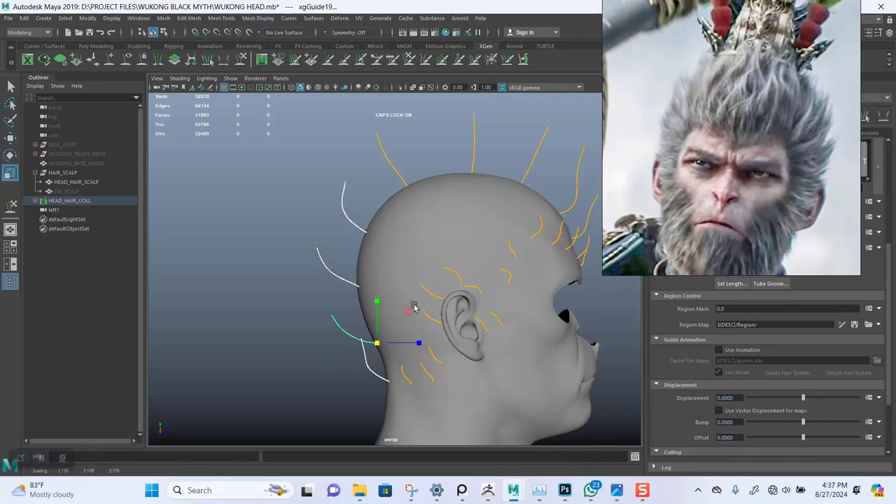
- Select the centre-line guides from the upper back of the head to the forehead and scale them up together
left_click_drag(414, 308, 376, 256, "alt")
middle_click_drag(406, 198, 430, 243, "alt")
right_click_drag(430, 244, 382, 205, "alt")
left_click_drag(402, 229, 403, 229)
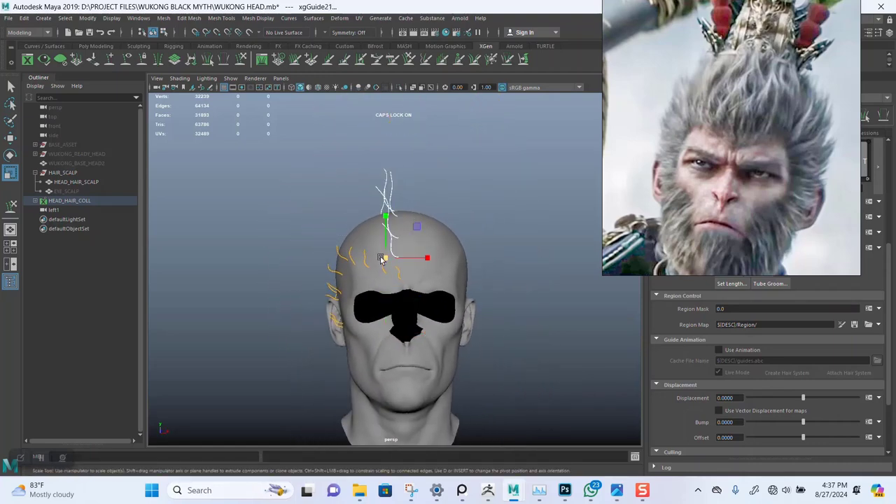
left_click_drag(380, 258, 401, 264)
- Select only the top and front crown guides and scale them up further, to about 4.24
left_click_drag(437, 198, 471, 193, "alt")
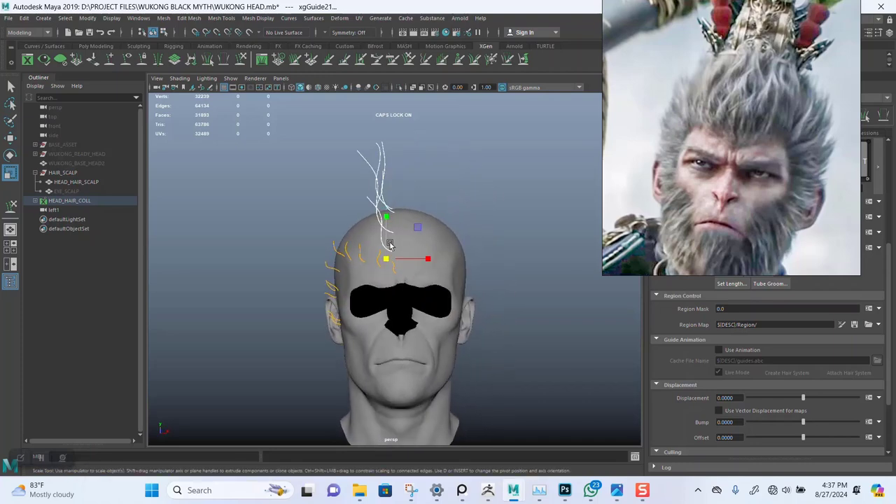
left_click_drag(390, 245, 336, 165, "alt")
left_click_drag(411, 221, 411, 222)
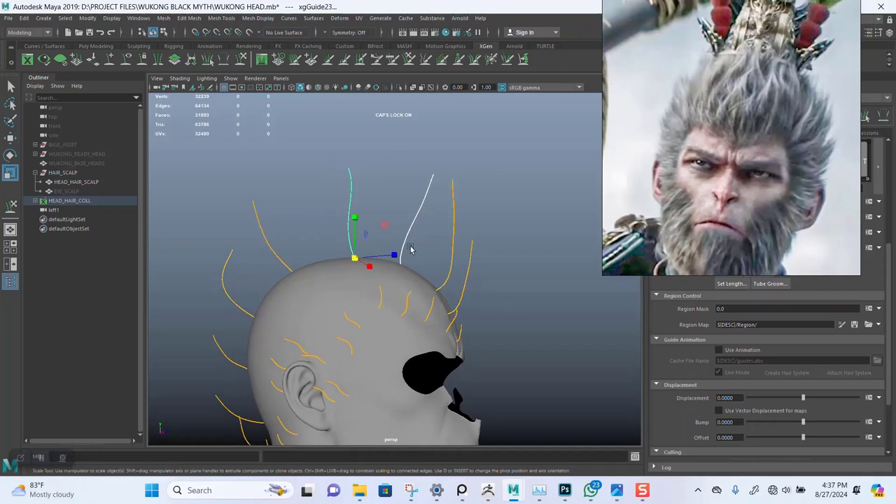
left_click_drag(354, 258, 362, 264)
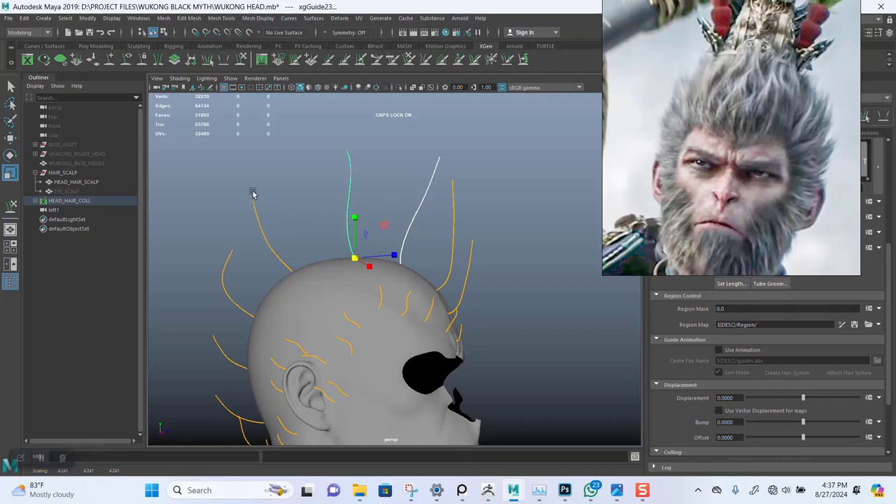
- Select only the guide at the front of the crown and adjust its scale separately from its neighbours
middle_click_drag(397, 201, 393, 190, "alt")
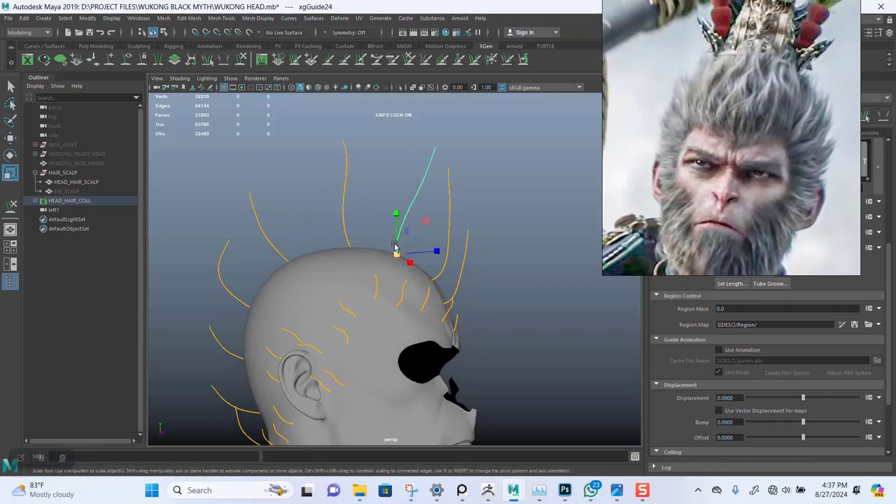
left_click_drag(396, 247, 400, 258)
left_click_drag(498, 212, 445, 217, "alt")
right_click_drag(445, 217, 480, 224, "alt")
left_click_drag(480, 224, 464, 265, "alt")
mouse_move(463, 264)
right_mouse_down("alt")
mouse_move(484, 244)
mouse_move(458, 250)
right_mouse_up("alt")
left_click_drag(459, 251, 420, 211, "alt")
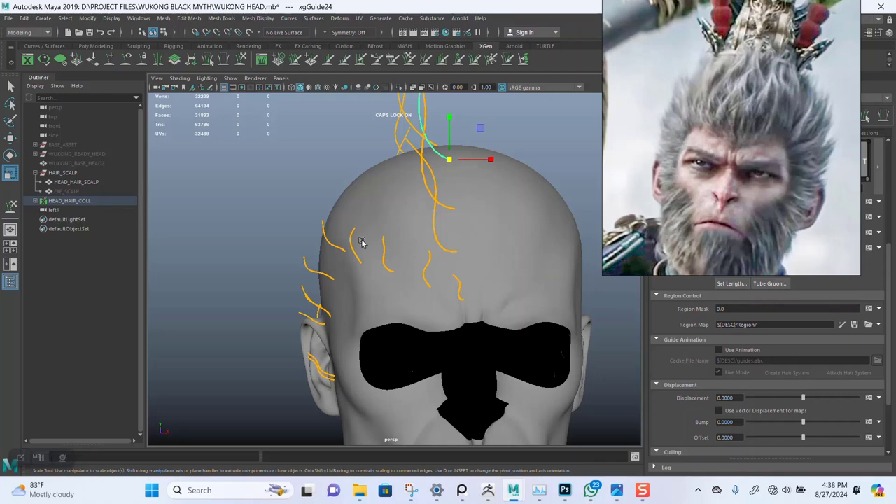
left_click_drag(361, 242, 404, 235, "alt")
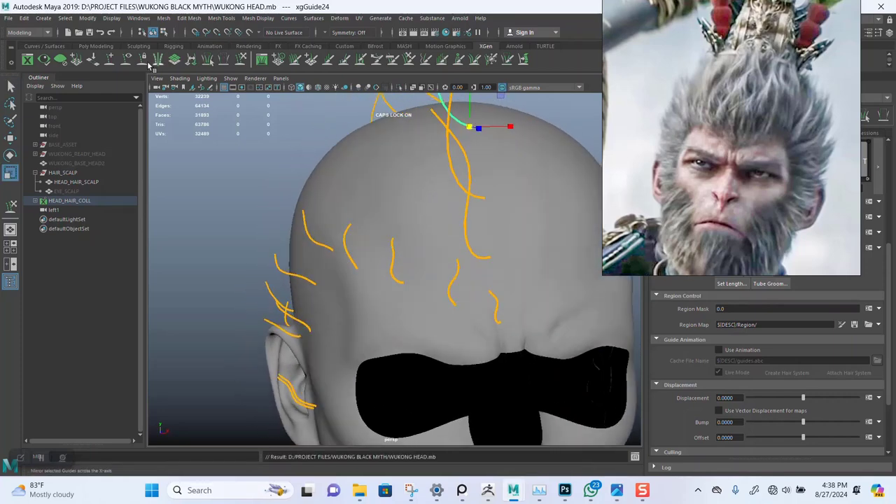
- Add new guides in a row beside the centre line, from above the forehead up to the crown
left_click(127, 59)
left_click(126, 60)
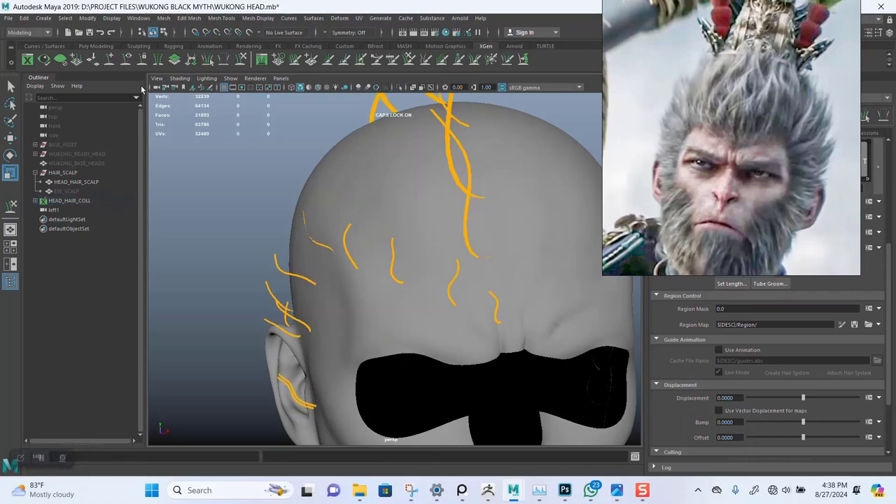
left_click_drag(352, 189, 412, 176, "alt")
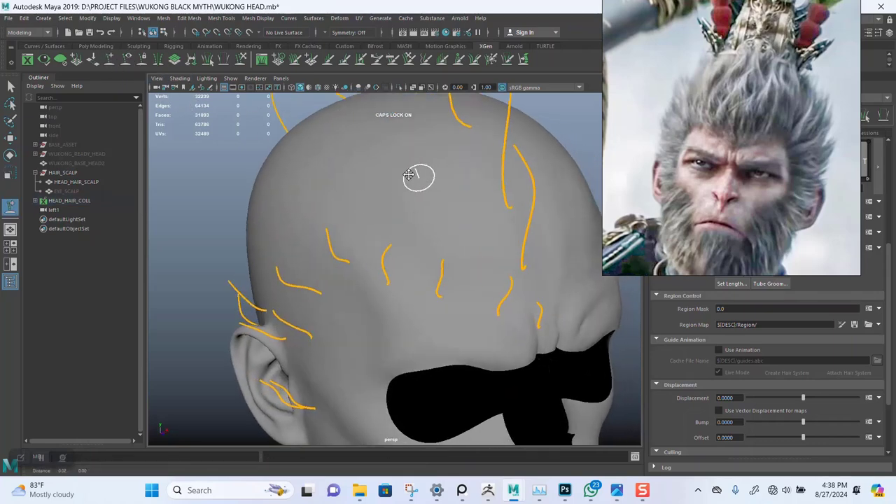
right_click_drag(412, 176, 436, 236, "alt")
left_click_drag(436, 236, 421, 202, "alt")
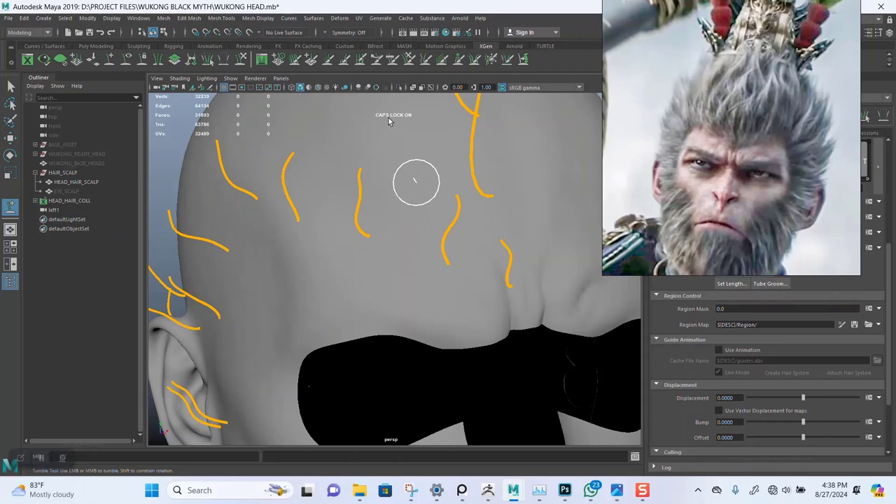
left_click(411, 199)
left_click_drag(411, 206, 413, 269, "alt")
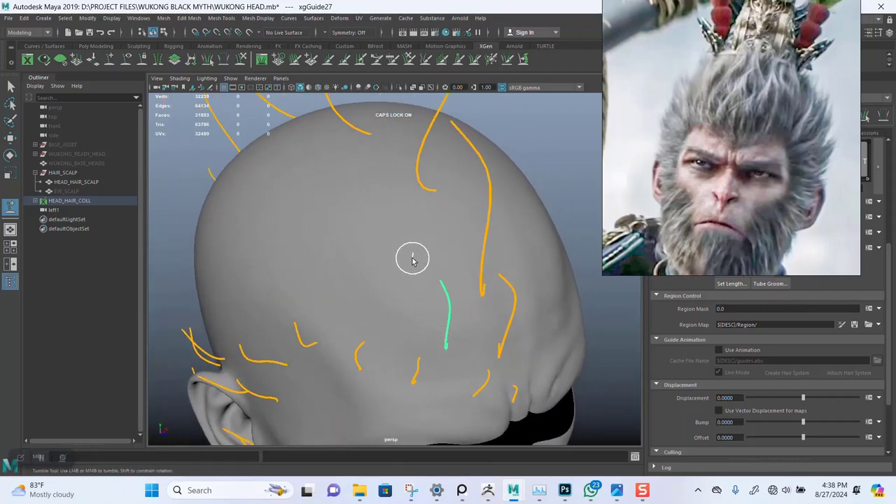
left_click(412, 260)
left_click(355, 189)
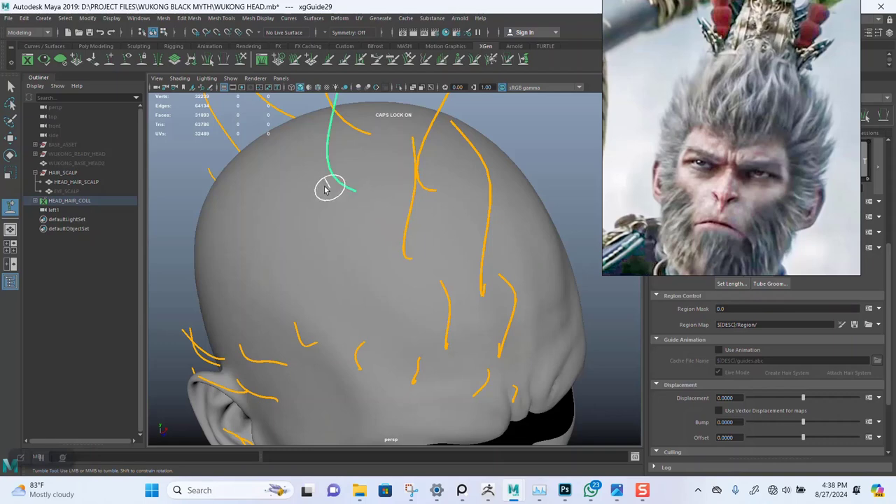
left_click(292, 159)
- Continue the row beside the centre line with four more guides, from behind the crown down the upper back of the head
left_click_drag(325, 201, 410, 182, "alt")
middle_click_drag(386, 180, 441, 185, "alt")
right_click_drag(441, 185, 353, 188, "alt")
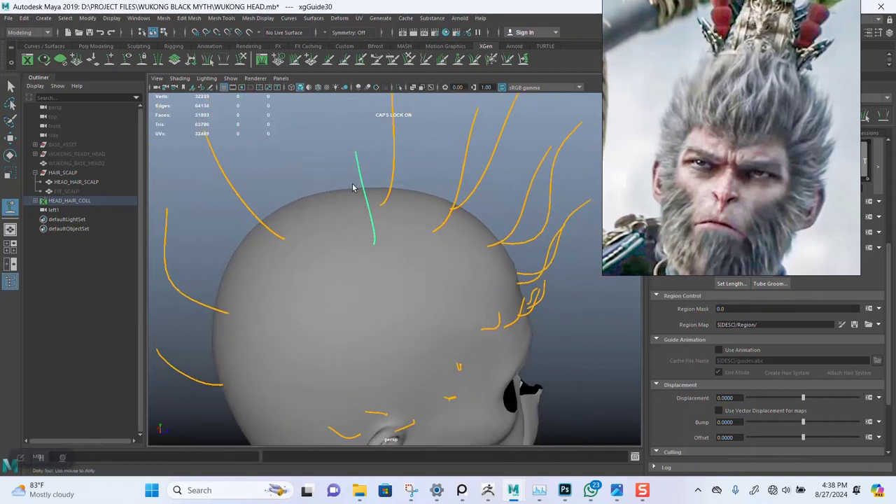
left_click_drag(353, 187, 375, 198, "alt")
left_click(358, 270)
middle_click_drag(366, 240, 391, 178, "alt")
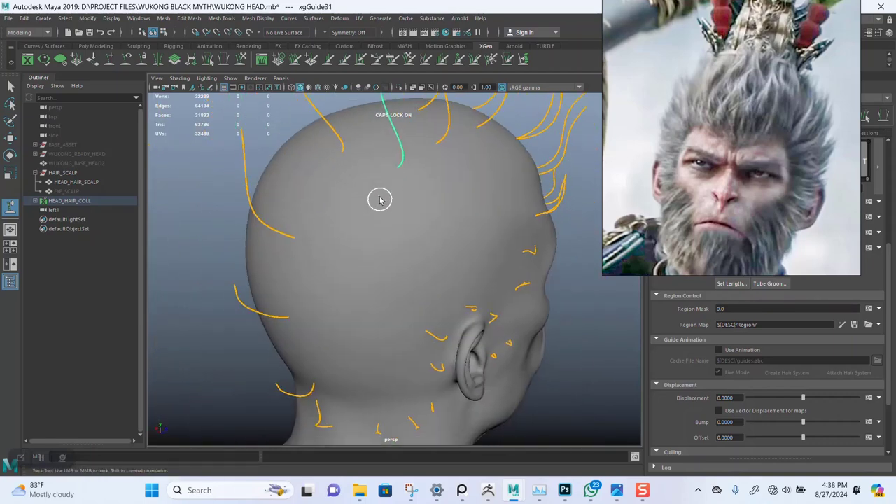
left_click(385, 171)
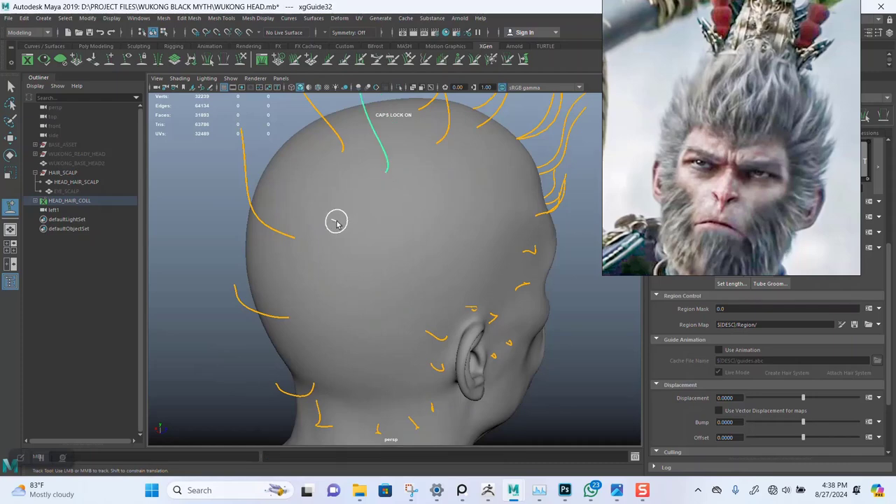
left_click(336, 222)
left_click_drag(331, 244, 367, 180, "alt")
left_click(366, 180)
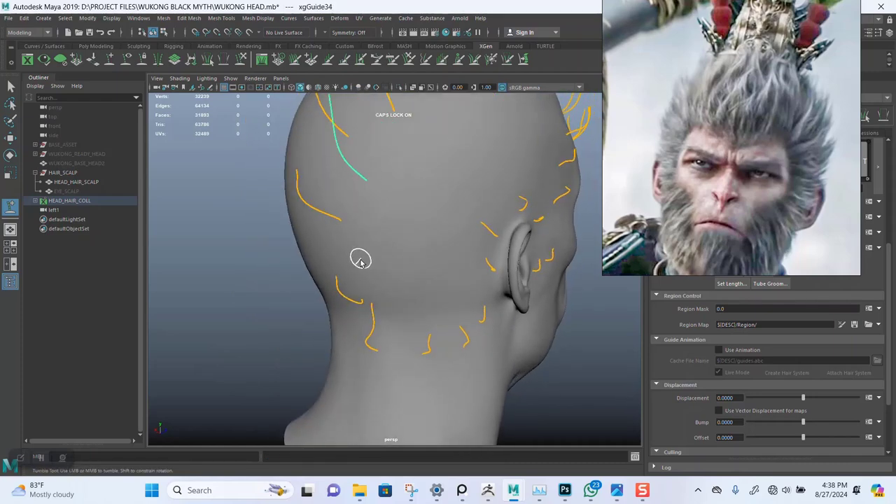
- Add three guides across the lower back of the head, running from near the centre line towards the ear
left_click(366, 264)
left_click_drag(367, 264, 414, 303, "alt")
left_click(415, 302)
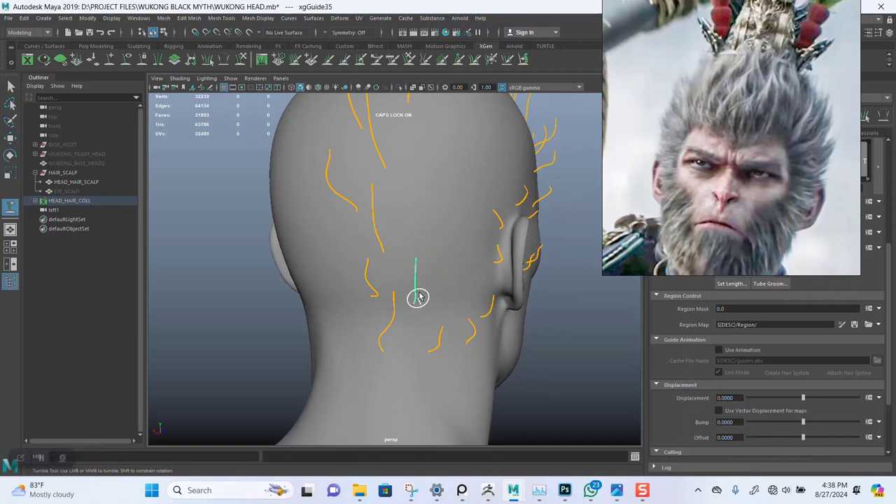
left_click_drag(446, 278, 362, 273, "alt")
left_click(363, 273)
- Select the three short guides on the side of the nape below the ear and scale them up together
key("q")
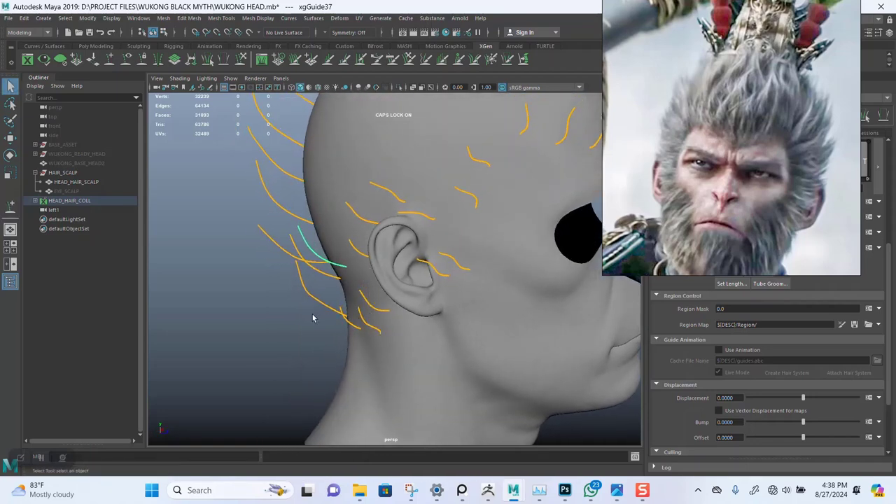
left_click_drag(314, 318, 351, 308, "alt")
left_click_drag(384, 335, 395, 329)
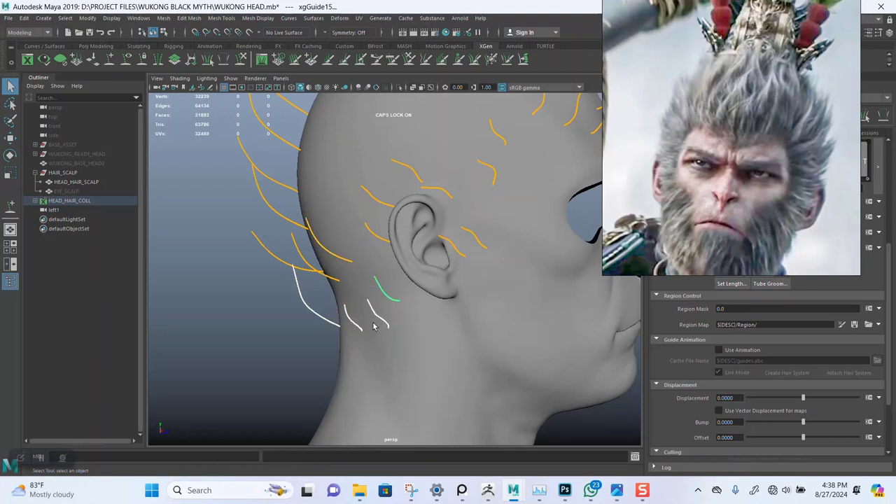
key("r")
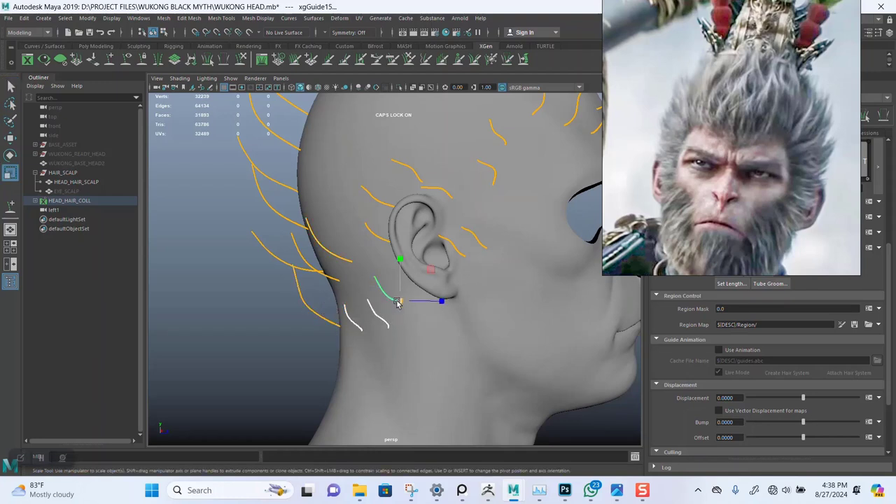
left_click_drag(396, 302, 358, 277)
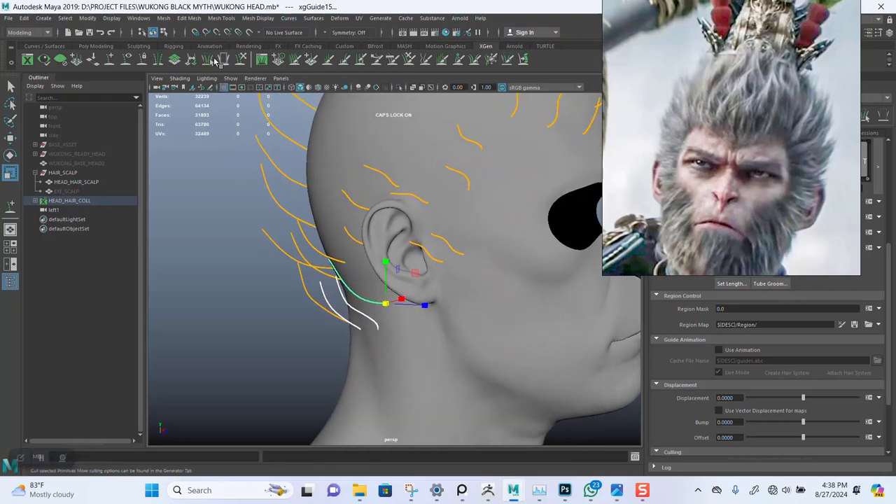
- Add another row of four guides further out on the side, from the mid back of the head up towards the crown
left_click(110, 60)
mouse_move(387, 199)
left_mouse_down("alt")
mouse_move(423, 204)
mouse_move(370, 258)
mouse_move(394, 220)
mouse_move(387, 212)
left_mouse_up("alt")
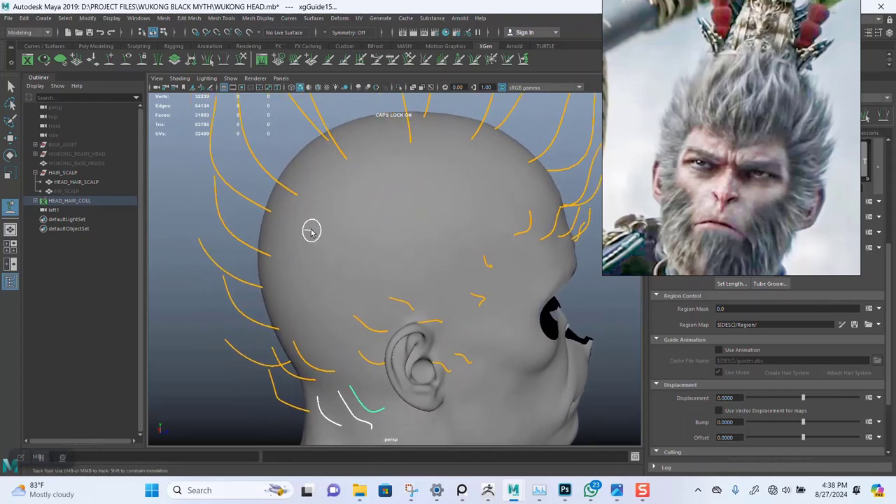
left_click_drag(308, 235, 360, 266, "alt")
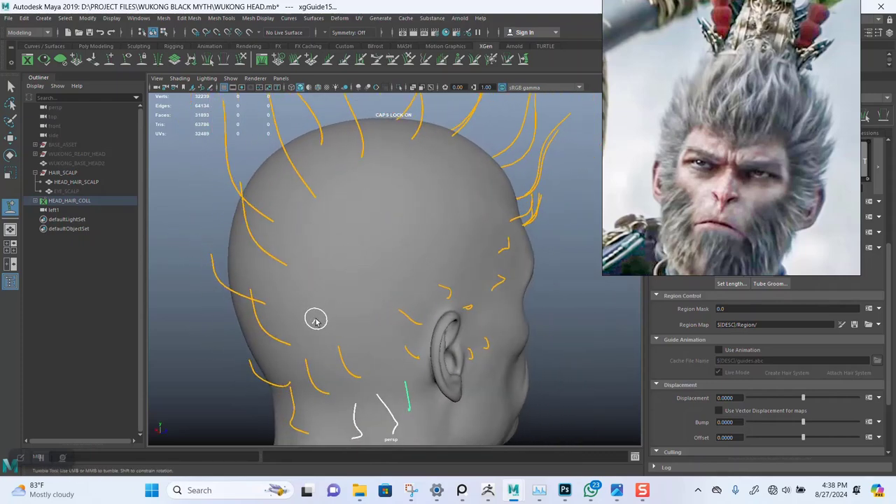
left_click(331, 270)
left_click(329, 256)
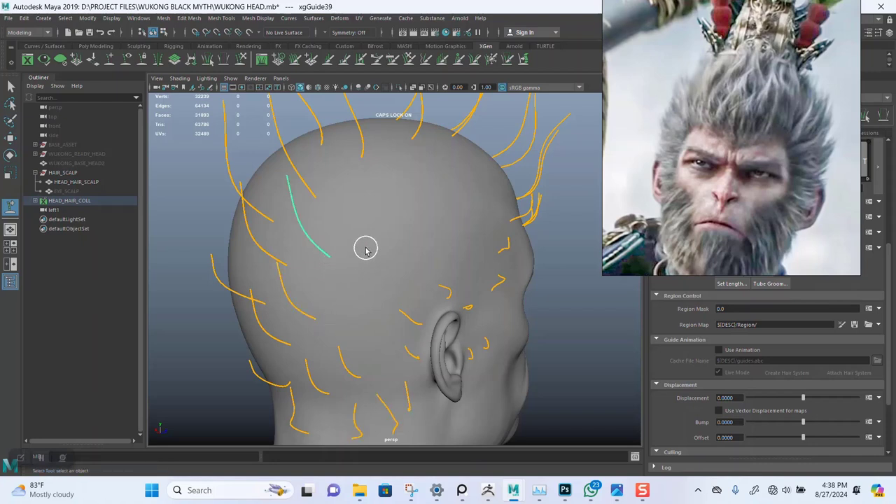
left_click(357, 209)
left_click(413, 184)
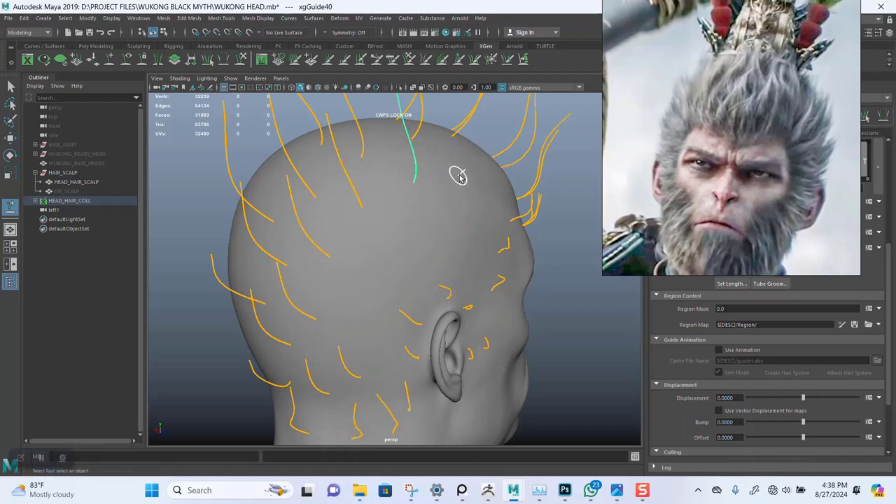
- Extend the outer guide row forwards along the upper side of the head and place another guide above the temple
left_click(466, 167)
mouse_move(503, 185)
left_mouse_down("alt")
mouse_move(434, 212)
mouse_move(506, 194)
left_mouse_up("alt")
left_click(505, 195)
left_click(452, 223)
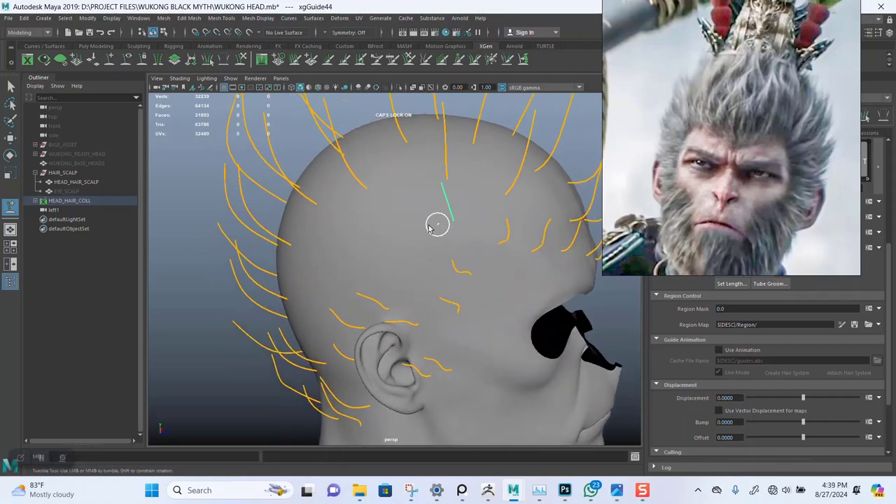
- Fill the bare scalp above and behind the ear with five more guides
left_click(382, 235)
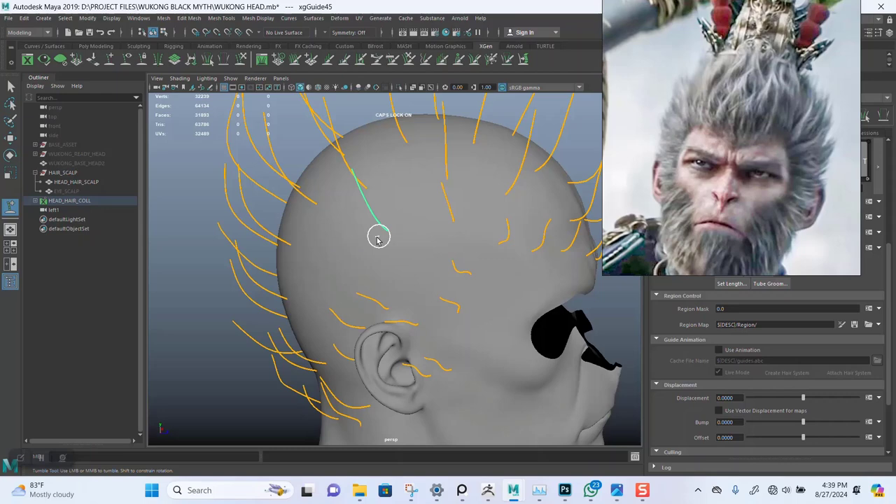
left_click(341, 244)
left_click(309, 284)
left_click_drag(329, 320, 408, 273, "alt")
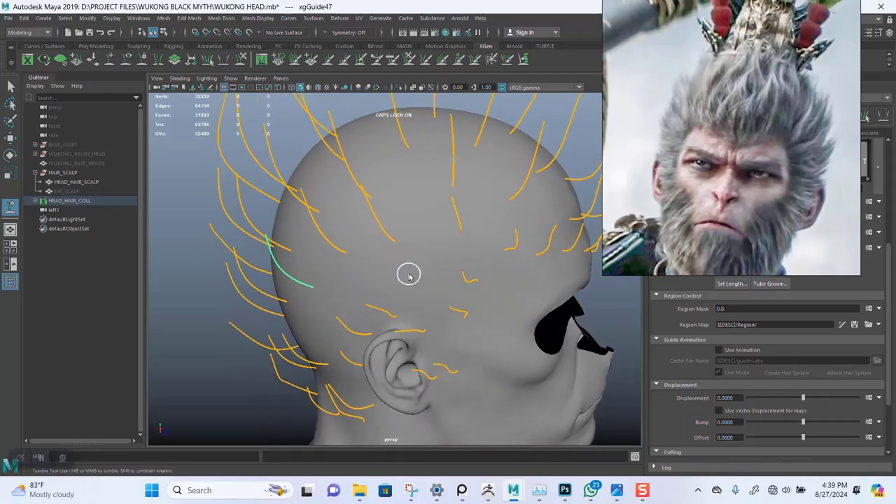
left_click(353, 294)
left_click_drag(352, 294, 378, 320, "alt")
left_click(360, 320)
- Review the guide coverage from the side and front of the head and save the scene
scroll(420, 280, "down", 3)
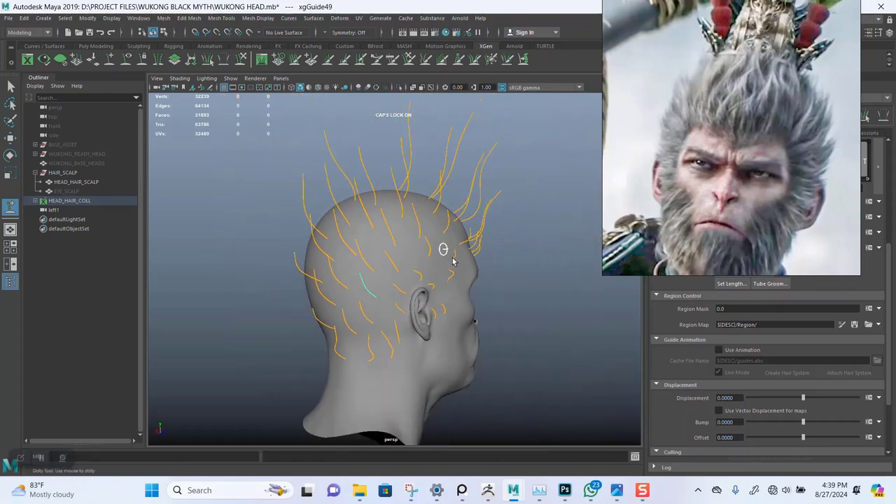
left_click_drag(444, 250, 322, 268, "alt")
left_click_drag(393, 272, 392, 245, "alt")
scroll(360, 236, "up", 3)
scroll(387, 259, "down", 3)
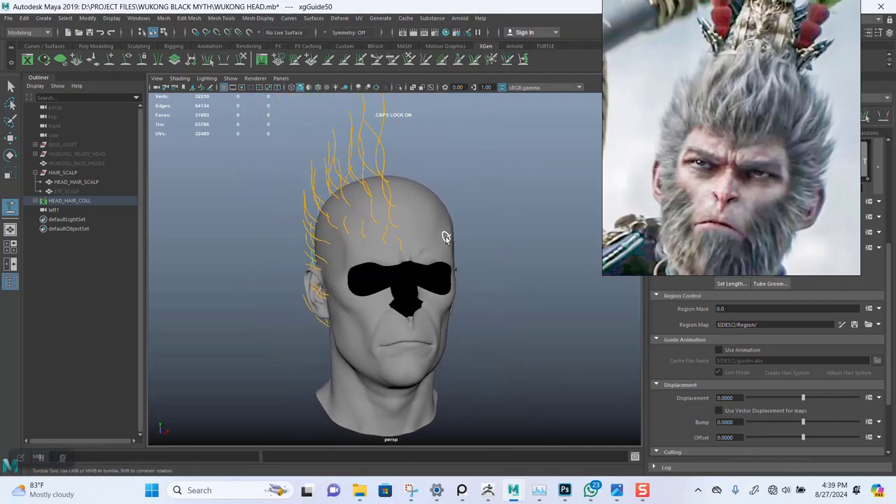
scroll(446, 238, "up", 2)
left_click_drag(446, 238, 490, 254, "alt")
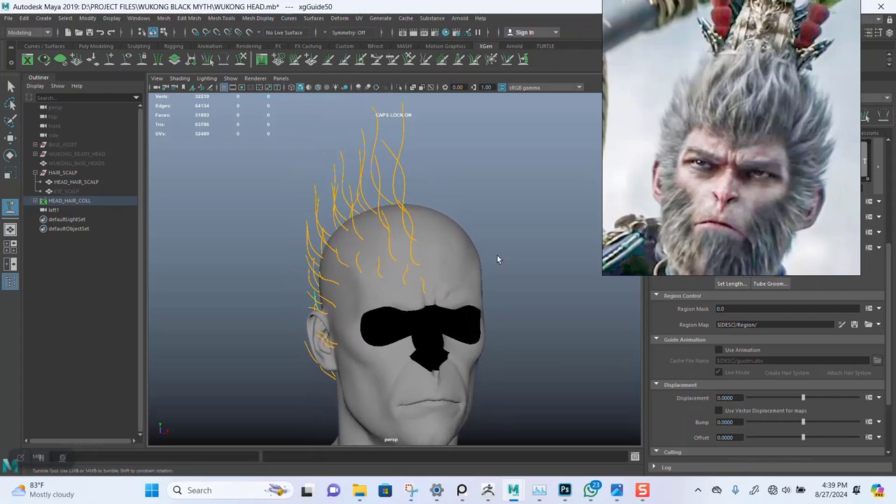
key("ctrl+s")
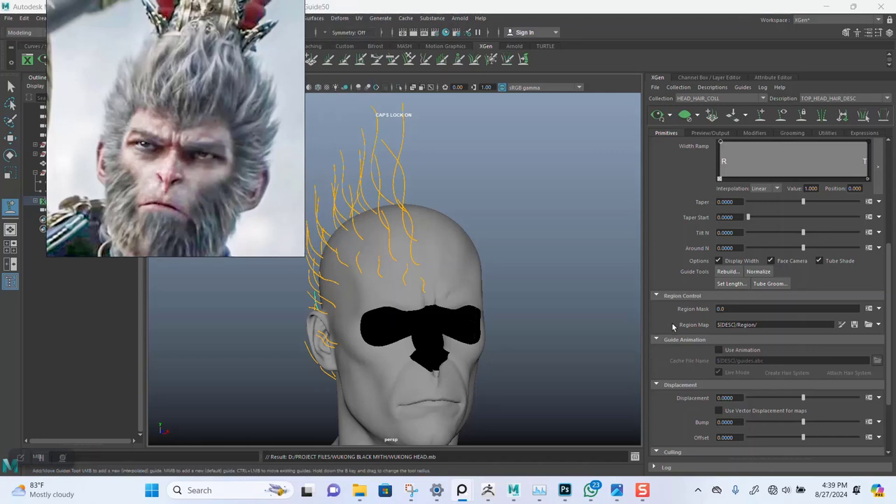
- Preview the generated hair with the Only primitives in the view option turned off, and save the scene
scroll(722, 300, "up", 5)
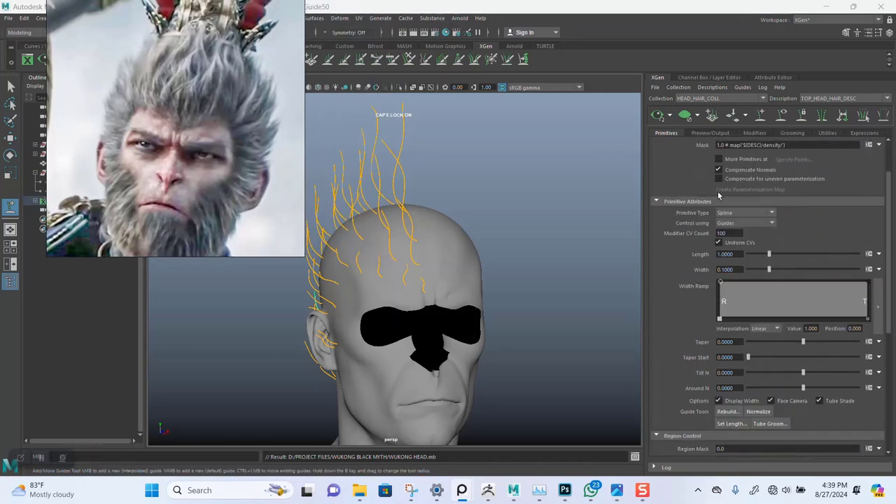
left_click(712, 134)
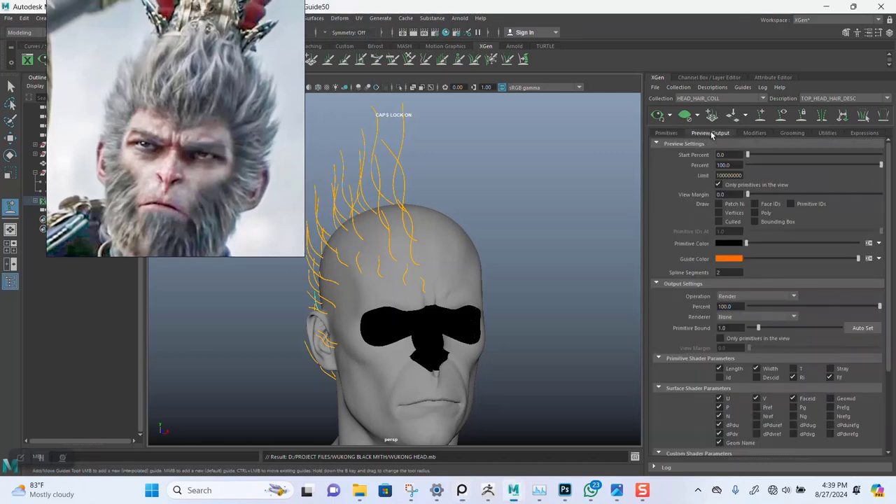
left_click(718, 185)
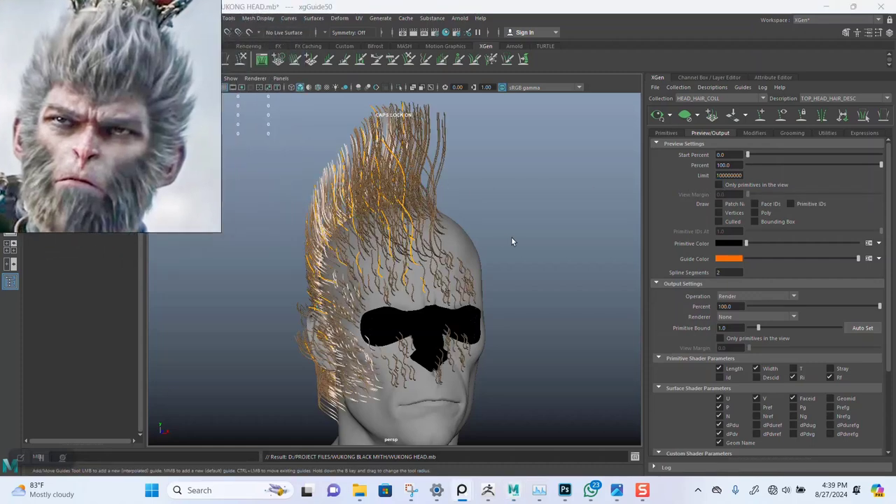
scroll(525, 234, "up", 2)
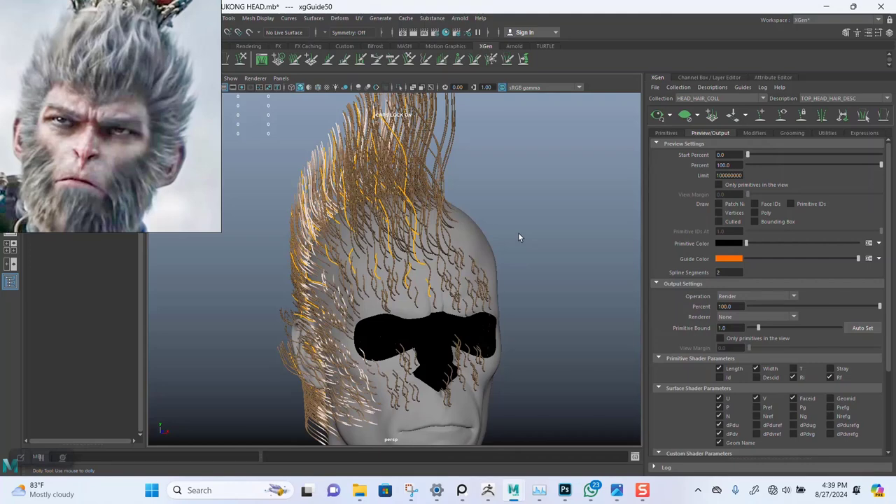
key("ctrl+s")
- Switch to File Explorer and open the wecht text file from the Desktop folder
left_click(666, 133)
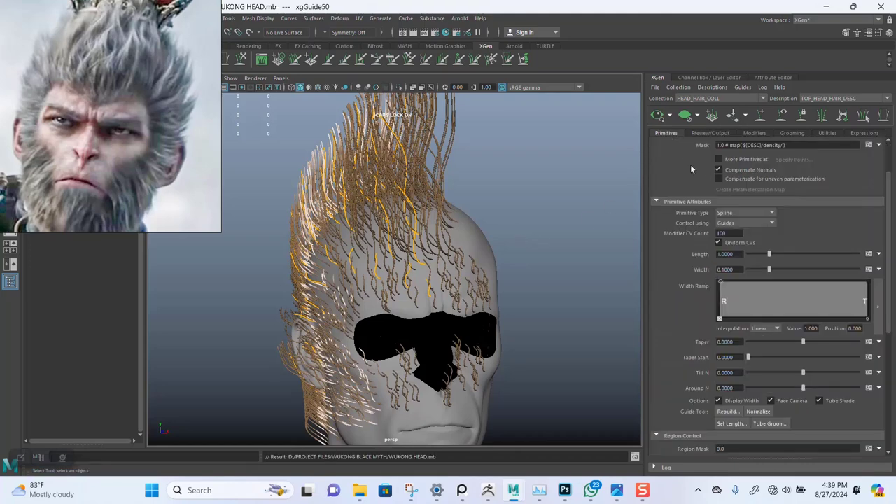
key("y")
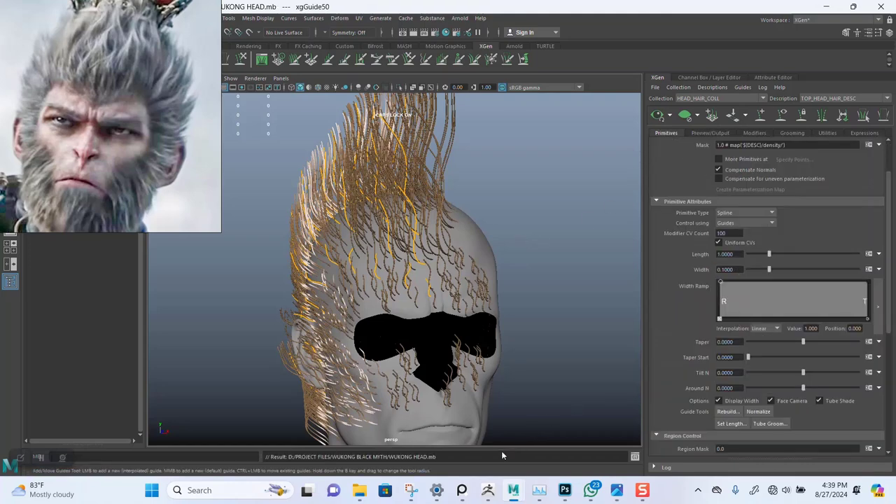
mouse_move(360, 492)
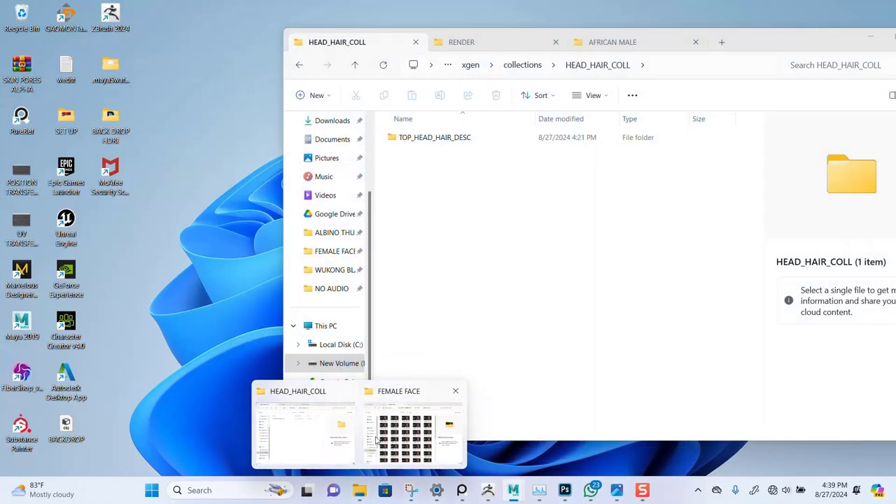
left_click(381, 441)
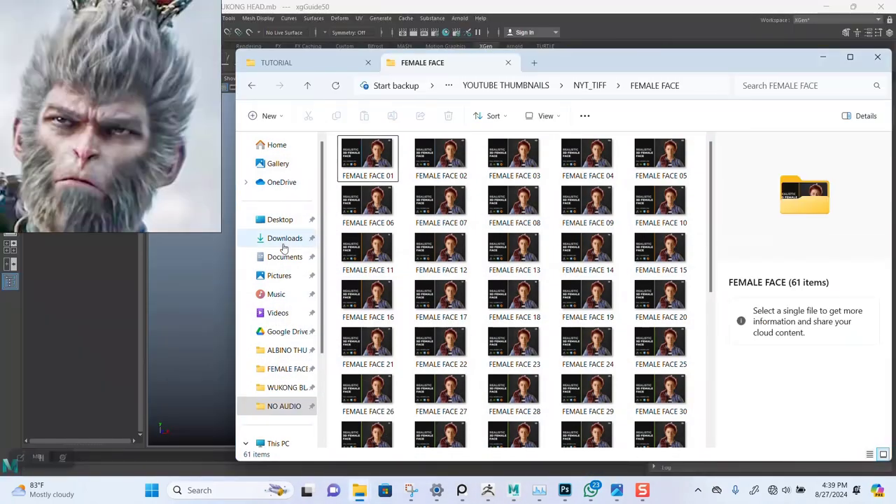
left_click(280, 219)
double_click(615, 258)
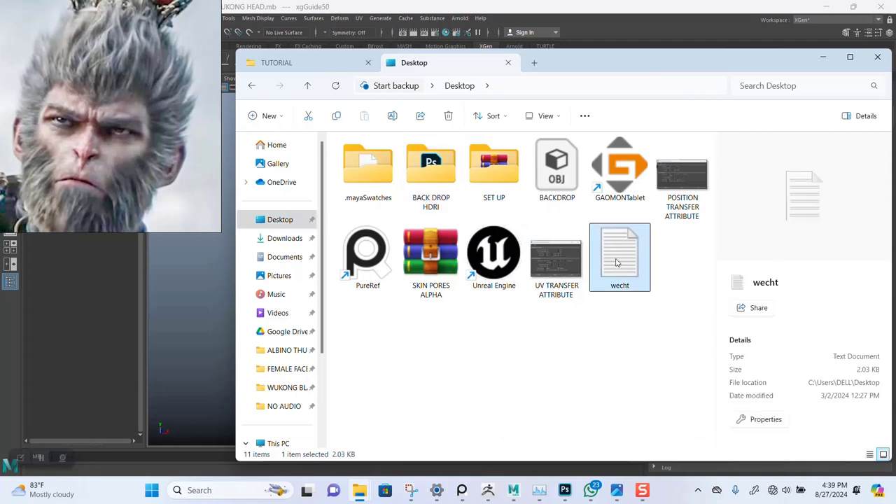
left_click(659, 21)
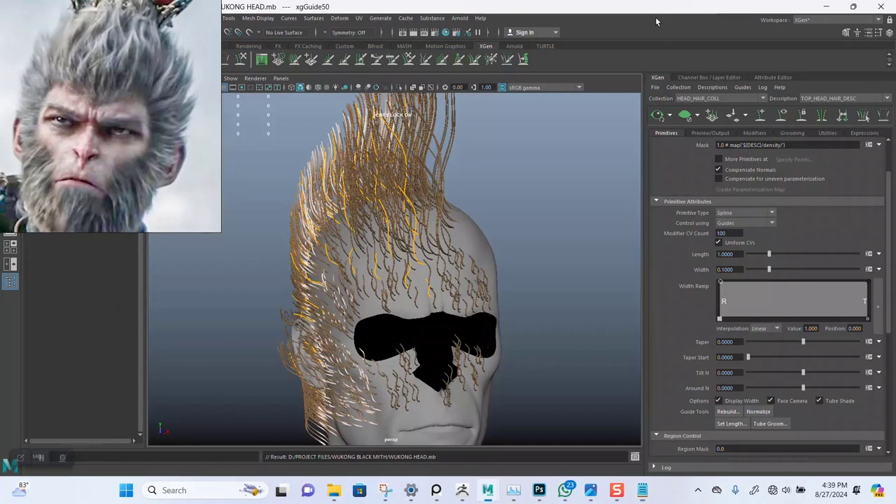
- Look up the XGen settings in the wecht notes and set the primitive width to 0.015
left_click(641, 490)
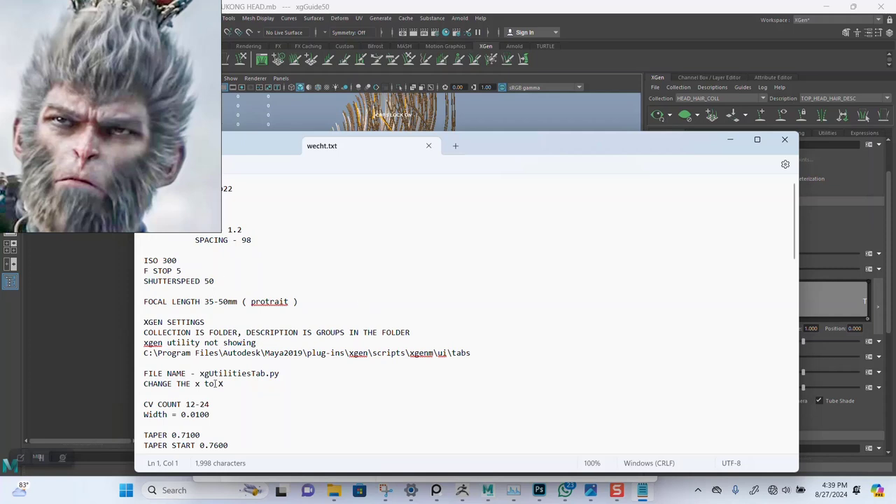
scroll(214, 385, "down", 3)
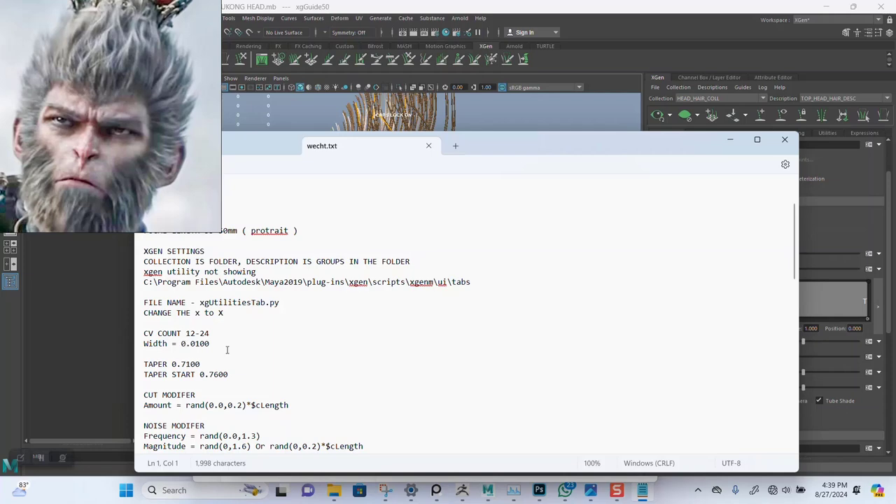
left_click(730, 140)
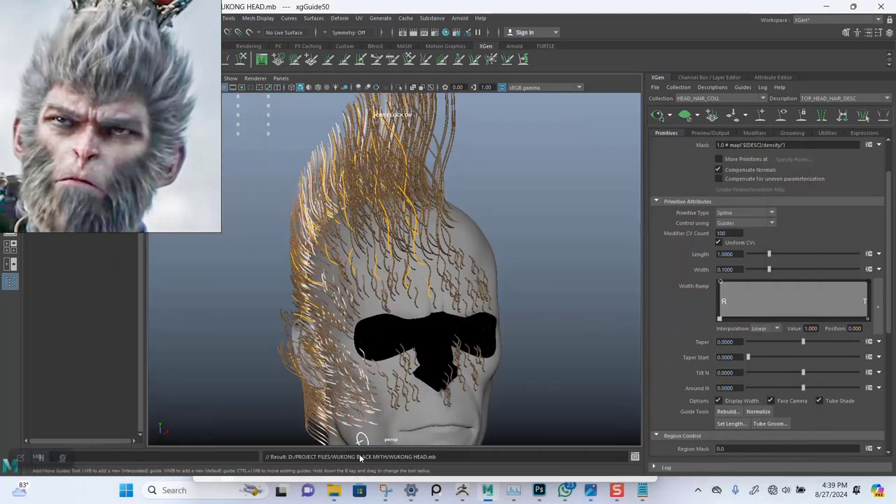
left_click(641, 492)
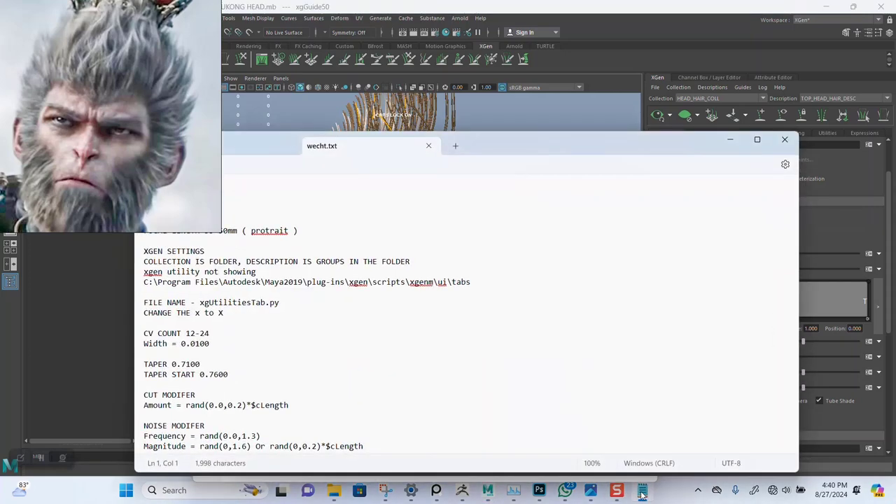
left_click(642, 492)
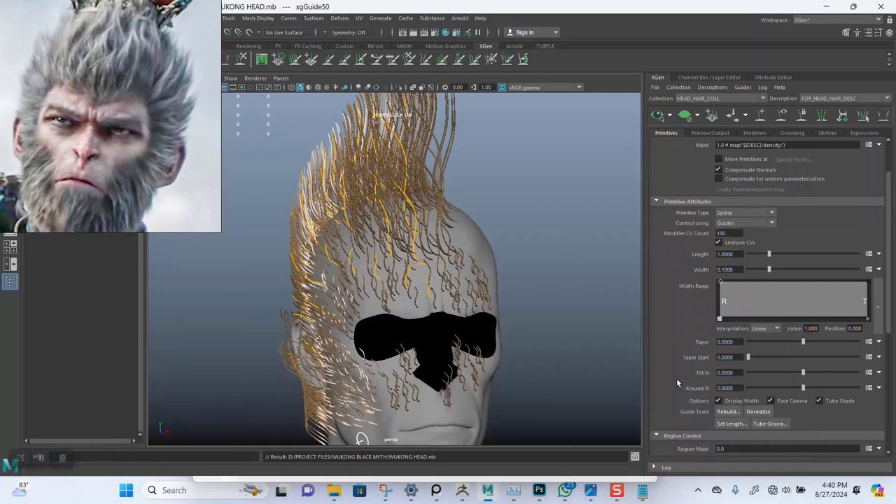
left_click(735, 269)
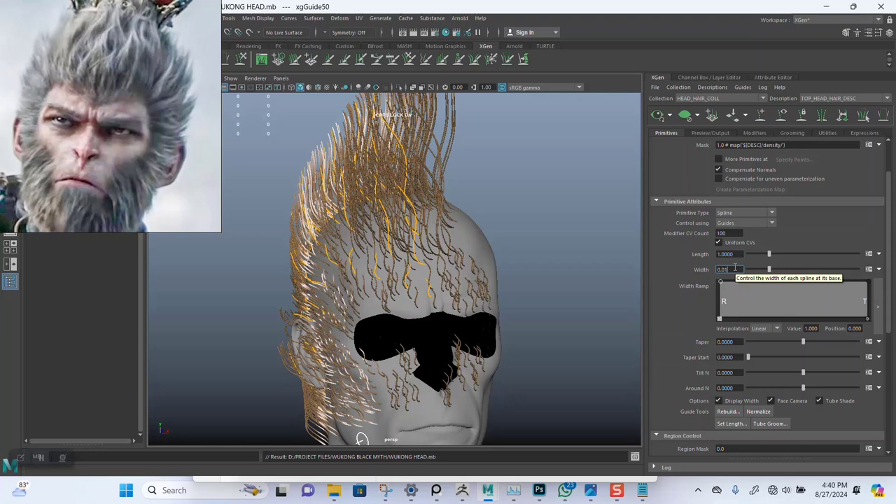
key("Return")
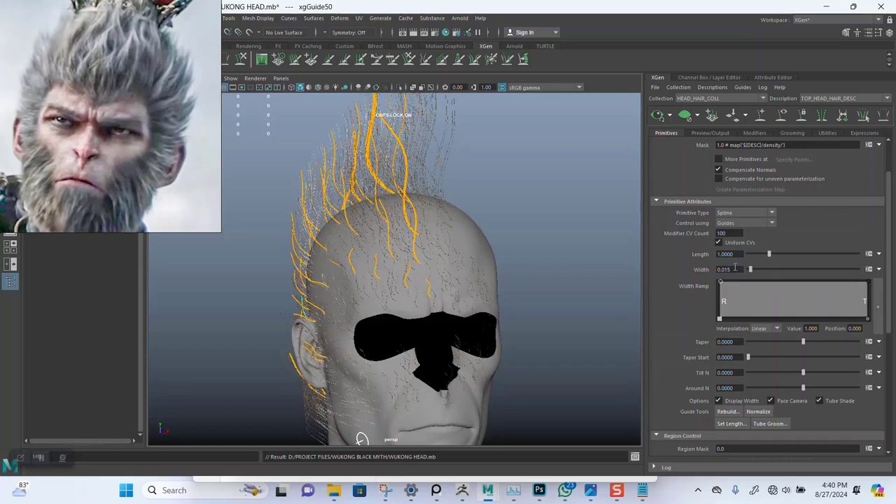
- Examine the thinned hair across the scalp, forehead and sides of the head, both close up and from farther away
right_click_drag(385, 239, 430, 320, "alt")
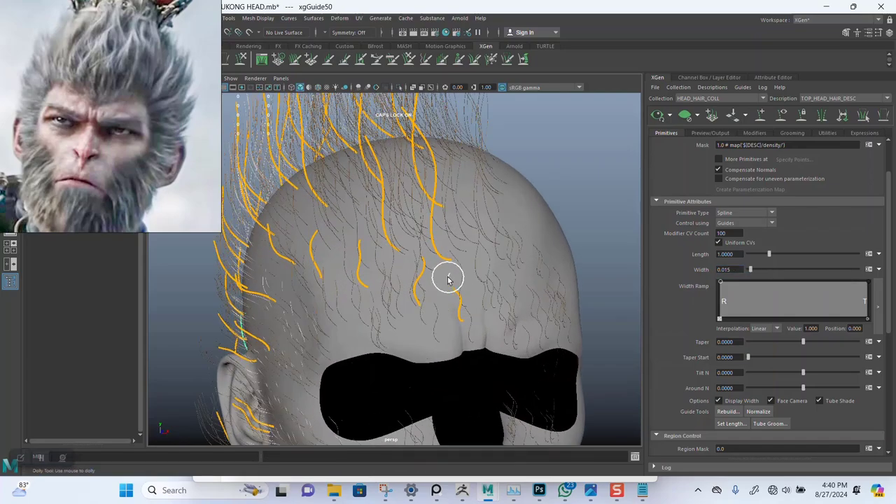
left_click_drag(451, 248, 460, 263, "alt")
right_click_drag(488, 269, 460, 244, "alt")
middle_click_drag(477, 286, 528, 275, "alt")
right_click_drag(528, 275, 456, 255, "alt")
mouse_move(455, 255)
left_mouse_down("alt")
mouse_move(584, 260)
mouse_move(484, 266)
mouse_move(460, 262)
mouse_move(466, 250)
left_mouse_up("alt")
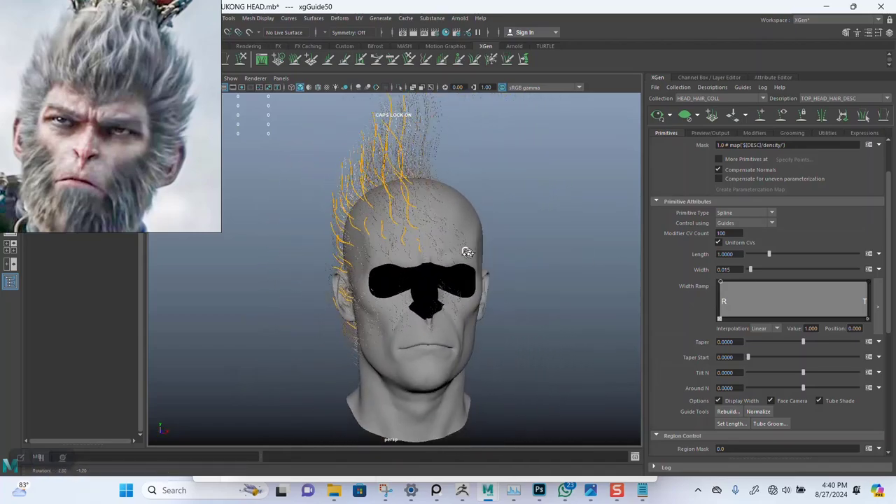
right_click_drag(467, 250, 470, 261, "alt")
mouse_move(470, 261)
left_mouse_down("alt")
mouse_move(466, 238)
mouse_move(460, 257)
mouse_move(428, 254)
mouse_move(470, 243)
mouse_move(472, 270)
mouse_move(466, 246)
mouse_move(462, 266)
left_mouse_up("alt")
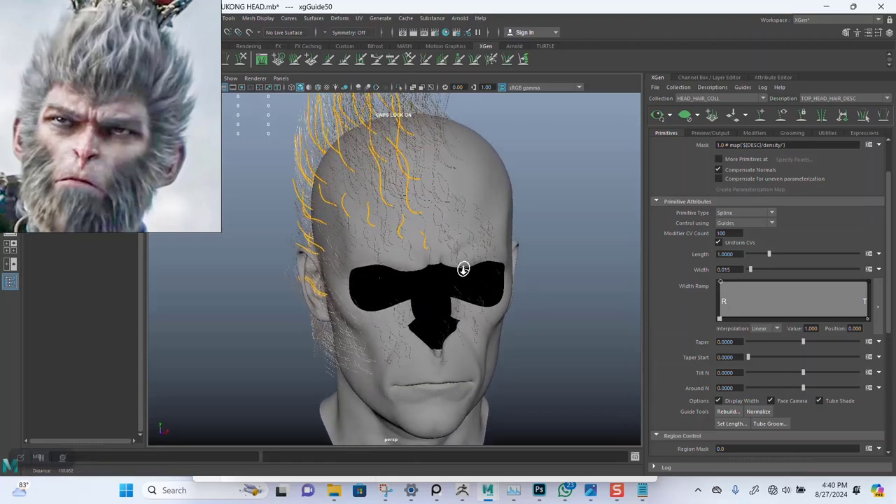
right_click_drag(462, 266, 472, 260, "alt")
left_click_drag(502, 257, 483, 221, "alt")
right_click_drag(483, 221, 620, 245, "alt")
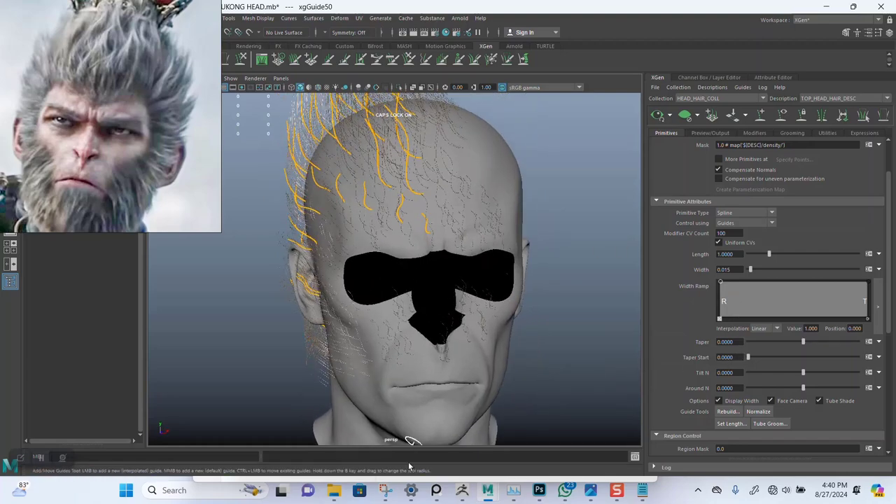
- Look up the taper values in the wecht notes and set Taper to 0.71 and Taper Start to 0.76
left_click(638, 492)
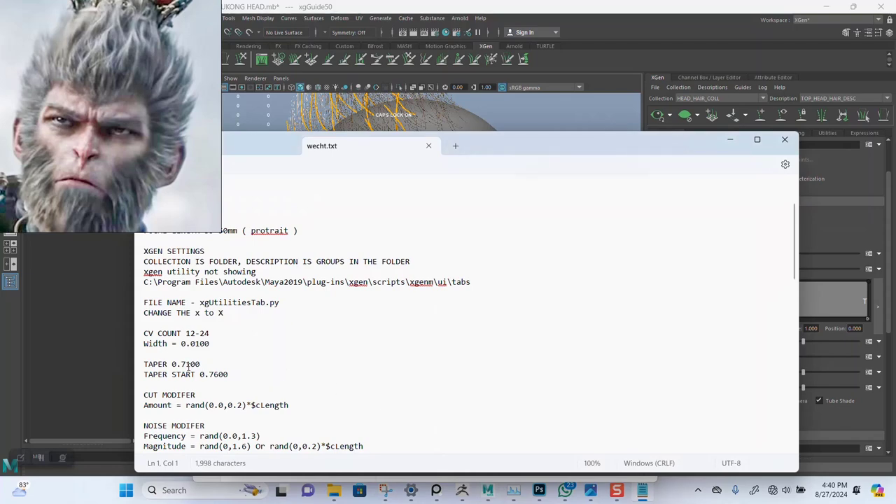
left_click(731, 139)
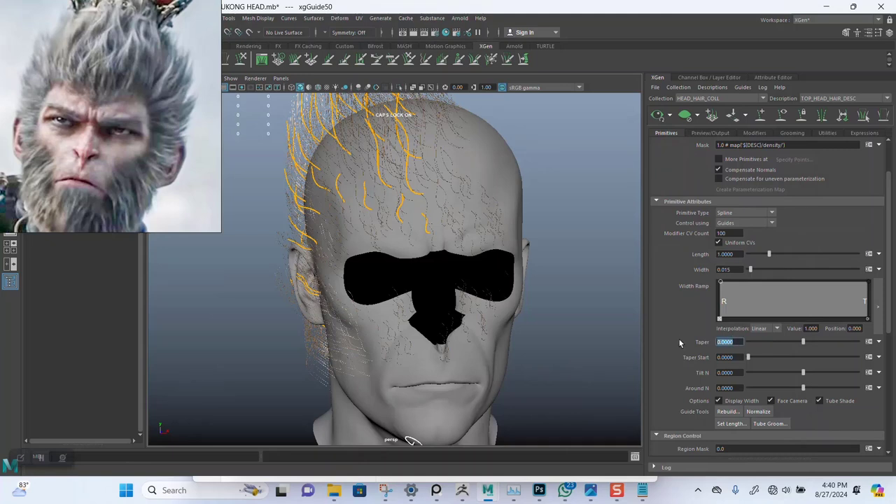
type("0.71")
key("Tab")
key("0")
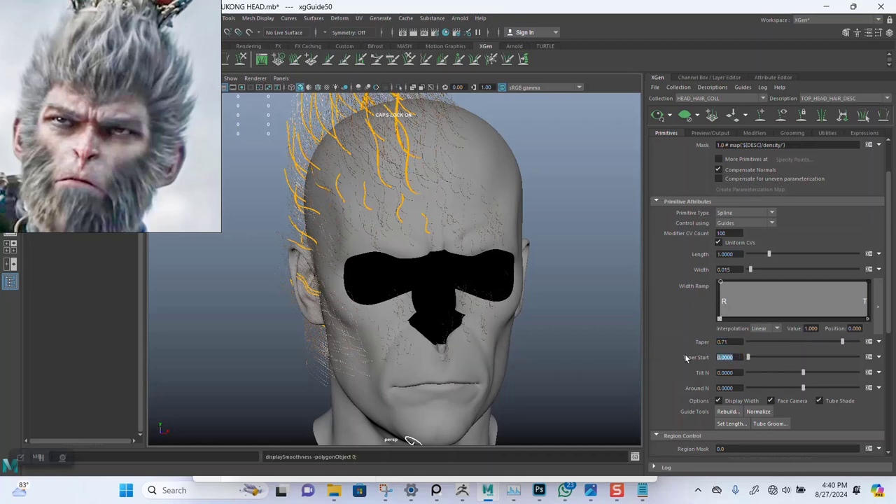
key("6")
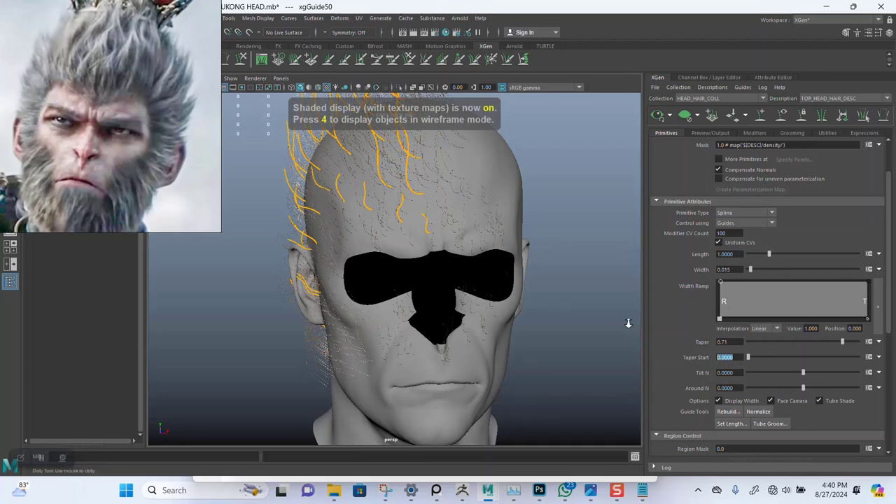
scroll(626, 326, "up", 1)
left_click(730, 357)
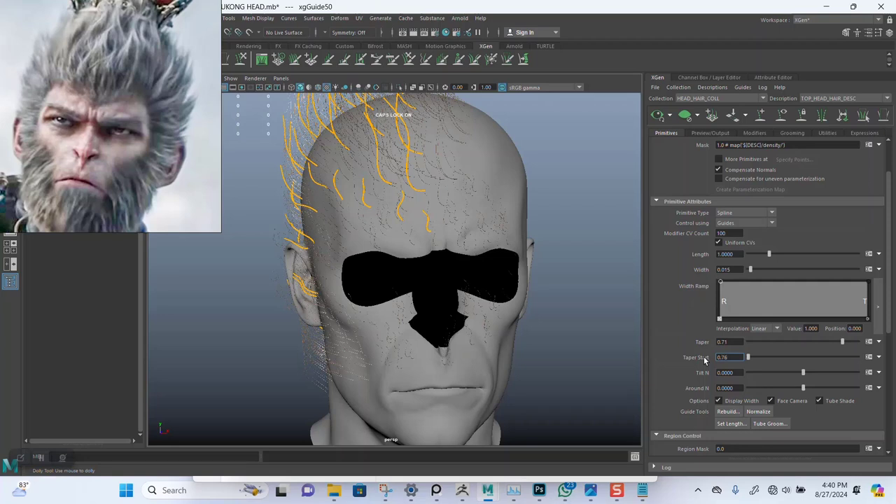
type("0.76")
key("Return")
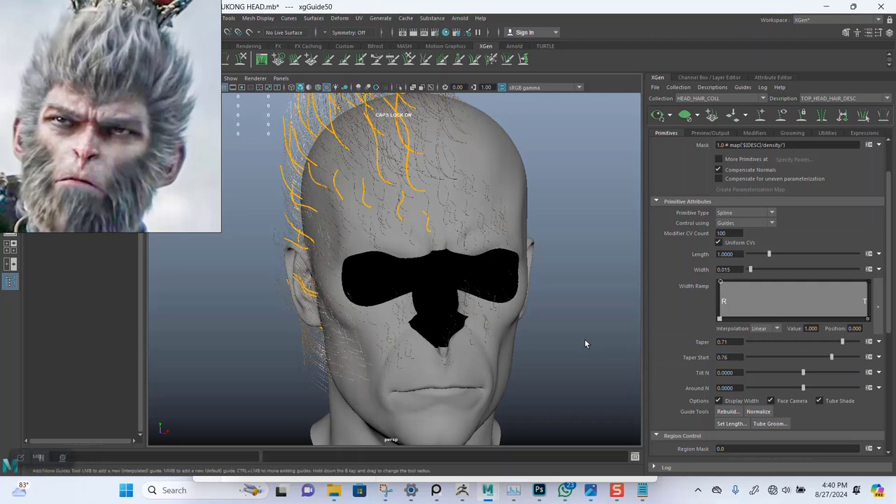
- Try a generator density of 42.61 and inspect the hair coverage on the side of the head
left_click_drag(486, 303, 483, 257, "alt")
right_click_drag(483, 256, 767, 190, "alt")
scroll(719, 224, "up", 2)
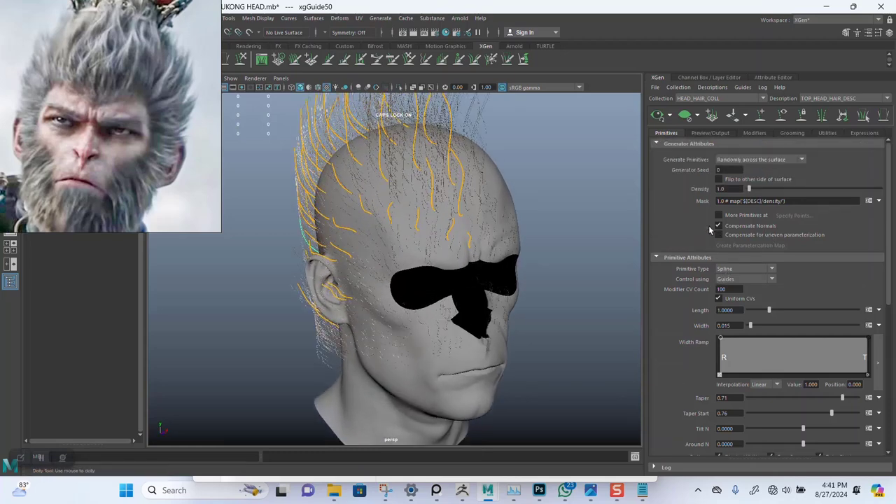
left_click_drag(747, 187, 803, 186)
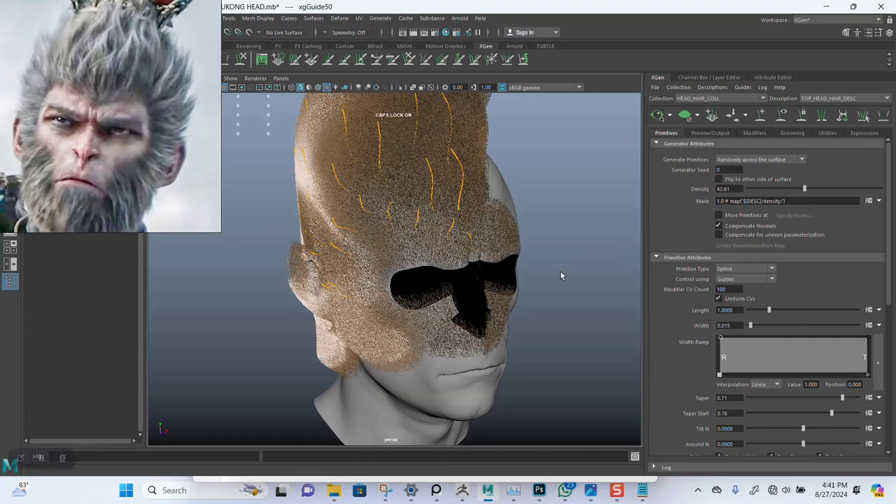
right_click_drag(549, 256, 549, 281, "alt")
left_click_drag(548, 281, 516, 257, "alt")
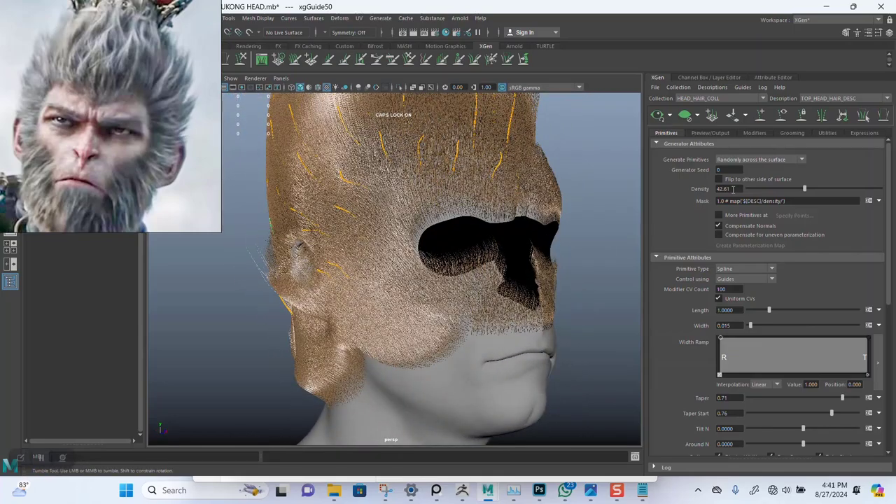
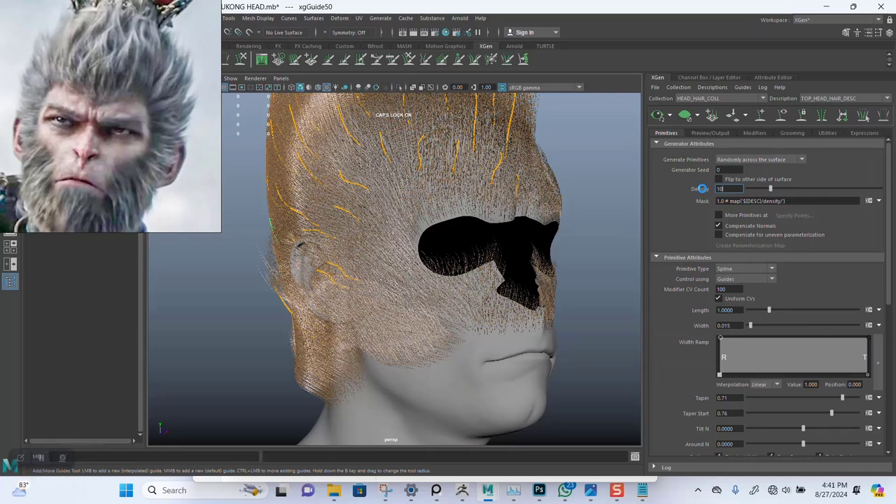
- Set the generator density to 10, check the hair around the brow, and save the scene
key("Return")
left_click_drag(546, 252, 536, 237, "alt")
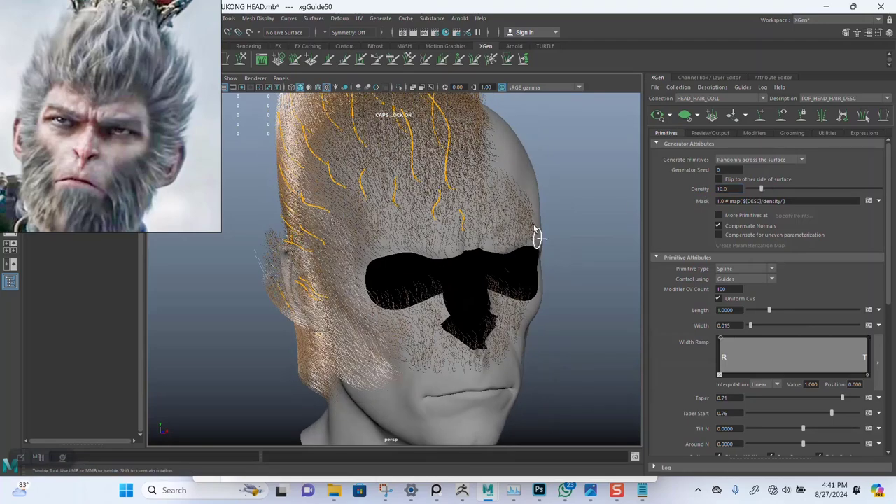
scroll(529, 226, "up", 2)
scroll(480, 232, "up", 2)
key("ctrl+s")
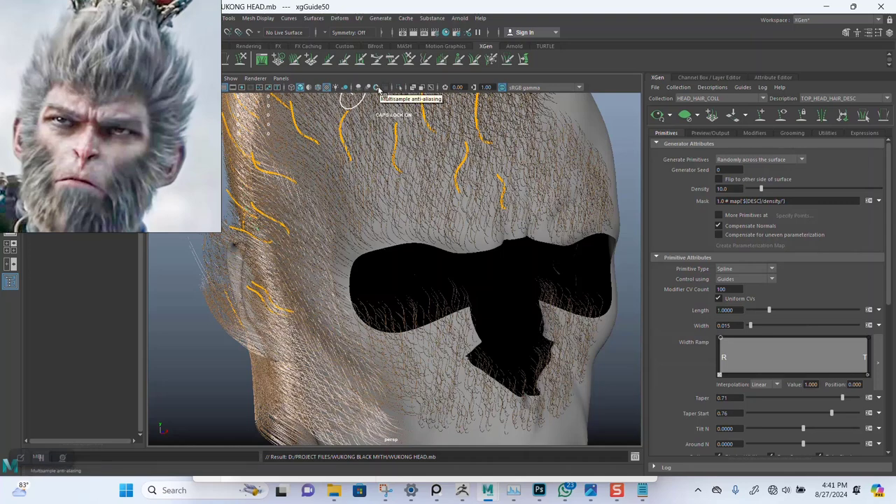
- Turn on multisample anti-aliasing in the viewport and inspect the hair flow around the ear and temple
left_click(379, 90)
left_click_drag(474, 246, 482, 276, "alt")
left_click_drag(467, 243, 477, 204, "alt")
scroll(478, 206, "up", 4)
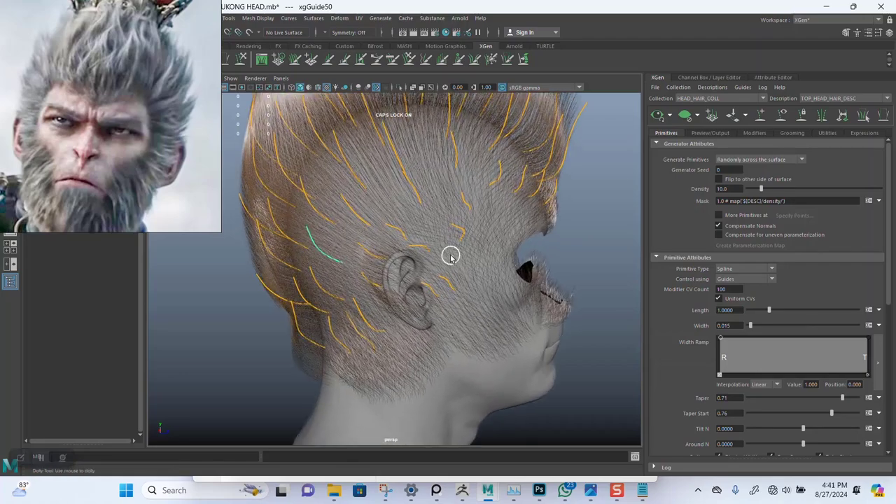
mouse_move(450, 256)
left_mouse_down("alt")
mouse_move(368, 254)
mouse_move(411, 296)
mouse_move(443, 254)
left_mouse_up("alt")
right_click_drag(443, 254, 446, 193, "alt")
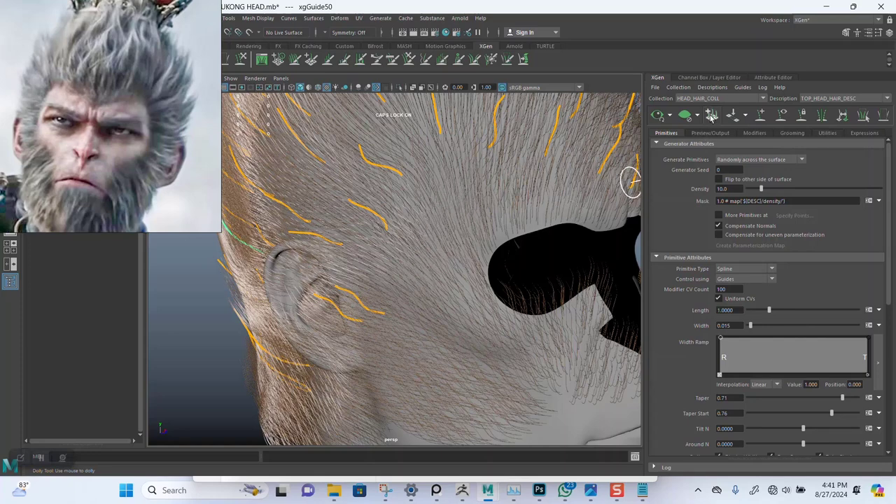
- Clear the hair preview and add four guides from in front of the ear up across the temple to above the eye
left_click(686, 116)
right_click_drag(632, 176, 456, 212, "alt")
left_click_drag(455, 212, 410, 256, "alt")
right_click_drag(410, 257, 423, 298, "alt")
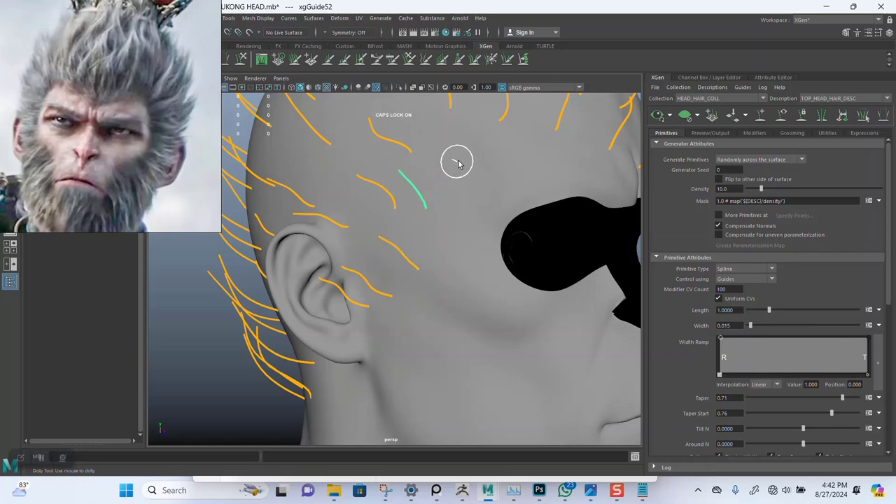
right_click_drag(520, 172, 480, 190, "alt")
left_click_drag(480, 190, 432, 221, "alt")
right_click_drag(432, 222, 393, 186, "alt")
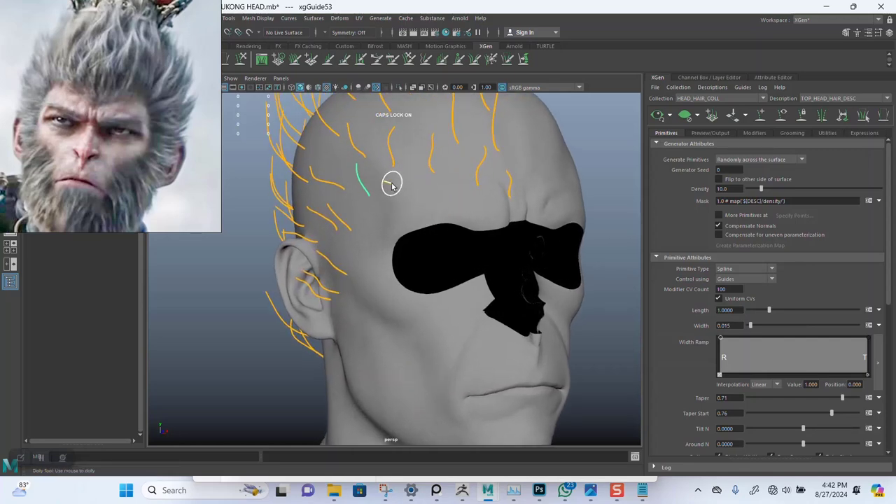
left_click_drag(494, 245, 468, 234, "alt")
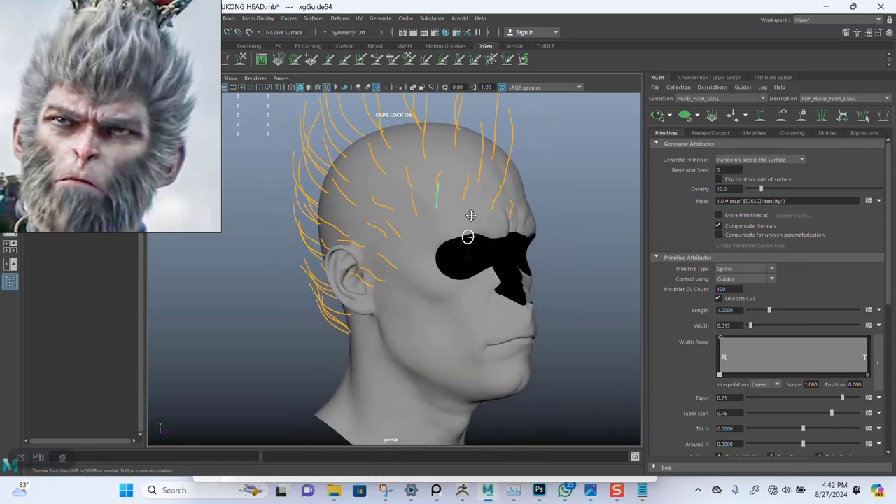
- Sculpt the short guide in front of the ear so it follows the neighbouring temple guides, and save the scene
right_click_drag(468, 233, 466, 270, "alt")
left_click_drag(466, 270, 448, 242, "alt")
right_click_drag(448, 242, 462, 355, "alt")
left_click_drag(462, 354, 418, 286, "alt")
right_click_drag(418, 286, 608, 186, "alt")
left_click_drag(525, 226, 483, 241, "alt")
right_click_drag(469, 222, 477, 268, "alt")
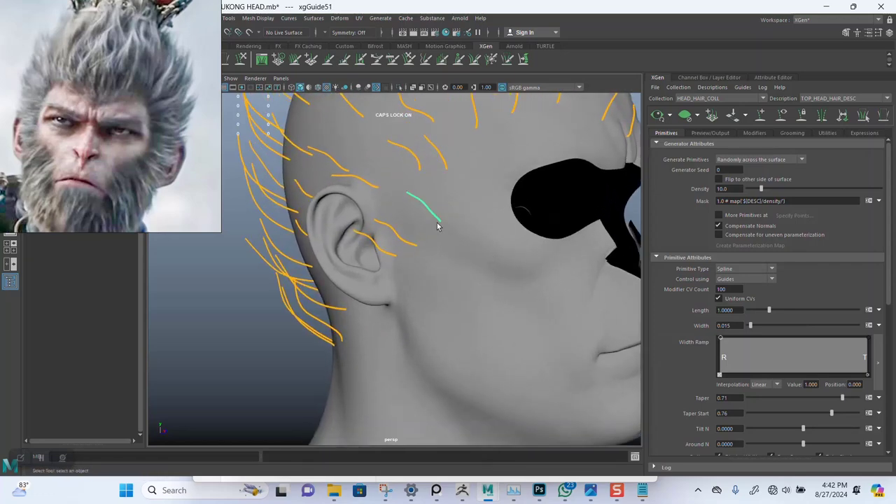
left_click_drag(345, 160, 425, 205, "alt")
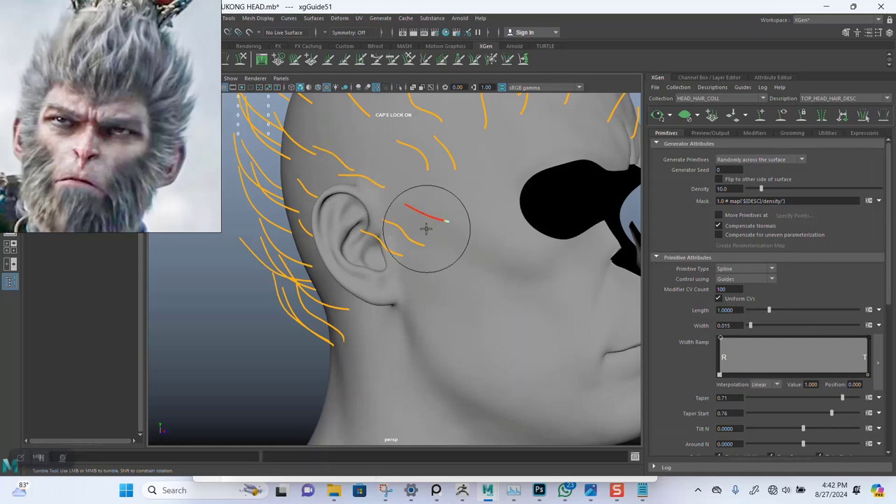
left_click_drag(427, 229, 456, 296, "alt")
middle_click_drag(455, 296, 367, 264, "alt")
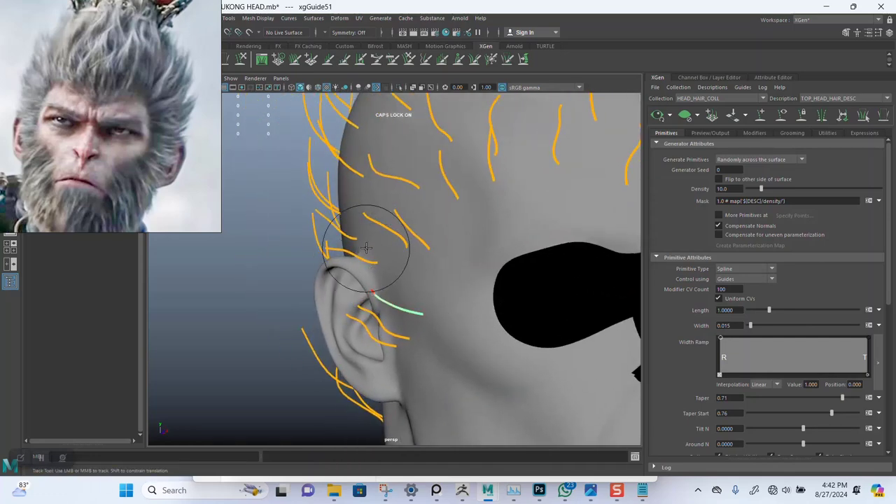
left_click_drag(432, 266, 450, 240, "alt")
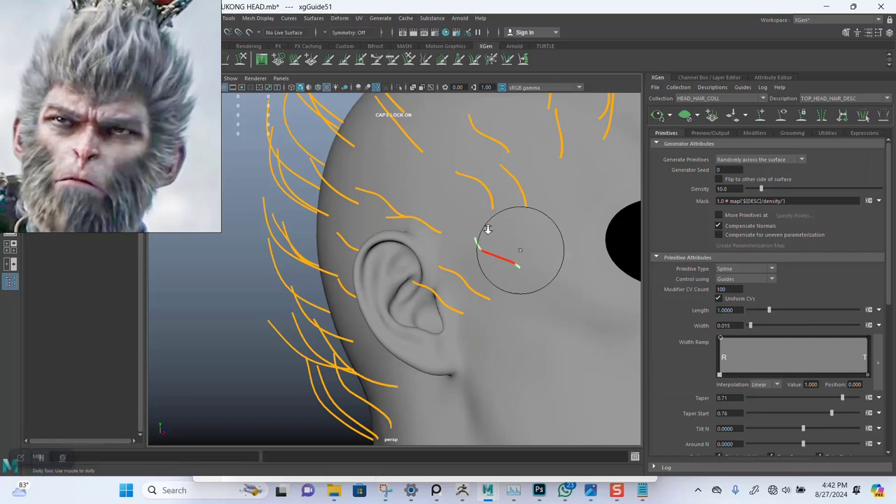
left_click_drag(516, 250, 485, 259, "alt")
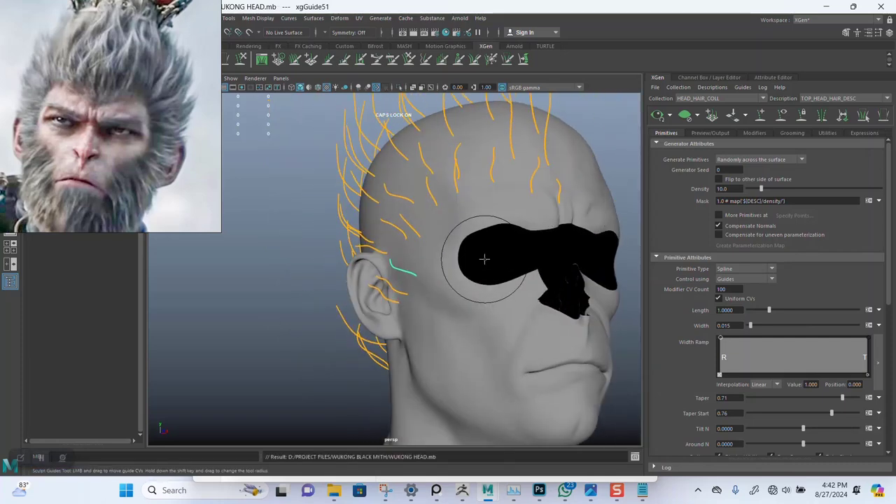
- Select all the guides on the groomed side of the head and mirror them across the X axis
right_click_drag(196, 210, 217, 143)
right_click_drag(449, 244, 381, 231, "alt")
left_click_drag(490, 263, 455, 266, "alt")
right_click_drag(434, 294, 455, 304, "alt")
right_click_drag(104, 122, 174, 82)
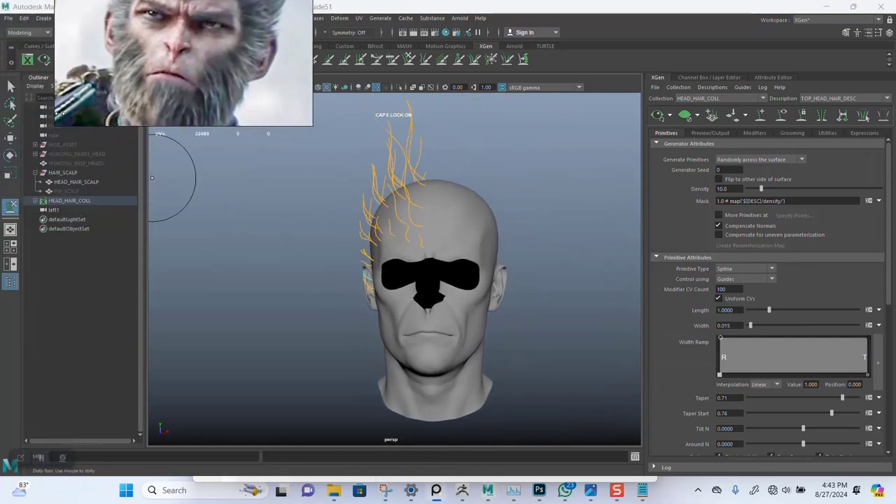
left_click(10, 87)
left_click_drag(399, 257, 423, 256, "alt")
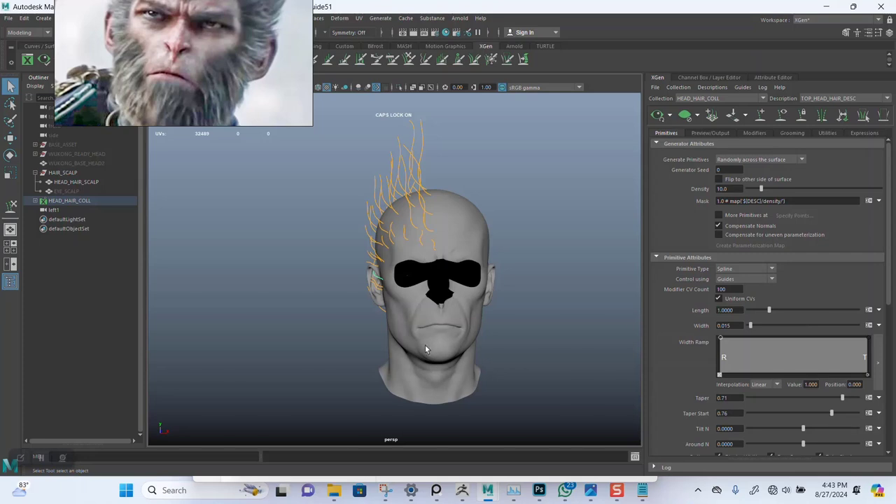
left_click_drag(433, 321, 301, 115)
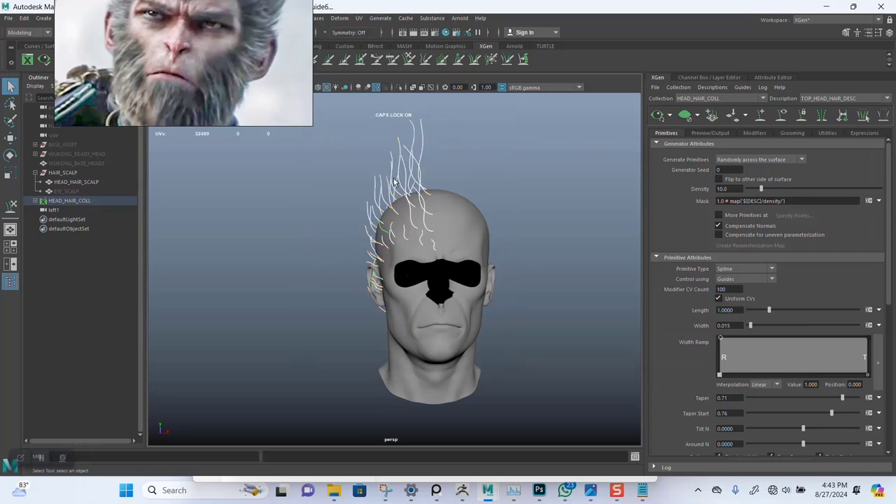
middle_click_drag(488, 257, 485, 294, "alt")
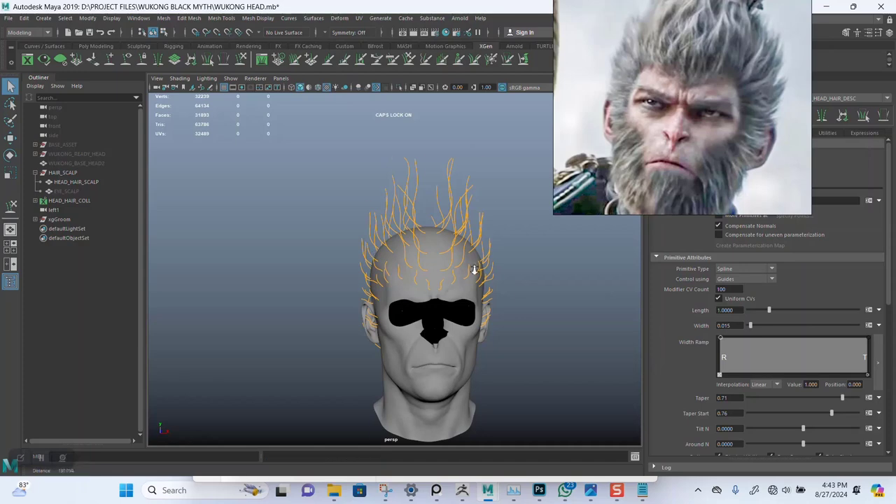
- Preview the hair with the mirrored guides and compare its front silhouette with the reference
left_click_drag(474, 269, 411, 248, "alt")
scroll(400, 244, "down", 3)
left_click_drag(625, 173, 138, 131)
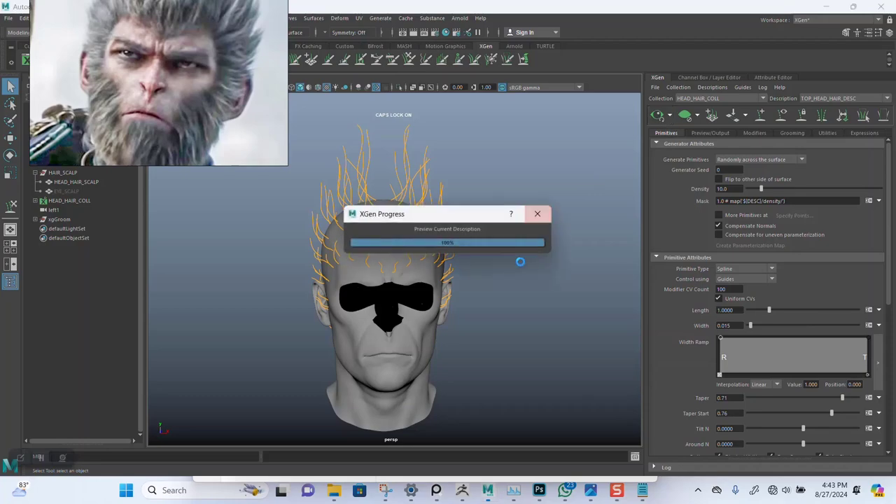
left_click_drag(498, 295, 474, 302, "alt")
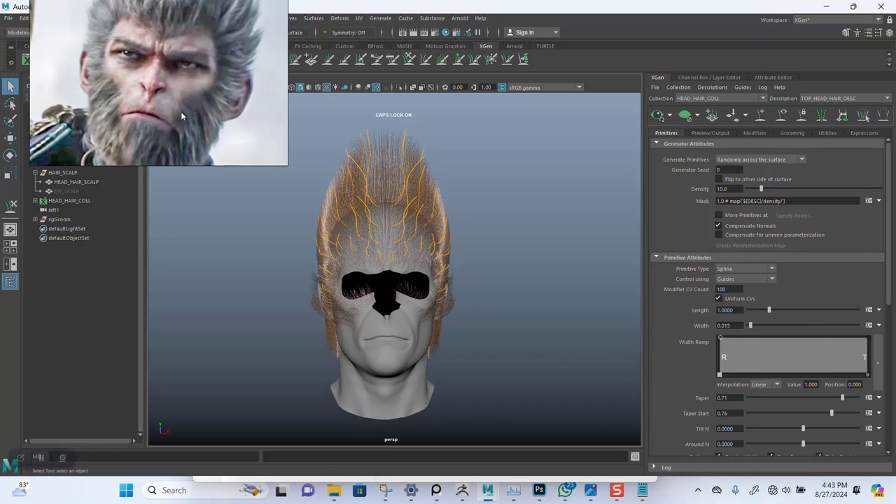
scroll(506, 300, "down", 3)
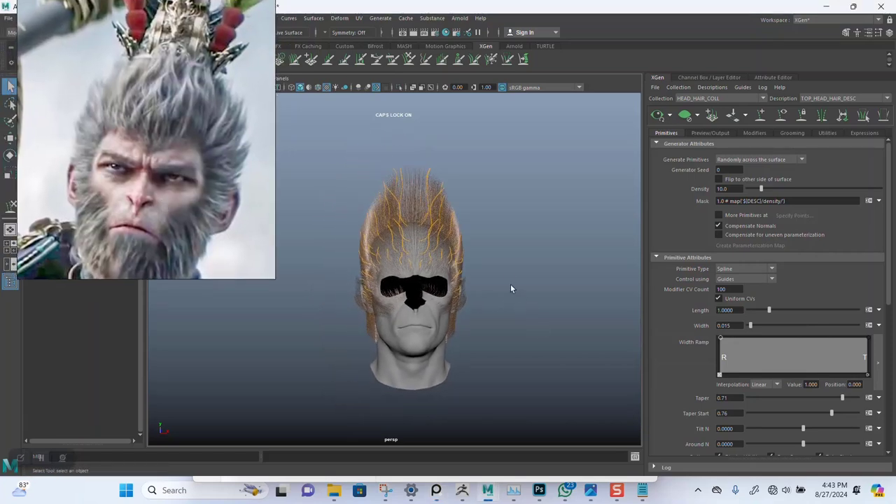
- Examine the hair flow over the forehead, crown and both sides of the head from the front
scroll(513, 288, "up", 5)
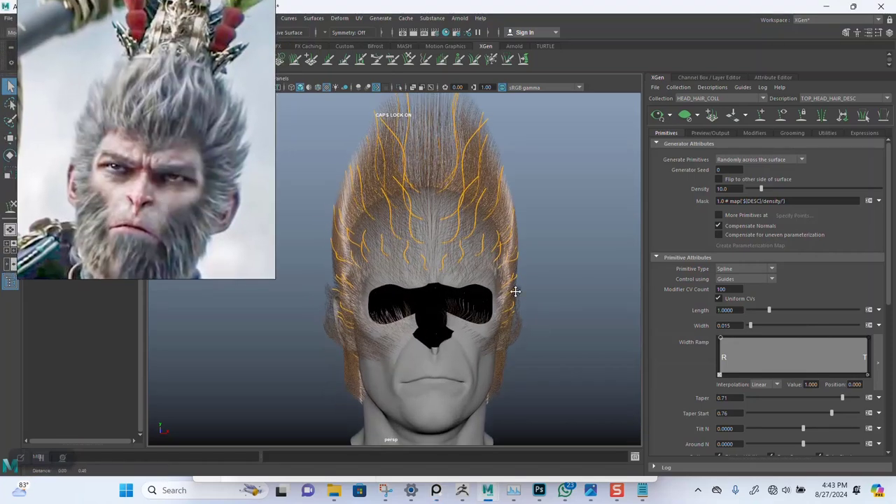
scroll(515, 290, "up", 3)
mouse_move(544, 289)
left_mouse_down("alt")
mouse_move(536, 287)
mouse_move(557, 282)
left_mouse_up("alt")
scroll(554, 287, "down", 4)
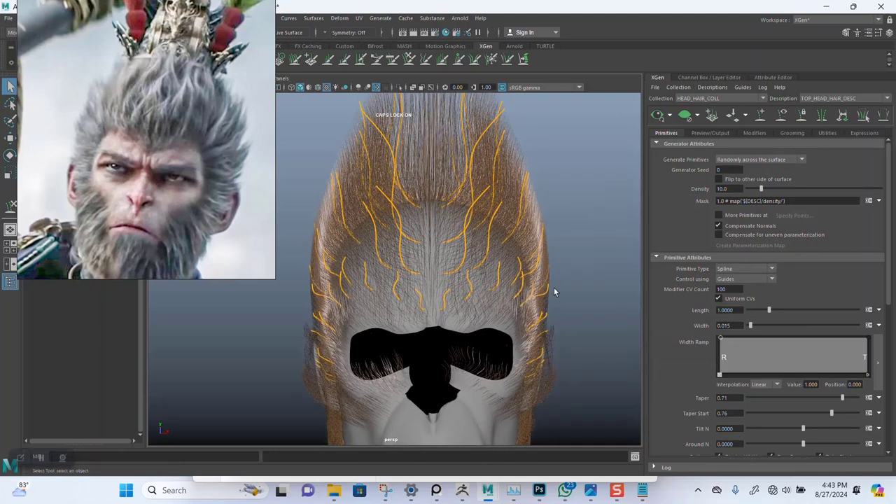
right_click_drag(524, 272, 531, 306, "alt")
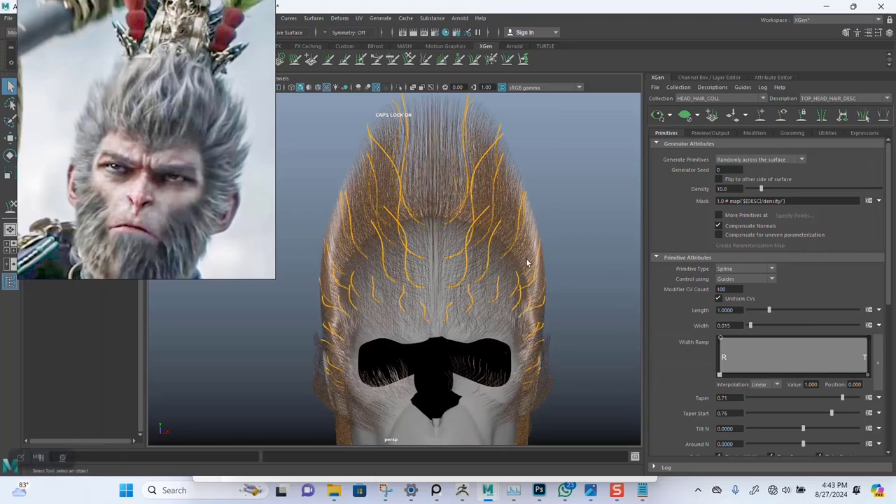
mouse_move(520, 255)
left_mouse_down("alt")
mouse_move(558, 258)
mouse_move(520, 256)
left_mouse_up("alt")
right_click_drag(519, 255, 513, 298, "alt")
scroll(511, 294, "down", 3)
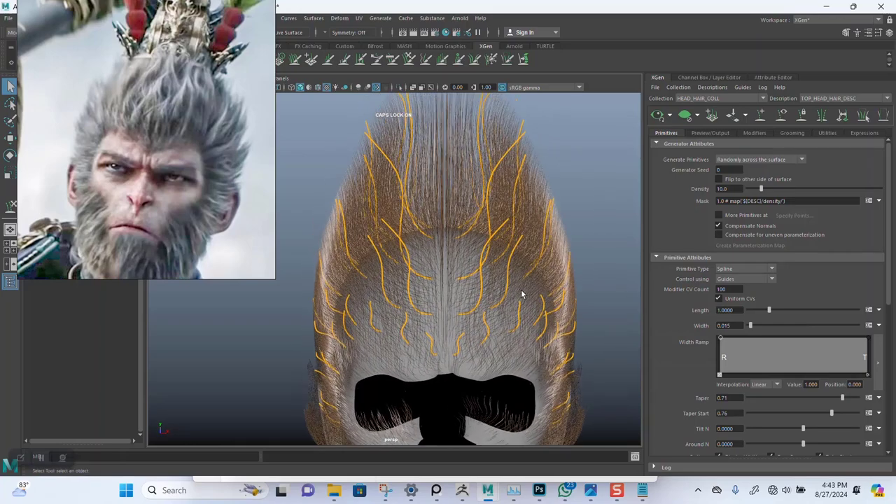
left_click_drag(536, 215, 499, 214, "alt")
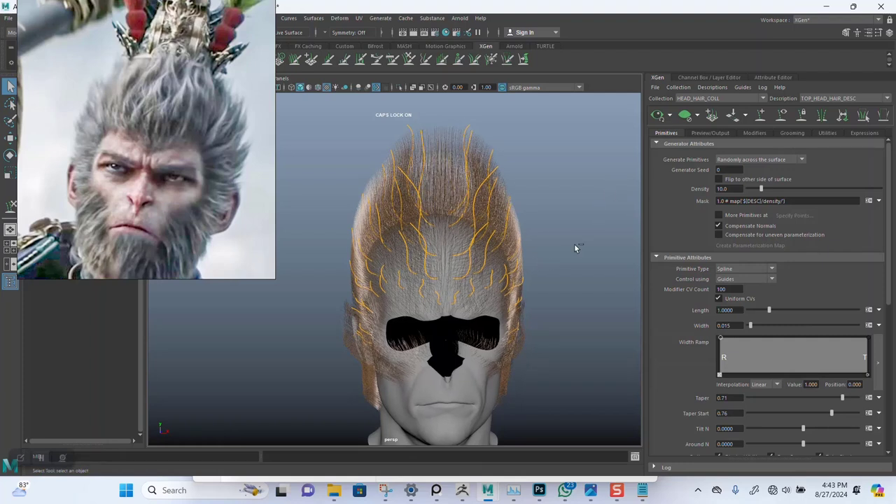
right_click_drag(554, 257, 512, 256, "alt")
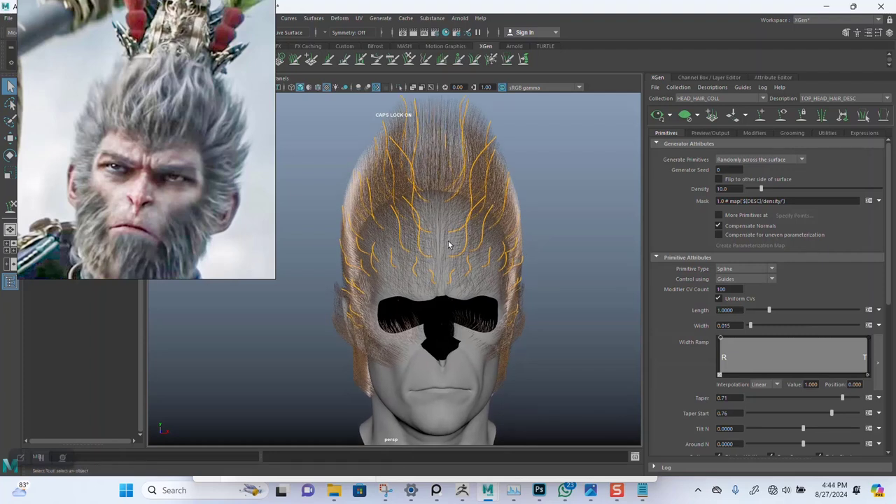
- Undo the guide mirroring and the last sculpt edit on the guide in front of the ear
key("ctrl+z")
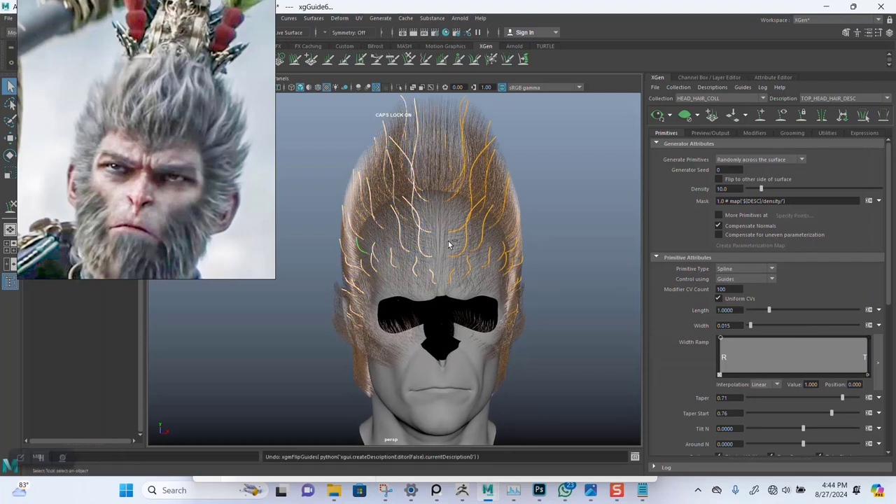
key("ctrl+z")
key("ctrl+z")
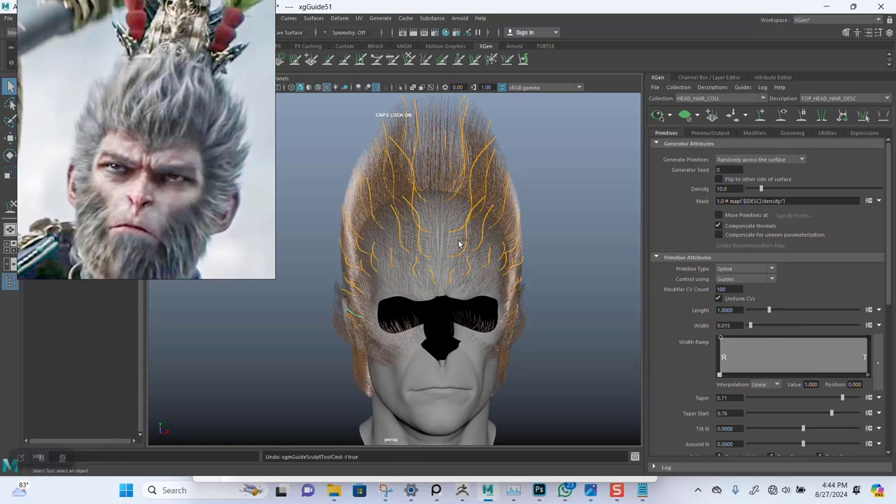
left_click_drag(447, 245, 396, 247, "alt")
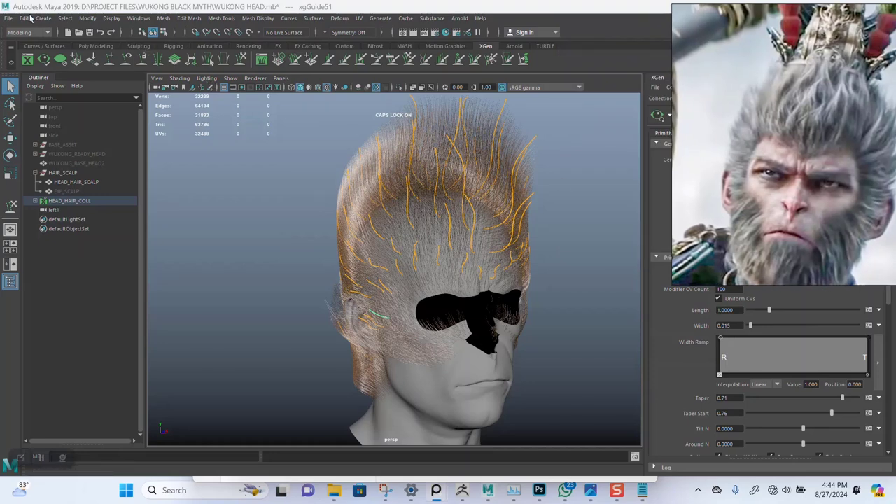
left_click(27, 17)
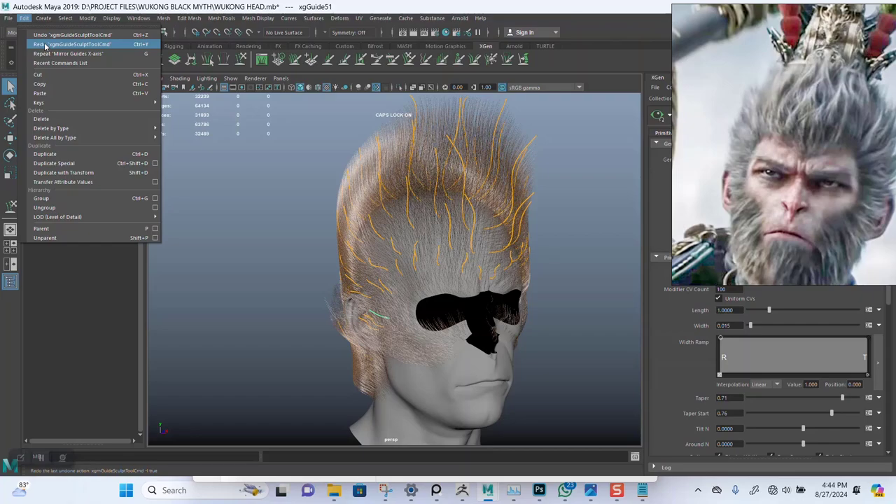
left_click(498, 244)
- Reactivate the Sculpt Guides tool and reshape the guide in front of the ear to follow the temple flow
left_click_drag(498, 244, 504, 266, "alt")
middle_click_drag(503, 266, 469, 257, "alt")
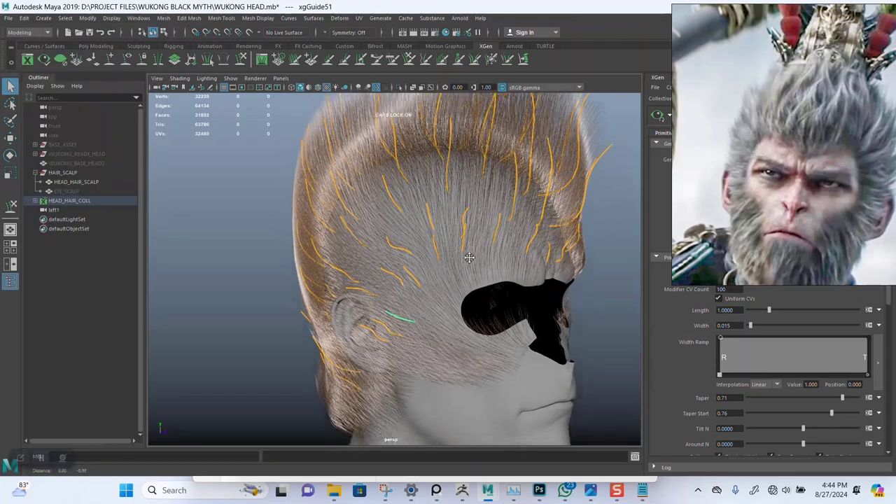
left_click_drag(469, 257, 441, 248, "alt")
key("y")
right_click_drag(397, 263, 392, 305, "alt")
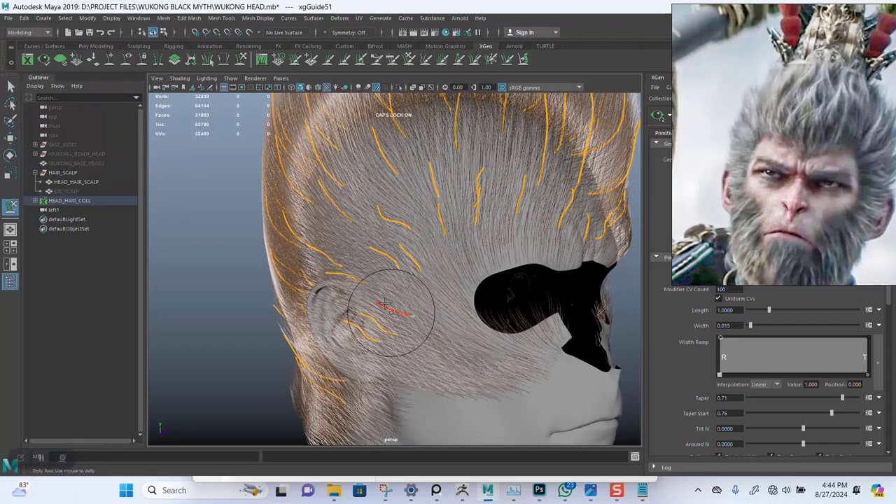
left_click_drag(392, 306, 376, 255, "alt")
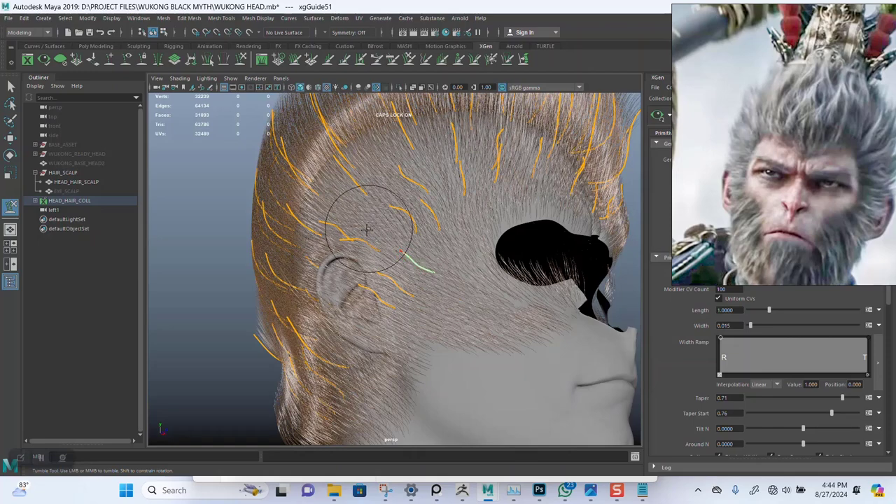
left_click_drag(419, 257, 476, 228, "alt")
- Clear the hair preview in the front view and compare the bare guides with the reference's marked hair flow
key("space")
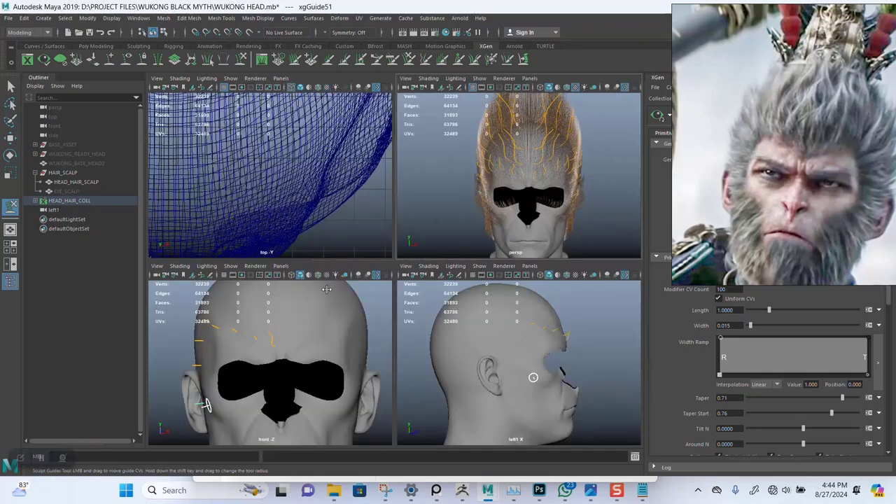
key("space")
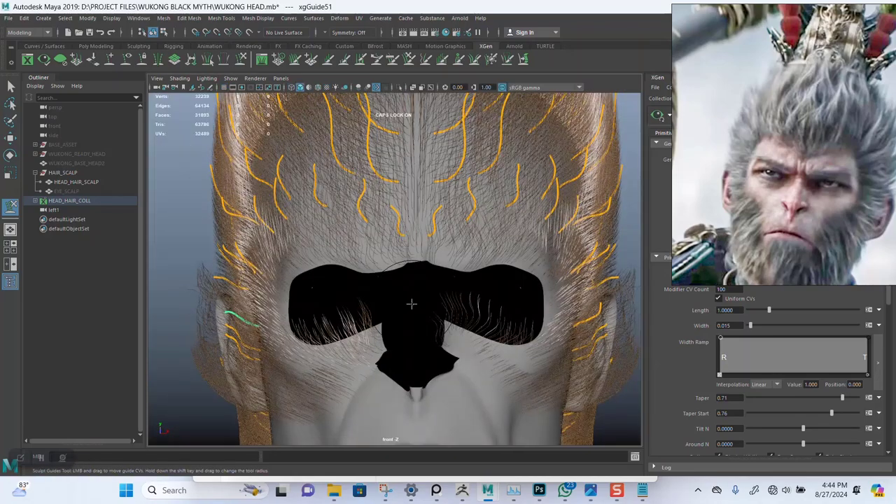
right_click_drag(413, 304, 202, 145, "alt")
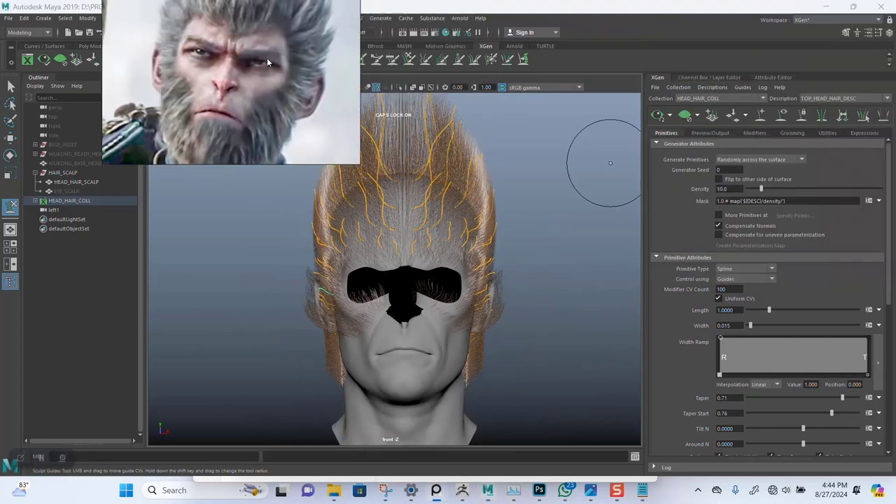
left_click(685, 116)
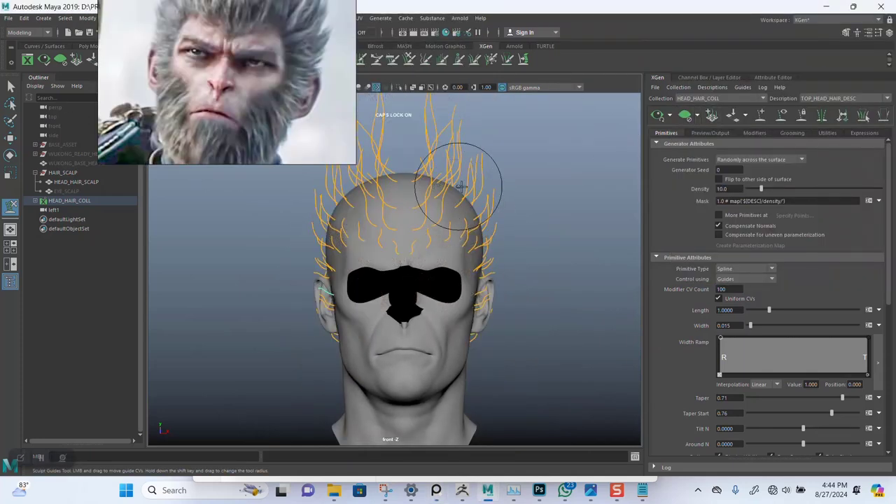
scroll(458, 186, "up", 2)
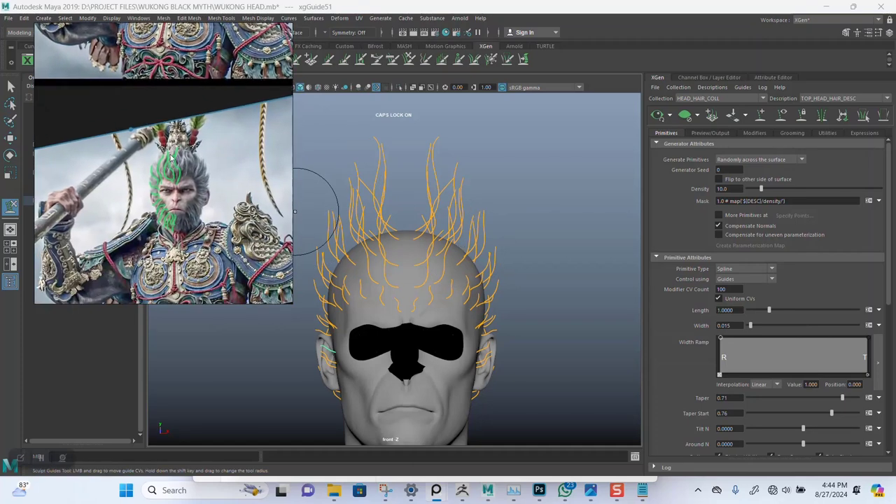
middle_click_drag(485, 258, 506, 215, "alt")
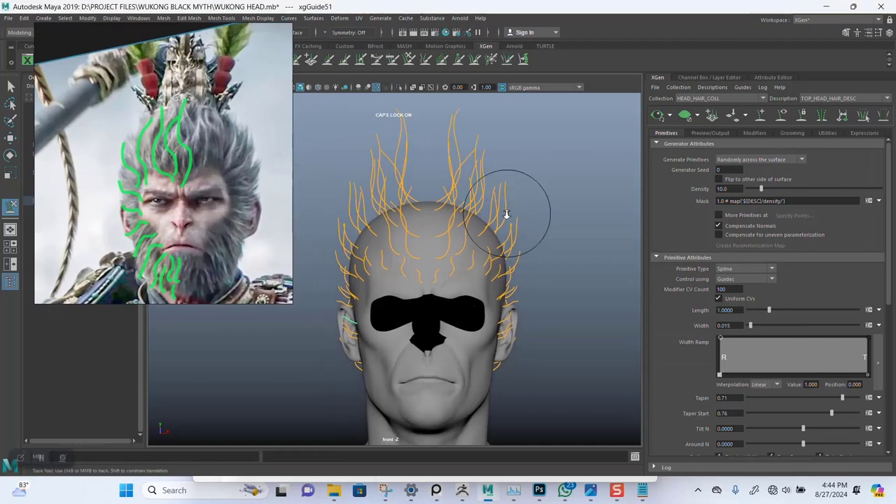
right_click_drag(506, 215, 501, 278, "alt")
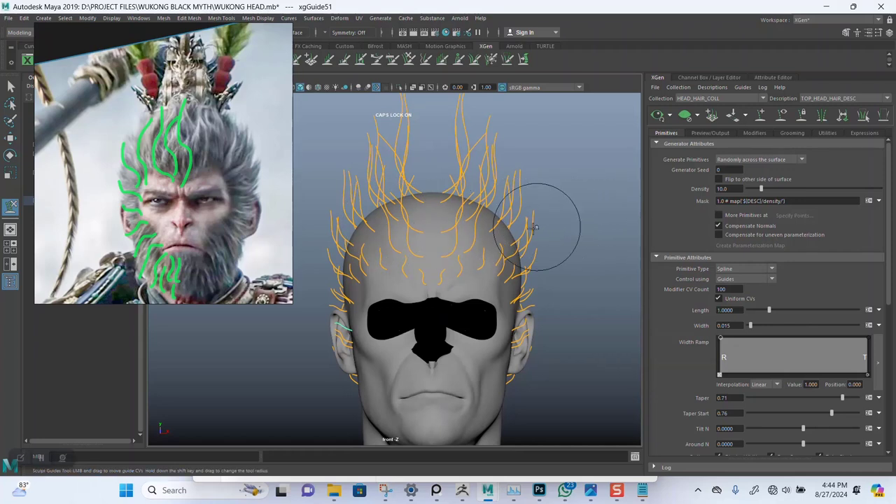
scroll(505, 256, "down", 1)
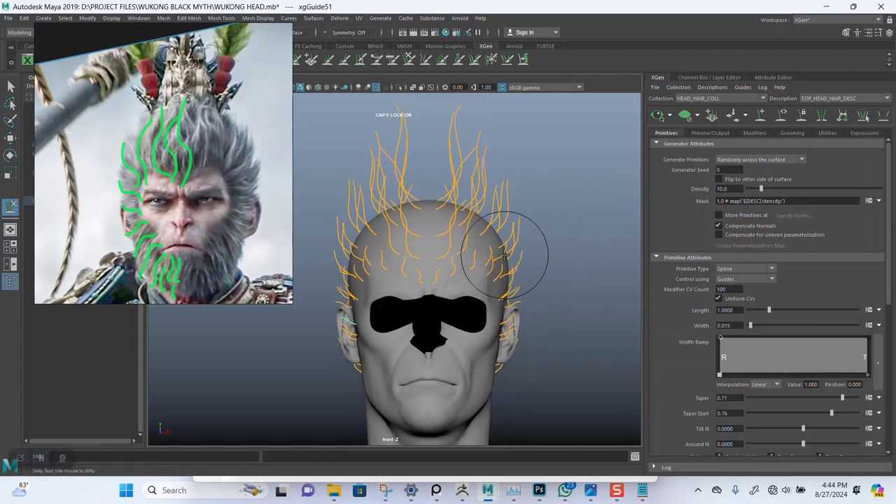
- Delete the mirrored guides on the character's left half of the head and enlarge the perspective view
key("q")
scroll(420, 150, "down", 1)
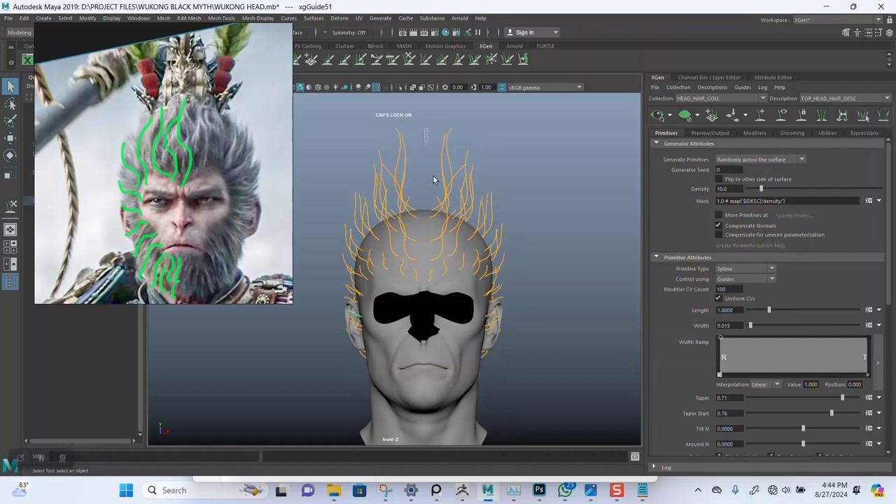
left_click_drag(549, 399, 567, 418)
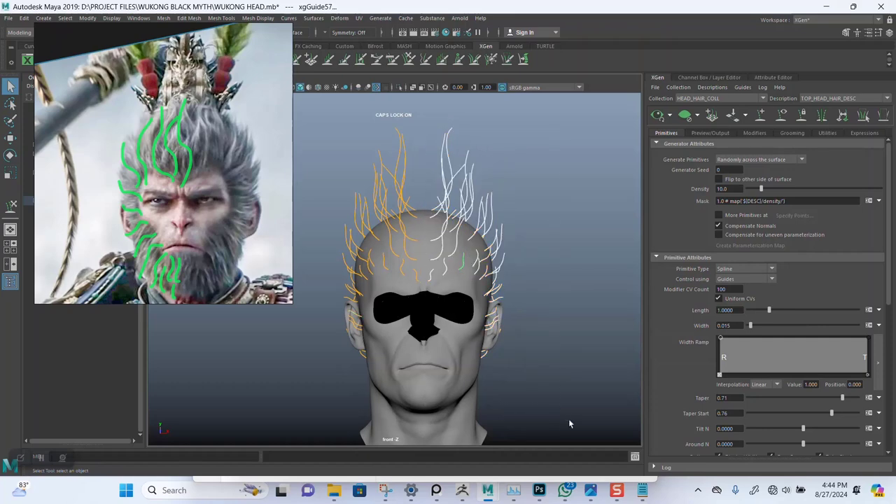
key("space")
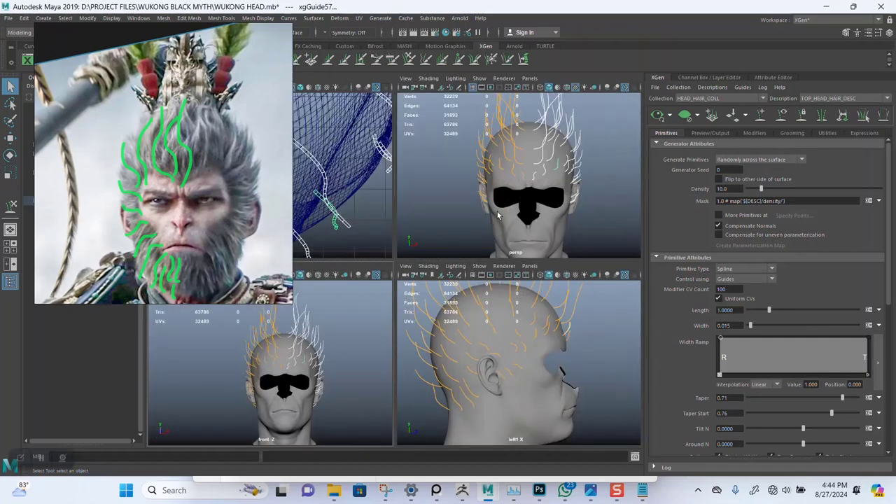
left_click_drag(497, 216, 559, 214, "alt")
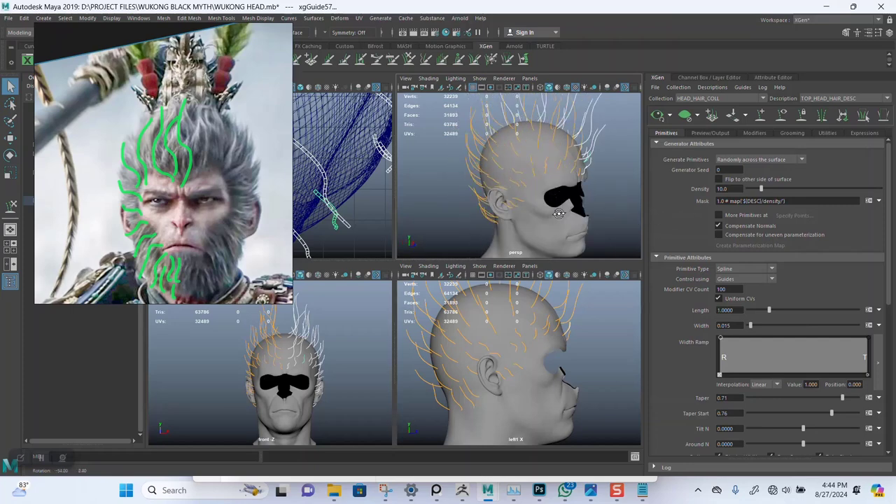
left_click(558, 217)
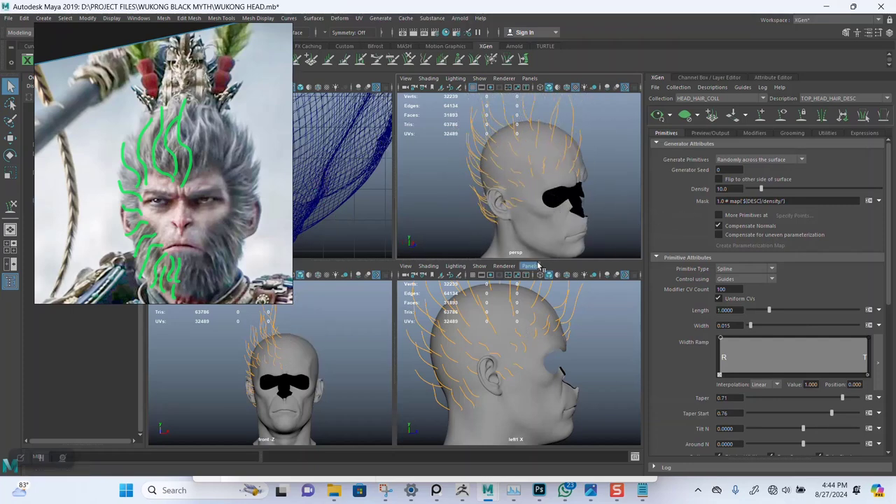
key("space")
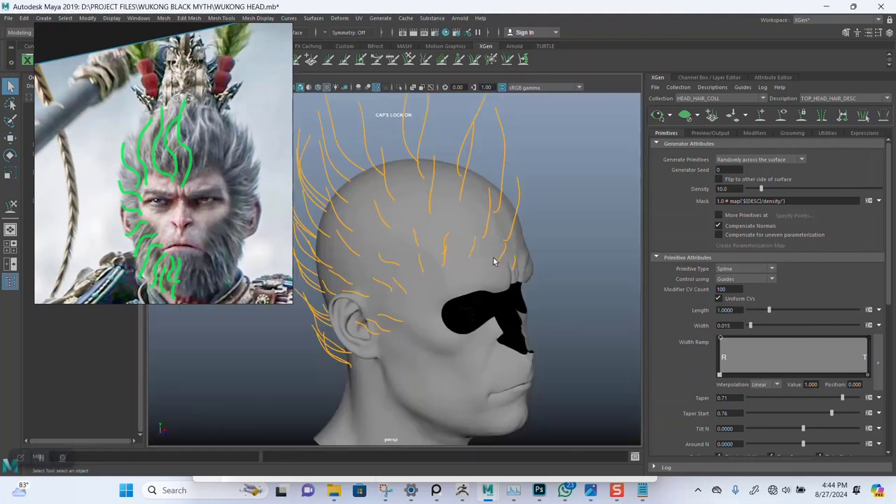
- Sculpt the long guide above the centre of the forehead so its tip sweeps across the midline
left_click_drag(490, 260, 439, 243, "alt")
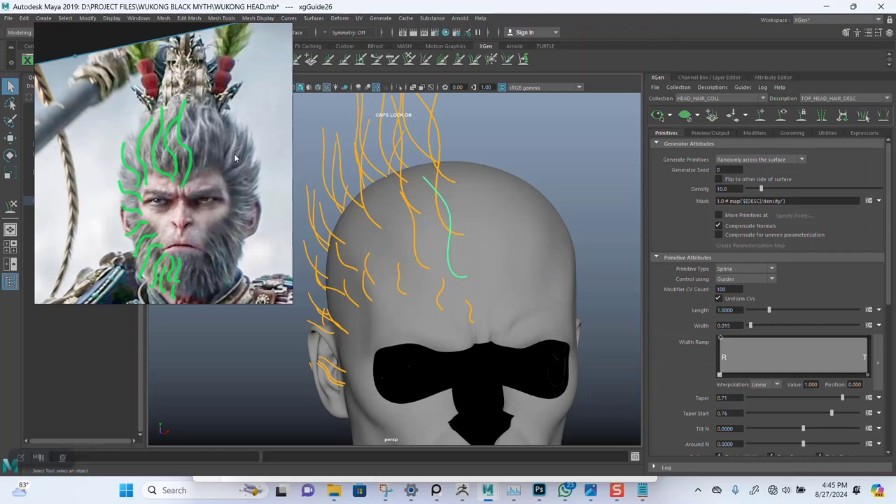
middle_click_drag(450, 180, 415, 139, "alt")
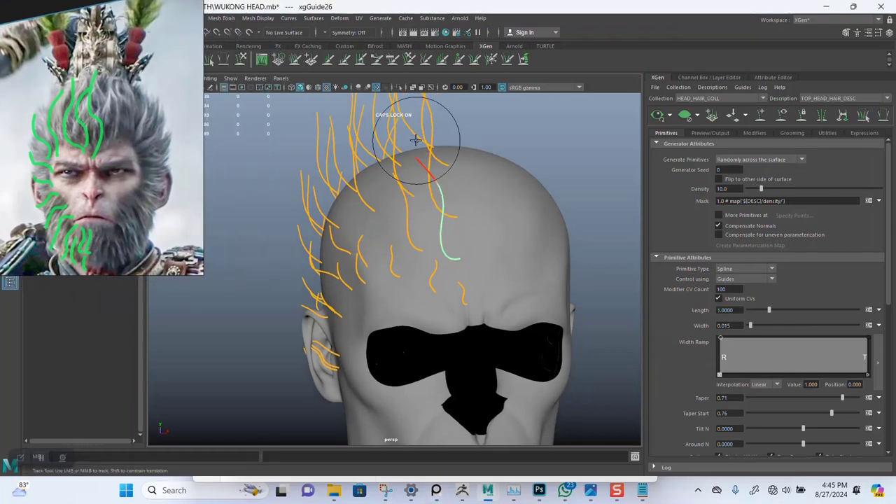
mouse_move(416, 140)
left_mouse_down()
mouse_move(430, 116)
mouse_move(516, 116)
left_mouse_up()
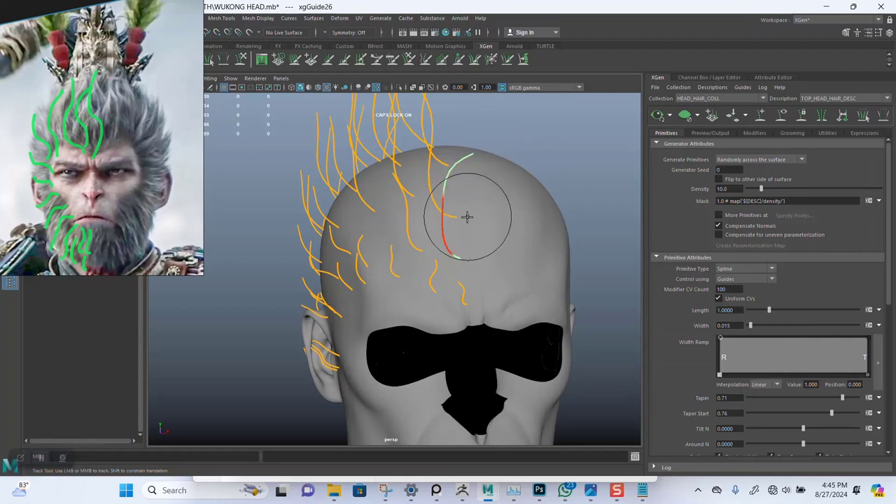
middle_click_drag(486, 214, 464, 203, "alt")
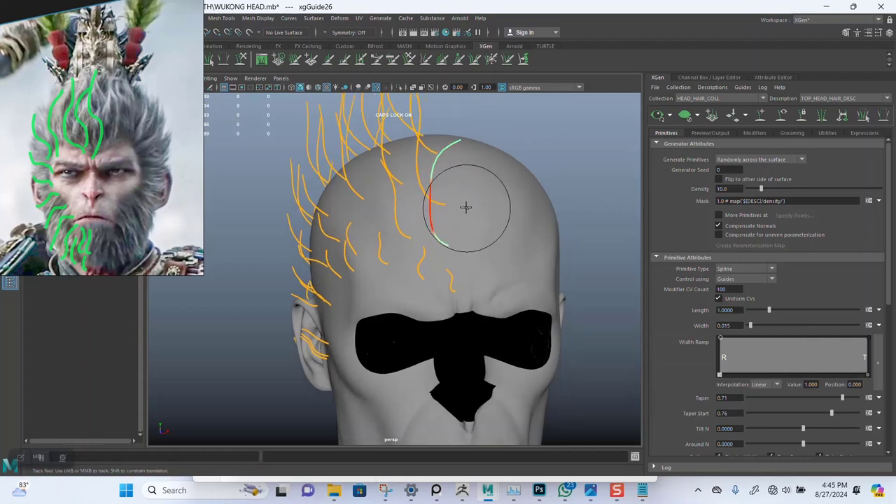
left_click_drag(465, 205, 497, 211)
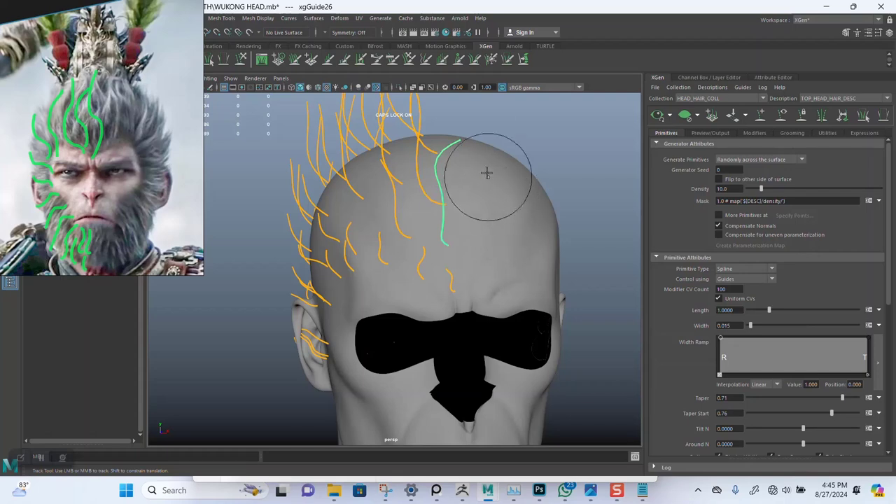
left_click_drag(487, 148, 483, 119)
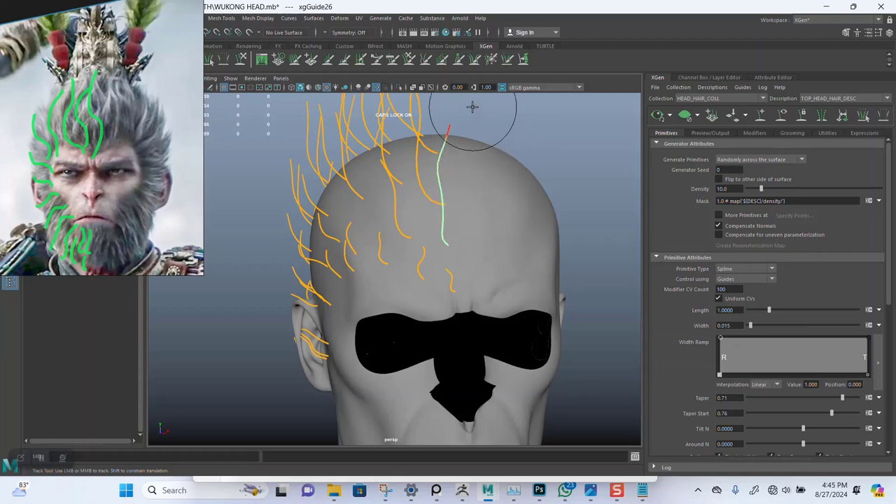
- Raise the upper part of the centre forehead guide and bend it into an S-curve with its tip toward the midline
left_click_drag(457, 238, 442, 233, "alt")
right_click_drag(443, 233, 446, 226, "alt")
left_click_drag(445, 227, 449, 215, "alt")
middle_click_drag(448, 215, 429, 234, "alt")
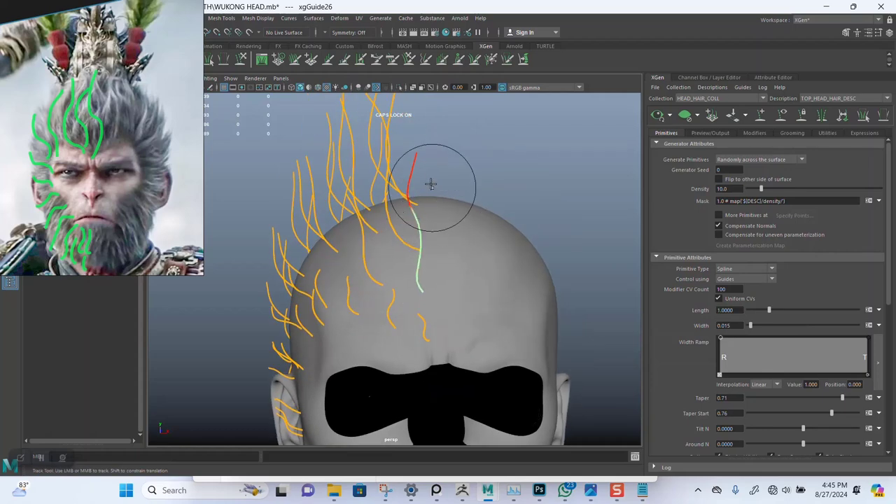
left_click_drag(431, 184, 442, 108)
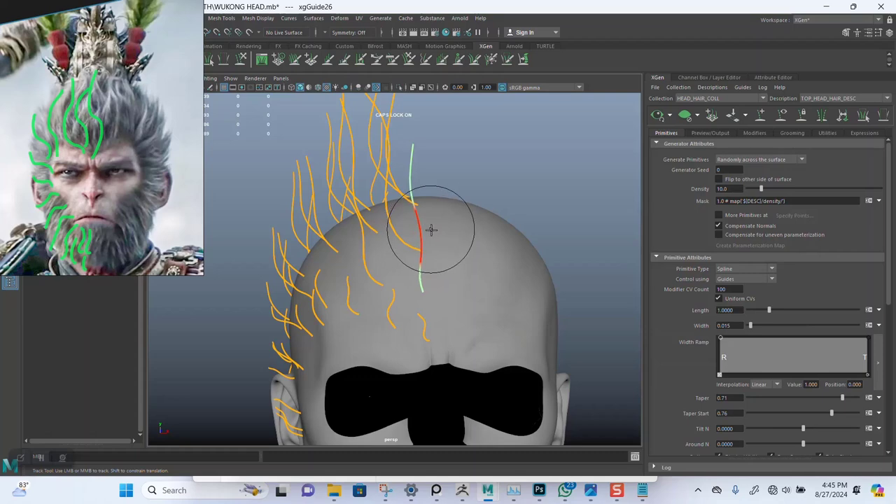
left_click_drag(431, 230, 433, 229)
left_click_drag(442, 133, 461, 141)
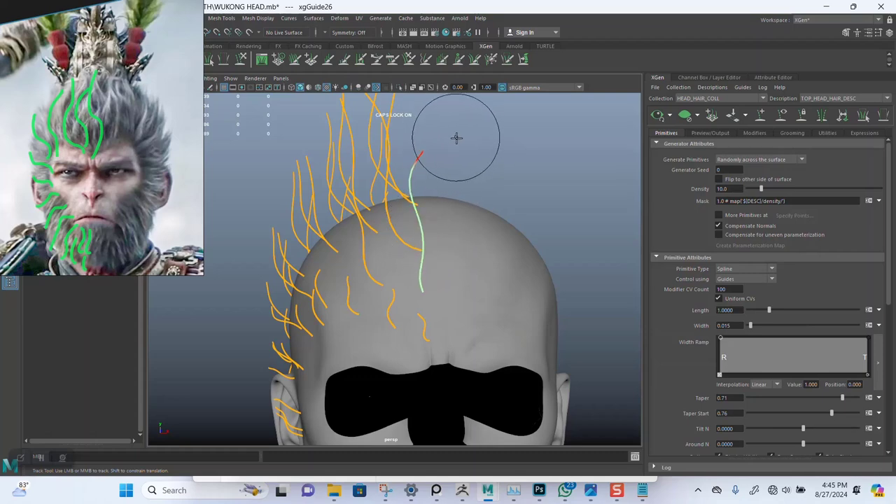
mouse_move(516, 198)
left_mouse_down("alt")
mouse_move(536, 220)
mouse_move(481, 177)
mouse_move(476, 250)
mouse_move(469, 230)
mouse_move(464, 248)
mouse_move(445, 237)
mouse_move(400, 245)
mouse_move(452, 258)
mouse_move(478, 238)
mouse_move(430, 291)
left_mouse_up("alt")
- Reactivate the Sculpt Guides tool and refine the curve of the centre forehead guide from the front
key("q")
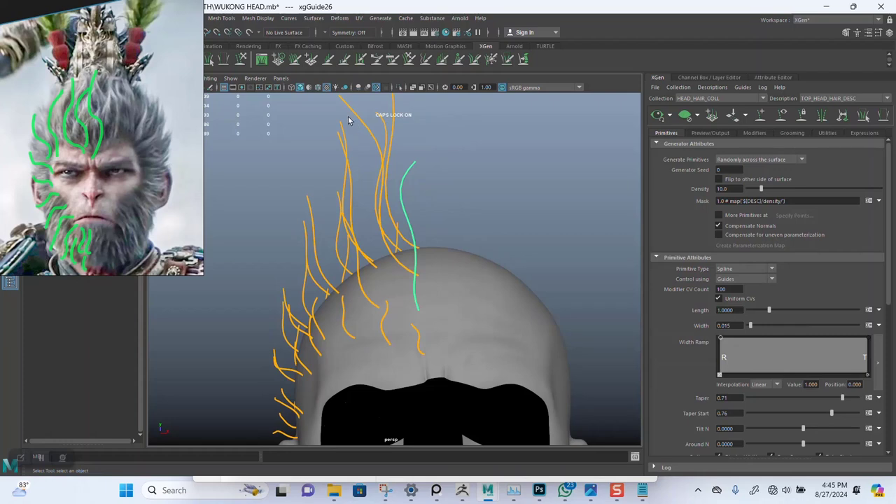
left_click(258, 60)
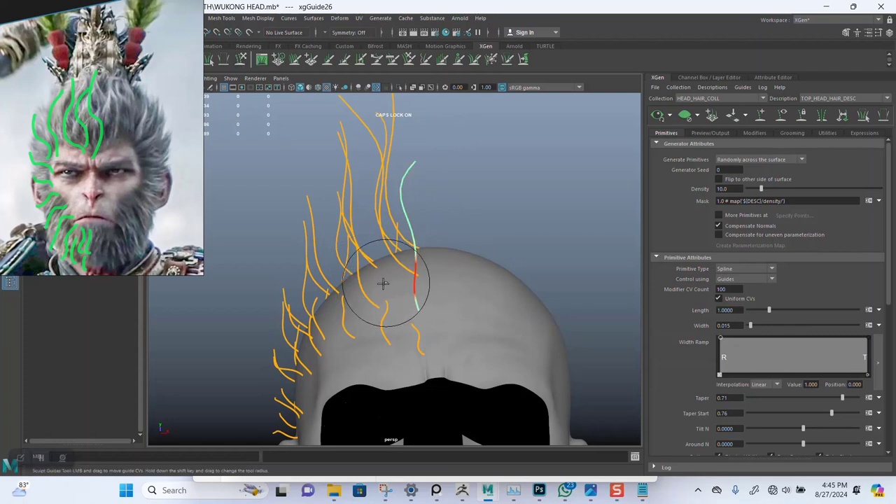
mouse_move(383, 283)
left_mouse_down()
mouse_move(397, 275)
mouse_move(371, 279)
mouse_move(392, 242)
mouse_move(410, 250)
mouse_move(400, 232)
mouse_move(398, 245)
mouse_move(412, 216)
mouse_move(424, 230)
mouse_move(455, 140)
mouse_move(468, 179)
mouse_move(534, 194)
mouse_move(406, 206)
mouse_move(456, 176)
mouse_move(508, 188)
left_mouse_up()
key("q")
mouse_move(496, 231)
left_mouse_down("alt")
mouse_move(508, 232)
mouse_move(476, 210)
mouse_move(492, 203)
left_mouse_up("alt")
- Rotate the guide just behind the centre forehead guide so it leans toward the head's midline
left_click(509, 233)
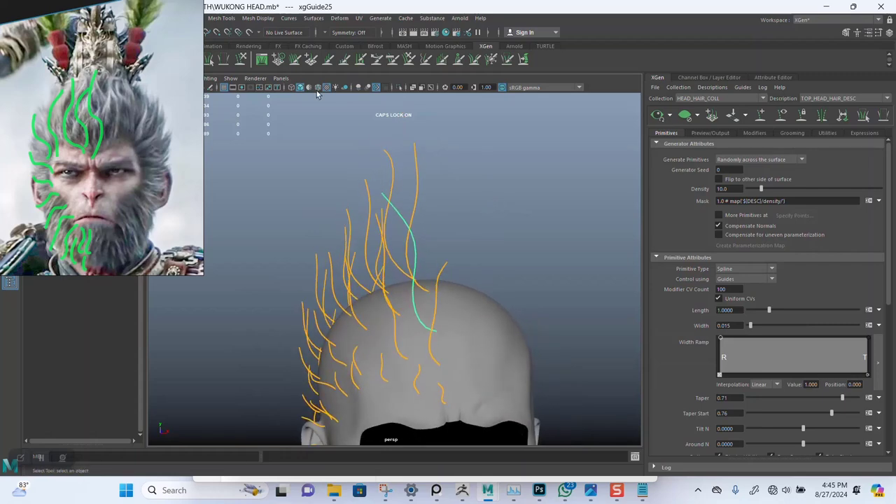
key("e")
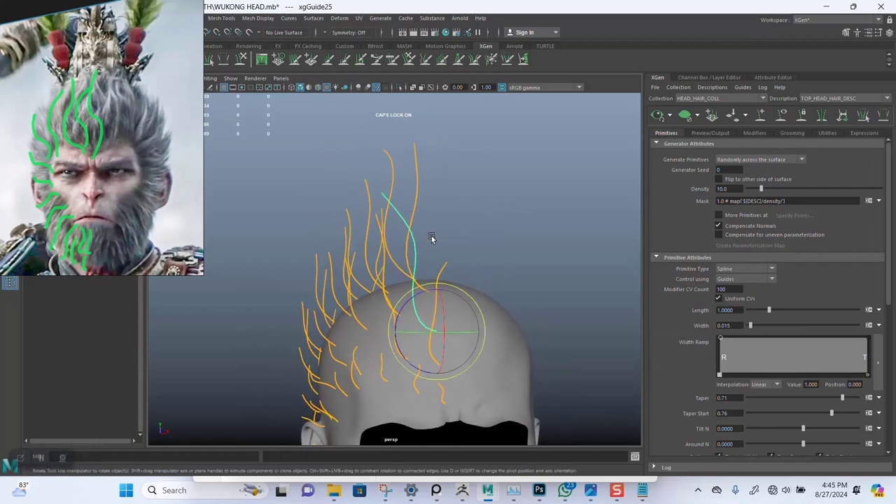
left_click_drag(456, 290, 546, 258)
middle_click_drag(516, 243, 463, 226, "alt")
key("q")
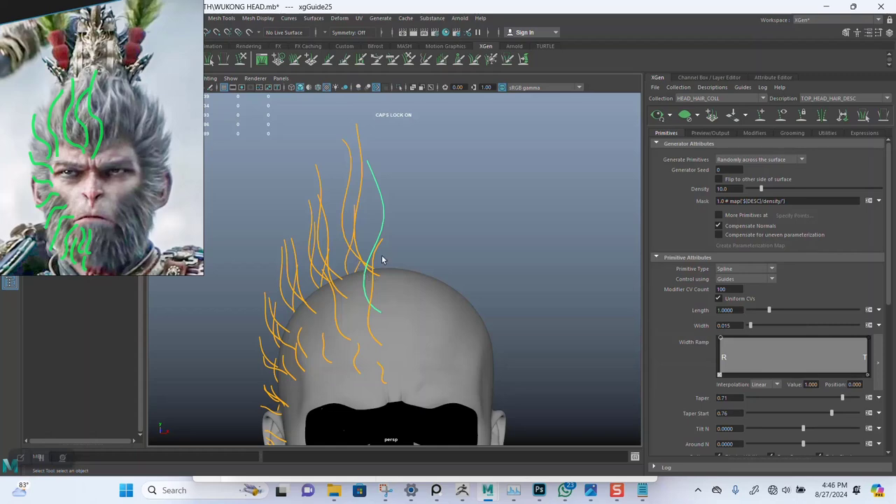
- Enlarge the reference's hair area and sculpt the rotated guide into an S-curve sweeping up toward the midline
left_click_drag(381, 260, 391, 249, "alt")
mouse_move(118, 202)
right_mouse_down()
mouse_move(547, 182)
mouse_move(106, 158)
right_mouse_up()
left_click(11, 203)
left_click_drag(489, 256, 461, 240, "alt")
scroll(458, 240, "up", 2)
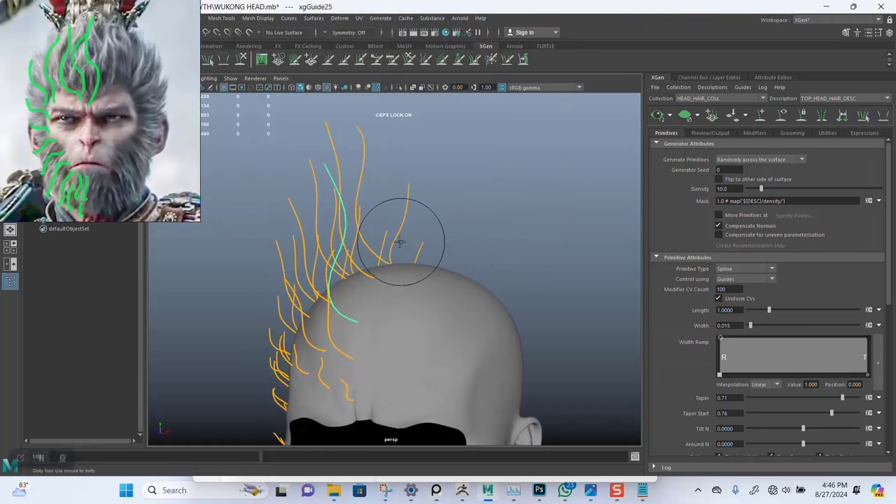
middle_click_drag(425, 214, 464, 220, "alt")
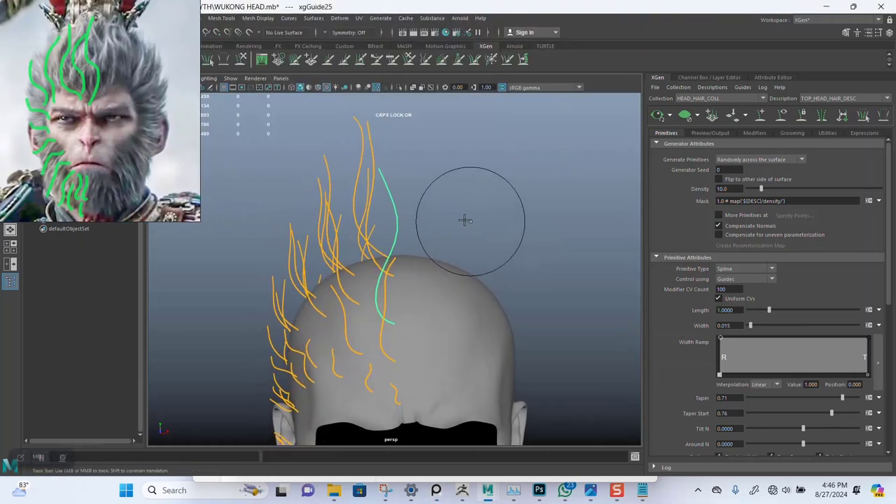
mouse_move(390, 166)
left_mouse_down()
mouse_move(387, 223)
mouse_move(366, 247)
mouse_move(365, 271)
mouse_move(388, 231)
mouse_move(398, 246)
mouse_move(407, 210)
left_mouse_up()
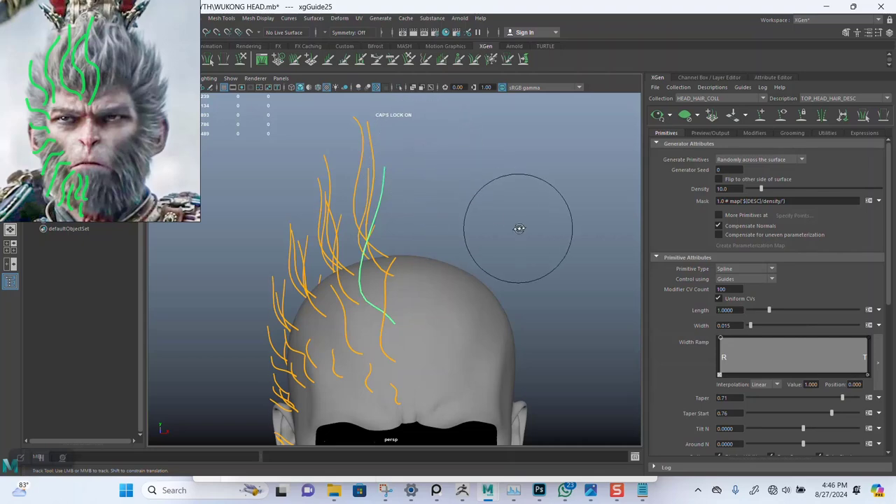
mouse_move(518, 229)
left_mouse_down("alt")
mouse_move(535, 219)
mouse_move(541, 226)
mouse_move(516, 201)
mouse_move(506, 248)
left_mouse_up("alt")
mouse_move(506, 248)
middle_mouse_down("alt")
mouse_move(503, 219)
mouse_move(474, 224)
mouse_move(488, 206)
middle_mouse_up("alt")
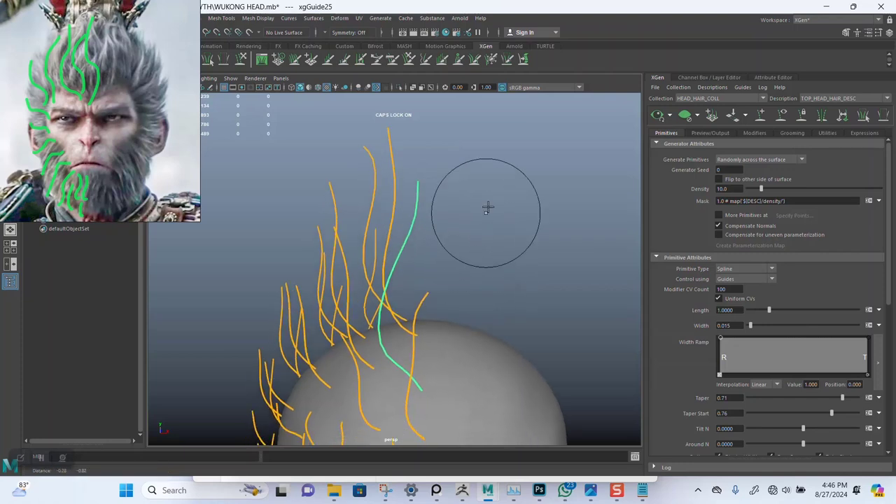
- Sculpt the next midline guide farther back so its upper half follows the neighbouring guide's sweep toward the centre
key("q")
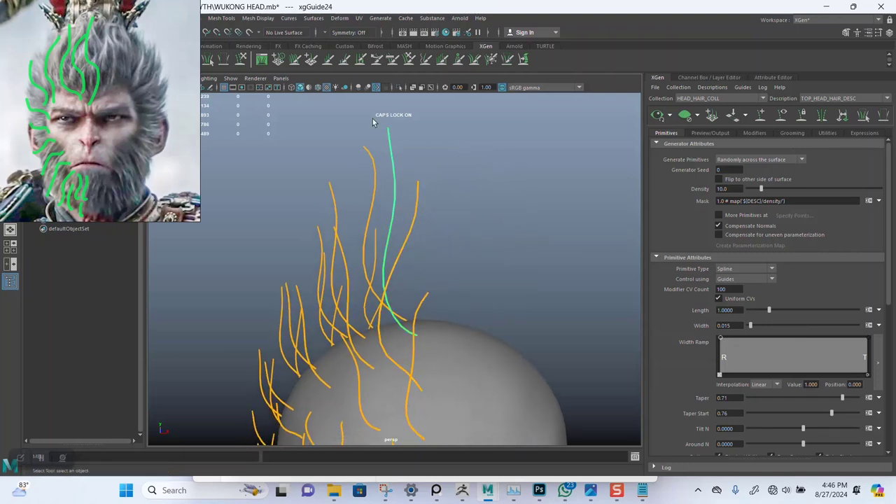
left_click(240, 59)
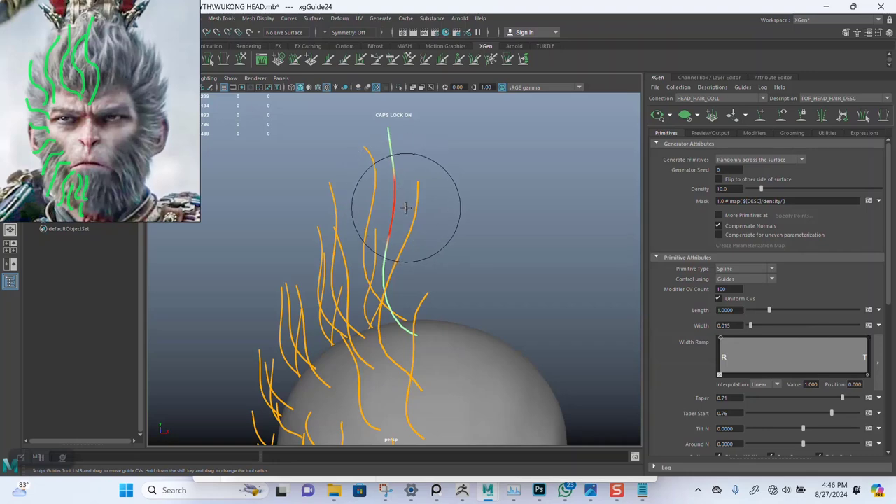
key("space")
key("space")
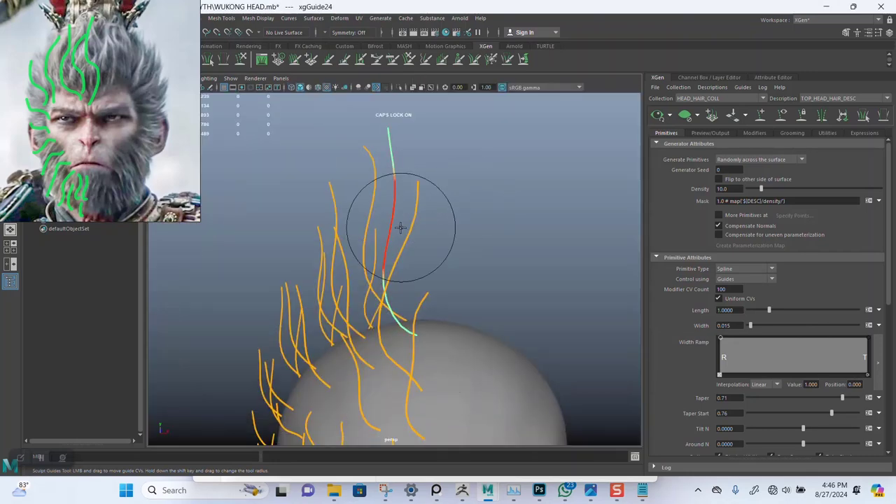
mouse_move(427, 259)
middle_mouse_down("alt")
mouse_move(444, 206)
mouse_move(437, 250)
middle_mouse_up("alt")
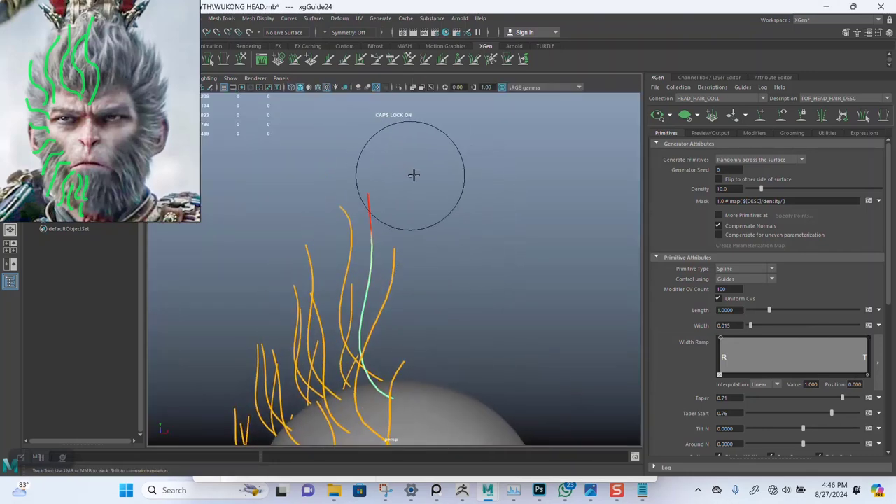
left_click_drag(414, 175, 434, 166)
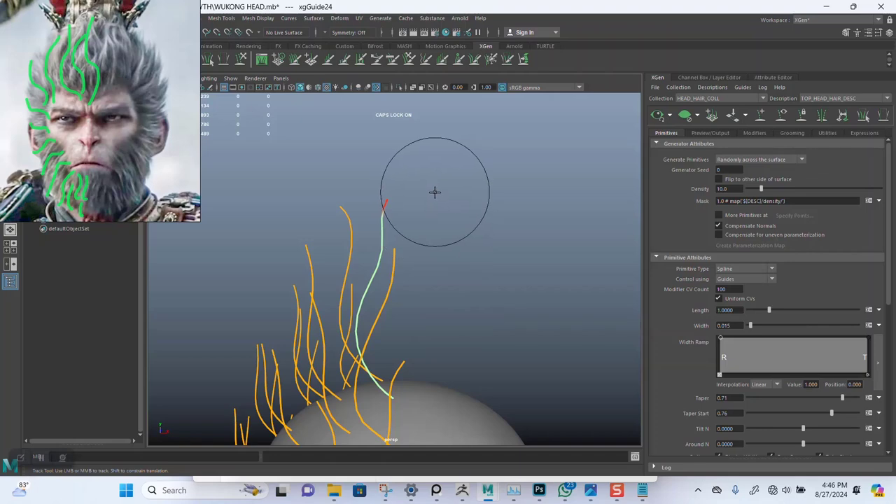
left_click_drag(435, 191, 483, 242, "alt")
middle_click_drag(447, 279, 438, 298, "alt")
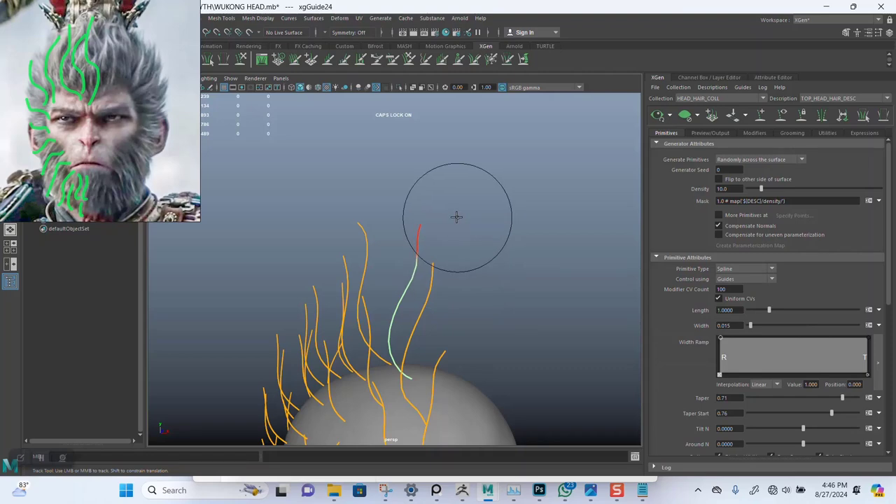
- Sculpt the tall guide near the crown so its upper half bends toward the midline
left_click_drag(498, 229, 447, 224, "alt")
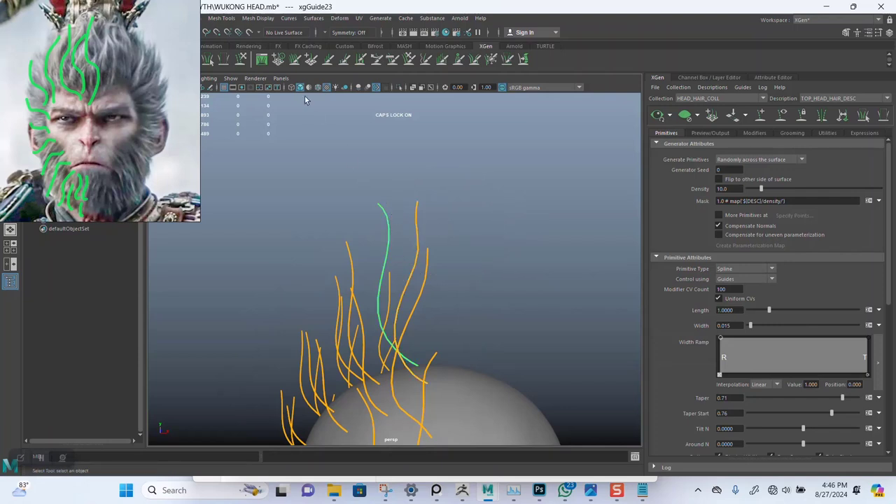
left_click(250, 59)
left_click_drag(382, 177, 416, 166)
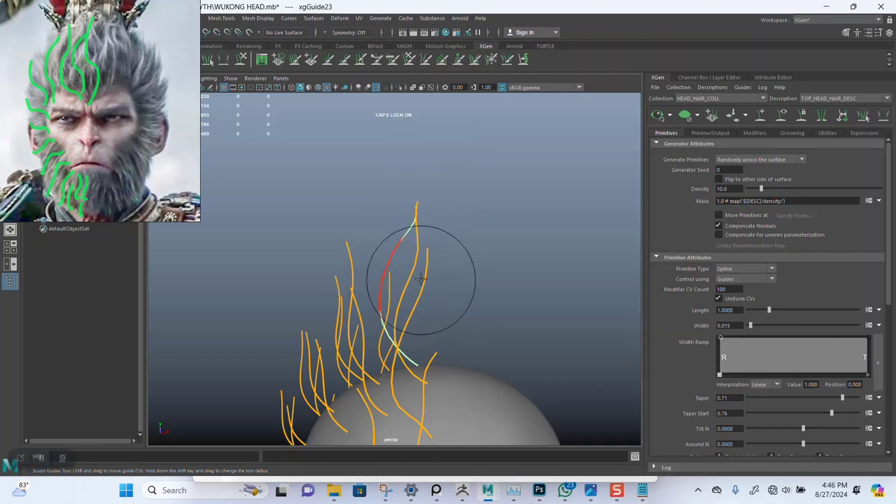
mouse_move(440, 281)
left_mouse_down("alt")
mouse_move(504, 280)
mouse_move(478, 284)
mouse_move(504, 259)
mouse_move(436, 194)
mouse_move(399, 206)
mouse_move(432, 245)
mouse_move(387, 245)
mouse_move(426, 220)
mouse_move(464, 266)
mouse_move(456, 310)
mouse_move(385, 254)
mouse_move(380, 270)
mouse_move(361, 240)
mouse_move(370, 260)
mouse_move(378, 239)
mouse_move(388, 248)
left_mouse_up("alt")
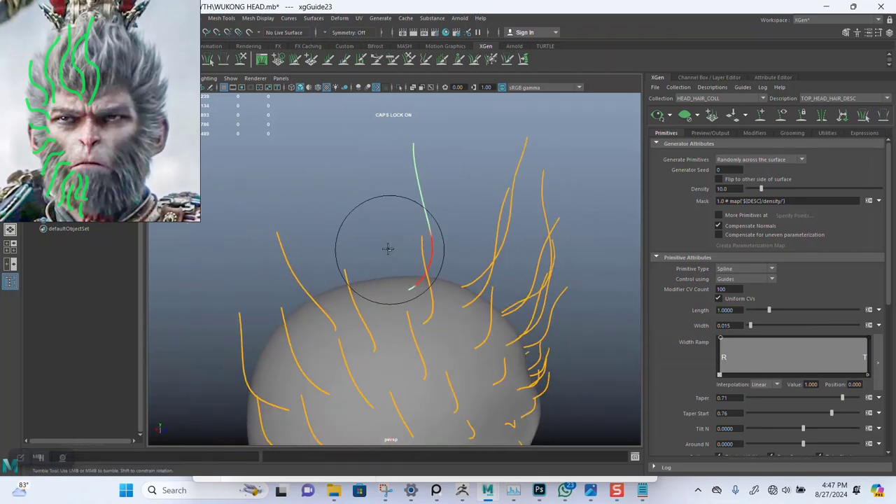
- Sculpt the rearmost crown guide into a matching midline sweep and check the guides' flow around the whole head
left_click(248, 63)
left_click_drag(375, 203, 399, 153, "alt")
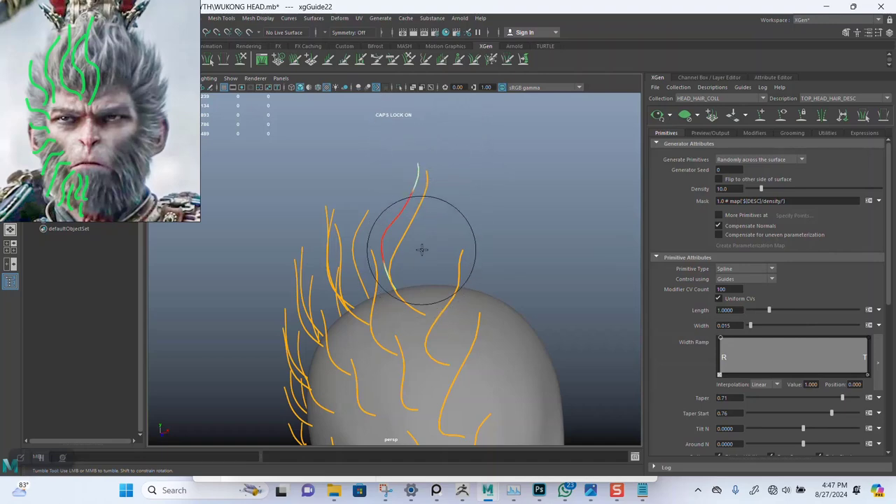
mouse_move(504, 260)
left_mouse_down("alt")
mouse_move(496, 220)
mouse_move(504, 242)
mouse_move(488, 281)
left_mouse_up("alt")
left_click_drag(500, 239, 387, 247, "alt")
left_click_drag(467, 258, 428, 268, "alt")
middle_click_drag(427, 268, 443, 218, "alt")
right_click_drag(442, 218, 484, 285, "alt")
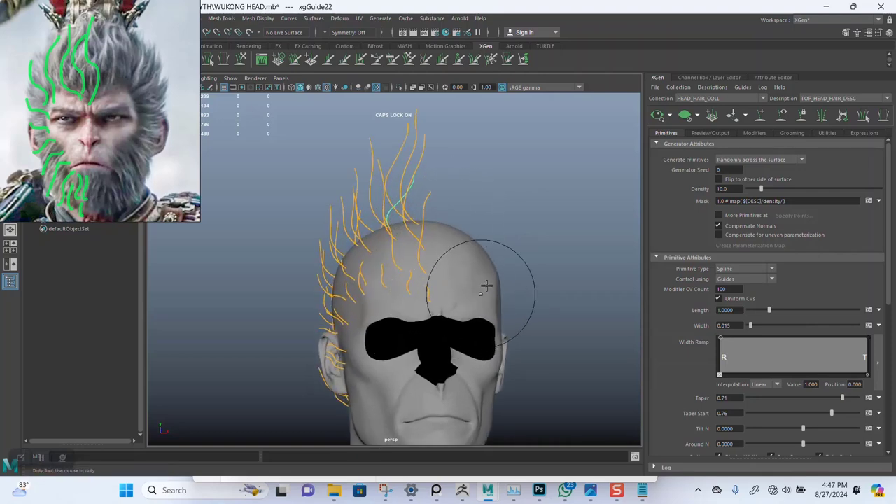
- Sculpt the straight guide above the forehead, beside the front midline guide, into an S-curve sweeping up toward the midline
middle_click_drag(483, 286, 458, 255, "alt")
right_click_drag(459, 256, 481, 284, "alt")
mouse_move(481, 283)
left_mouse_down("alt")
mouse_move(495, 212)
mouse_move(467, 259)
mouse_move(452, 230)
left_mouse_up("alt")
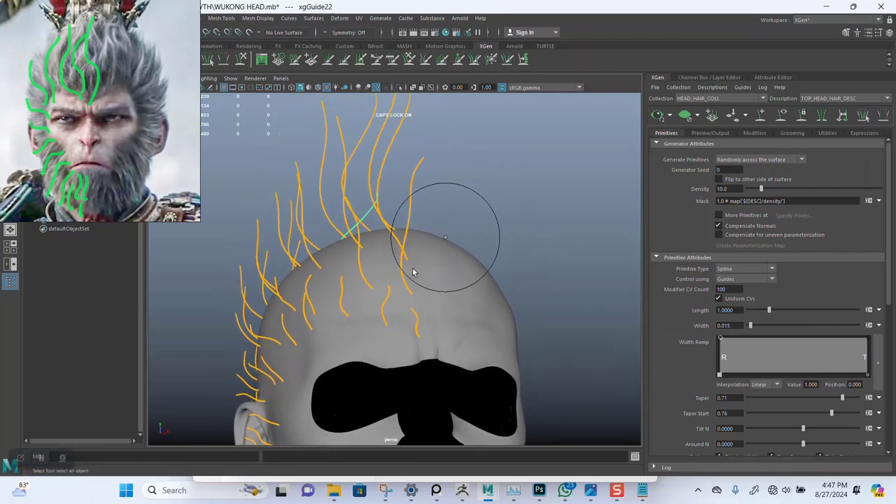
left_click_drag(413, 272, 430, 329, "alt")
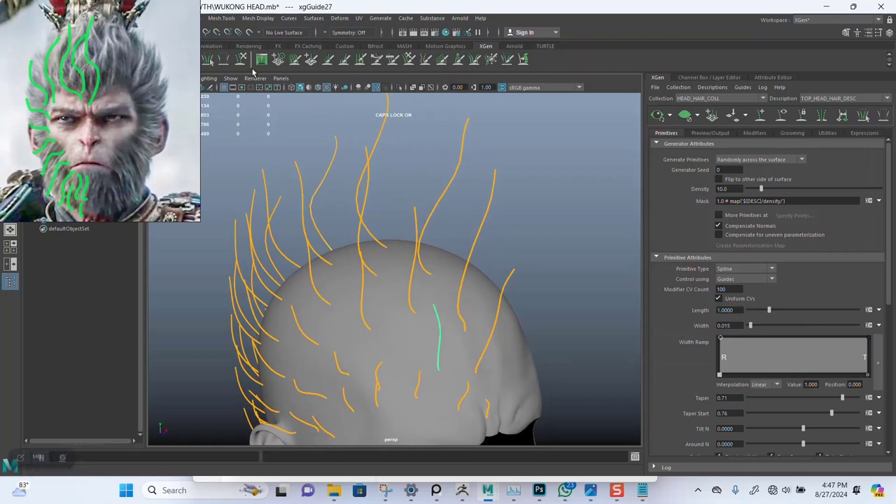
mouse_move(373, 196)
left_mouse_down("alt")
mouse_move(394, 194)
mouse_move(325, 259)
left_mouse_up("alt")
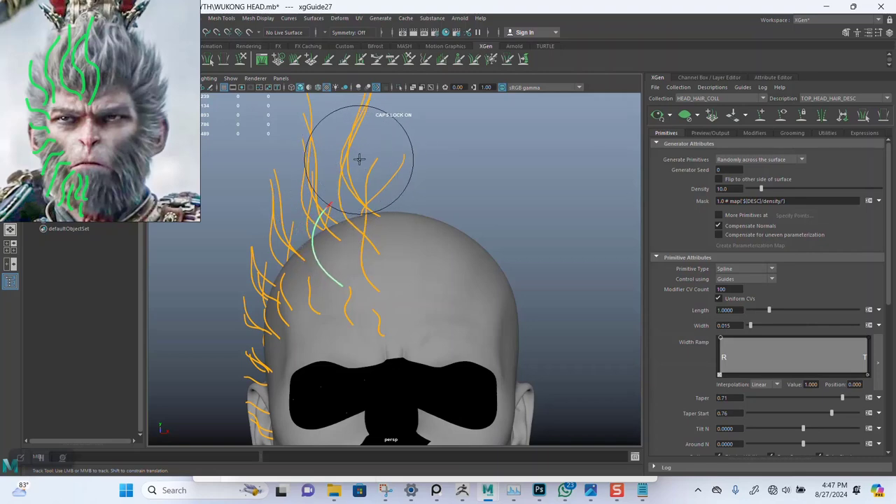
left_click_drag(438, 210, 391, 241, "alt")
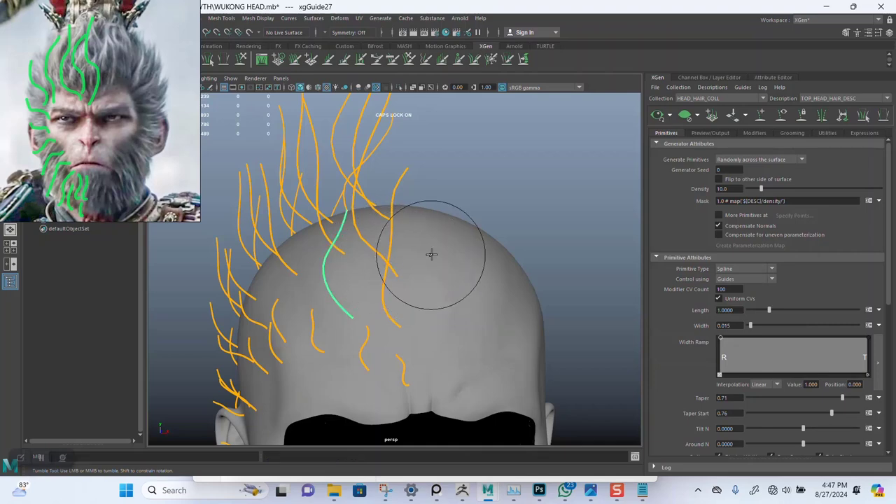
left_click_drag(431, 254, 448, 227, "alt")
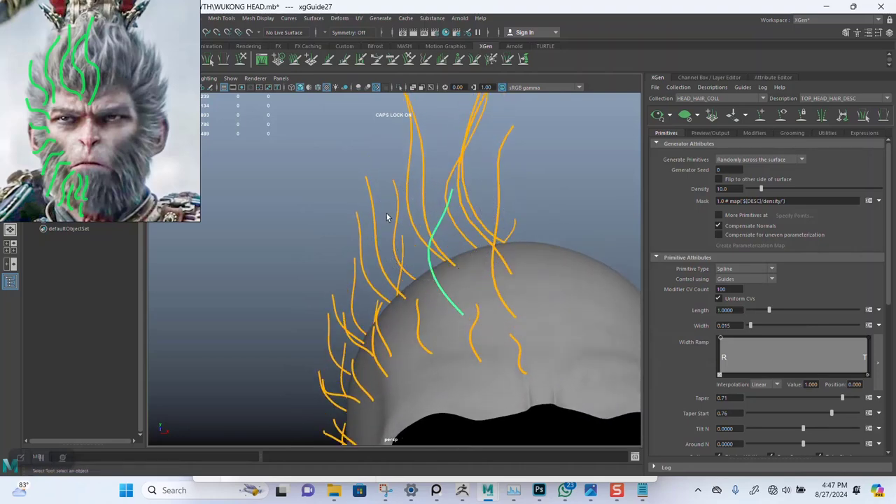
- Sculpt the two neighbouring guides on the upper side of the head so their upper halves bend toward the midline
left_click(263, 59)
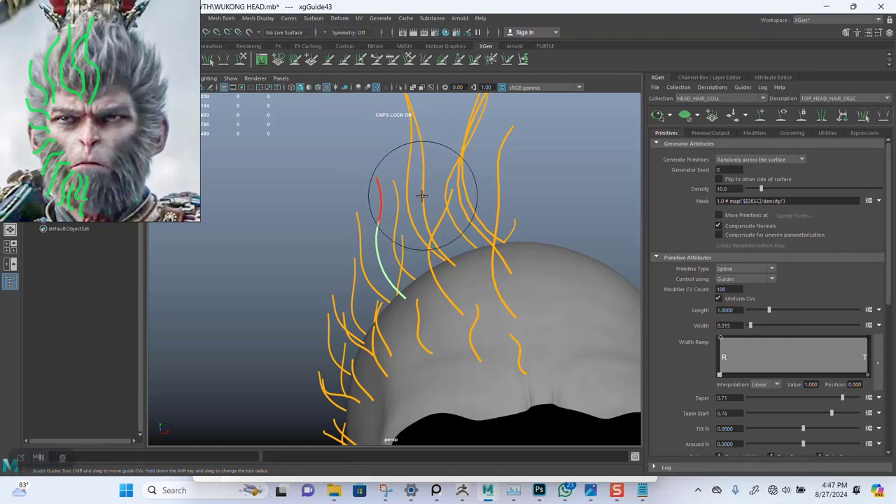
left_click_drag(457, 203, 464, 206, "alt")
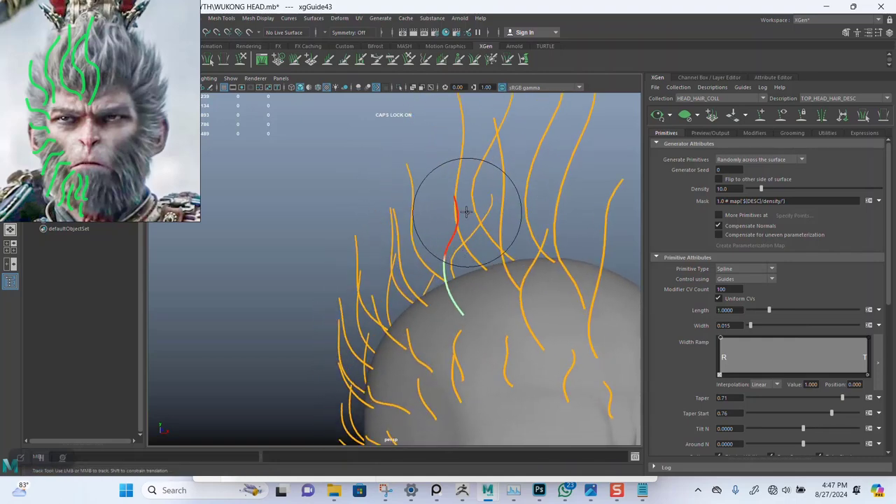
key("w")
left_click_drag(413, 243, 366, 220, "alt")
left_click(241, 60)
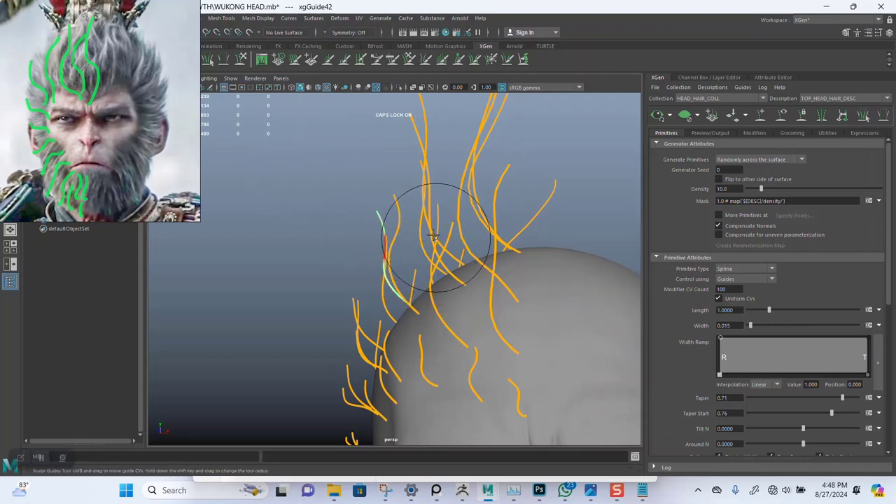
left_click_drag(431, 190, 636, 171, "alt")
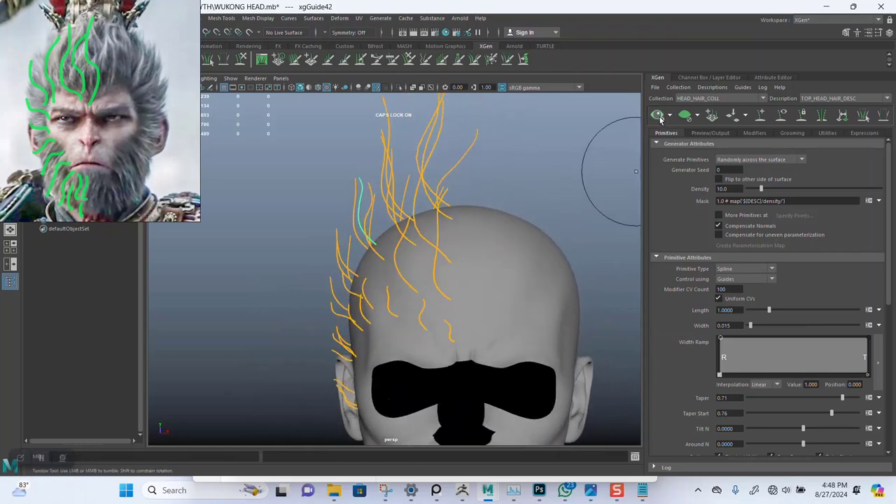
- Update the XGen hair preview and check from several sides how the hair follows the sculpted guides
left_click(658, 117)
left_click_drag(497, 290, 509, 222, "alt")
mouse_move(509, 216)
left_mouse_down("alt")
mouse_move(520, 244)
mouse_move(591, 265)
mouse_move(493, 254)
mouse_move(486, 233)
mouse_move(530, 296)
mouse_move(522, 275)
mouse_move(540, 224)
mouse_move(540, 242)
mouse_move(484, 266)
mouse_move(486, 180)
mouse_move(520, 210)
left_mouse_up("alt")
right_click_drag(520, 210, 474, 258, "alt")
left_click_drag(474, 258, 470, 203, "alt")
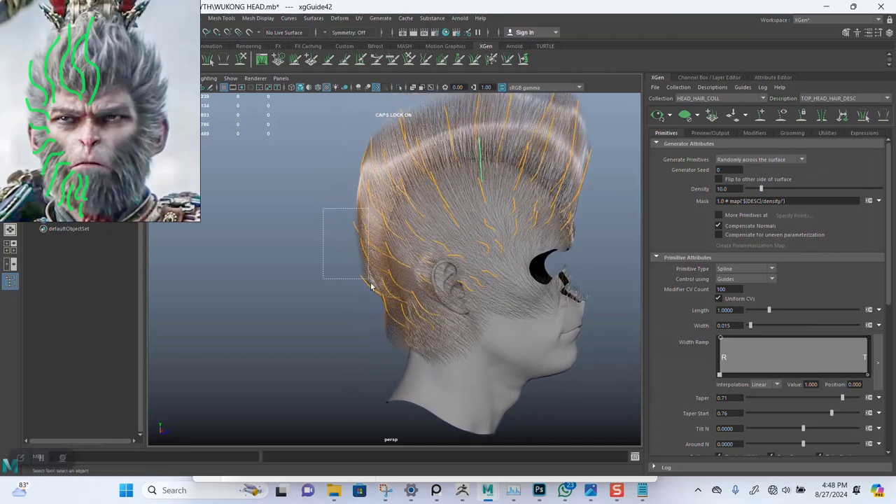
- Rotate the group of guides at the back of the head slightly away from the scalp and save the scene
left_click_drag(371, 286, 394, 321)
key("e")
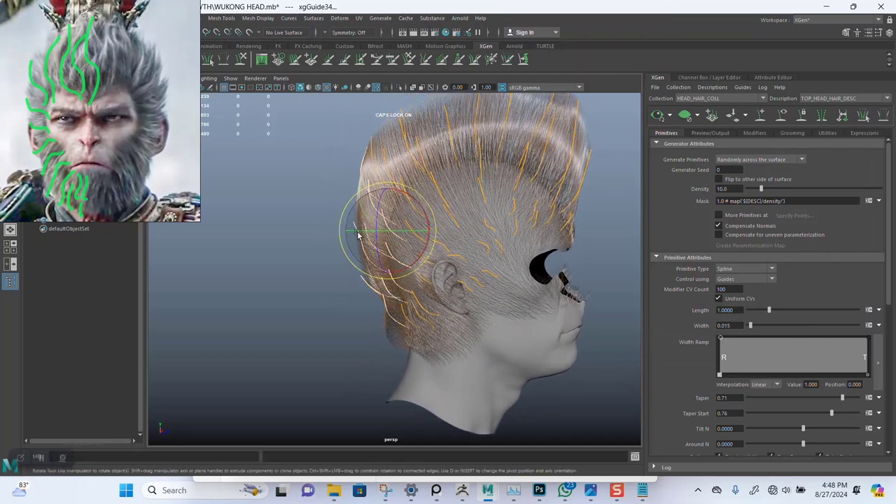
left_click_drag(340, 226, 336, 231)
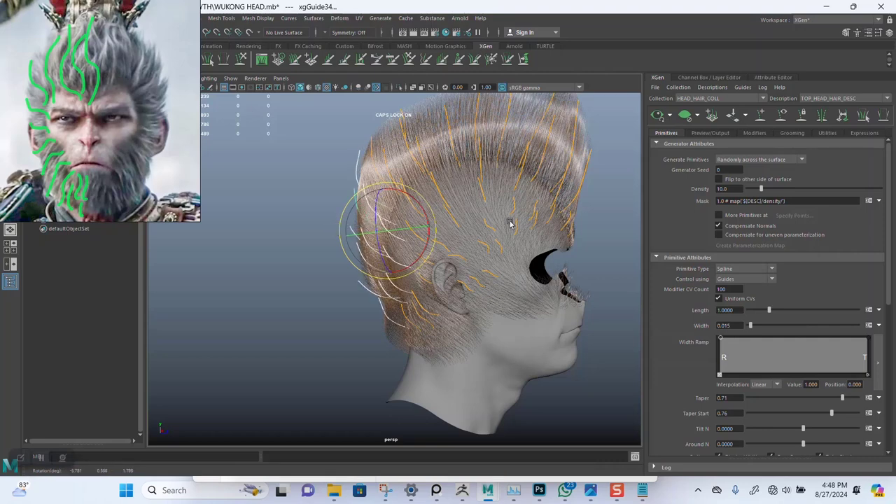
left_click_drag(496, 246, 446, 250, "alt")
left_click(551, 237)
left_click_drag(551, 240, 490, 236, "alt")
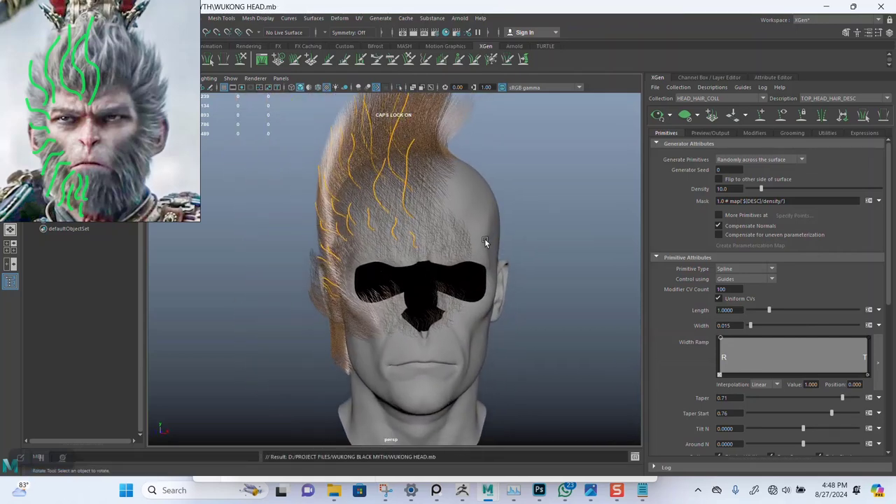
- Select all the guides, freeze their transformations and mirror them across the X axis onto the other half of the head
right_click_drag(476, 208, 283, 133, "alt")
left_click_drag(283, 133, 435, 347)
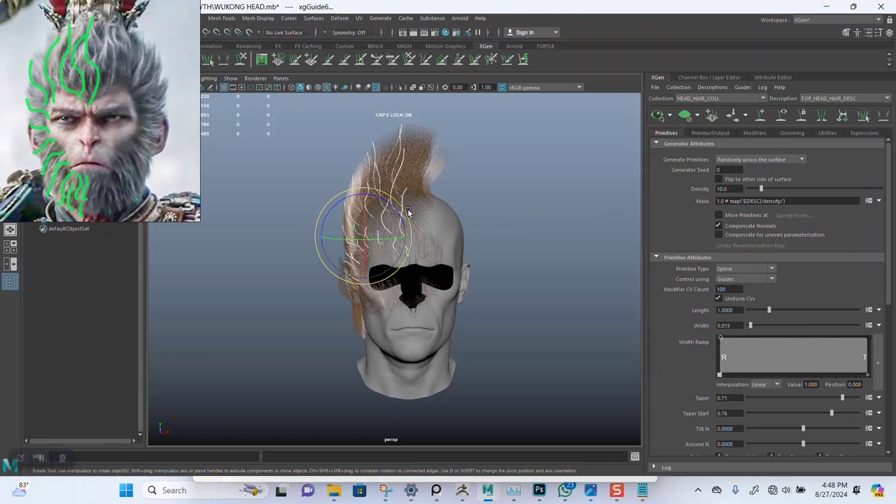
mouse_move(435, 203)
right_mouse_down("alt")
mouse_move(481, 252)
mouse_move(447, 211)
right_mouse_up("alt")
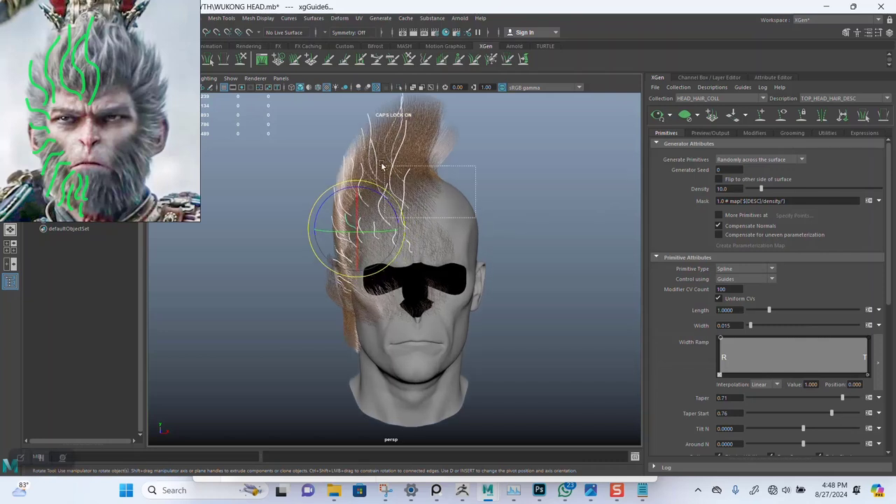
left_click_drag(371, 105, 419, 163)
left_click_drag(401, 205, 404, 205)
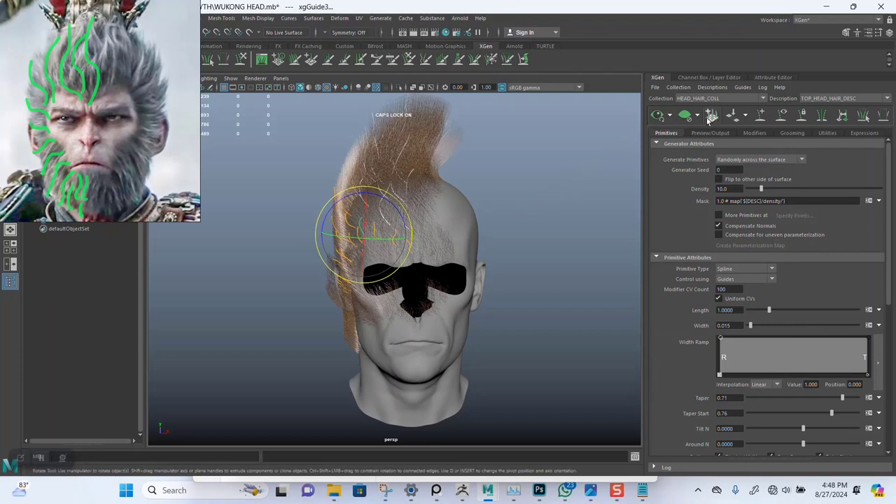
left_click_drag(469, 395, 267, 108)
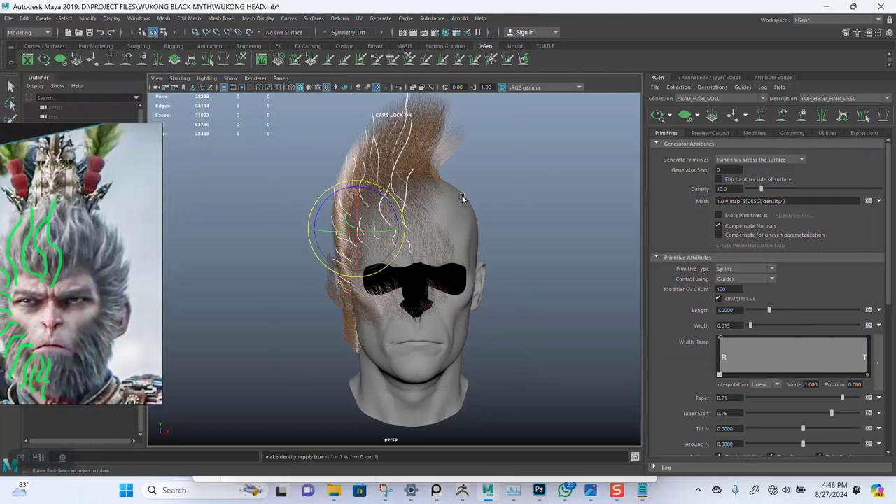
right_click_drag(522, 212, 543, 253, "alt")
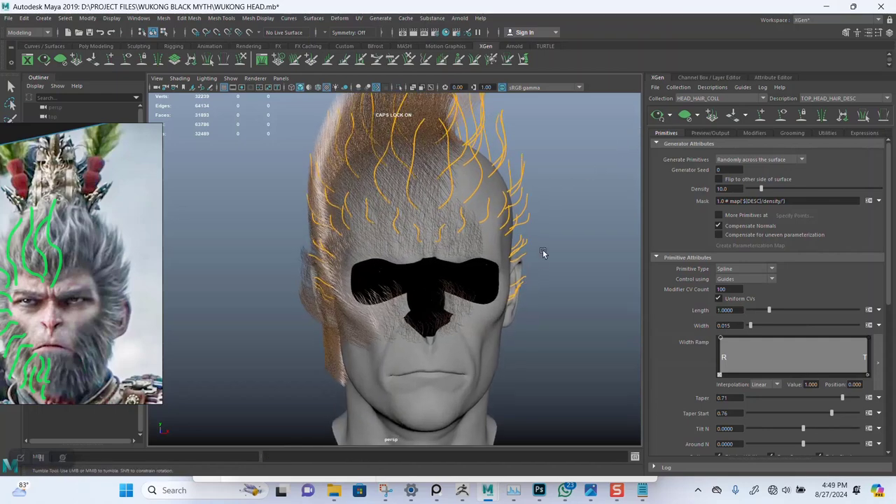
left_click_drag(542, 253, 531, 236, "alt")
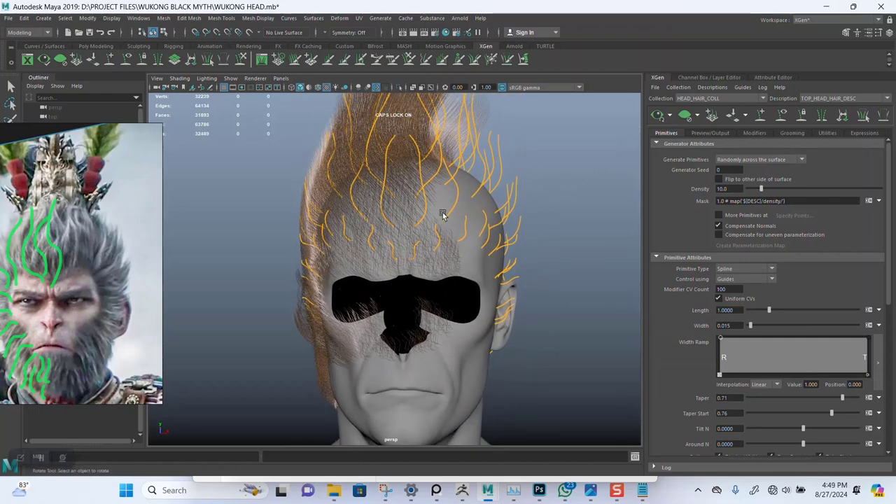
- Sculpt the original half's front midline guide so its middle bows outward and its tip curves back toward the midline
right_click_drag(424, 203, 418, 225, "alt")
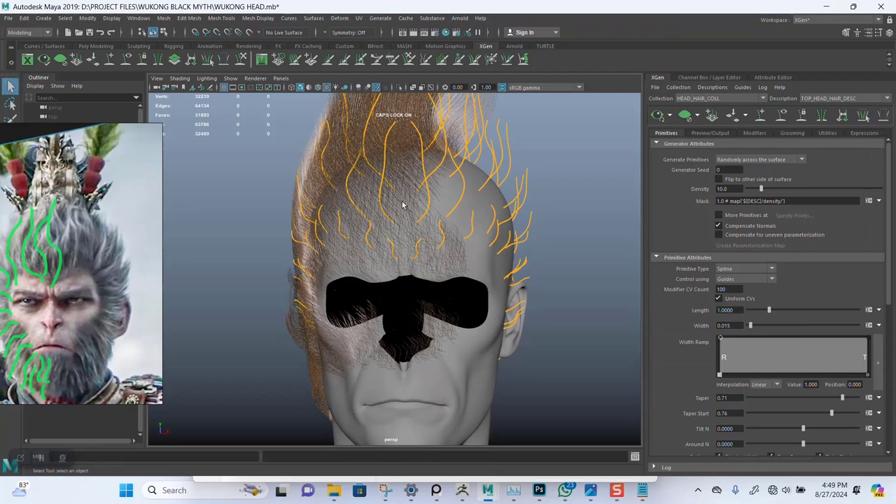
left_click(244, 59)
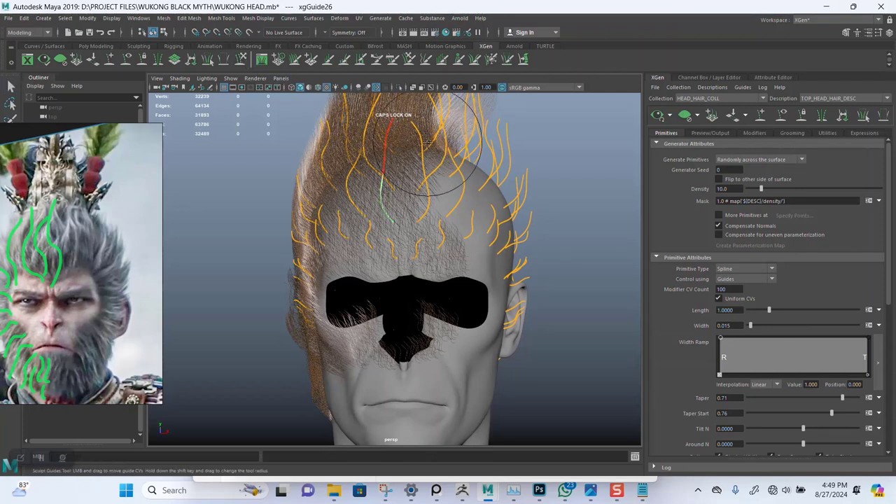
mouse_move(434, 150)
left_mouse_down()
mouse_move(461, 143)
mouse_move(401, 124)
left_mouse_up()
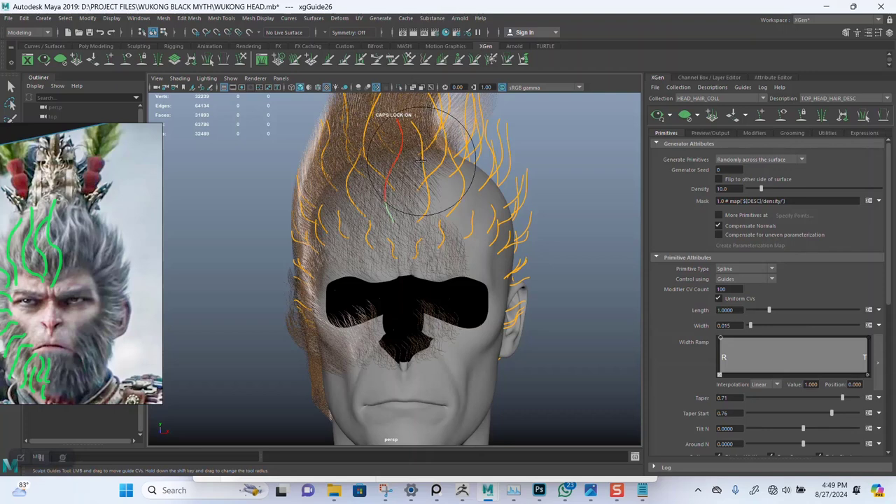
mouse_move(401, 162)
left_mouse_down()
mouse_move(390, 159)
mouse_move(434, 119)
mouse_move(462, 123)
mouse_move(438, 103)
mouse_move(410, 124)
mouse_move(425, 172)
left_mouse_up()
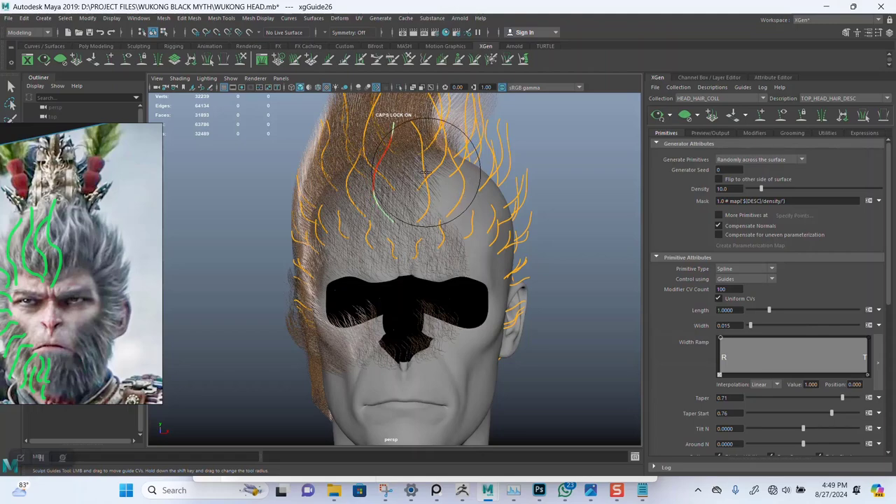
- Replace the matching front guide on the other half by mirroring the resculpted guide across the X axis
right_click_drag(477, 187, 503, 199, "alt")
middle_click_drag(503, 198, 485, 221, "alt")
right_click_drag(485, 221, 480, 183, "alt")
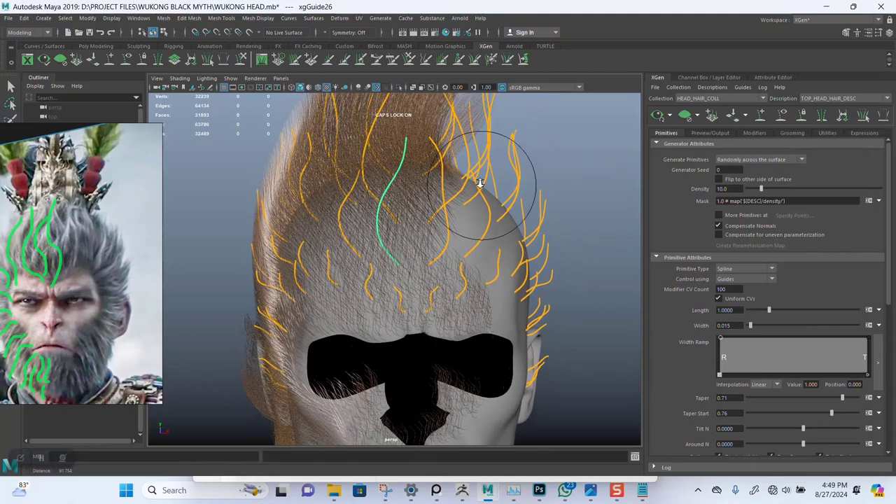
left_click_drag(480, 184, 458, 214, "alt")
key("q")
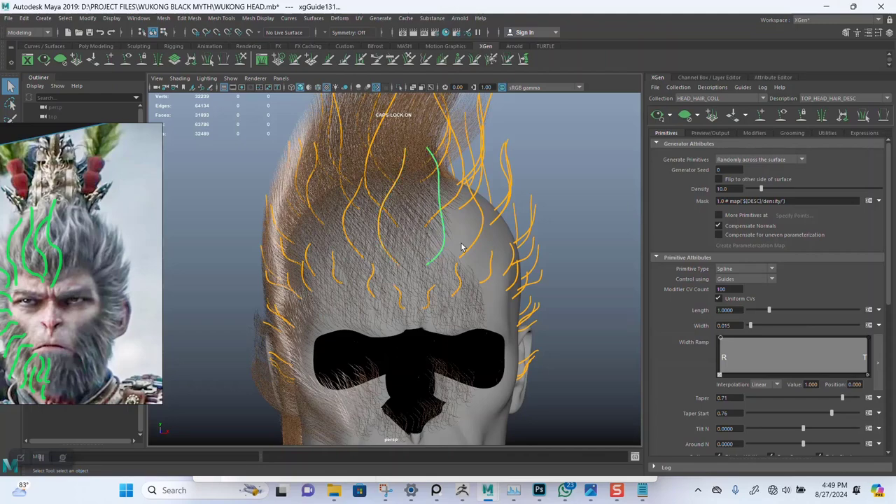
left_click(385, 242)
right_click_drag(435, 243, 402, 121, "alt")
left_click_drag(420, 168, 453, 194, "alt")
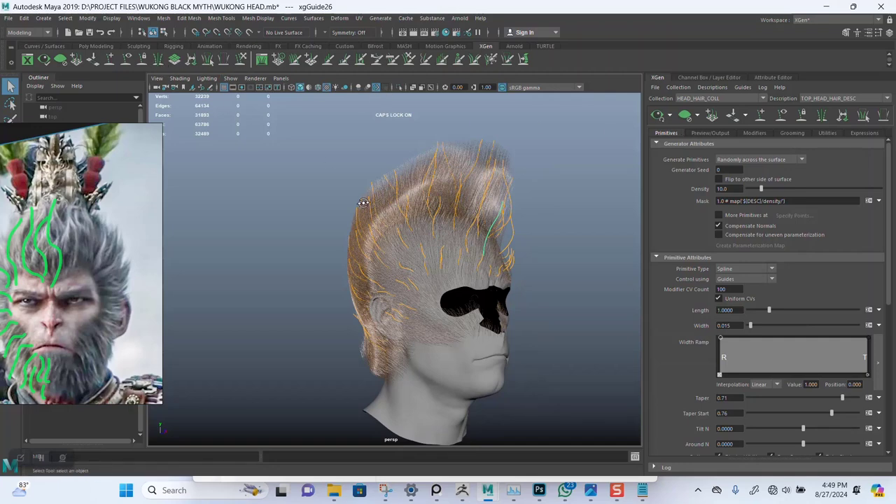
left_click_drag(363, 203, 308, 204, "alt")
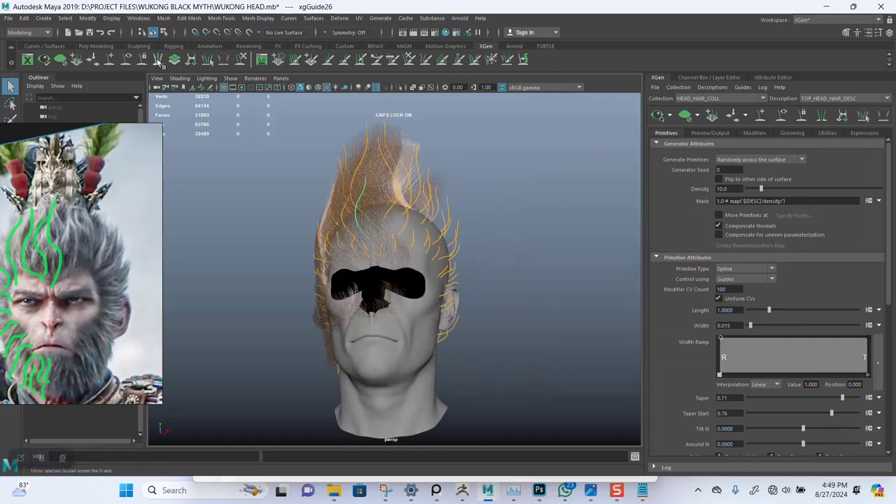
left_click(272, 161)
- Refresh the hair preview, check the mirrored hair on both halves of the head, and save the scene
right_click_drag(394, 236, 480, 266, "alt")
mouse_move(480, 266)
left_mouse_down("alt")
mouse_move(524, 294)
mouse_move(476, 278)
left_mouse_up("alt")
right_click_drag(475, 278, 469, 248, "alt")
middle_click_drag(469, 248, 474, 245, "alt")
left_click_drag(472, 245, 489, 266, "alt")
key("ctrl+s")
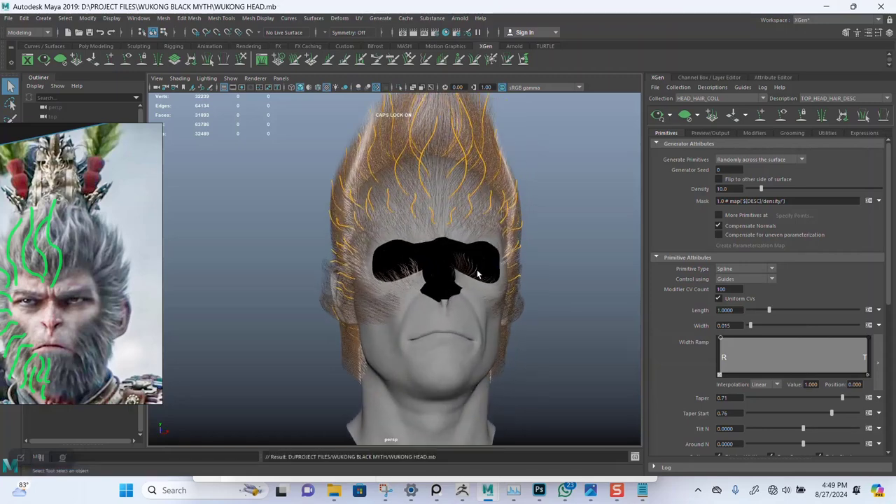